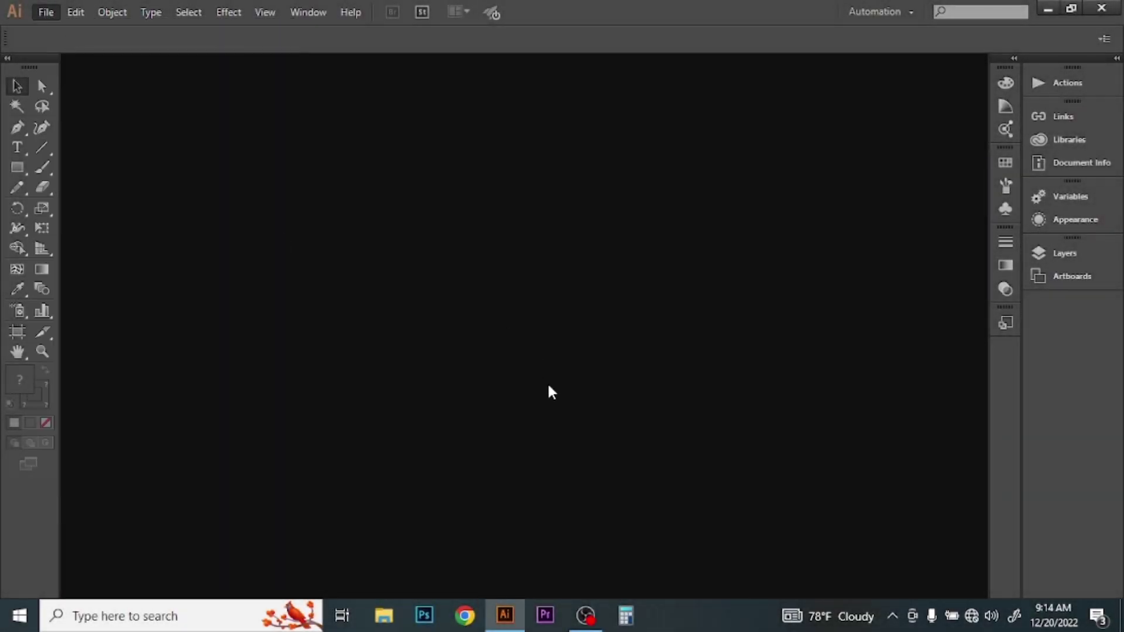
Create a new A4 document in RGB colour mode
key(ctrl+n)
click(617, 268)
click(529, 364)
click(530, 412)
click(529, 445)
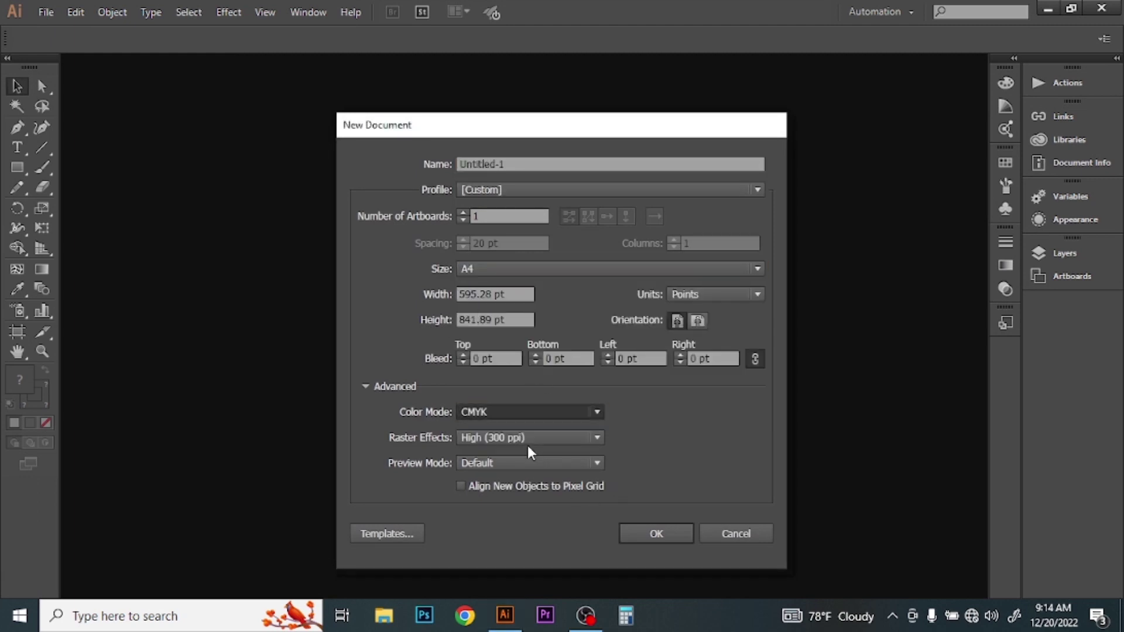
click(644, 534)
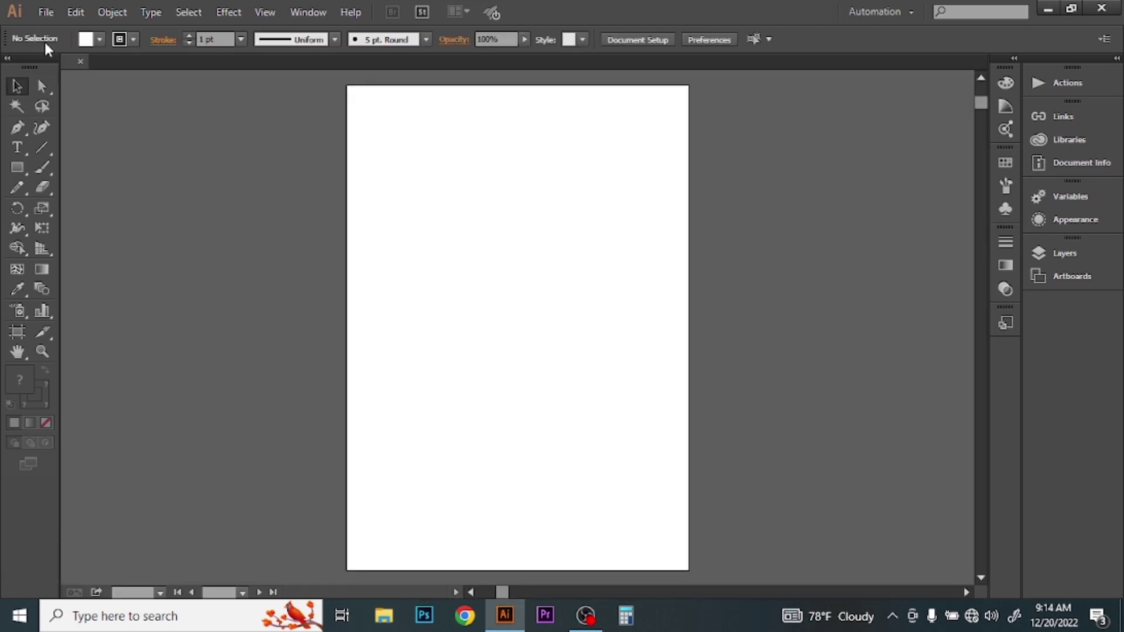
click(45, 12)
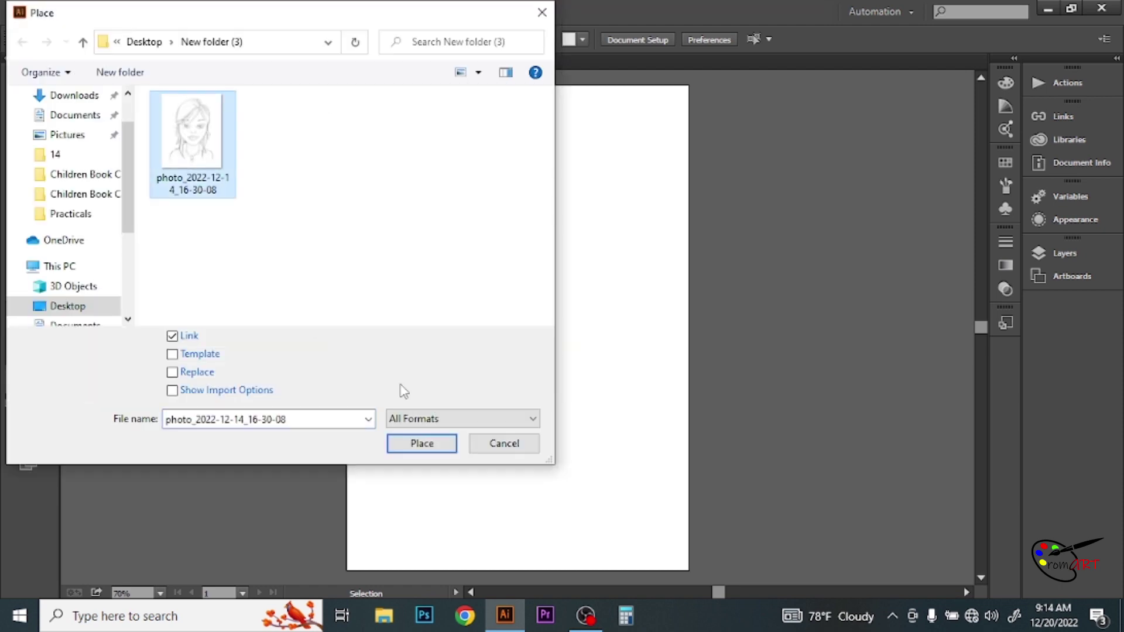
Place the pencil sketch photo across most of the page and nudge it into position
click(439, 480)
drag(367, 116, 736, 477)
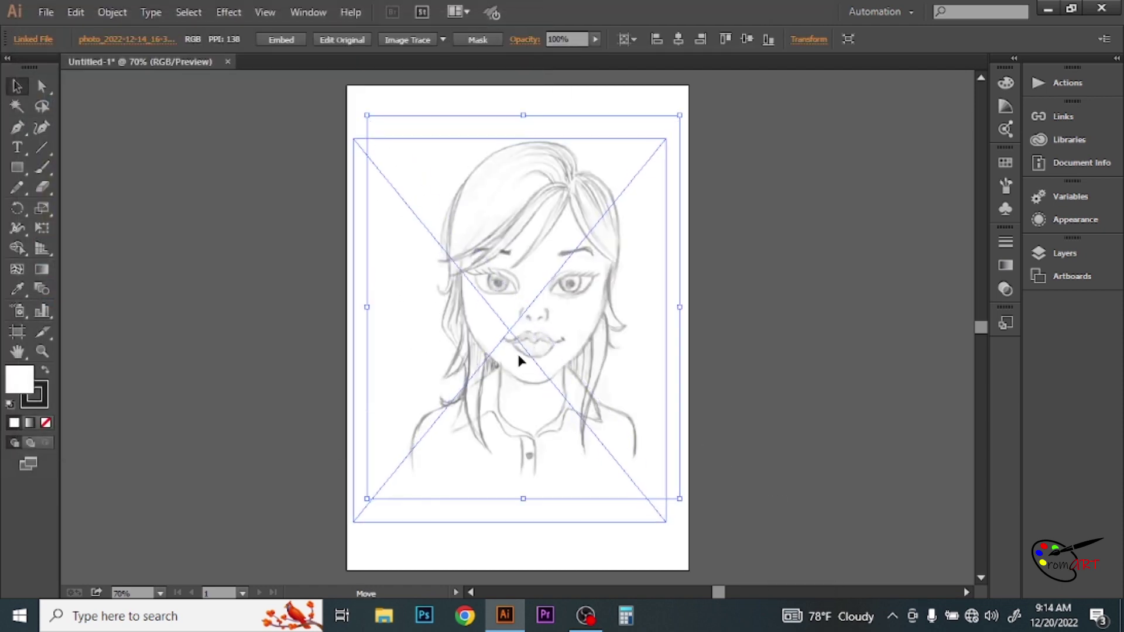
drag(506, 360, 492, 384)
click(812, 354)
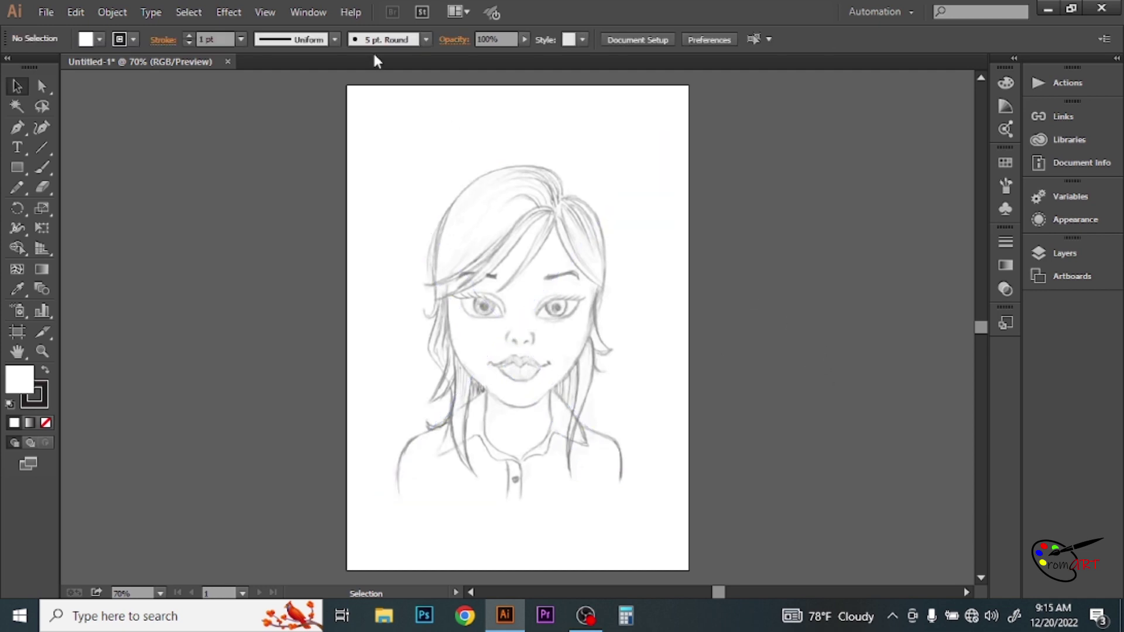
Show the Layers panel and add a new layer named outline above the sketch
click(309, 12)
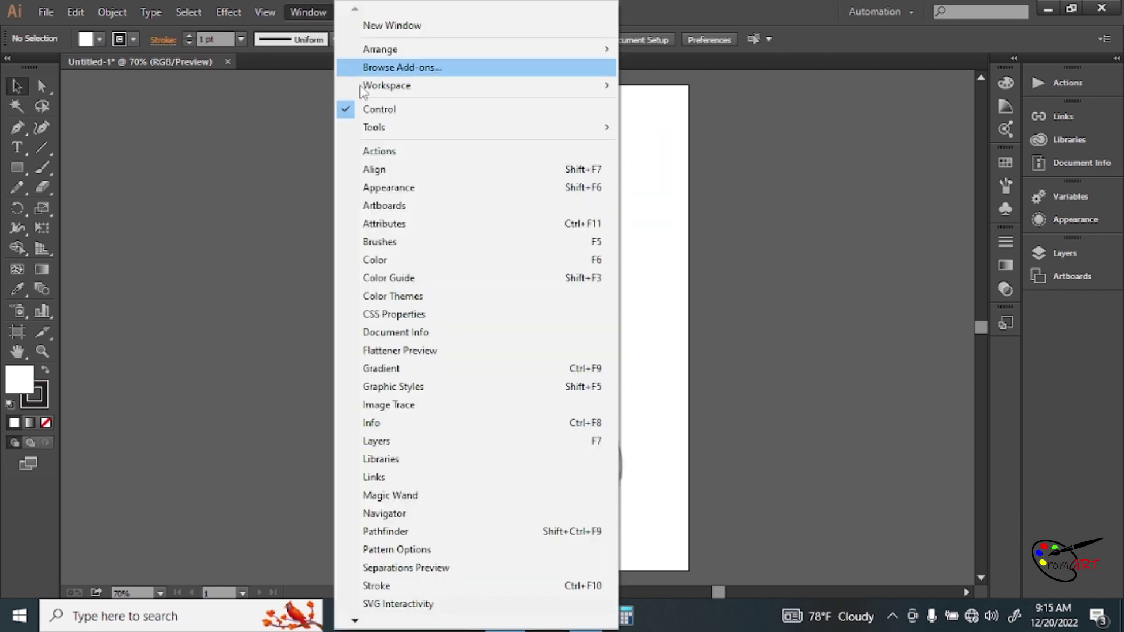
click(423, 441)
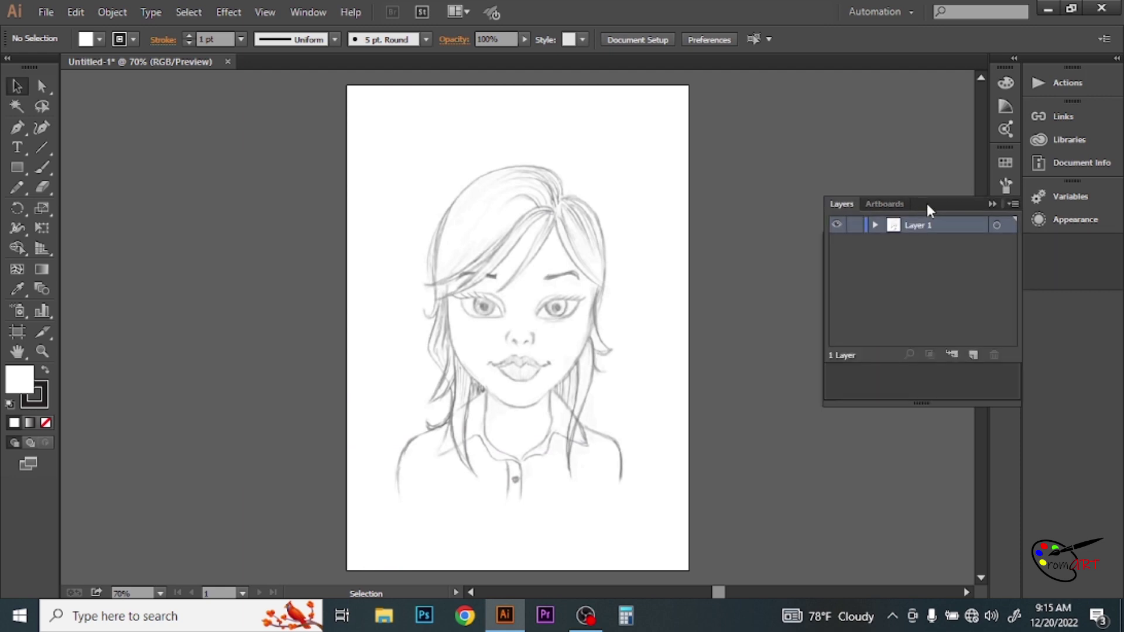
drag(927, 203, 925, 235)
click(972, 385)
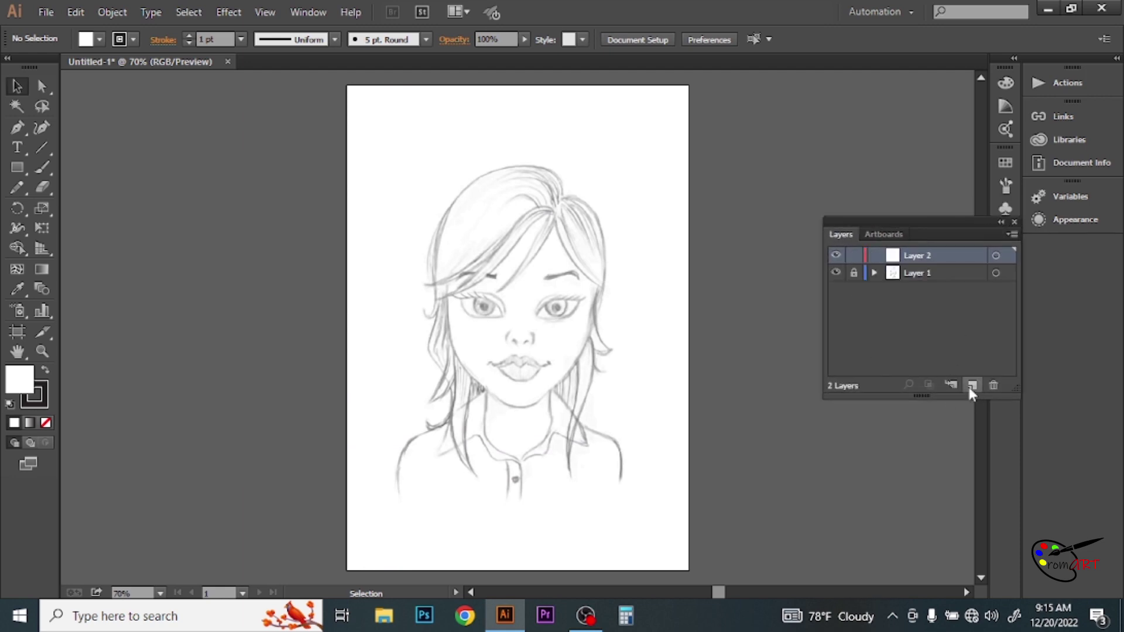
double_click(917, 256)
text(ou)
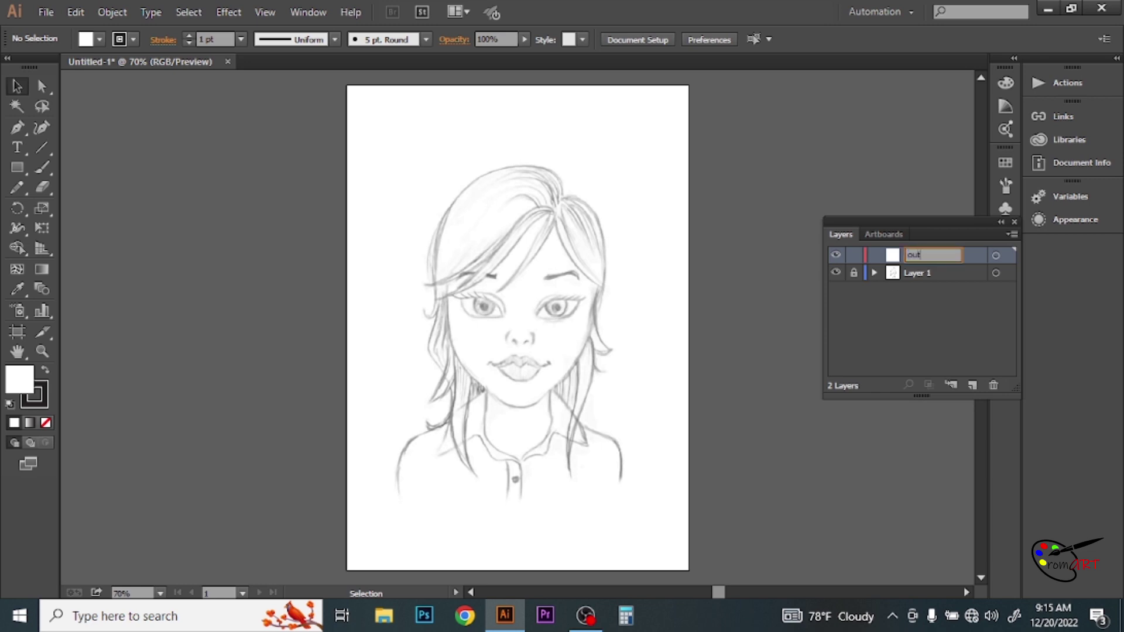
text(d)
key(Return)
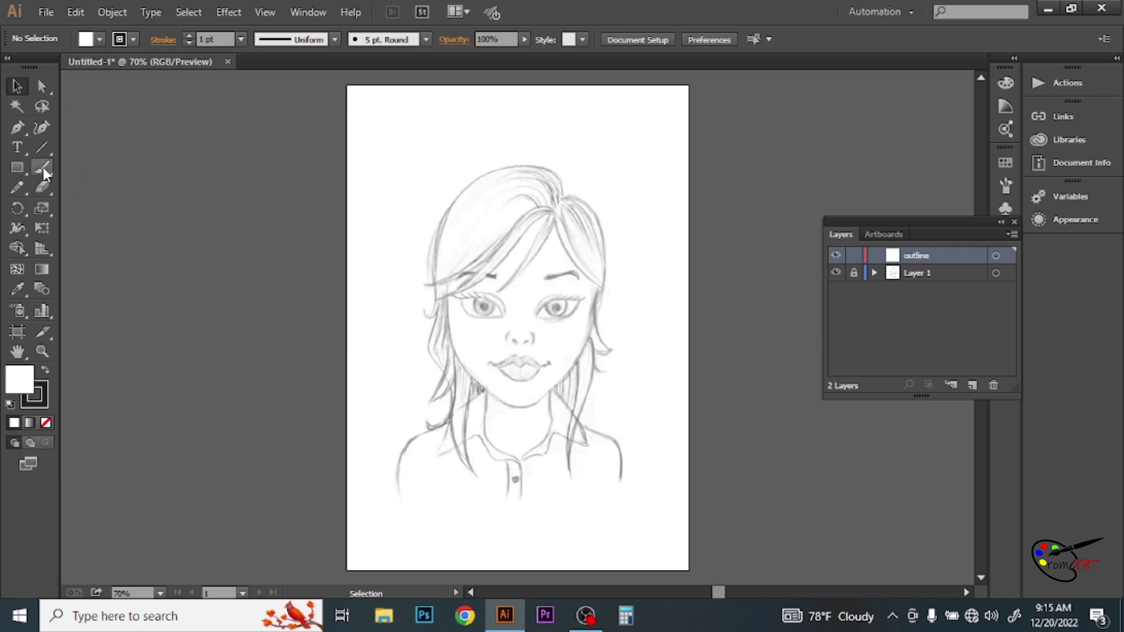
Draw a thin ellipse with black fill and no stroke at the top of the page
click(17, 168)
drag(19, 167, 93, 205)
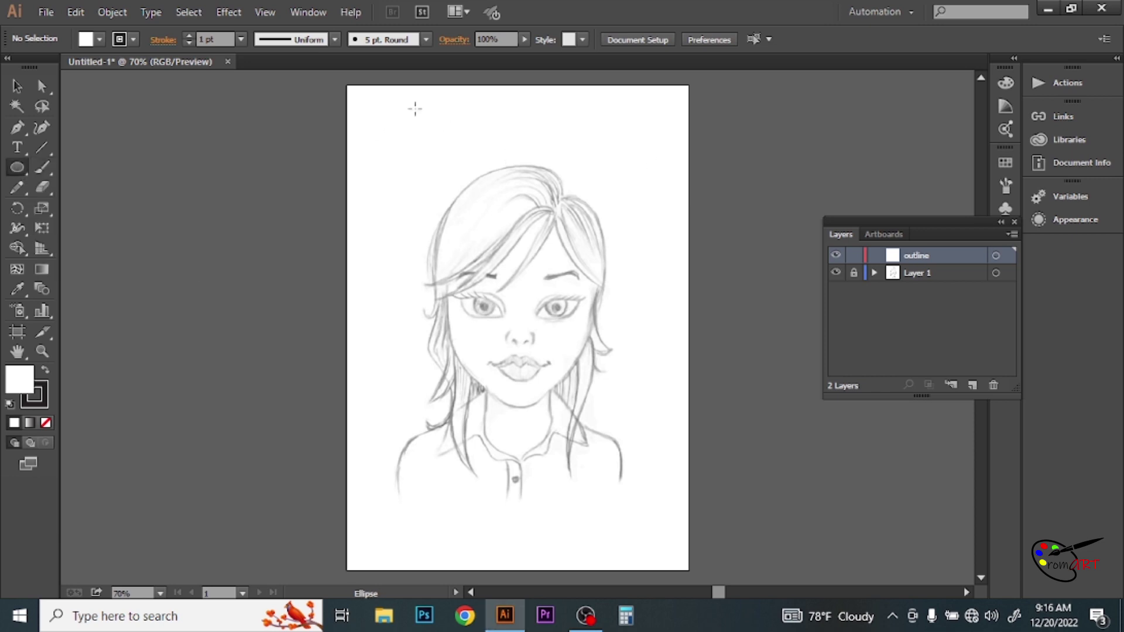
click(134, 39)
click(11, 67)
click(99, 40)
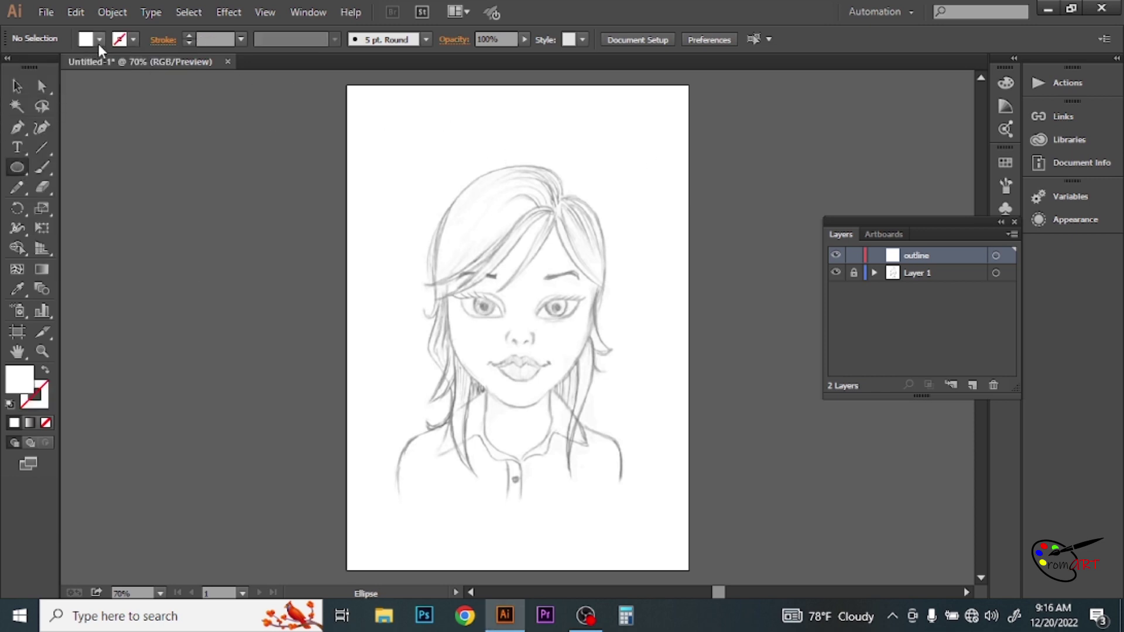
click(45, 68)
drag(406, 104, 580, 107)
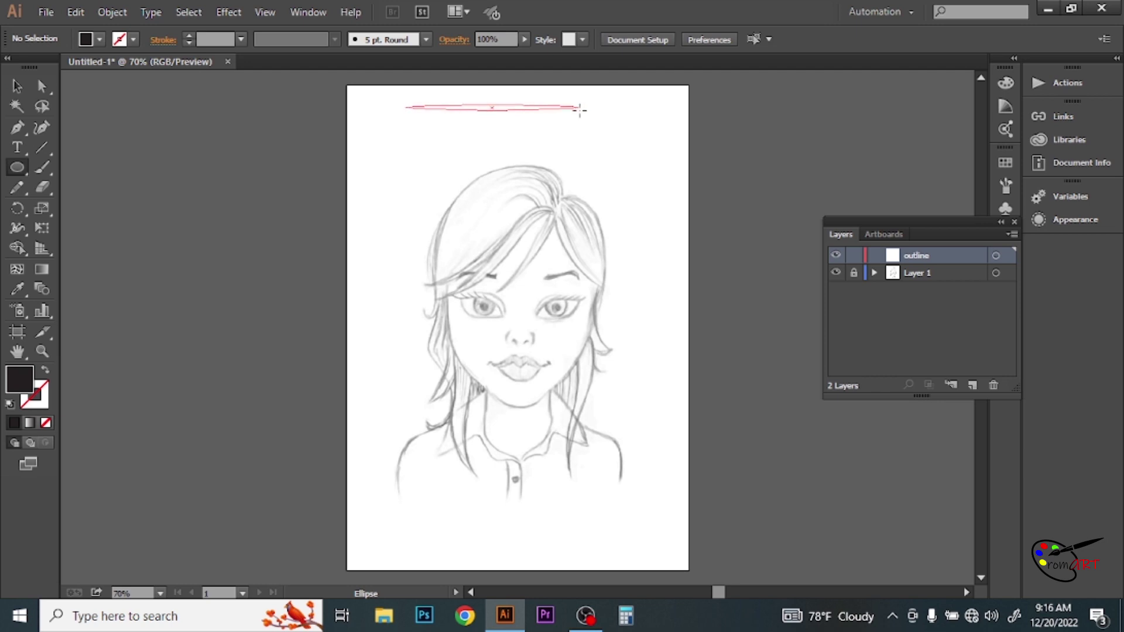
drag(397, 82, 615, 157)
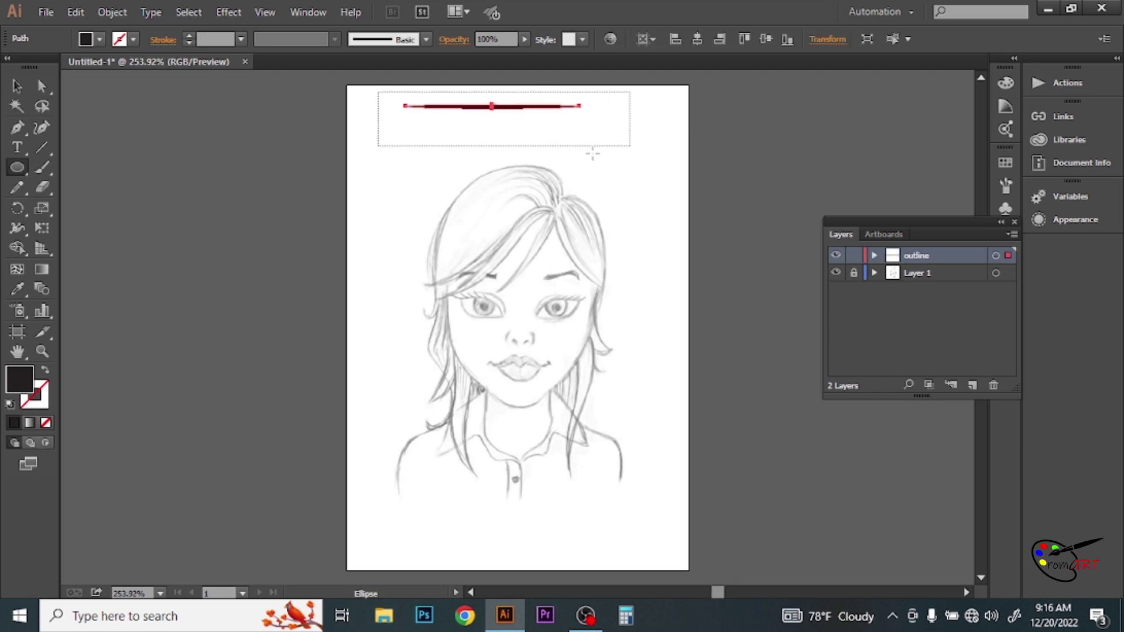
Thicken the ellipse slightly and show an enlarged Brushes panel
key(v)
drag(481, 298, 480, 295)
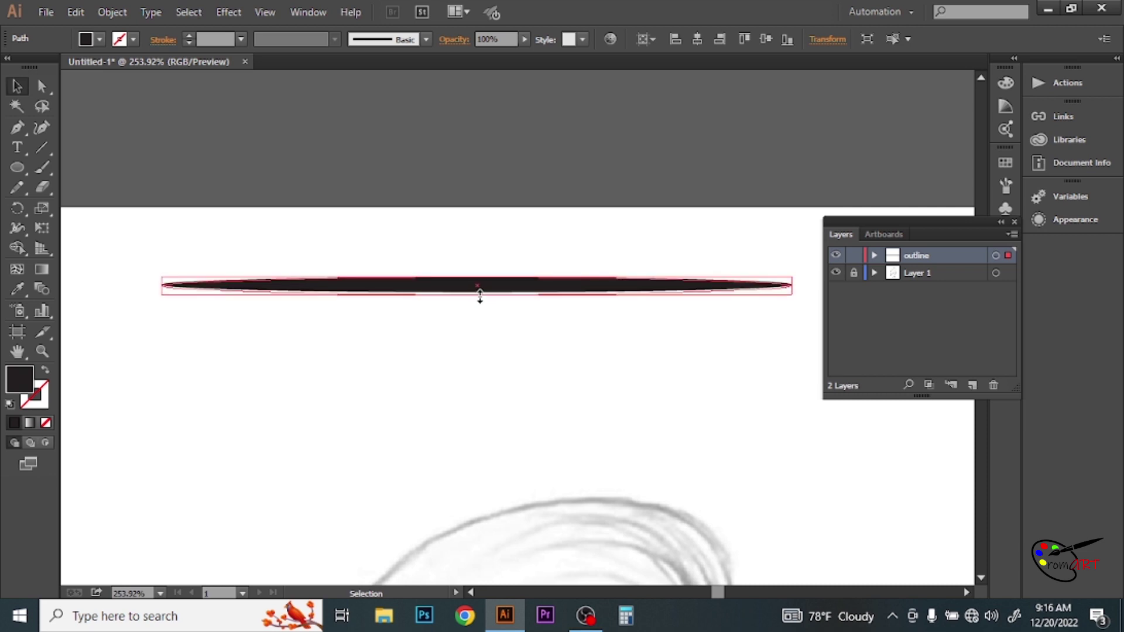
click(308, 12)
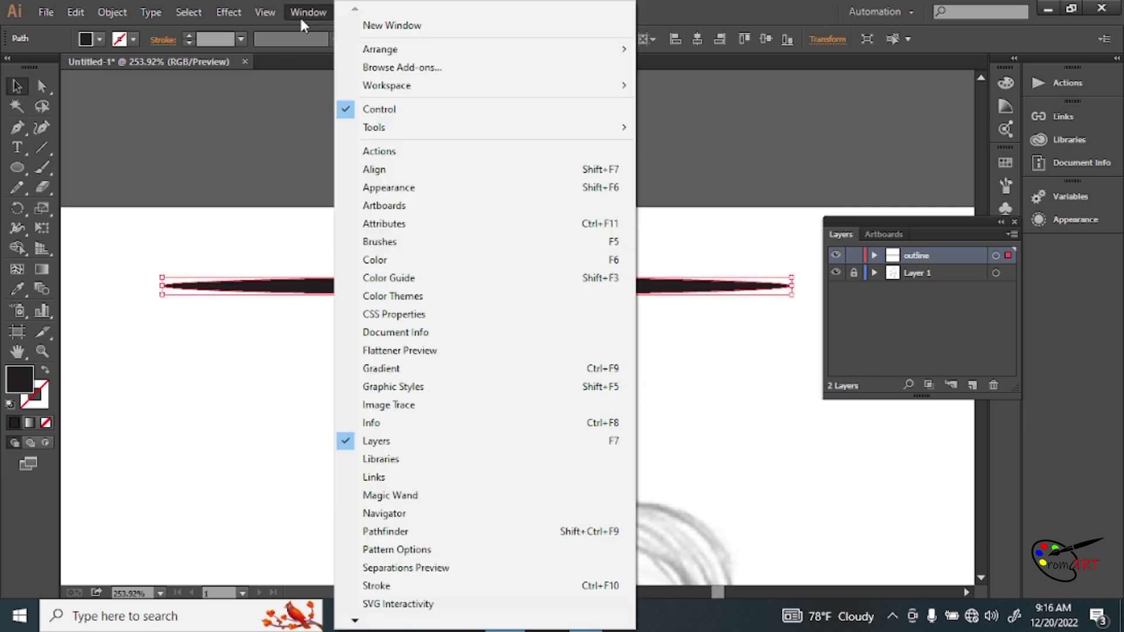
click(375, 337)
drag(915, 202, 910, 301)
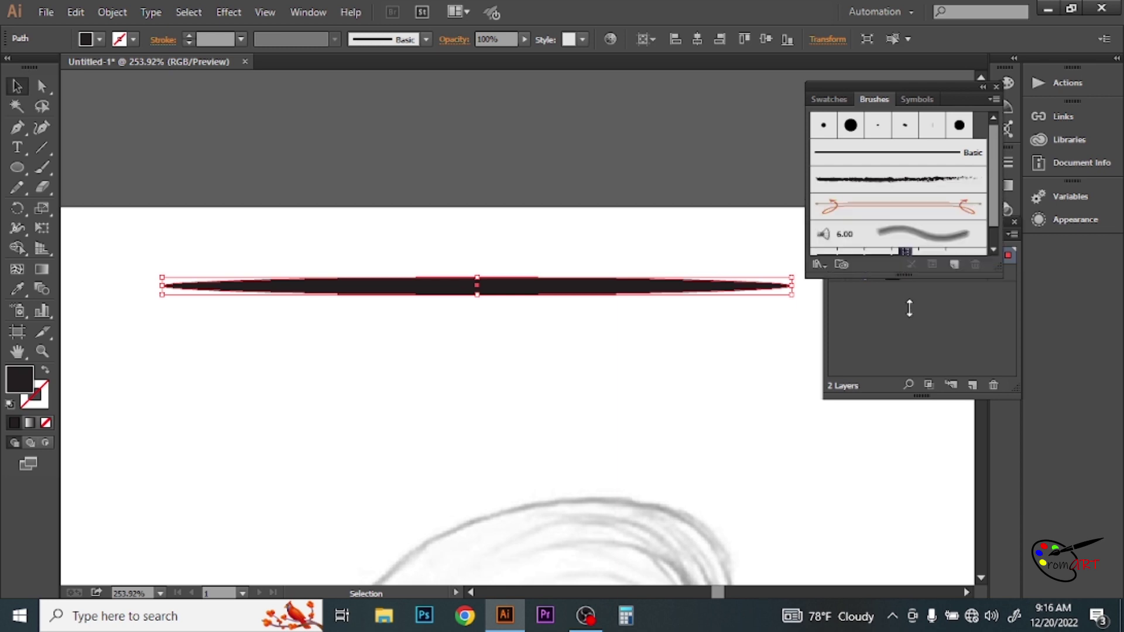
Turn the ellipse into a new Art Brush, apply it, then delete the ellipse
click(954, 290)
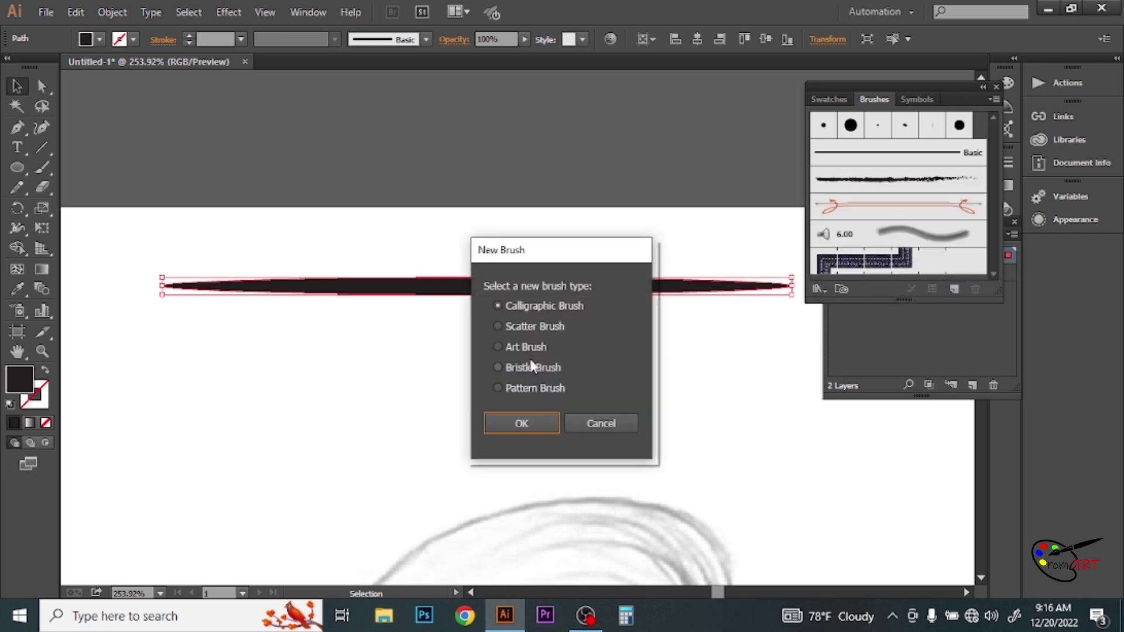
click(518, 425)
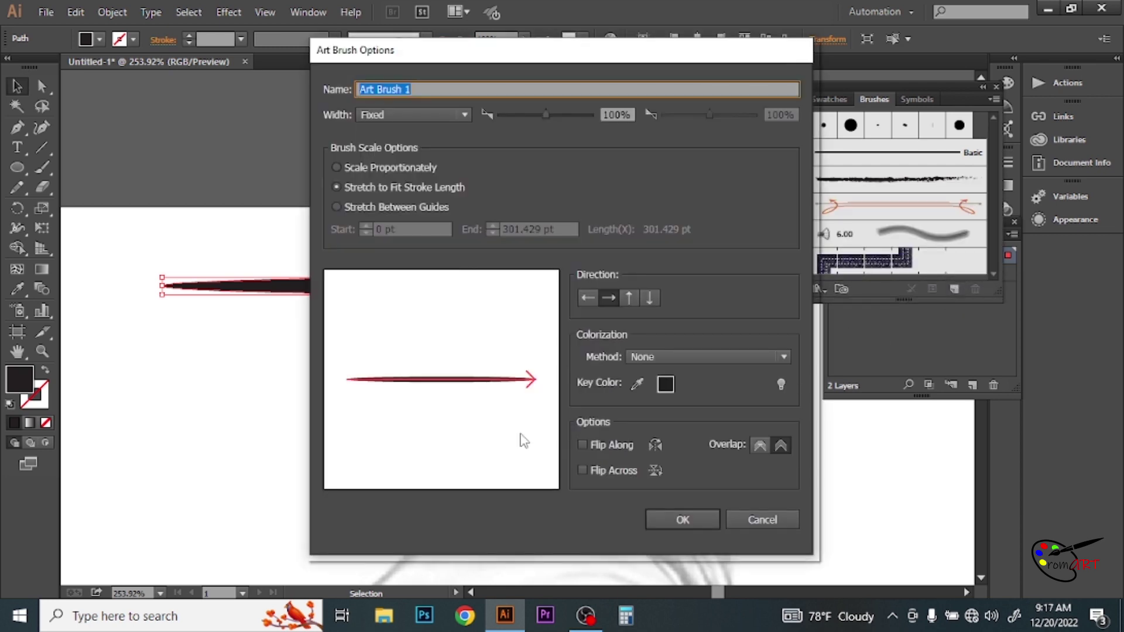
click(699, 358)
click(680, 520)
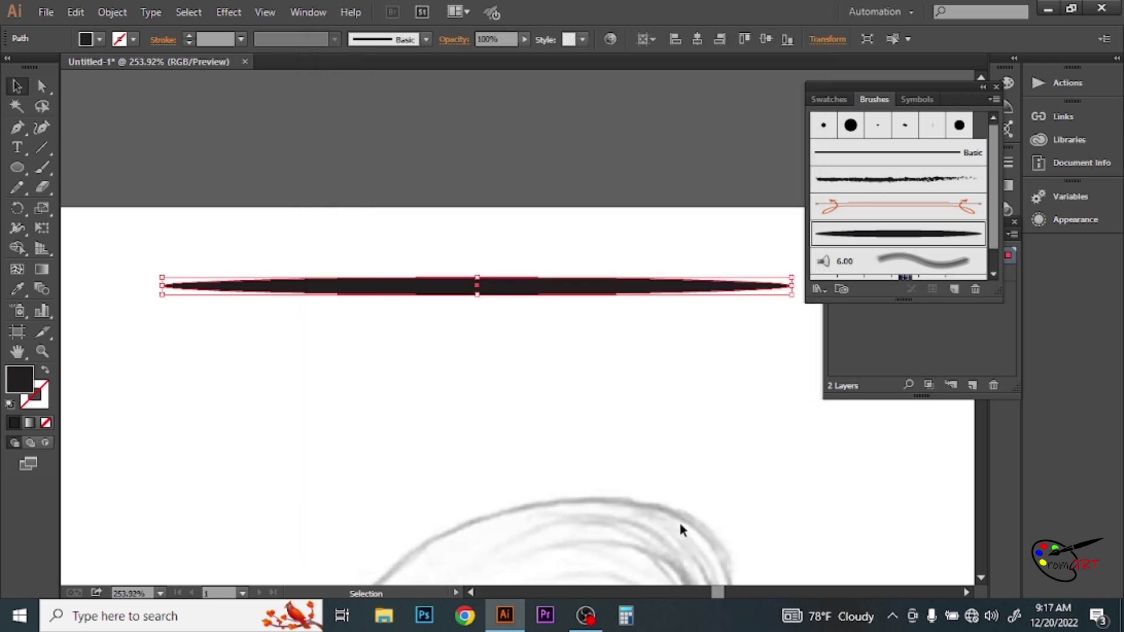
click(898, 237)
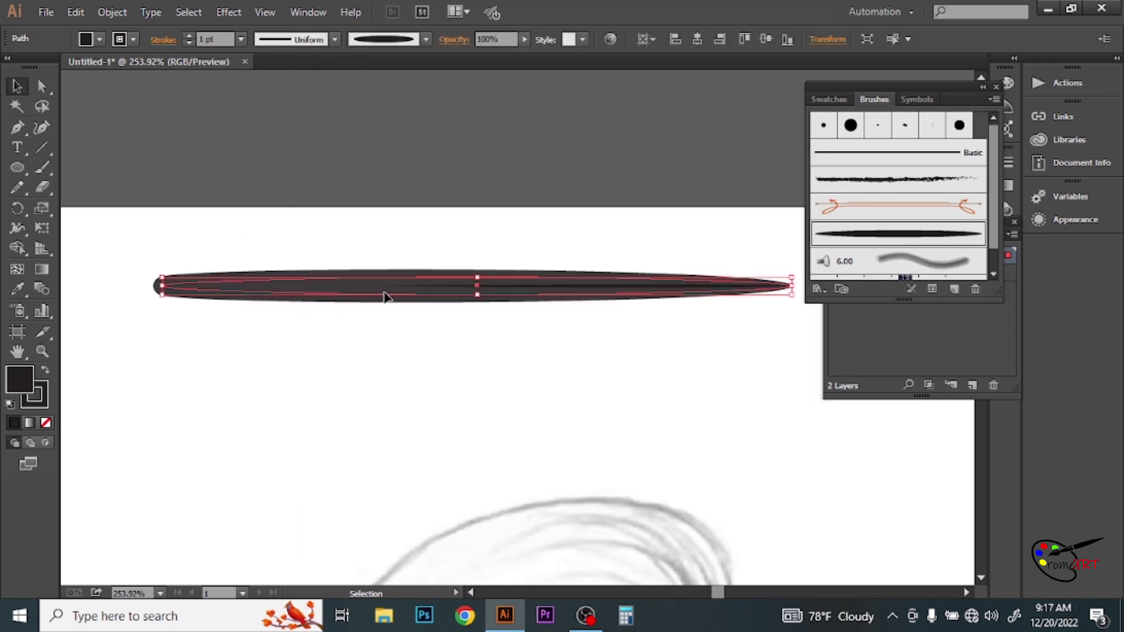
key(Delete)
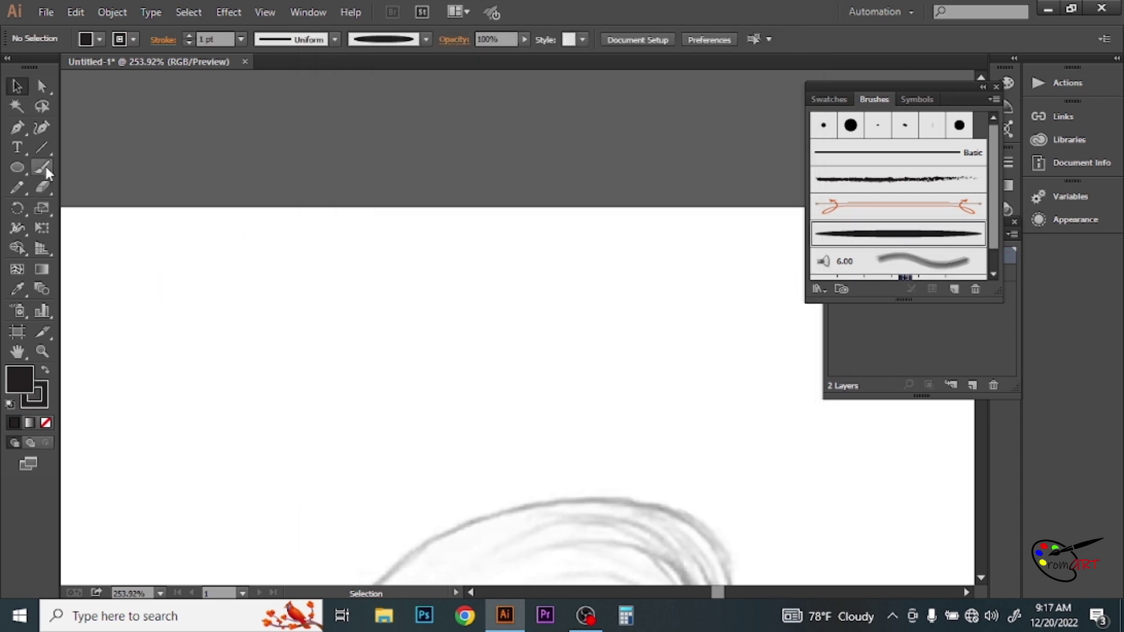
Set the Paintbrush tool to lower Fidelity with Within set to 10
double_click(43, 167)
drag(673, 224, 617, 224)
double_click(627, 352)
text(10)
click(565, 403)
Paint trial hair strokes over the face at 0.25 pt and 0.5 pt weights
key(ctrl+minus)
key(ctrl+minus)
drag(517, 440, 515, 247)
drag(432, 148, 300, 353)
drag(303, 401, 300, 451)
click(241, 39)
click(262, 58)
drag(272, 198, 270, 354)
drag(508, 271, 446, 379)
click(241, 40)
click(261, 75)
drag(411, 297, 401, 382)
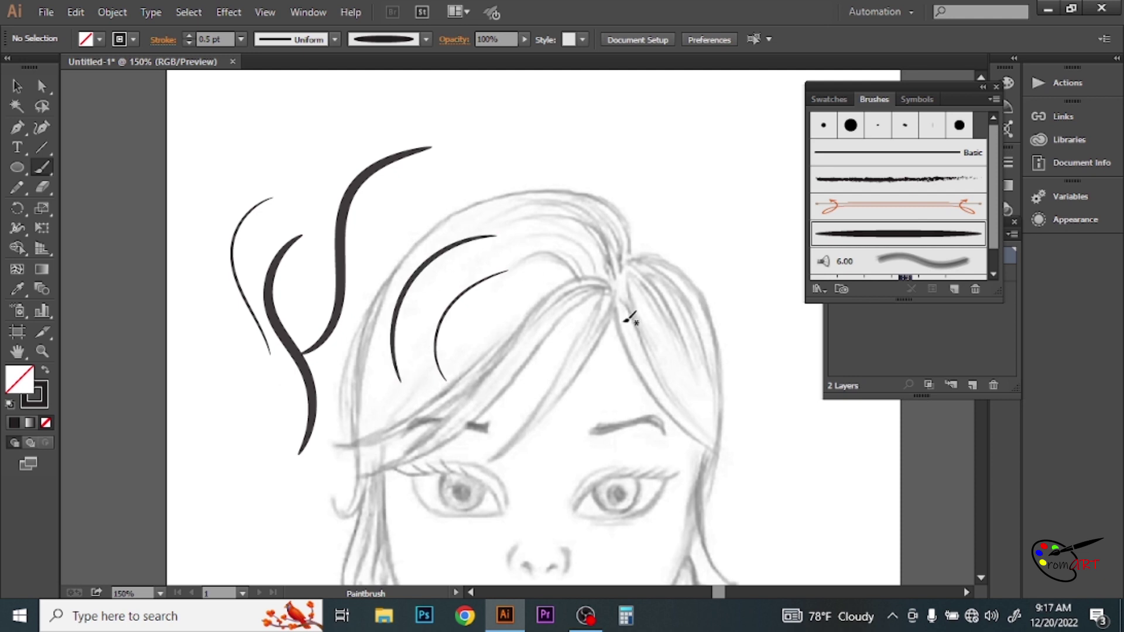
Select and delete the trial strokes, and move the Brushes panel off the Layers panel
key(v)
mouse_move(241, 179)
mouse_down()
mouse_move(514, 366)
mouse_move(576, 289)
mouse_move(572, 331)
mouse_up()
key(Delete)
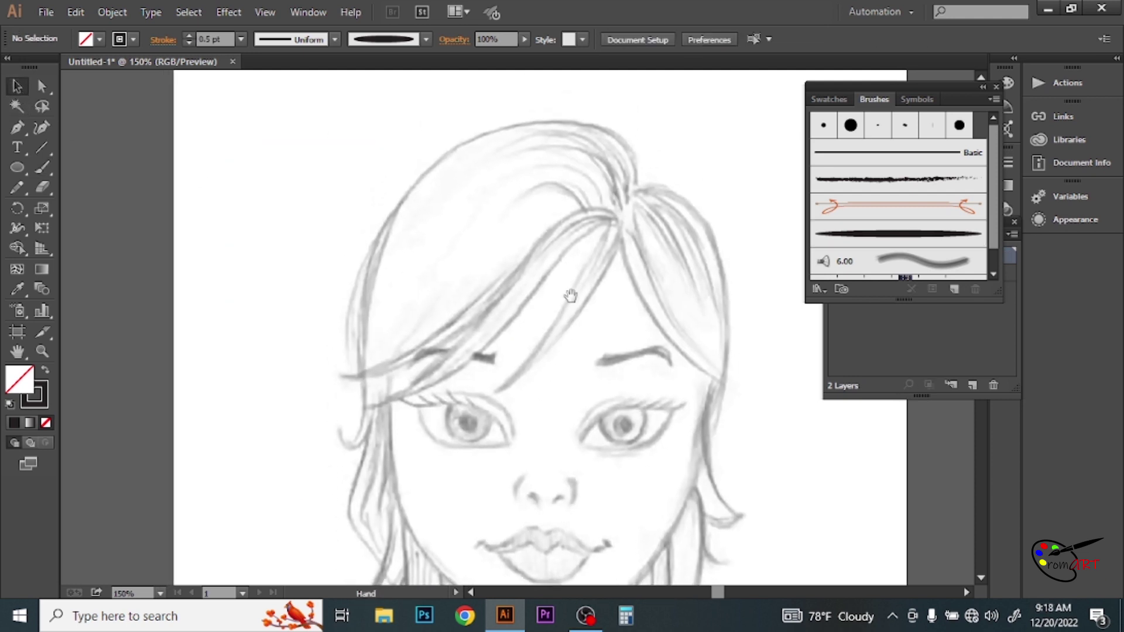
drag(928, 92, 947, 431)
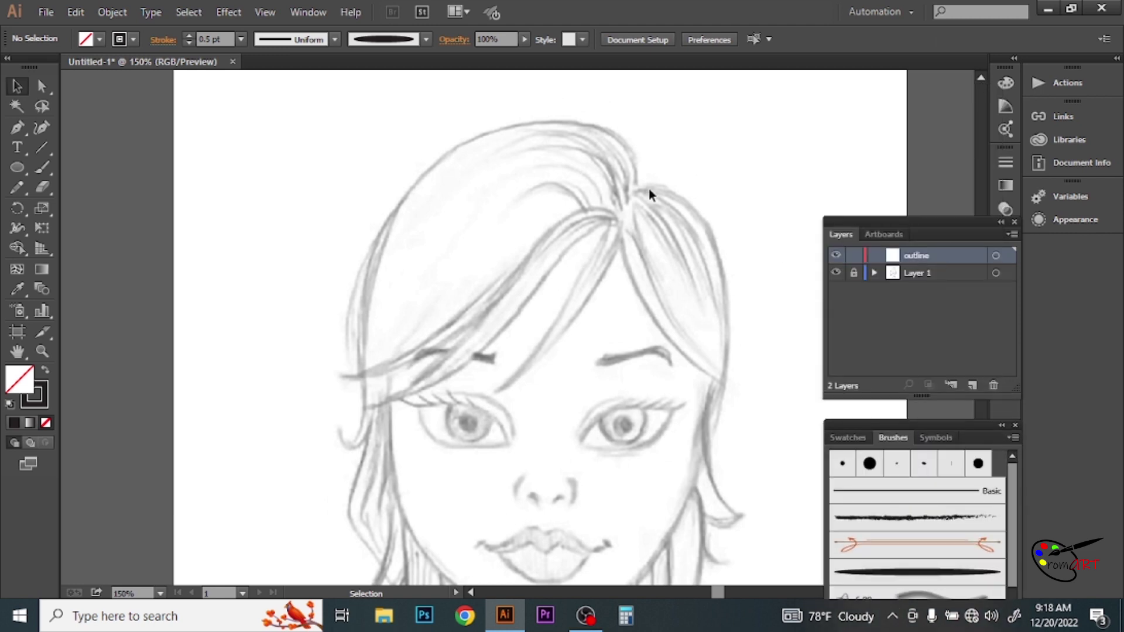
Paint a first hair strand from the parting to the bangs and give it a 0.5 pt weight
click(41, 167)
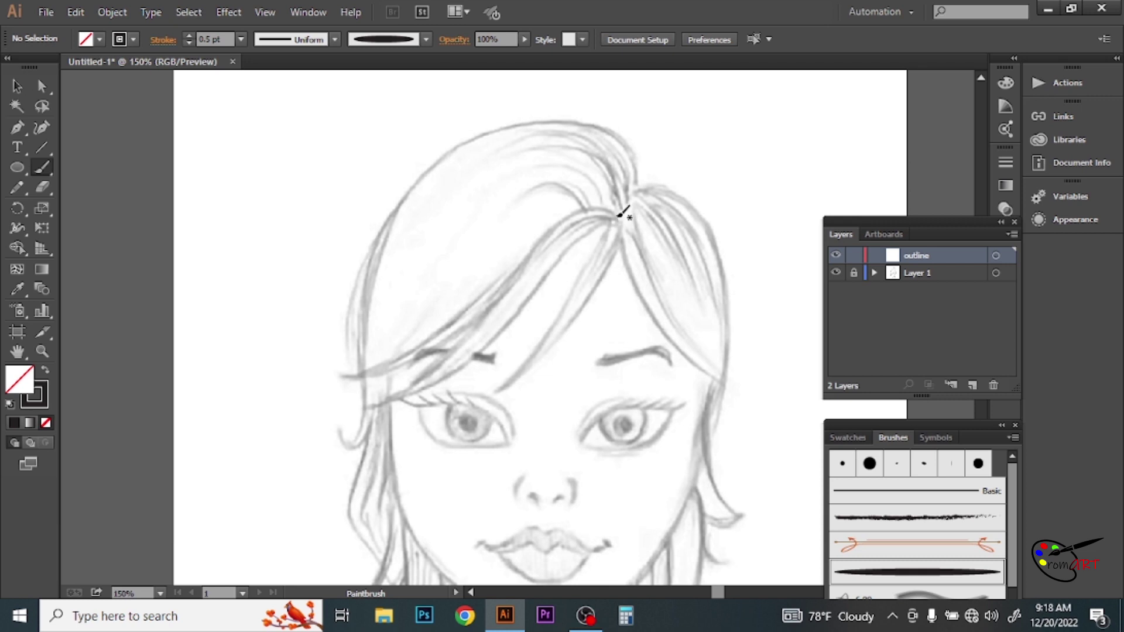
mouse_move(560, 221)
mouse_down()
mouse_move(490, 308)
mouse_move(356, 418)
mouse_up()
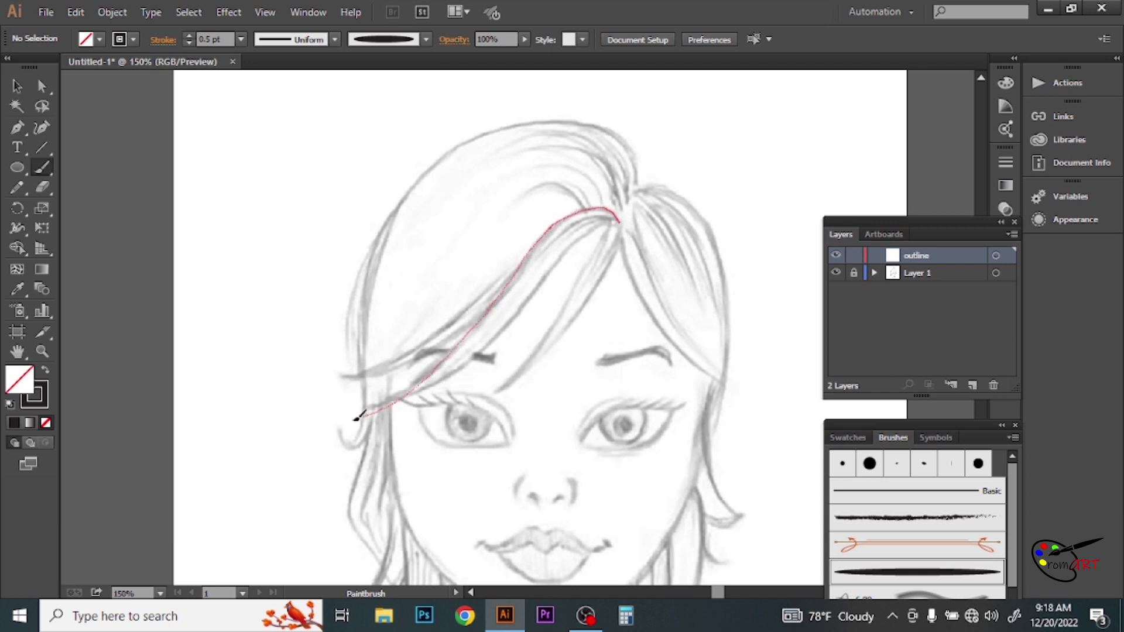
key(v)
key(ctrl+a)
key(slash)
click(240, 40)
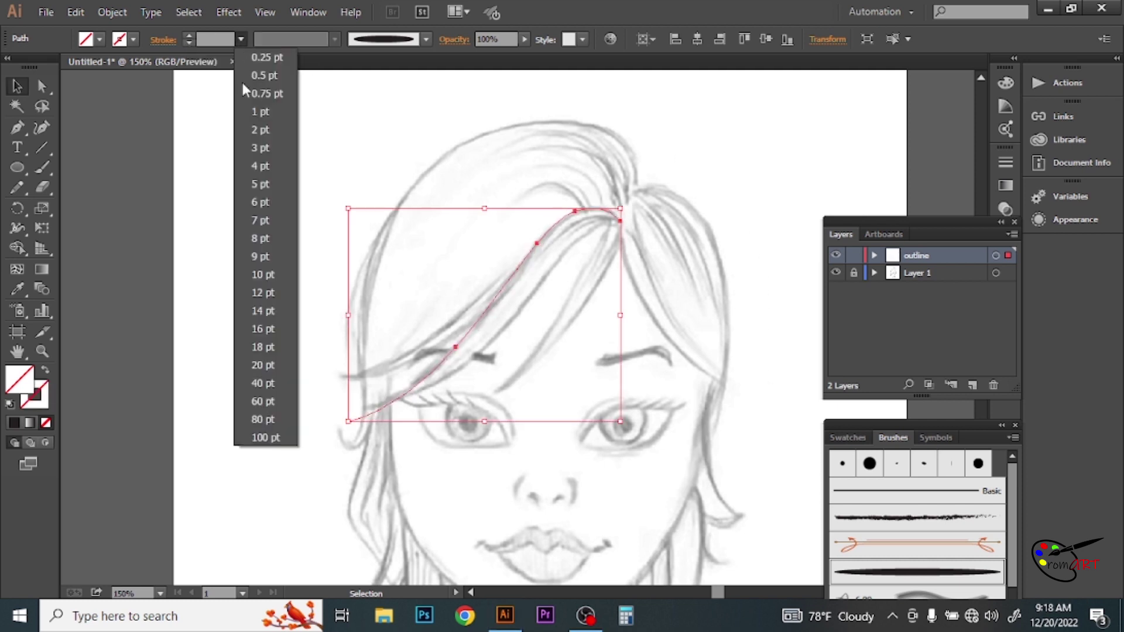
click(257, 76)
click(133, 154)
Paint more bang strands toward the eye and one sweeping down to the right
click(43, 167)
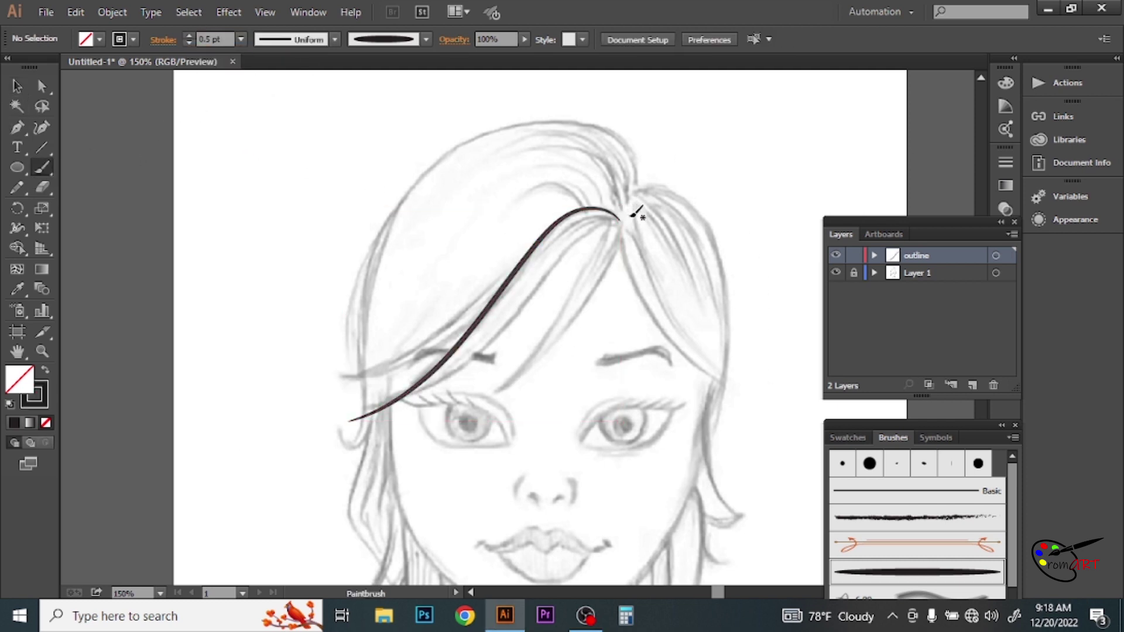
mouse_move(559, 258)
mouse_down()
mouse_move(457, 366)
mouse_move(349, 419)
mouse_up()
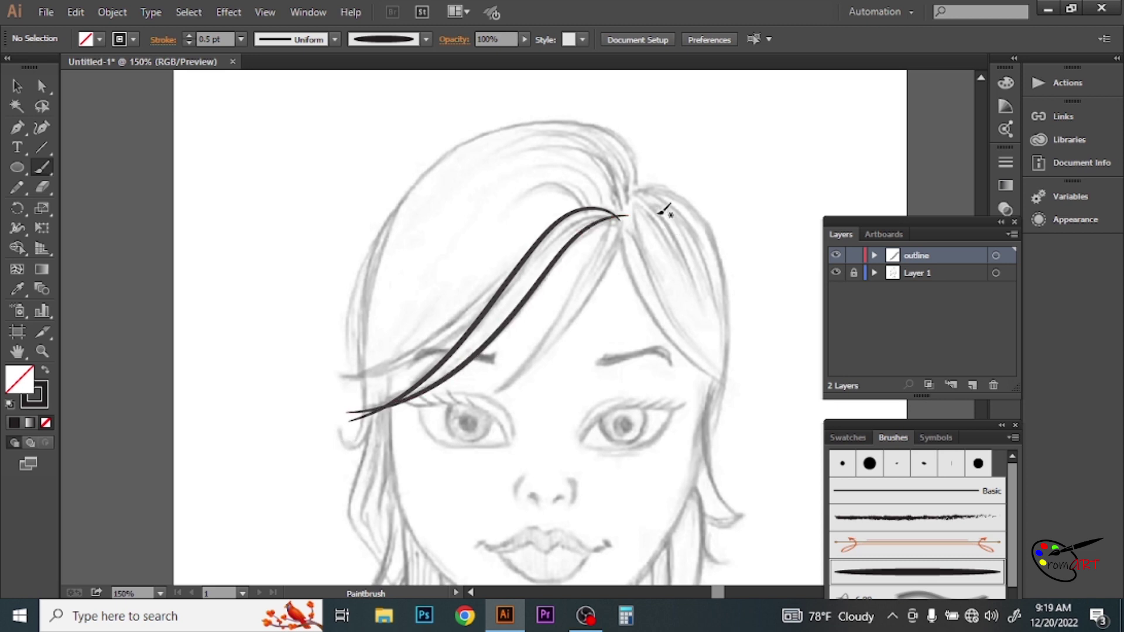
drag(589, 270, 468, 404)
mouse_move(618, 213)
mouse_down()
mouse_move(562, 328)
mouse_move(480, 399)
mouse_up()
mouse_move(622, 215)
mouse_down()
mouse_move(683, 326)
mouse_move(746, 387)
mouse_up()
mouse_move(616, 212)
mouse_down()
mouse_move(679, 313)
mouse_move(797, 400)
mouse_up()
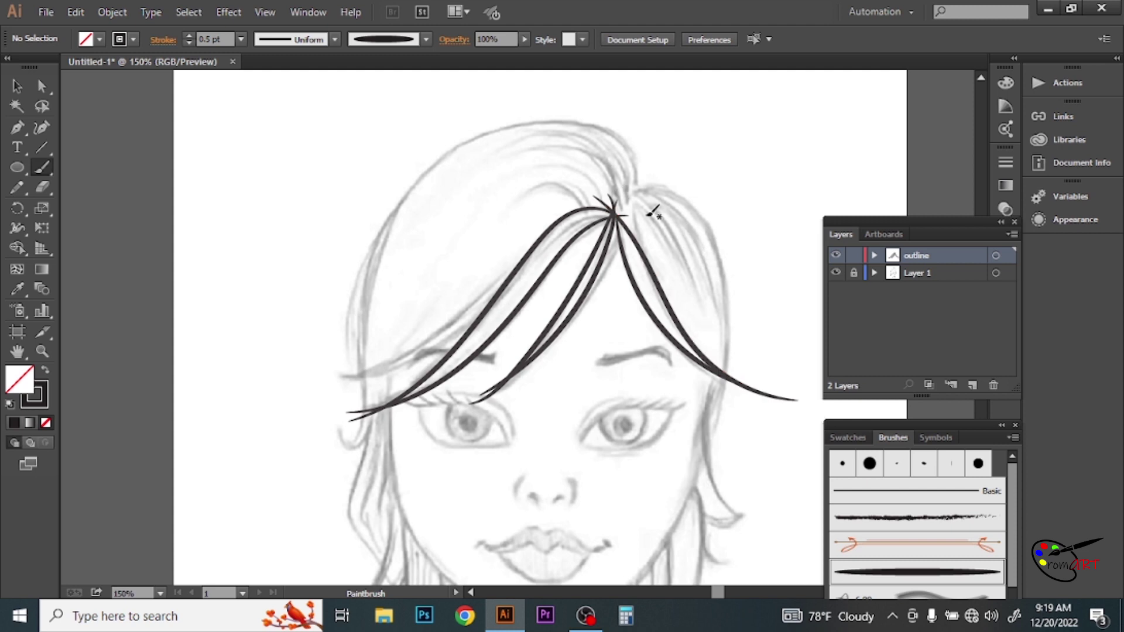
Paint strands down and inside the right hair lock
drag(662, 224, 614, 200)
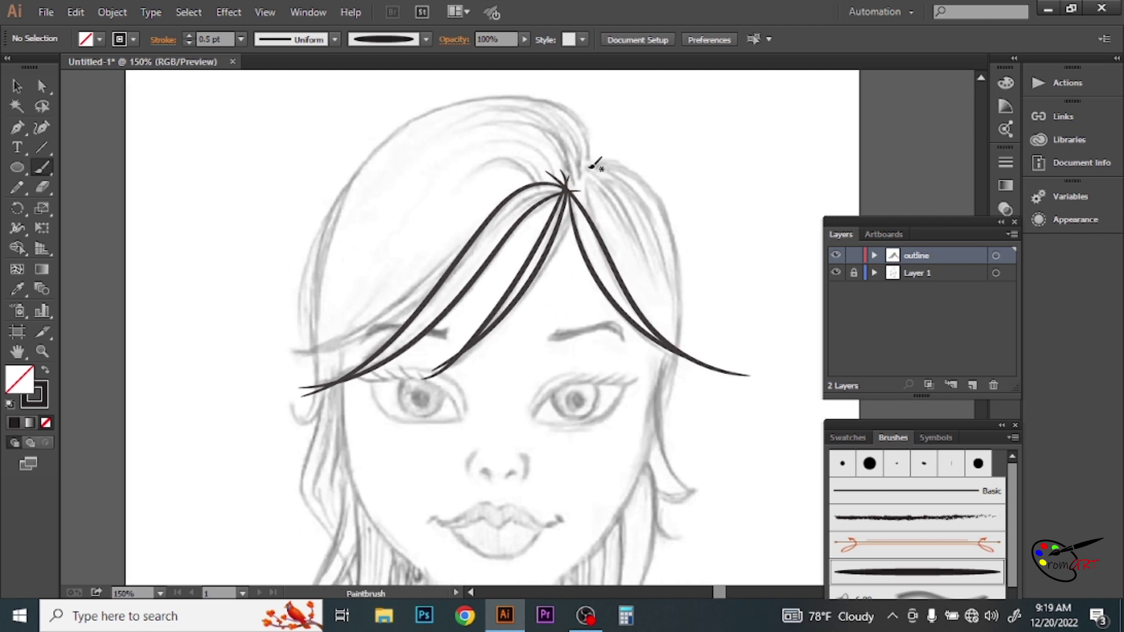
drag(681, 267, 678, 468)
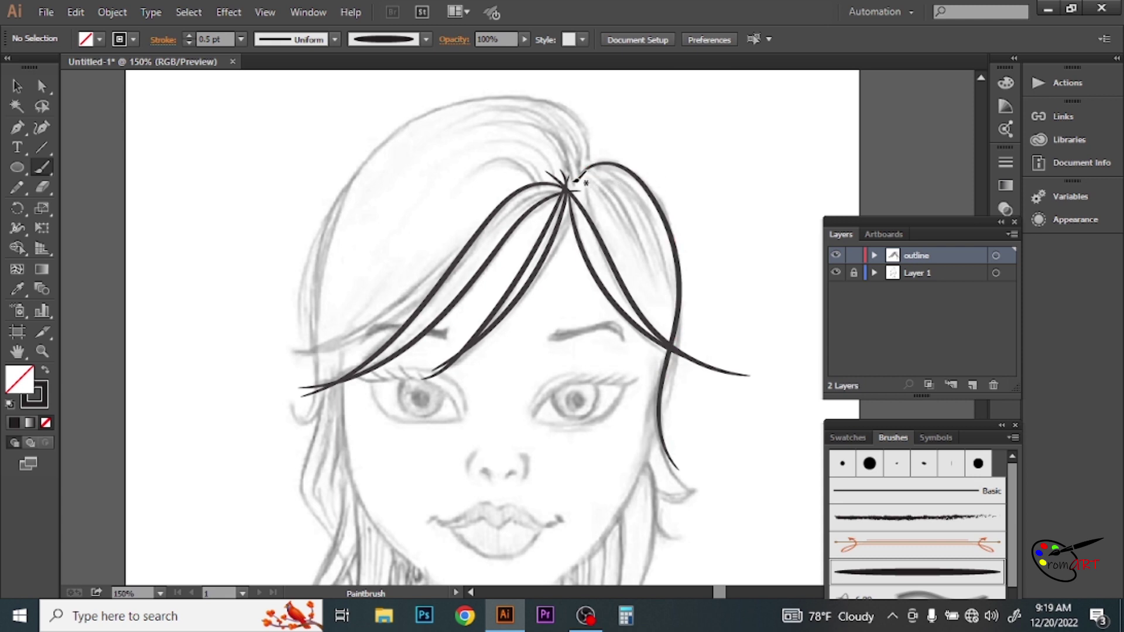
drag(617, 168, 664, 319)
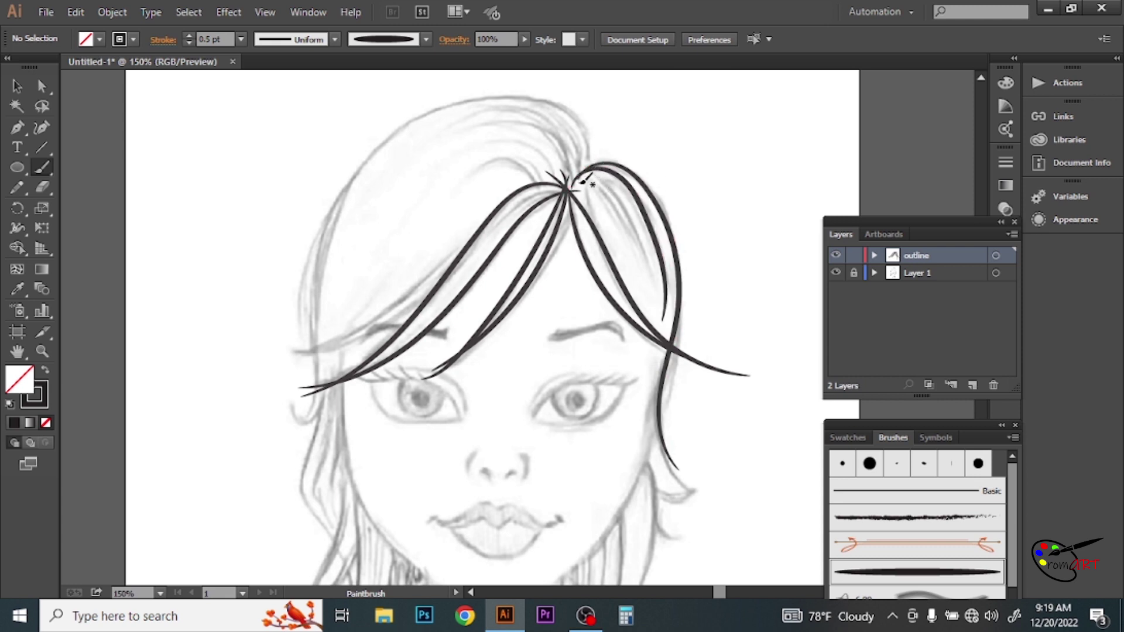
drag(580, 176, 648, 316)
drag(591, 179, 643, 310)
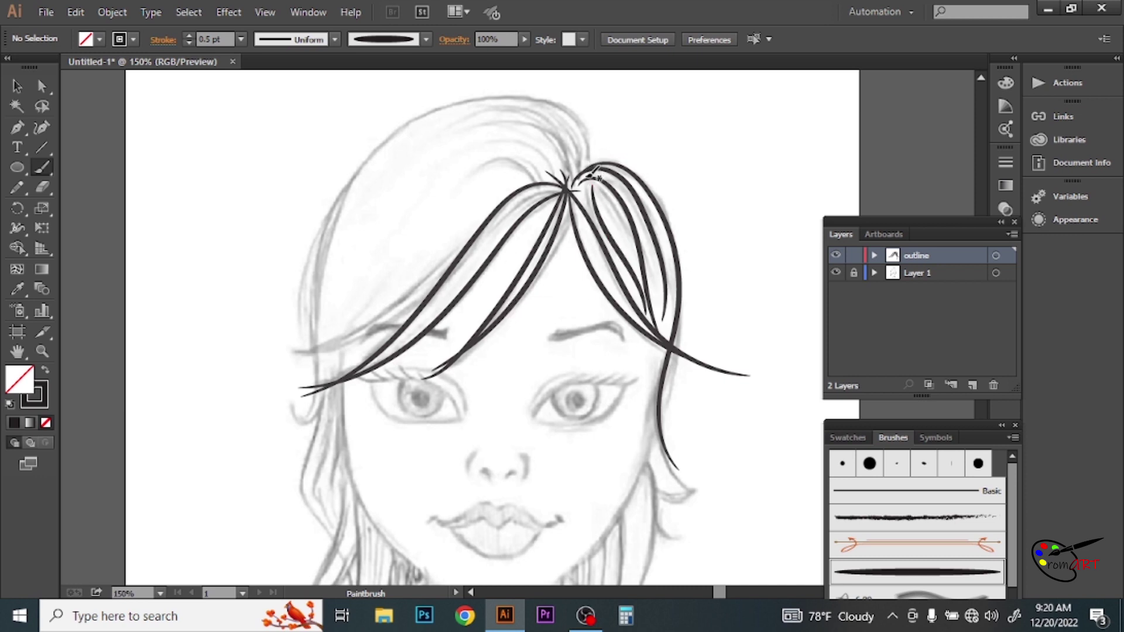
Trace the outer hair outline along the top and left side
drag(572, 107, 350, 185)
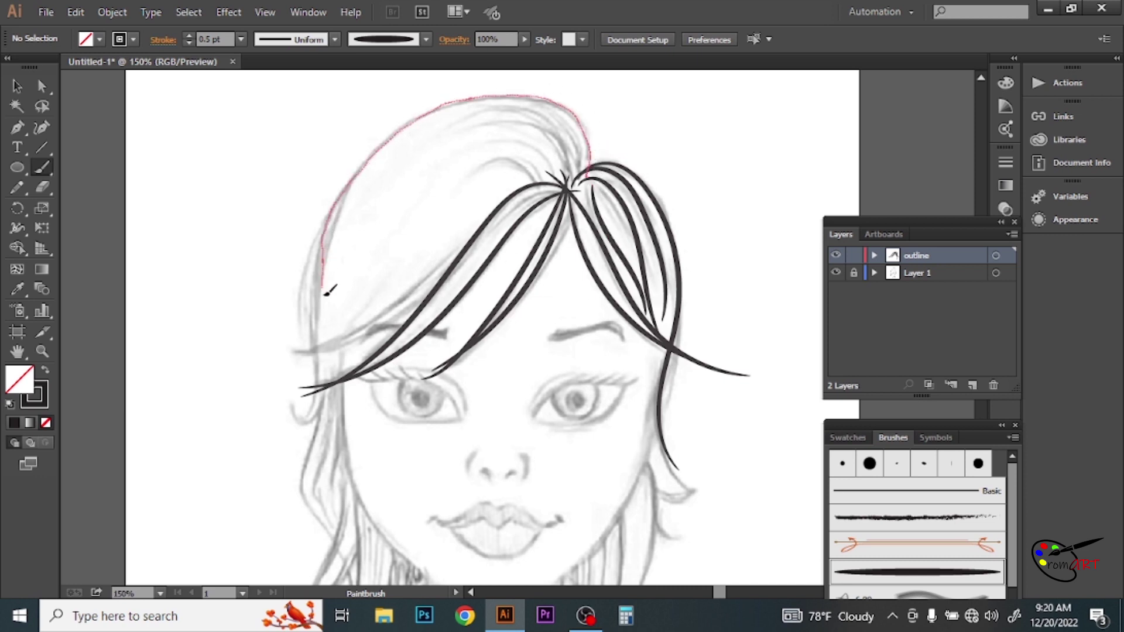
drag(329, 291, 285, 399)
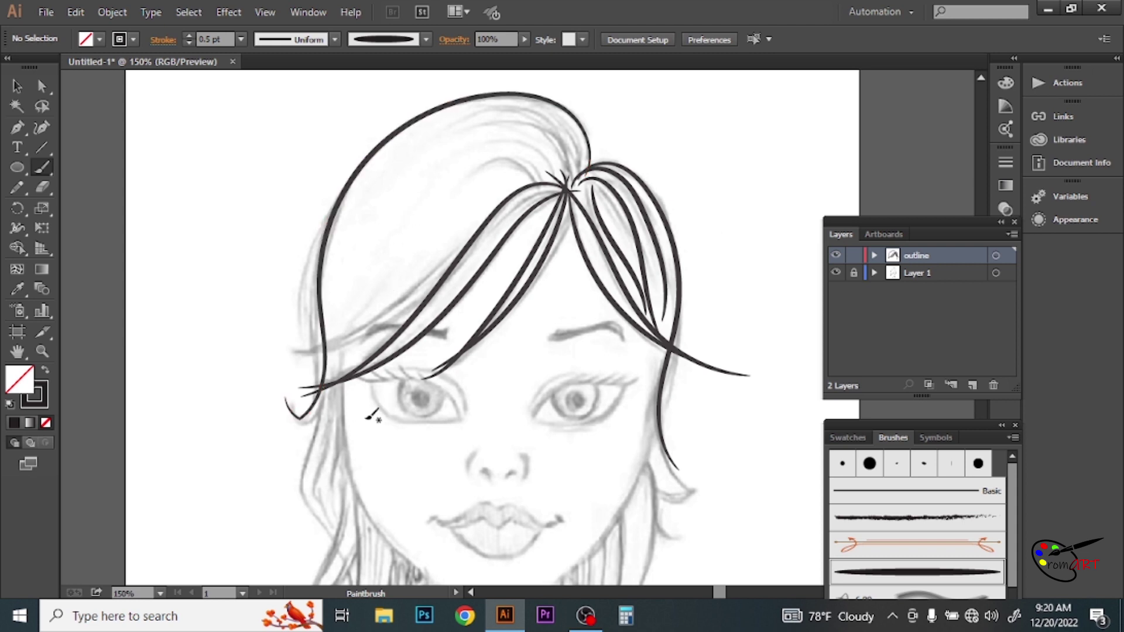
key(ctrl+z)
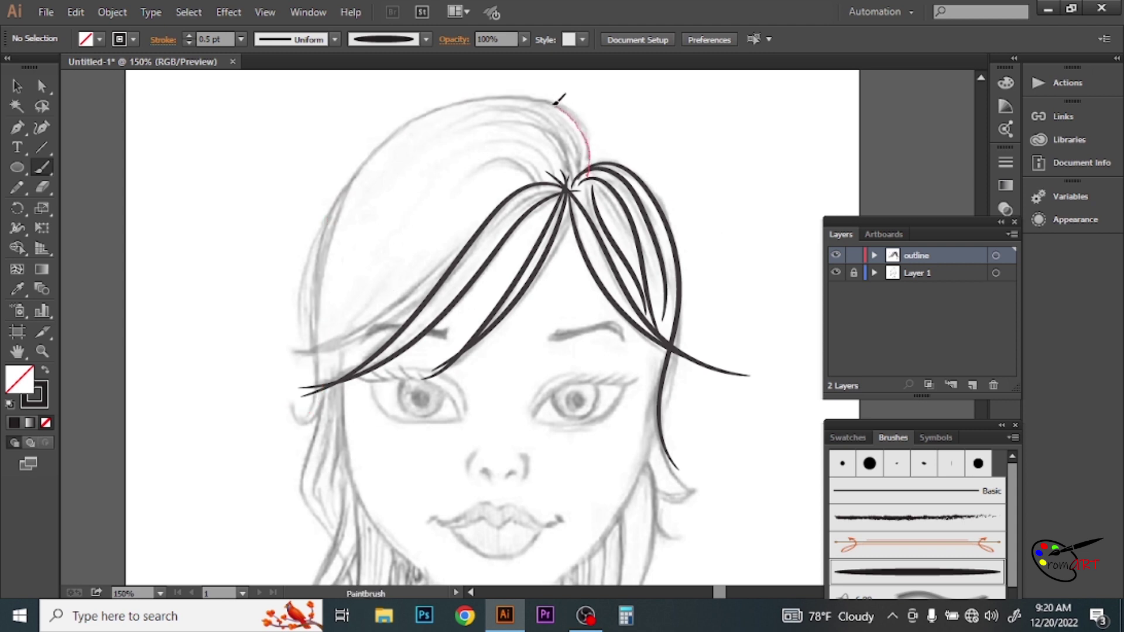
drag(564, 107, 269, 419)
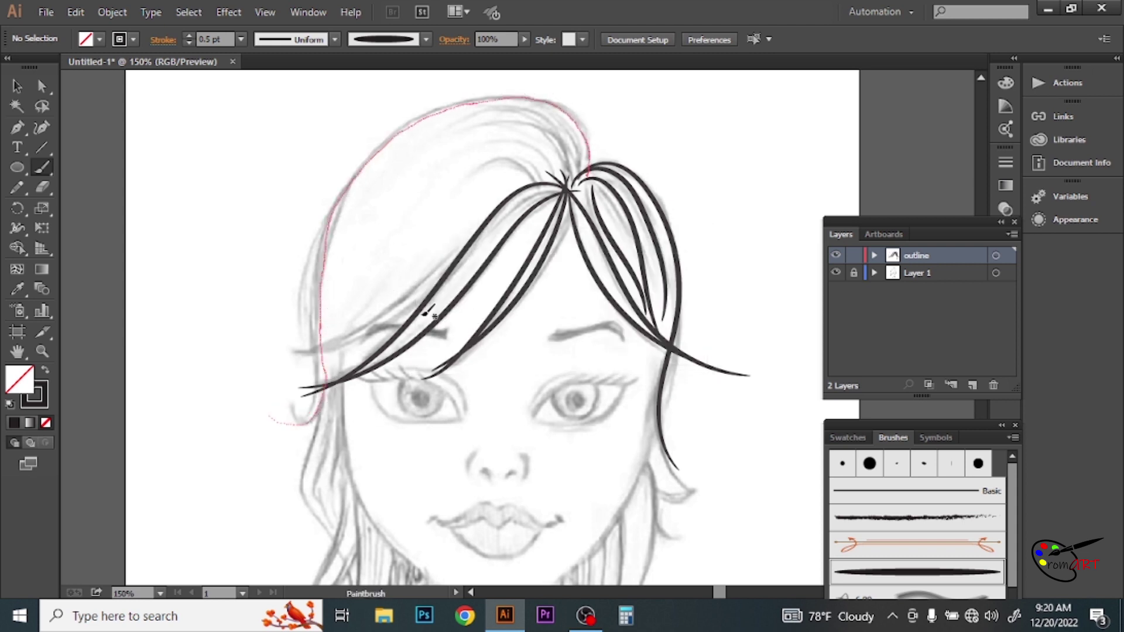
drag(492, 352, 585, 276)
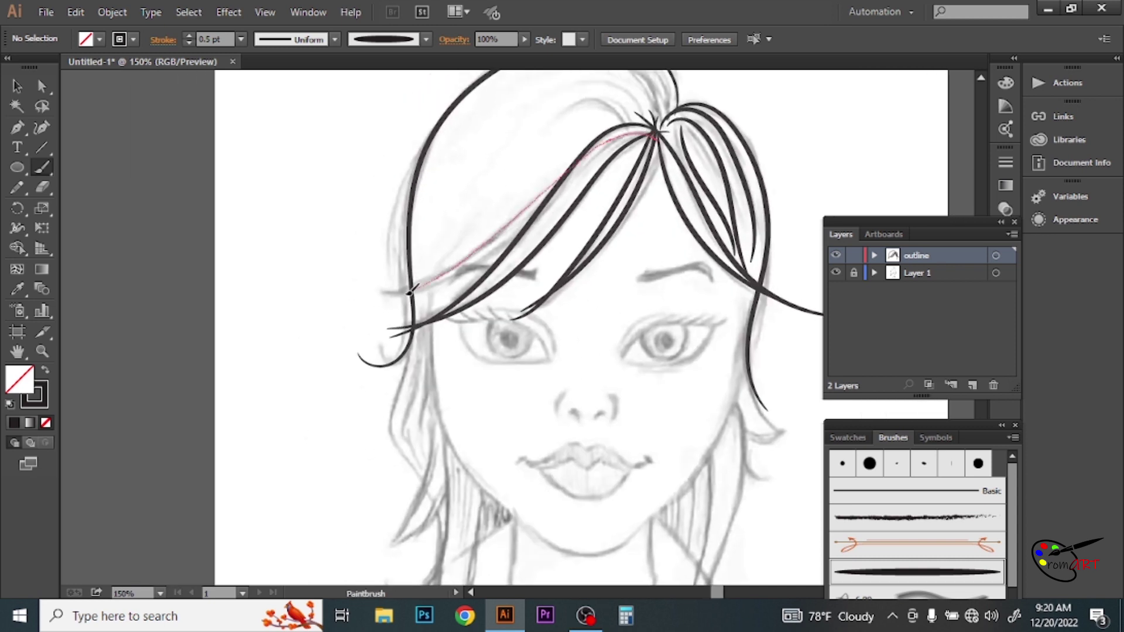
drag(564, 175, 345, 291)
Paint curved strands from the parting arcing over the top of the head
drag(679, 132, 569, 177)
drag(465, 273, 316, 269)
mouse_move(632, 268)
mouse_down()
mouse_move(605, 302)
mouse_move(611, 335)
mouse_up()
drag(629, 196, 512, 223)
drag(631, 197, 529, 178)
drag(621, 216, 486, 216)
drag(631, 197, 462, 205)
drag(450, 353, 509, 202)
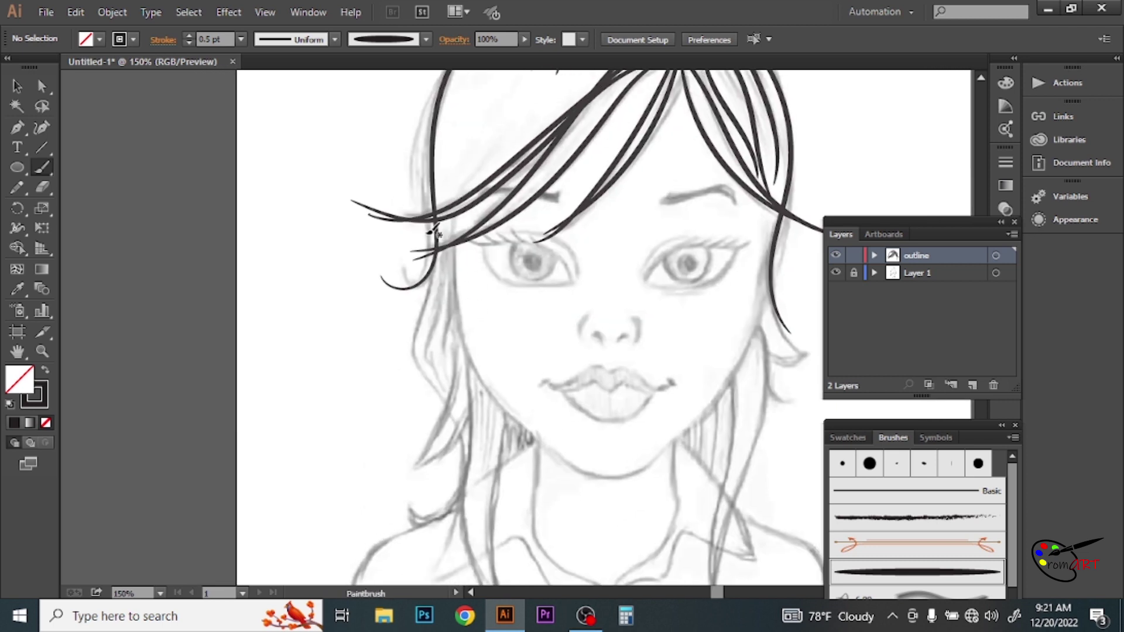
Paint strands down the left side, including the long lock sweeping down-left
scroll(433, 229, up, 3)
drag(466, 140, 381, 398)
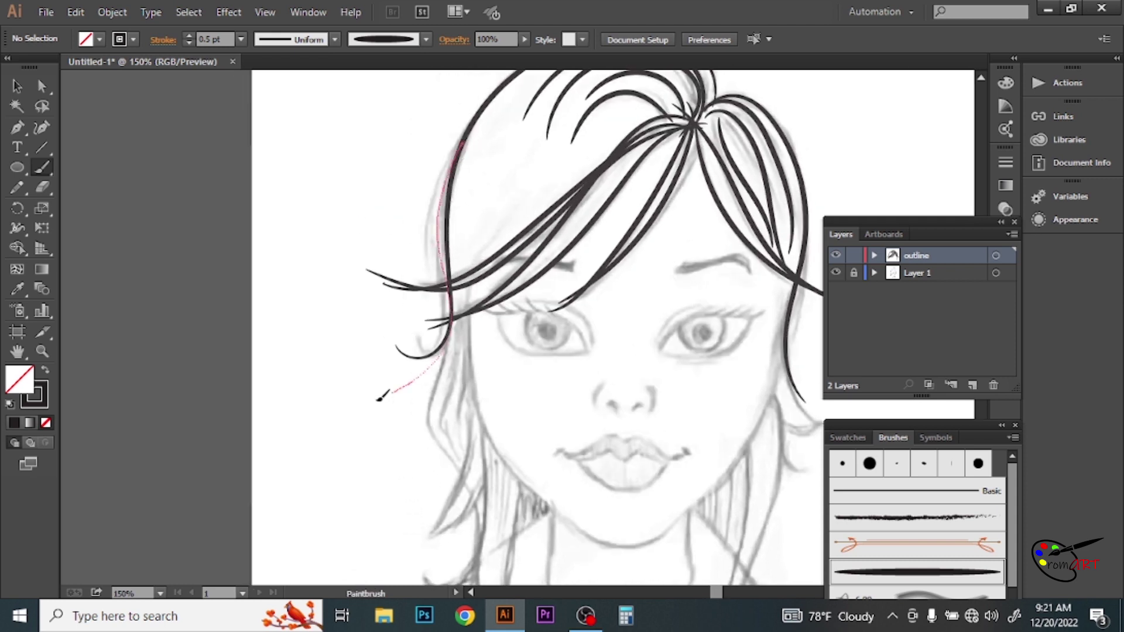
mouse_move(504, 330)
mouse_down()
mouse_move(446, 305)
mouse_move(460, 236)
mouse_move(437, 351)
mouse_move(359, 477)
mouse_up()
mouse_move(467, 337)
mouse_down()
mouse_move(452, 246)
mouse_move(440, 354)
mouse_move(523, 517)
mouse_move(511, 530)
mouse_up()
Add strands on the left beside the jaw and below the cheek
drag(415, 331, 331, 362)
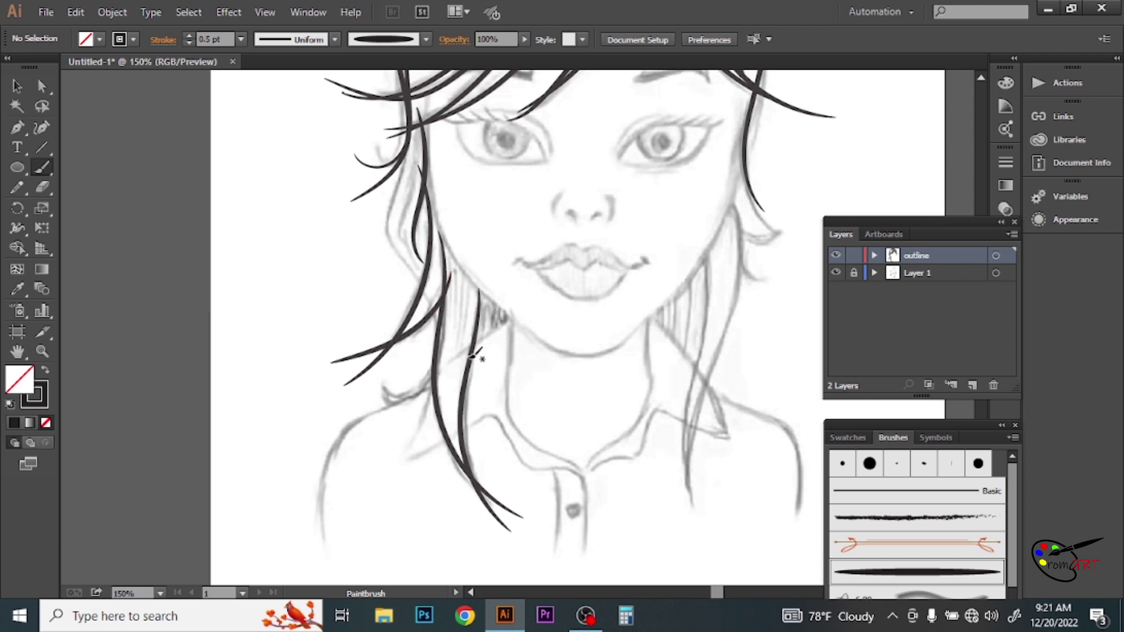
drag(449, 342, 368, 391)
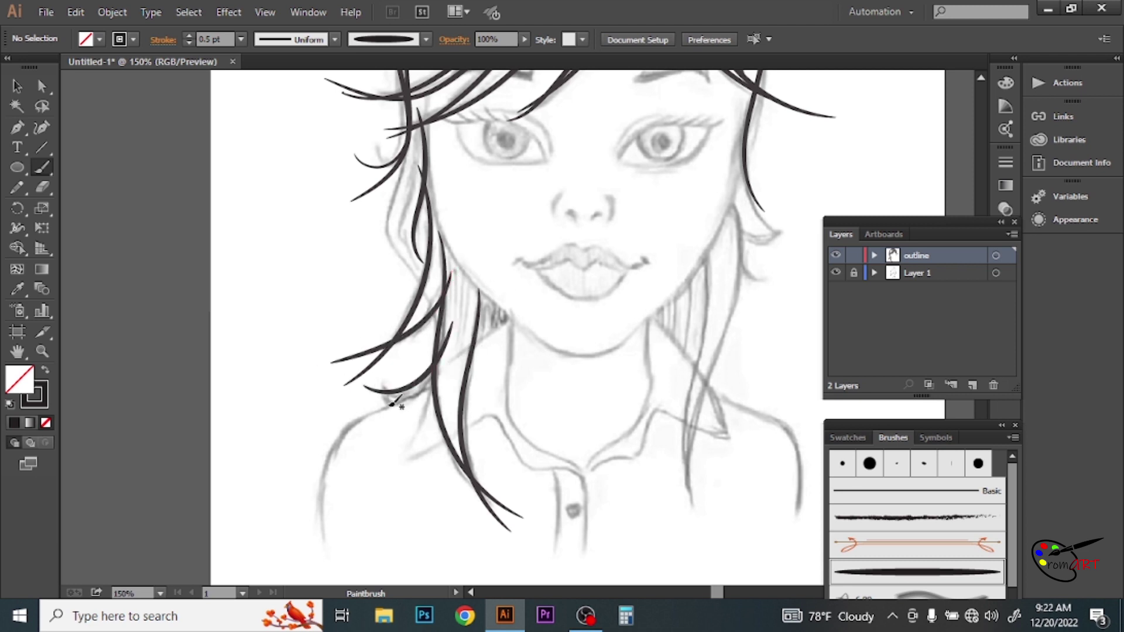
drag(454, 362, 364, 391)
scroll(410, 264, up, 3)
mouse_move(404, 192)
mouse_down()
mouse_move(418, 215)
mouse_move(433, 404)
mouse_up()
drag(428, 250, 437, 404)
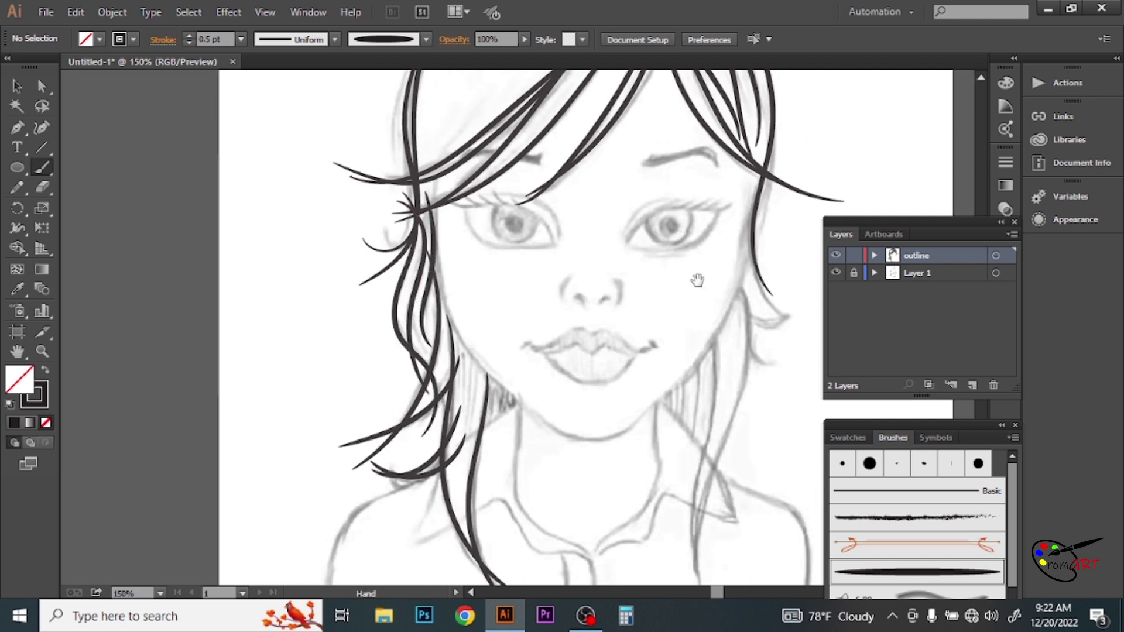
Paint a long right-side lock curling outward and locks down beside the neck
drag(703, 243, 524, 327)
drag(590, 196, 668, 391)
mouse_move(568, 400)
mouse_down()
mouse_move(646, 371)
mouse_move(580, 352)
mouse_move(518, 245)
mouse_up()
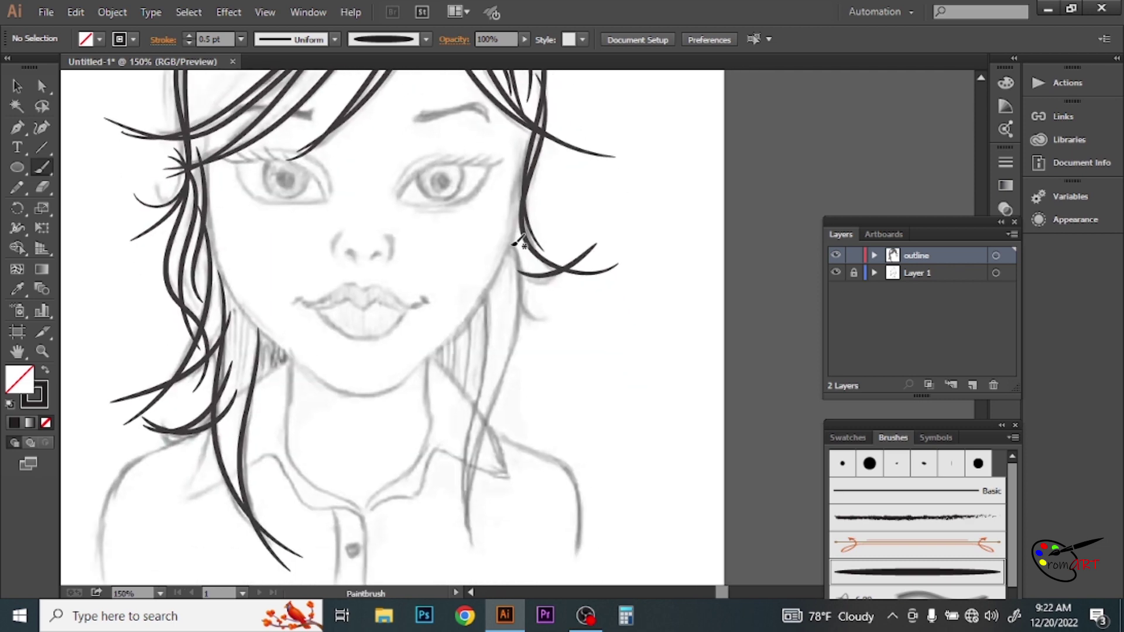
drag(527, 302, 512, 565)
drag(485, 299, 489, 468)
drag(492, 326, 515, 272)
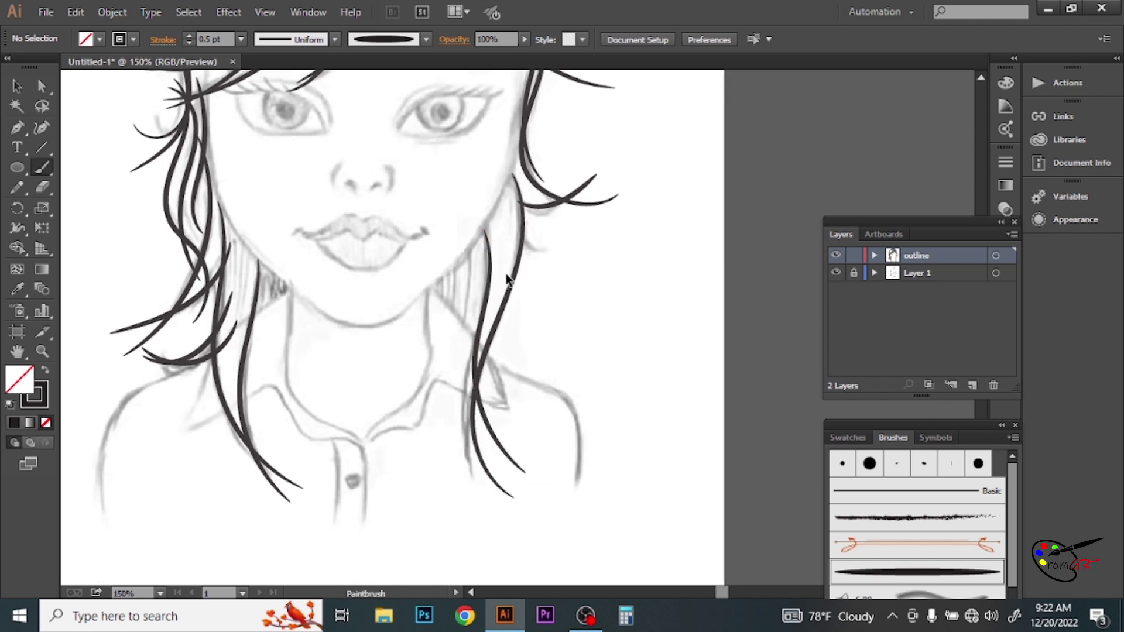
drag(490, 226, 477, 350)
drag(562, 505, 563, 506)
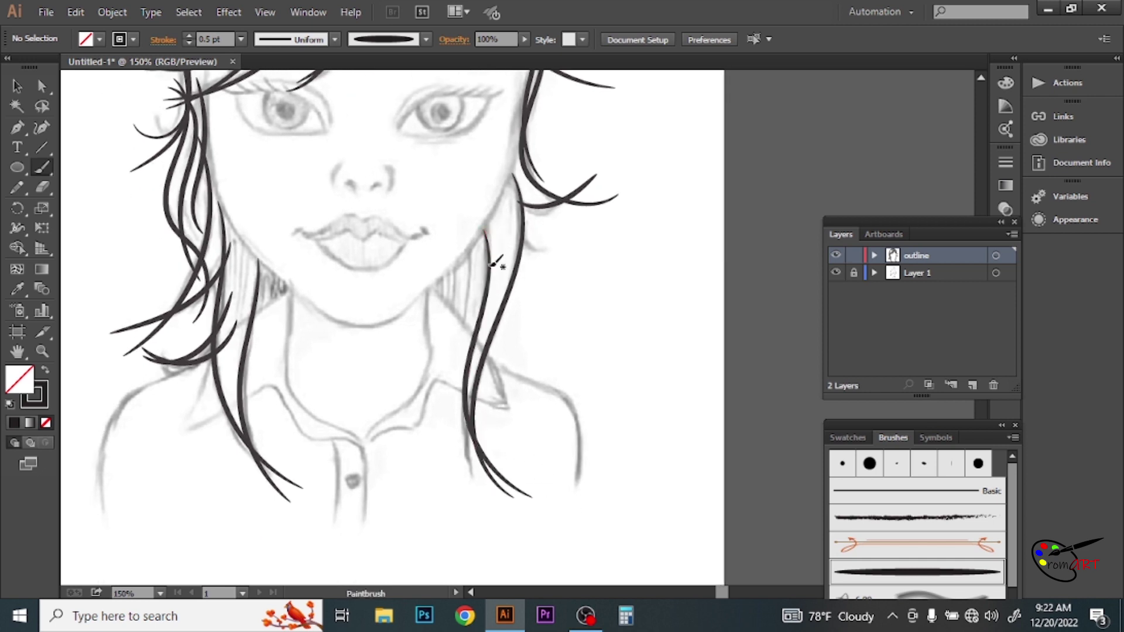
Add strands on both sides of the neck
scroll(565, 264, left, 3)
mouse_move(525, 265)
mouse_down()
mouse_move(515, 316)
mouse_move(511, 291)
mouse_up()
drag(345, 268, 349, 305)
drag(647, 265, 694, 333)
At 0.25 pt, add thin strands along both jaws, the left forehead and upper-left hair
click(241, 39)
click(266, 57)
drag(642, 263, 626, 240)
mouse_move(409, 294)
mouse_down()
mouse_move(445, 388)
mouse_move(527, 266)
mouse_move(451, 361)
mouse_up()
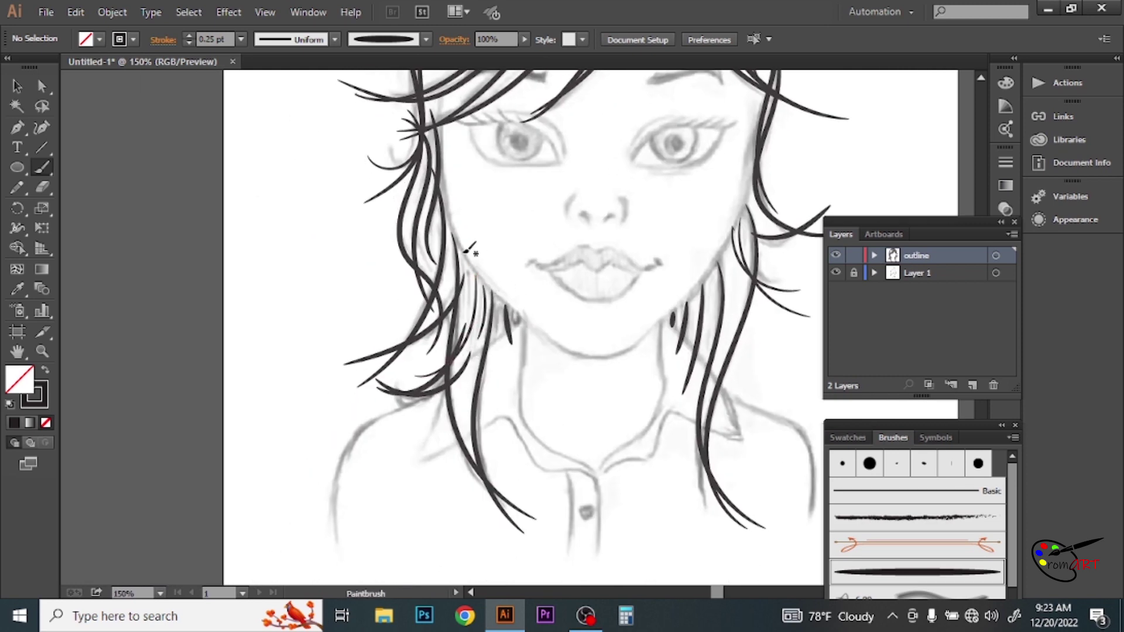
drag(433, 400, 457, 586)
drag(465, 129, 425, 327)
drag(542, 154, 314, 201)
drag(261, 227, 315, 335)
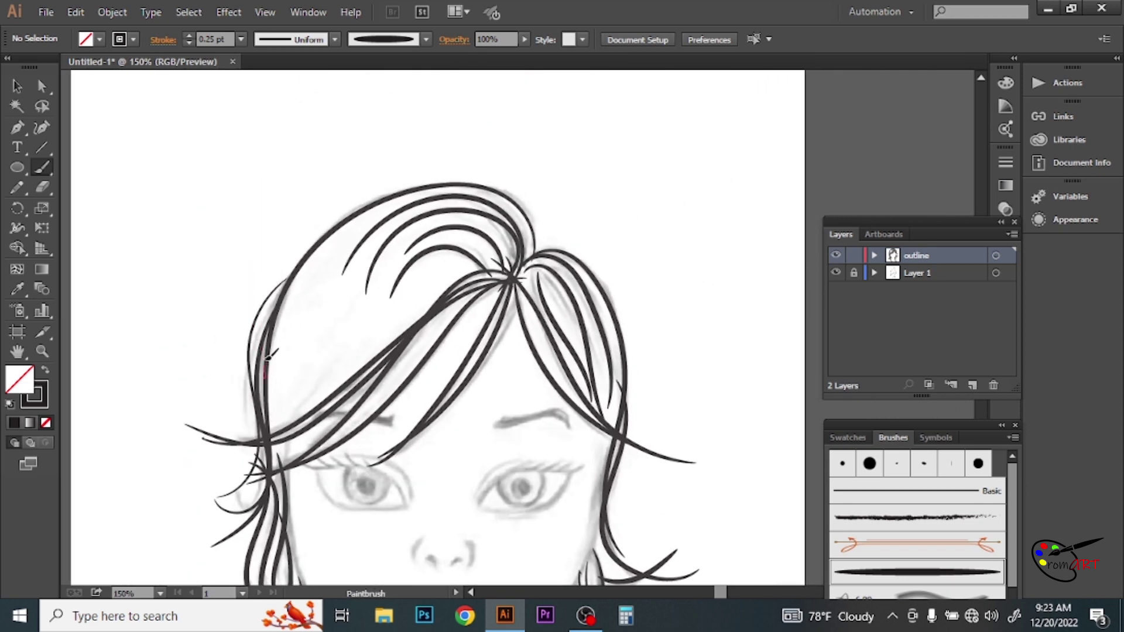
drag(270, 277, 442, 144)
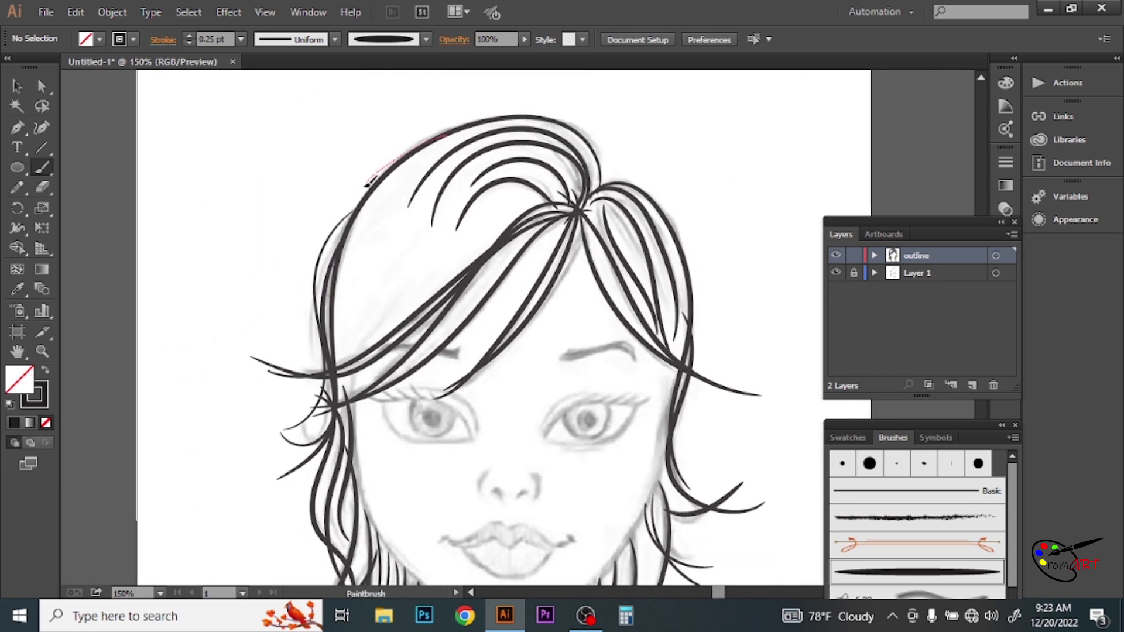
drag(650, 205, 491, 205)
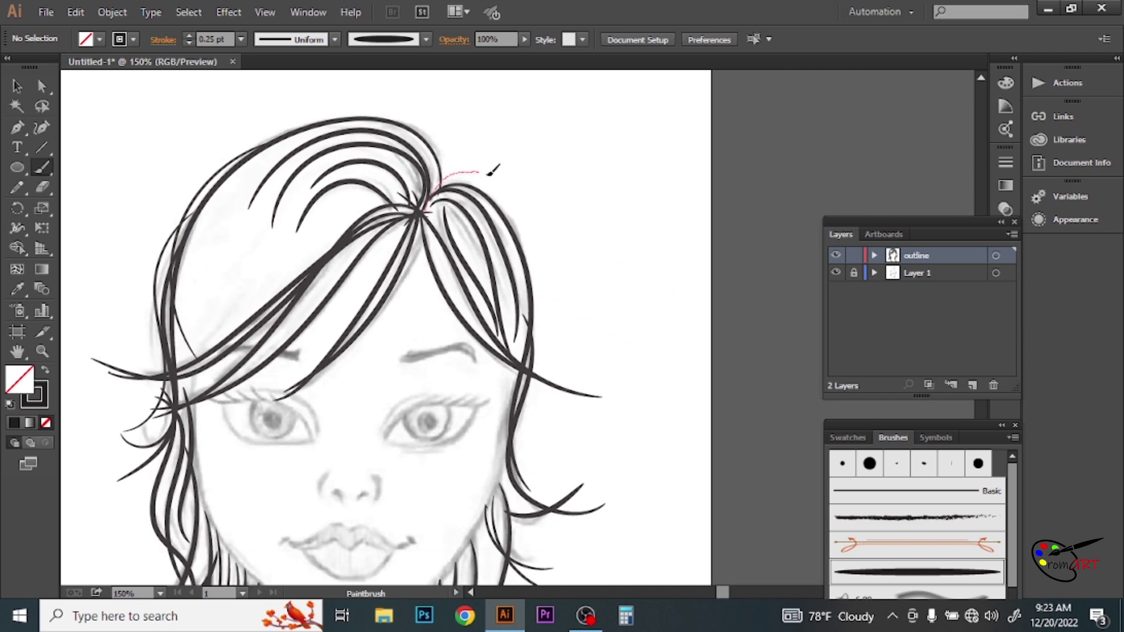
mouse_move(564, 277)
mouse_down()
mouse_move(542, 175)
mouse_move(528, 354)
mouse_up()
At 0.15 pt, add fine strands near the right and left jaw
click(212, 39)
key(BackSpace)
key(BackSpace)
key(Return)
drag(539, 204, 627, 243)
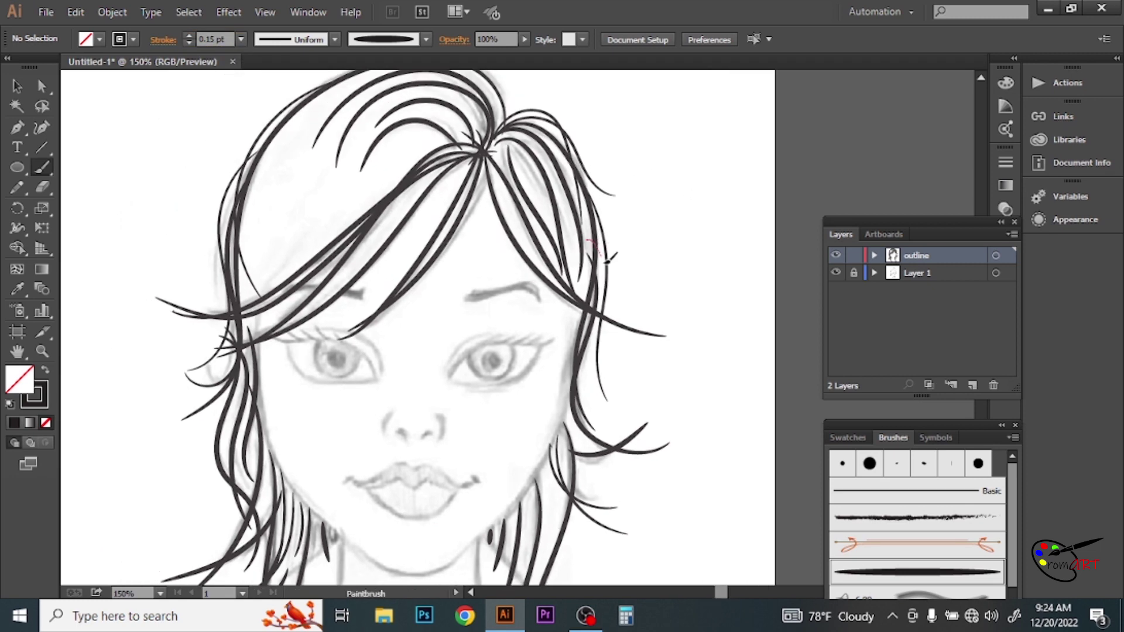
scroll(609, 305, down, 5)
drag(613, 362, 616, 406)
mouse_move(587, 281)
mouse_down()
mouse_move(571, 409)
mouse_move(588, 291)
mouse_up()
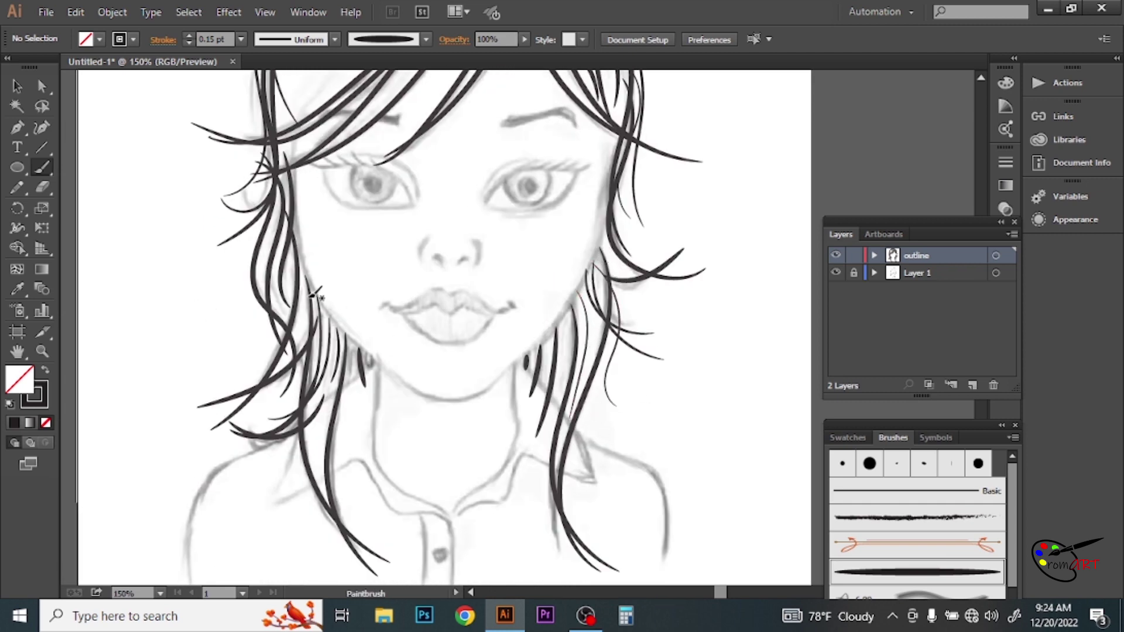
drag(315, 271, 316, 270)
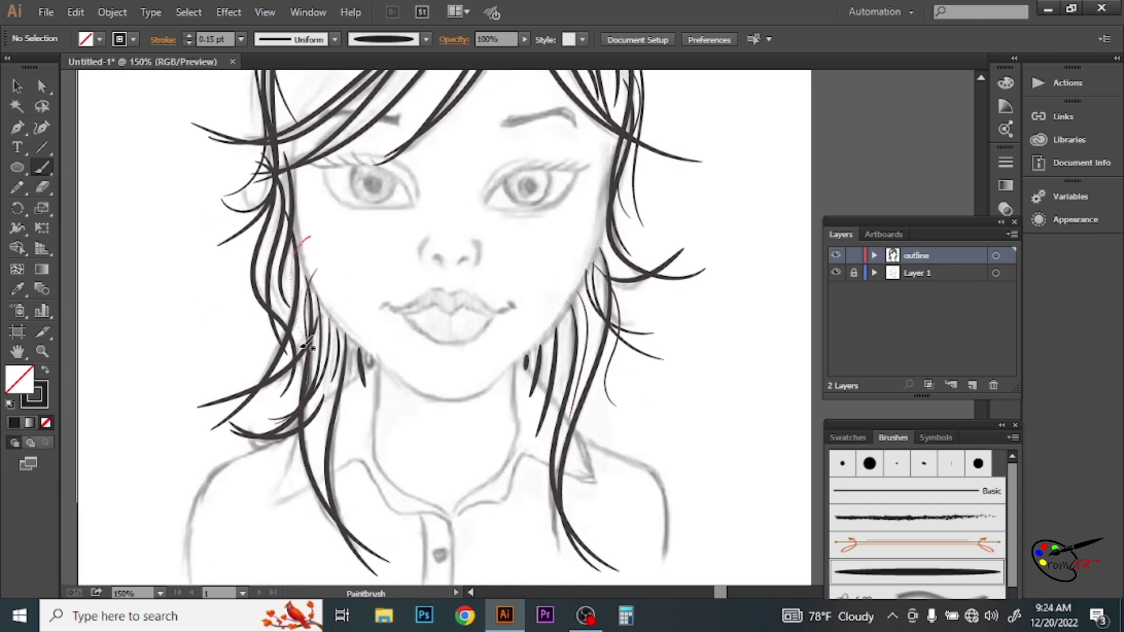
scroll(306, 346, up, 6)
Add fine strands on the right hair and from the parting, then view the whole artboard
drag(639, 179, 716, 286)
mouse_move(599, 176)
mouse_down()
mouse_move(647, 295)
mouse_move(625, 281)
mouse_up()
mouse_move(556, 178)
mouse_down()
mouse_move(508, 209)
mouse_move(405, 318)
mouse_move(398, 261)
mouse_up()
drag(477, 173, 574, 170)
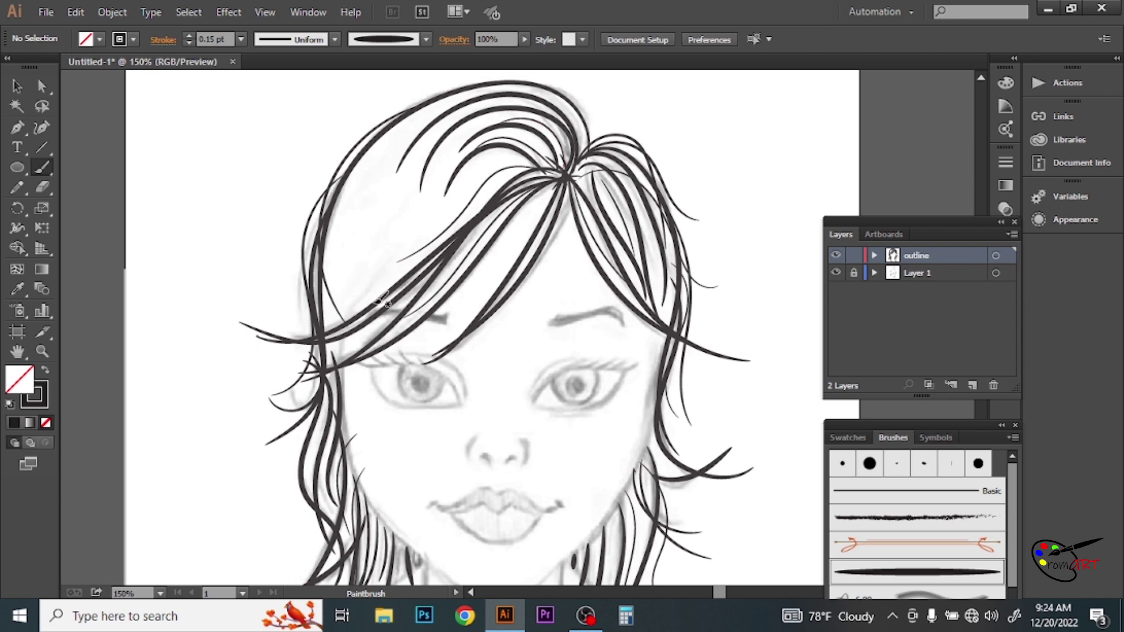
key(ctrl+minus)
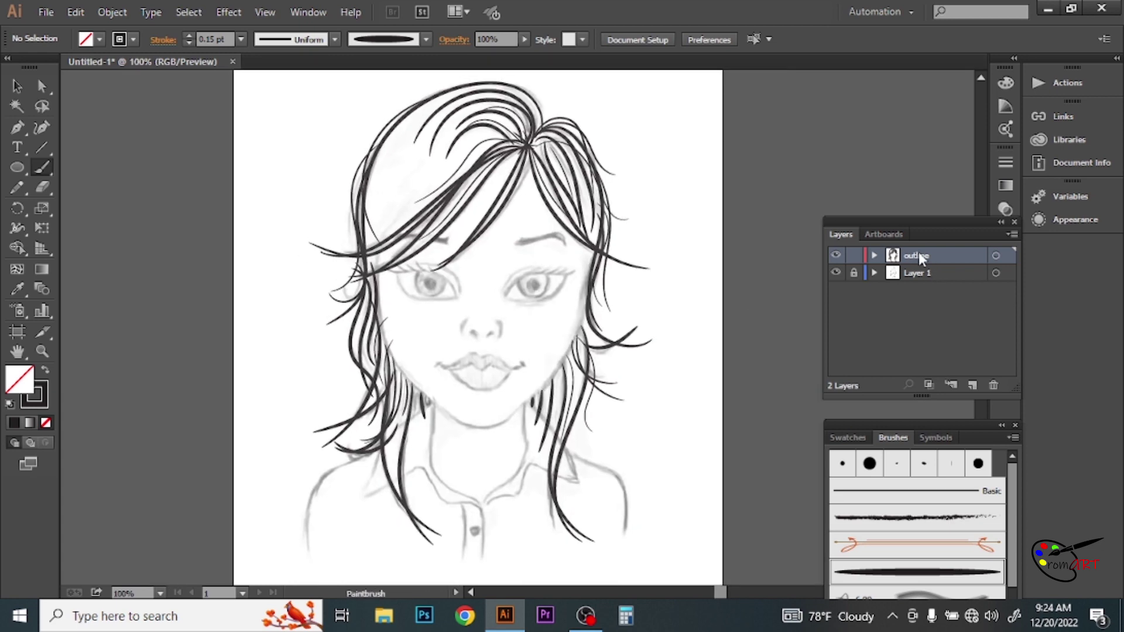
Rename the outline layer to 'hair' and add a new layer named 'face'
double_click(917, 255)
text(hair)
key(Return)
click(973, 386)
double_click(922, 255)
text(face)
key(Return)
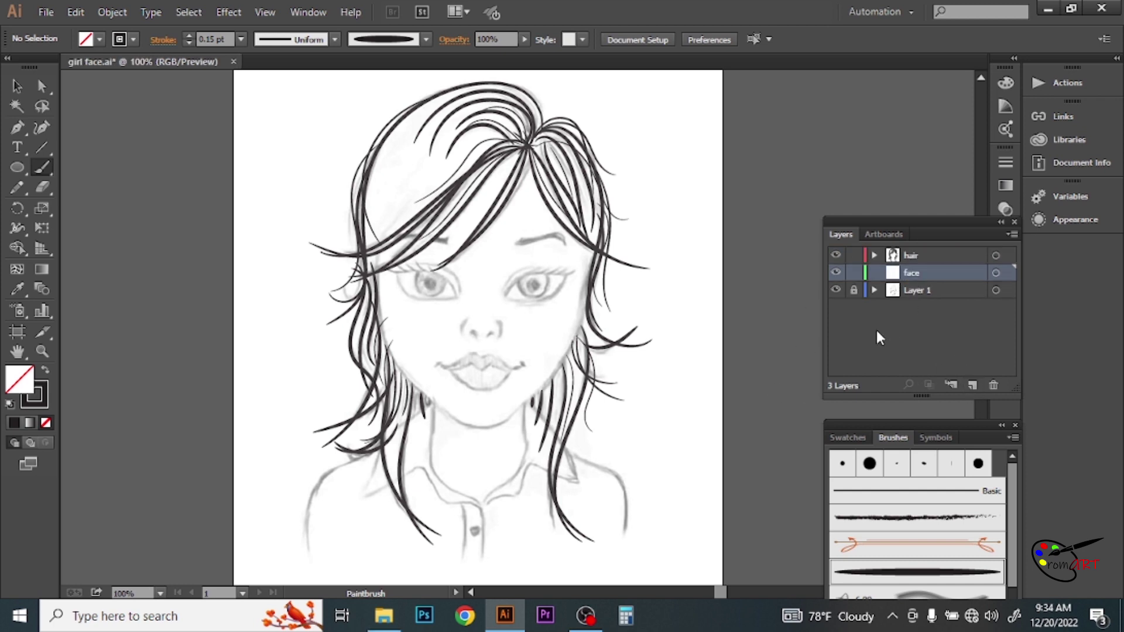
Zoom and pan the view onto the face area
key(ctrl+plus)
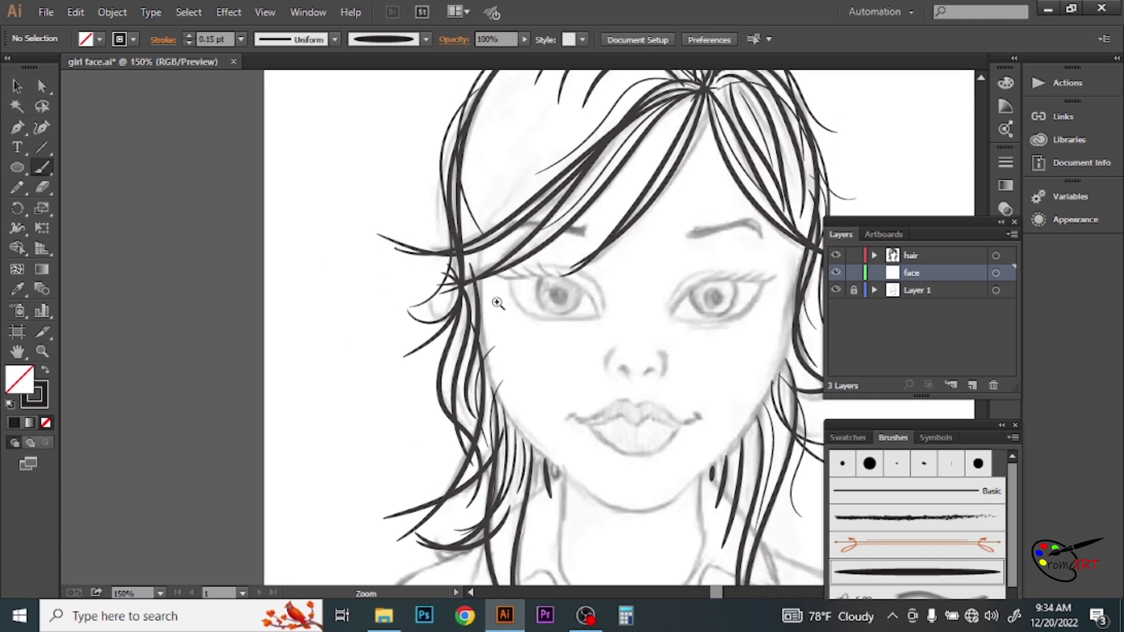
key(ctrl+plus)
key(ctrl+minus)
drag(438, 319, 380, 319)
click(241, 39)
Set a 0.5 pt brush stroke and paint the left and right nostril curves
click(264, 75)
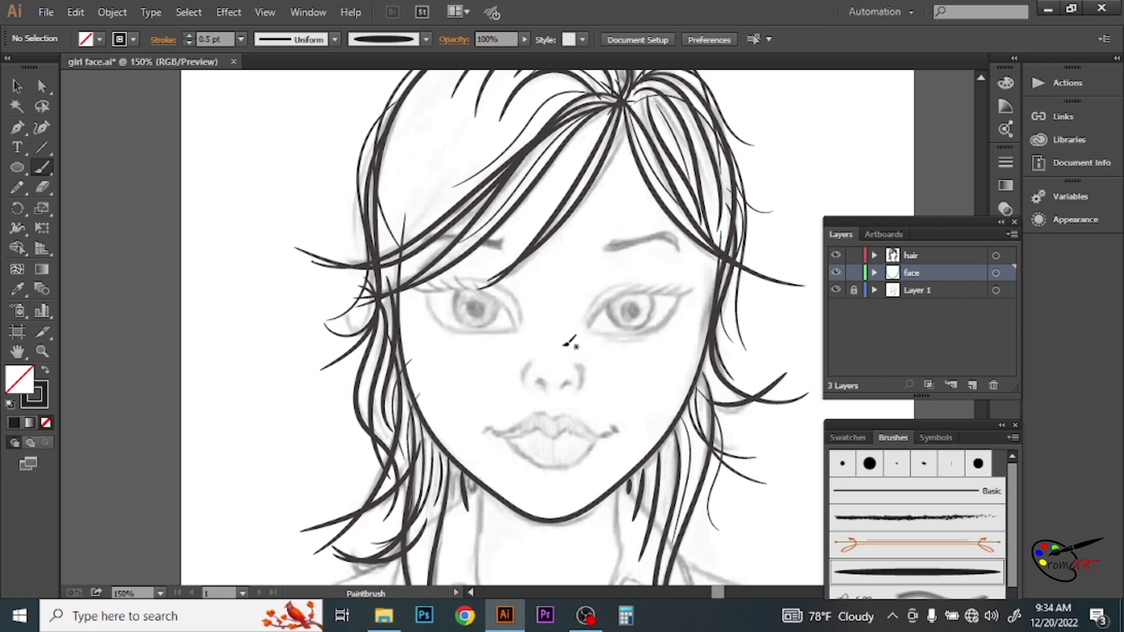
key(ctrl+plus)
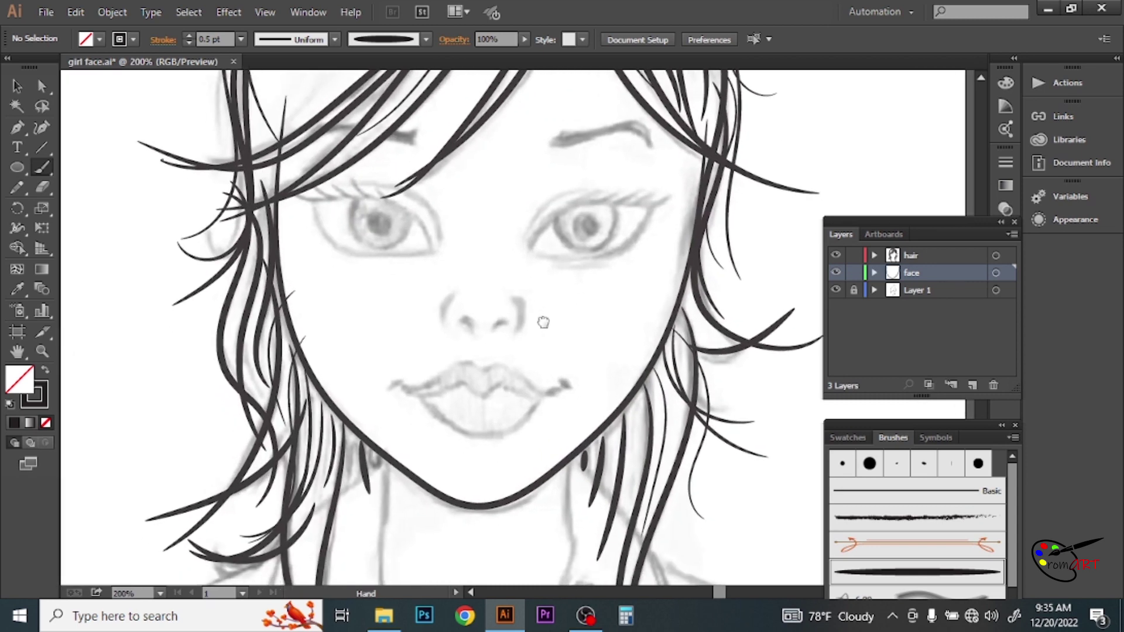
drag(485, 292, 485, 310)
mouse_move(564, 292)
mouse_down()
mouse_move(563, 319)
mouse_move(505, 335)
mouse_move(539, 334)
mouse_up()
key(ctrl+plus)
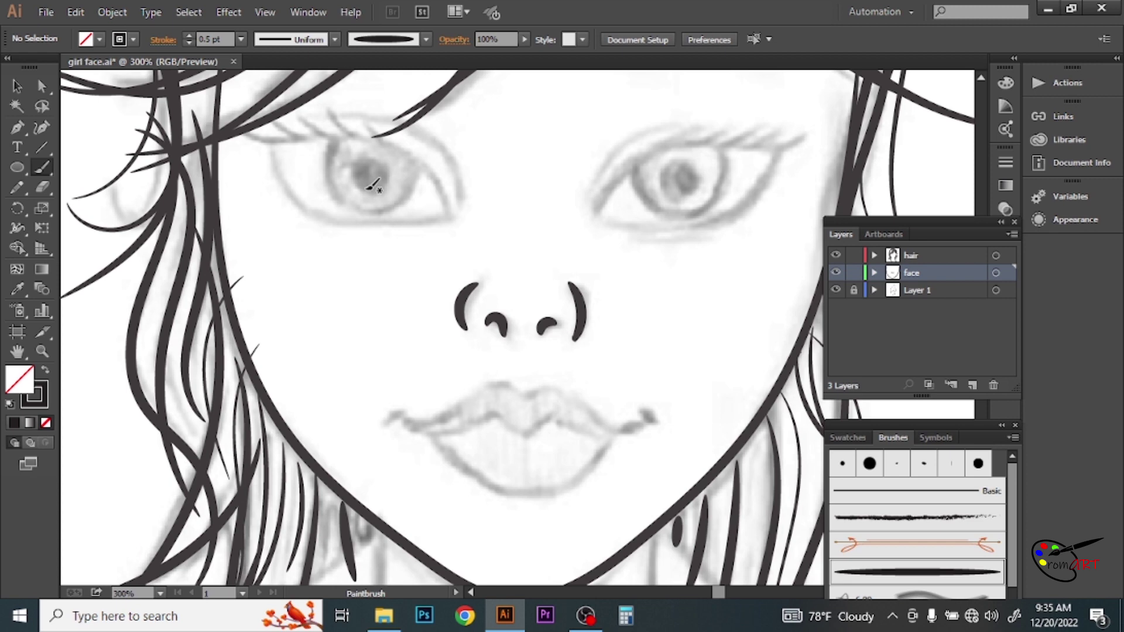
key(ctrl+minus)
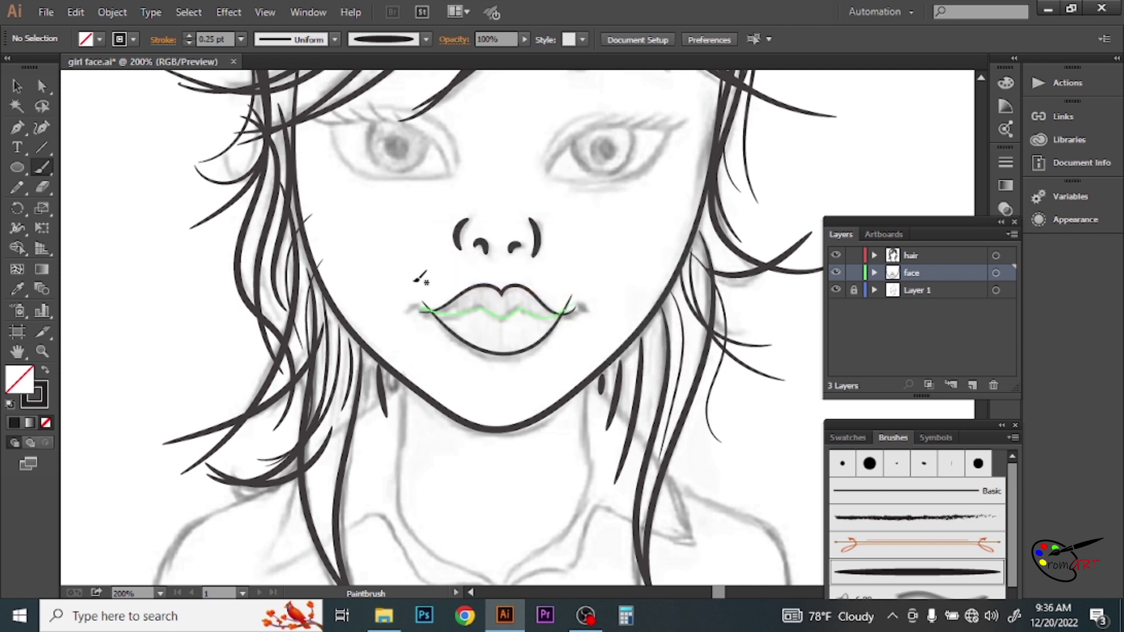
At 0.5 pt, ink both lip corners, the right upper eyelid and the left eye outline
click(240, 39)
click(258, 75)
drag(432, 312, 429, 318)
drag(566, 315, 565, 316)
mouse_move(543, 199)
mouse_down()
mouse_move(510, 300)
mouse_move(463, 331)
mouse_up()
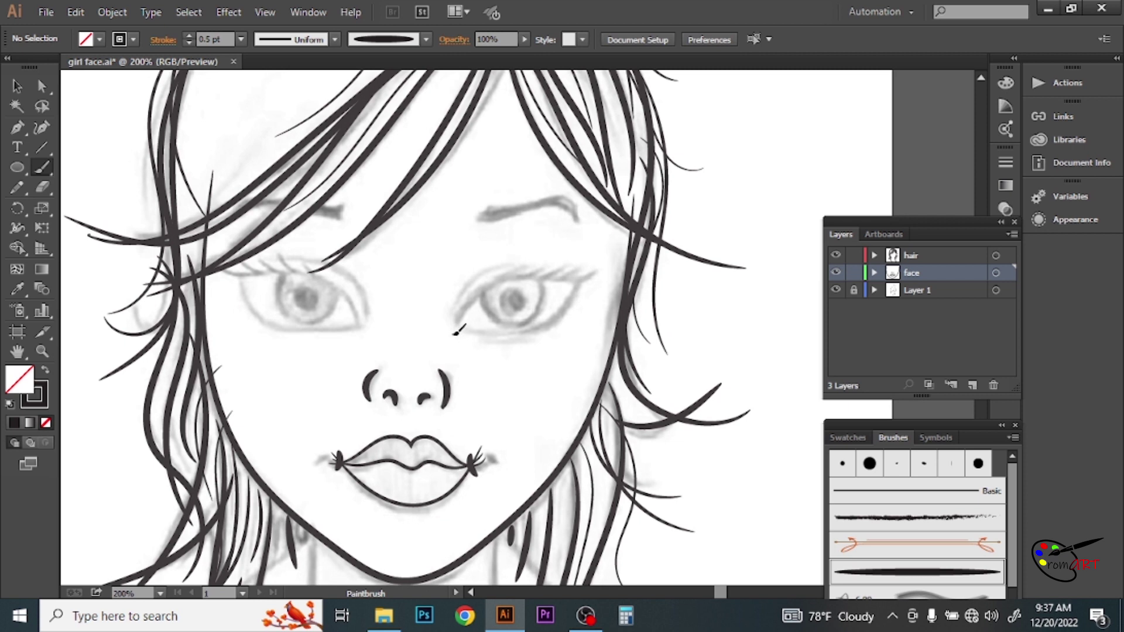
drag(590, 275, 579, 272)
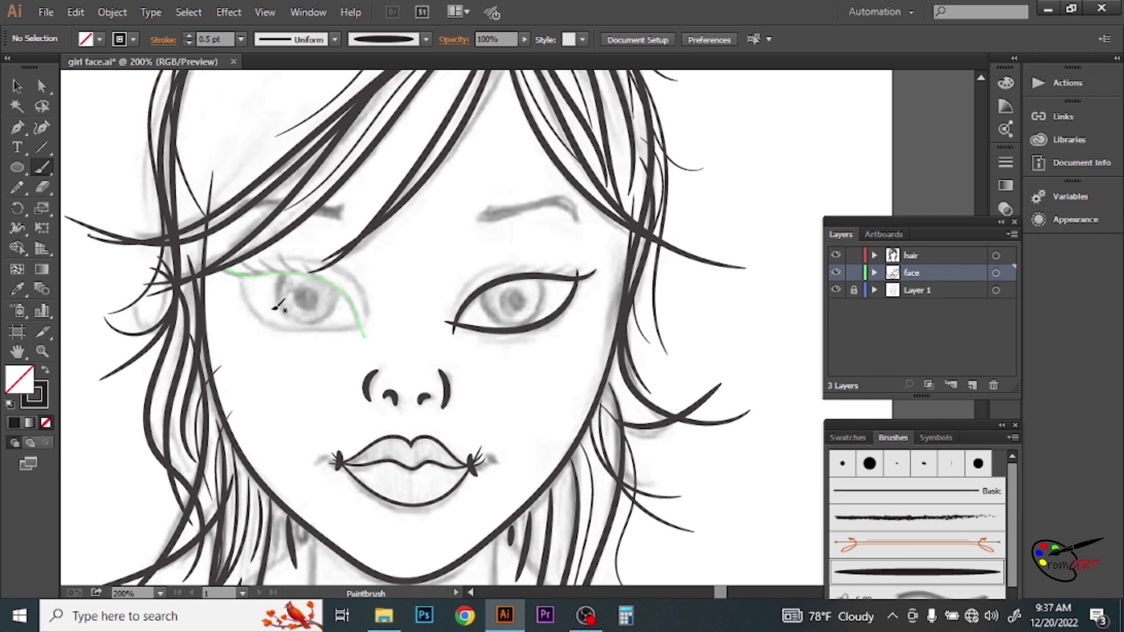
drag(357, 319, 357, 320)
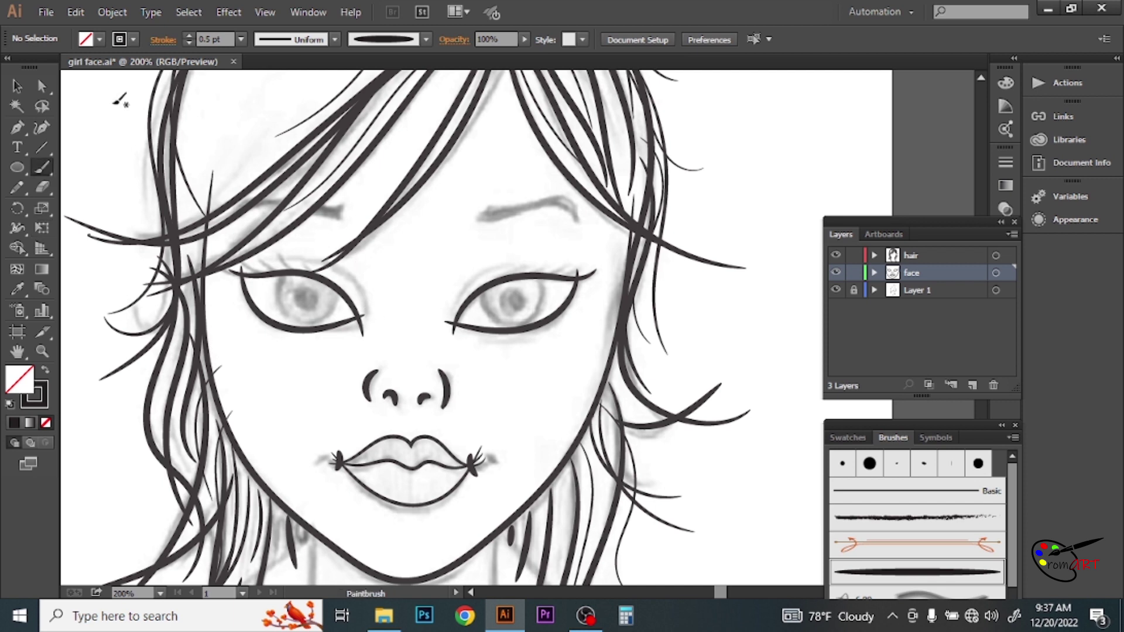
With a thinner 0.25 pt stroke, finish the left upper lid and paint eyelashes
click(241, 39)
click(258, 58)
drag(300, 258, 258, 261)
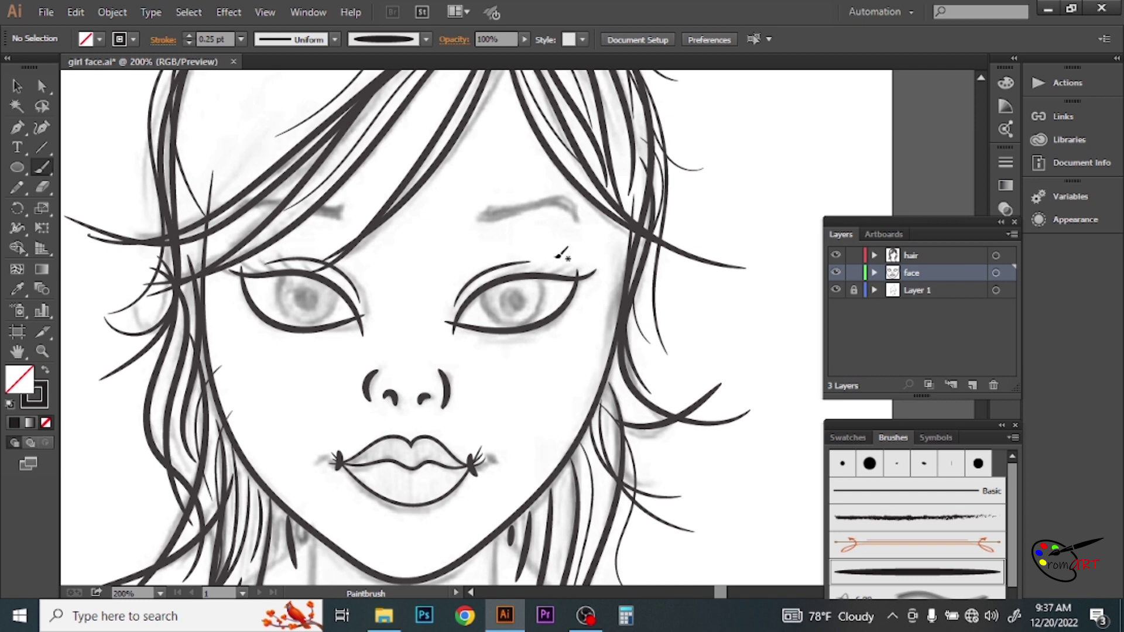
mouse_move(576, 274)
mouse_down()
mouse_move(584, 250)
mouse_move(511, 263)
mouse_up()
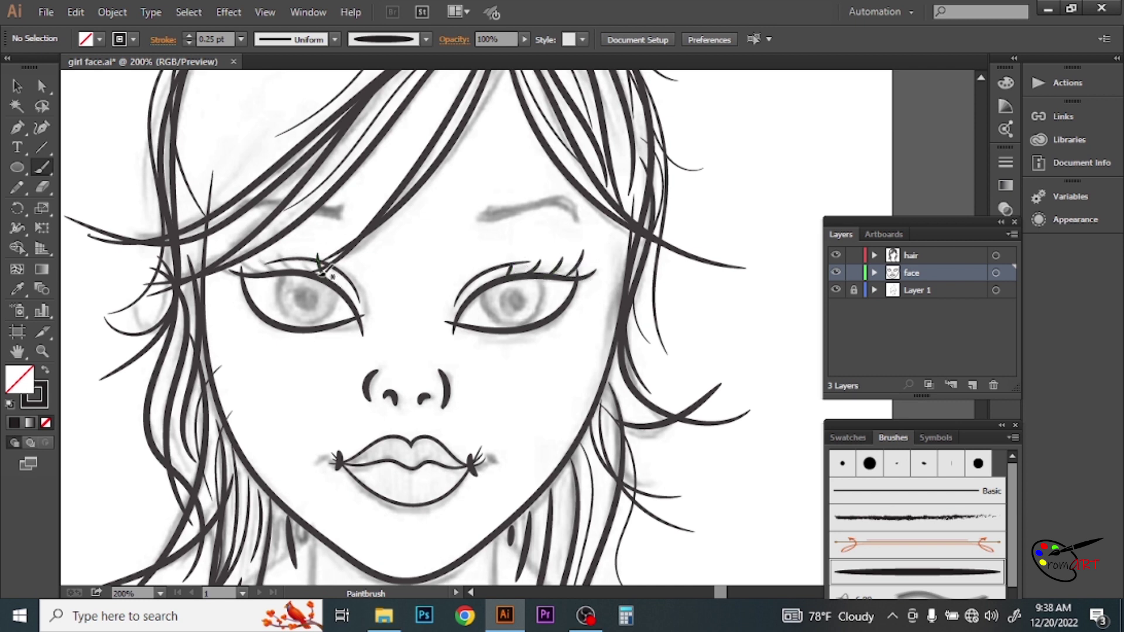
drag(314, 275, 299, 265)
key(v)
Raise the brush stroke to 0.75 pt and ink over the sketched eyebrow
click(240, 39)
click(240, 39)
click(265, 96)
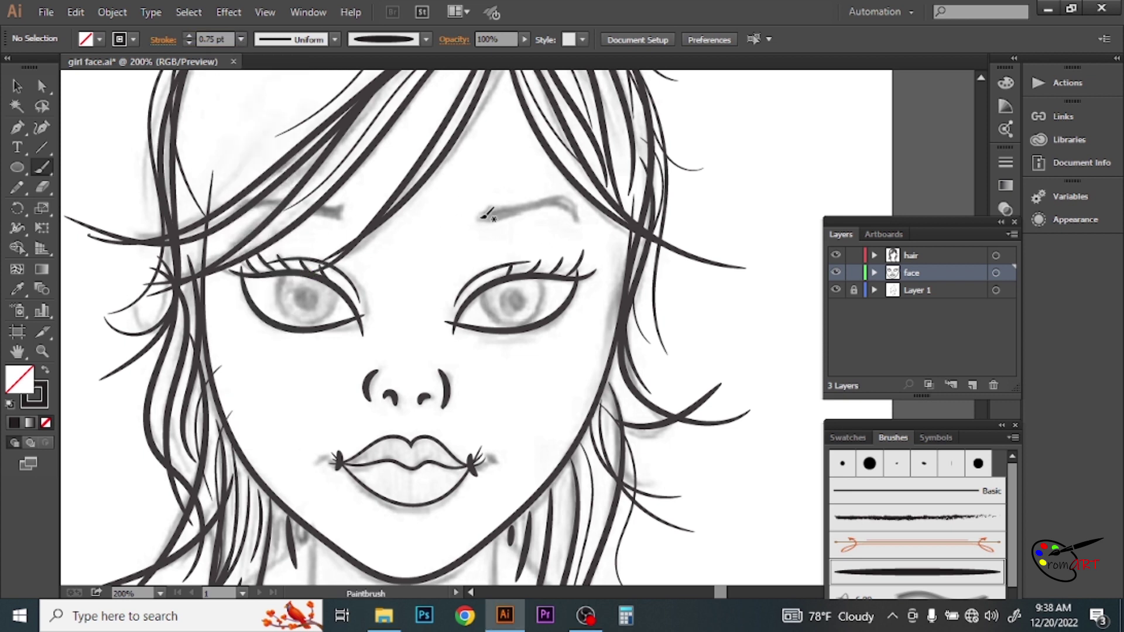
drag(254, 210, 251, 209)
Bring the neck into view and create a new Layer 4 for the clothing
key(ctrl+minus)
drag(491, 410, 485, 121)
key(ctrl+plus)
click(972, 385)
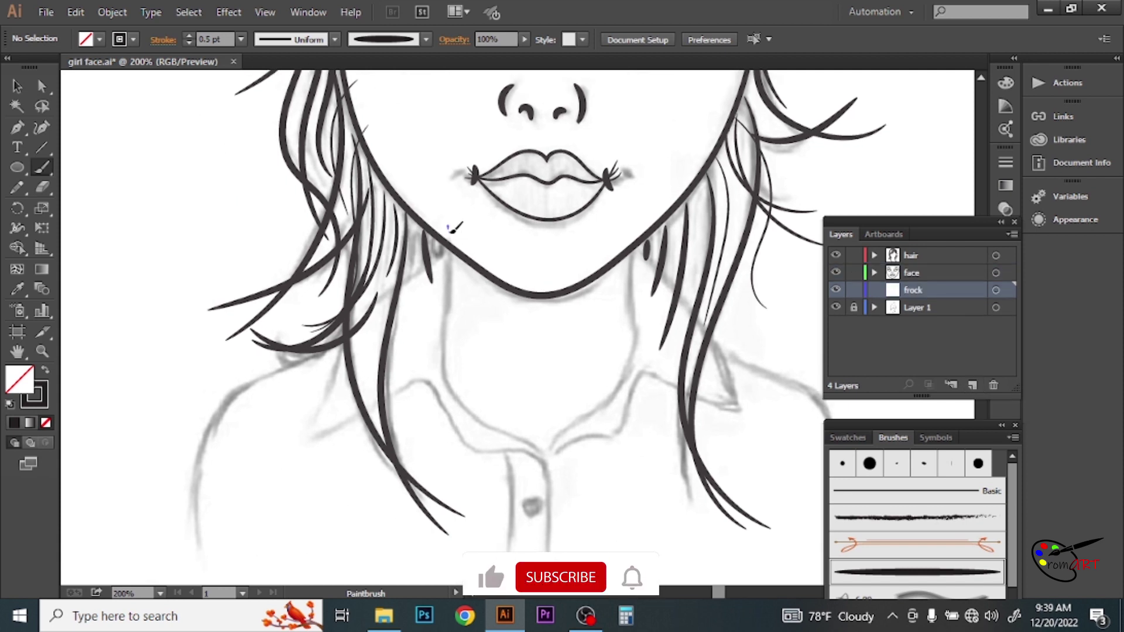
Paint both sides of the neck and the left and right collar lines
drag(449, 226, 559, 500)
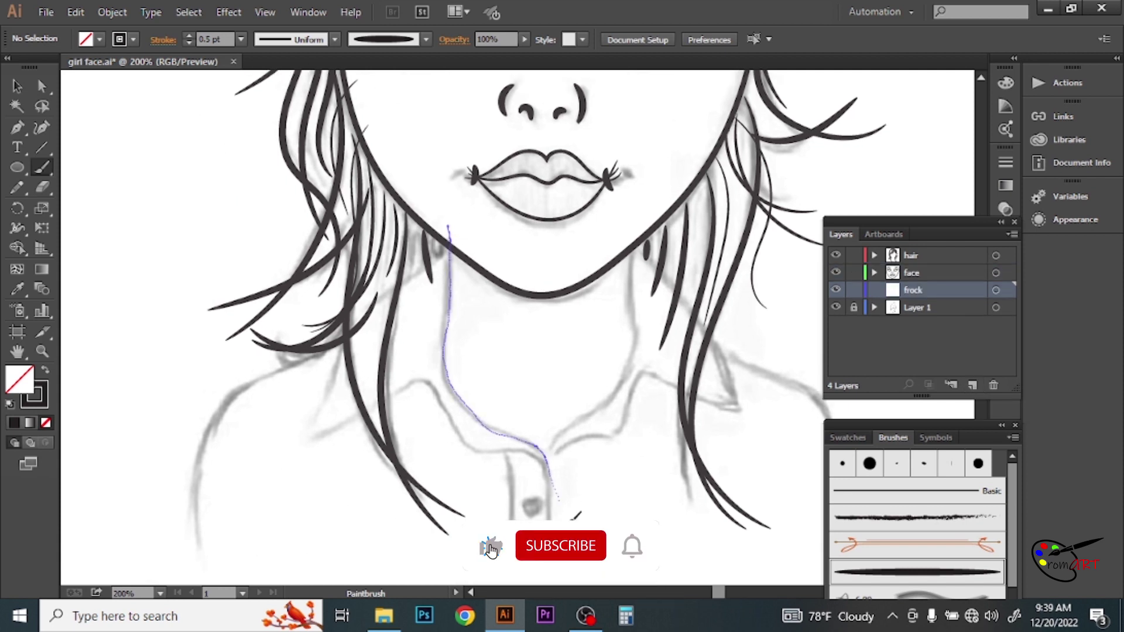
mouse_move(633, 225)
mouse_down()
mouse_move(597, 412)
mouse_move(545, 457)
mouse_move(480, 402)
mouse_up()
drag(547, 187, 650, 280)
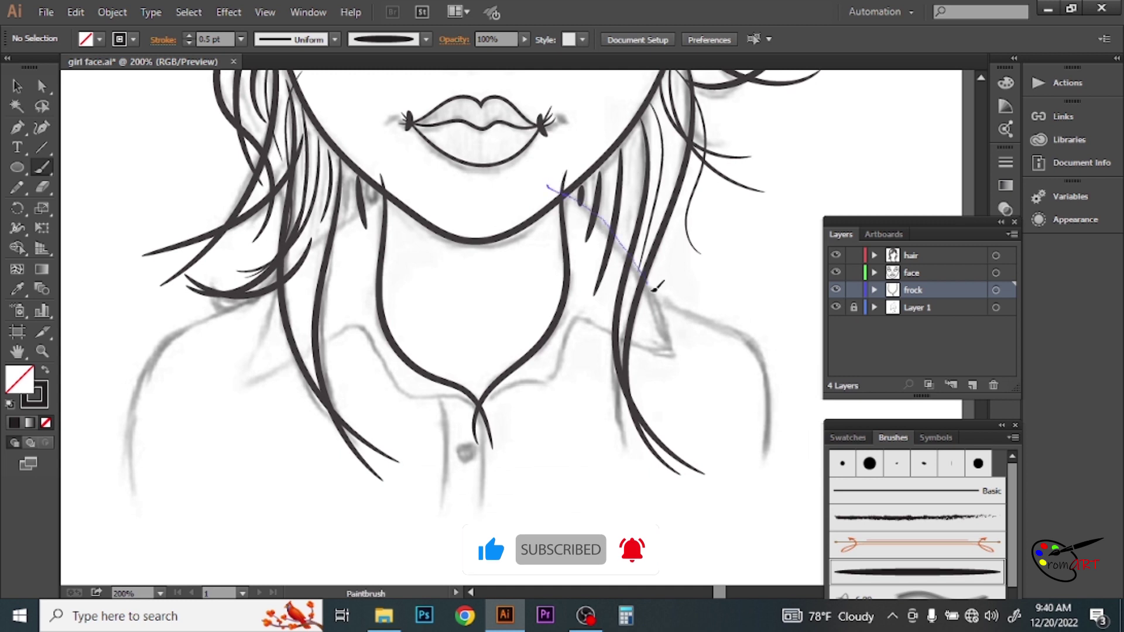
mouse_move(479, 433)
mouse_down()
mouse_move(556, 378)
mouse_move(581, 314)
mouse_move(703, 358)
mouse_up()
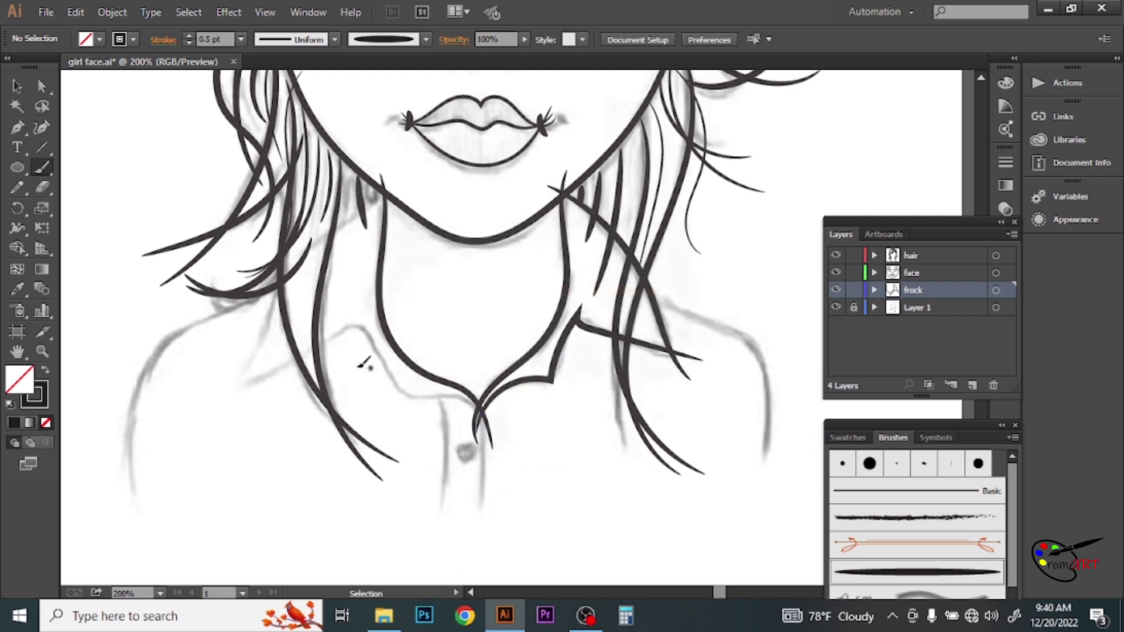
drag(362, 214, 280, 286)
mouse_move(218, 394)
mouse_down()
mouse_move(373, 331)
mouse_move(454, 387)
mouse_up()
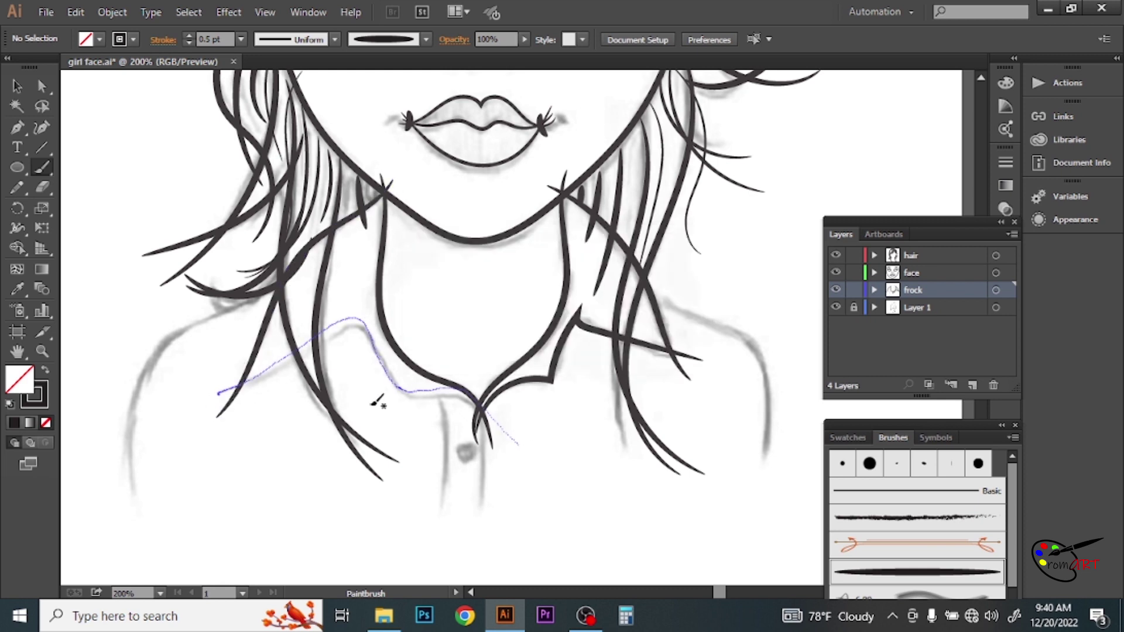
Paint the button placket edges, a round button and both shoulder lines
scroll(445, 340, down, 3)
drag(414, 300, 426, 455)
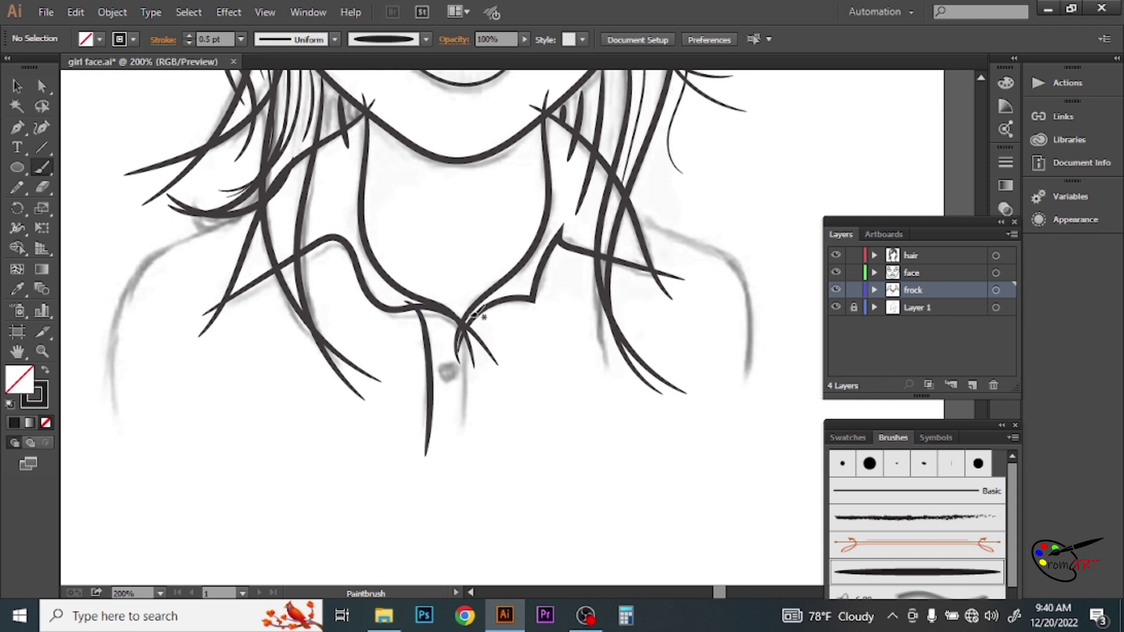
drag(475, 307, 468, 436)
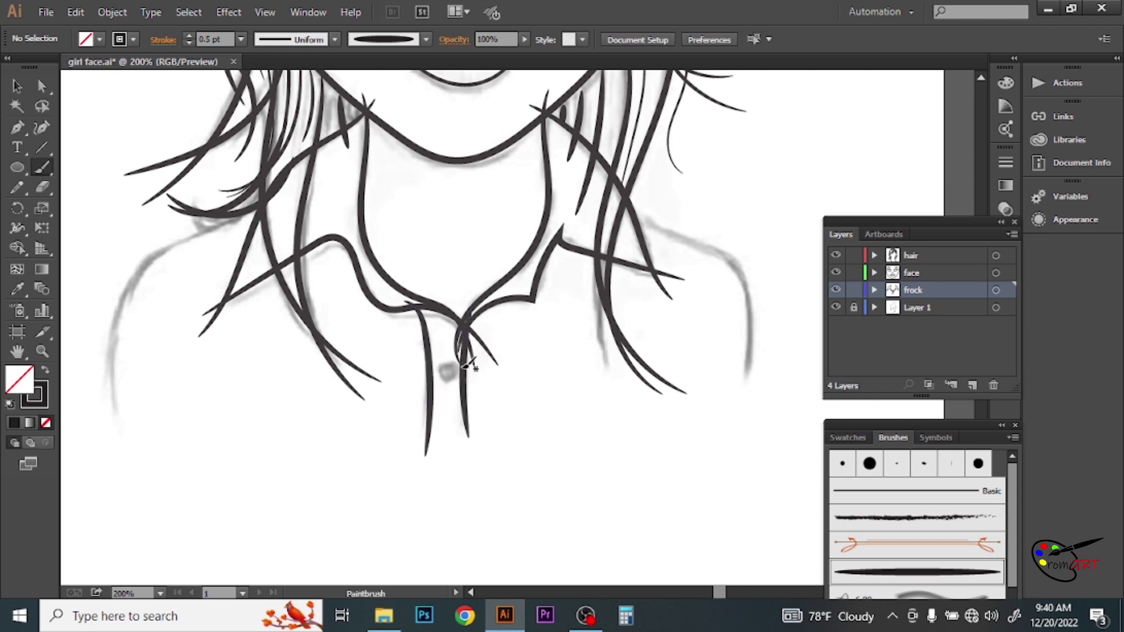
drag(446, 365, 448, 364)
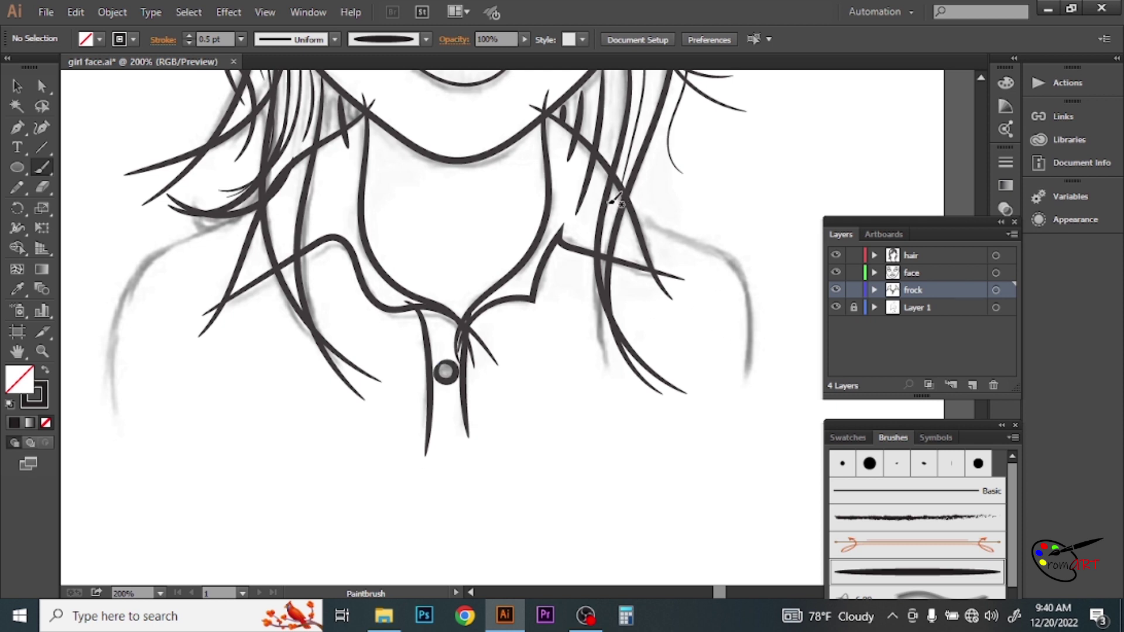
drag(654, 223, 760, 435)
drag(254, 211, 134, 435)
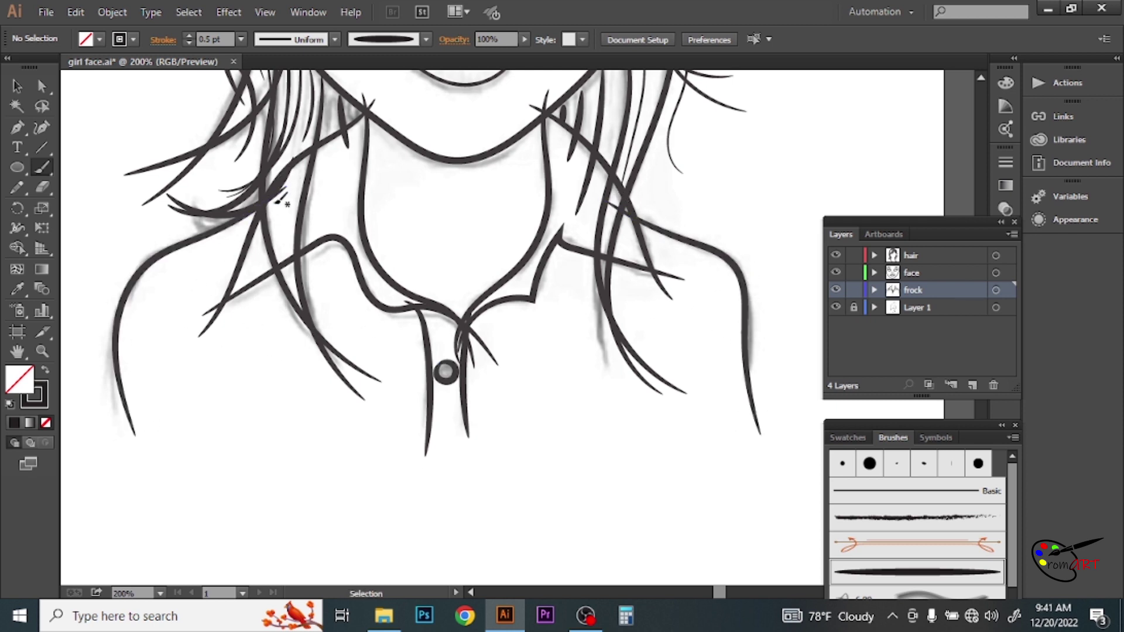
ctrl+alt+click(476, 237)
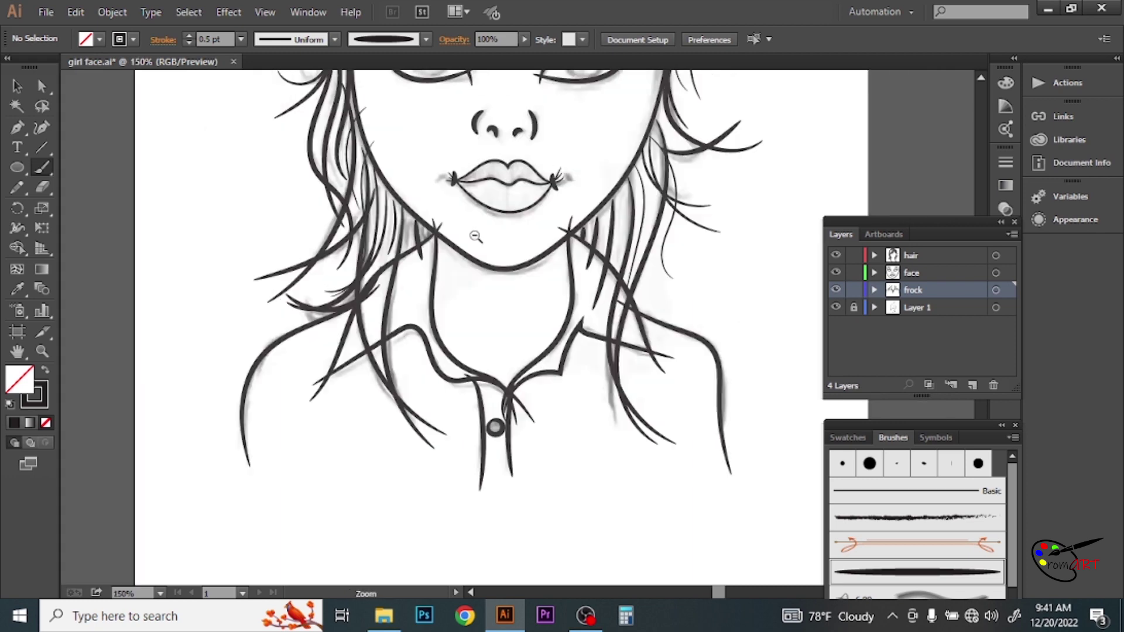
Fit the whole artboard in view and add a new layer named 'ovel'
ctrl+alt+click(481, 263)
drag(495, 271, 478, 247)
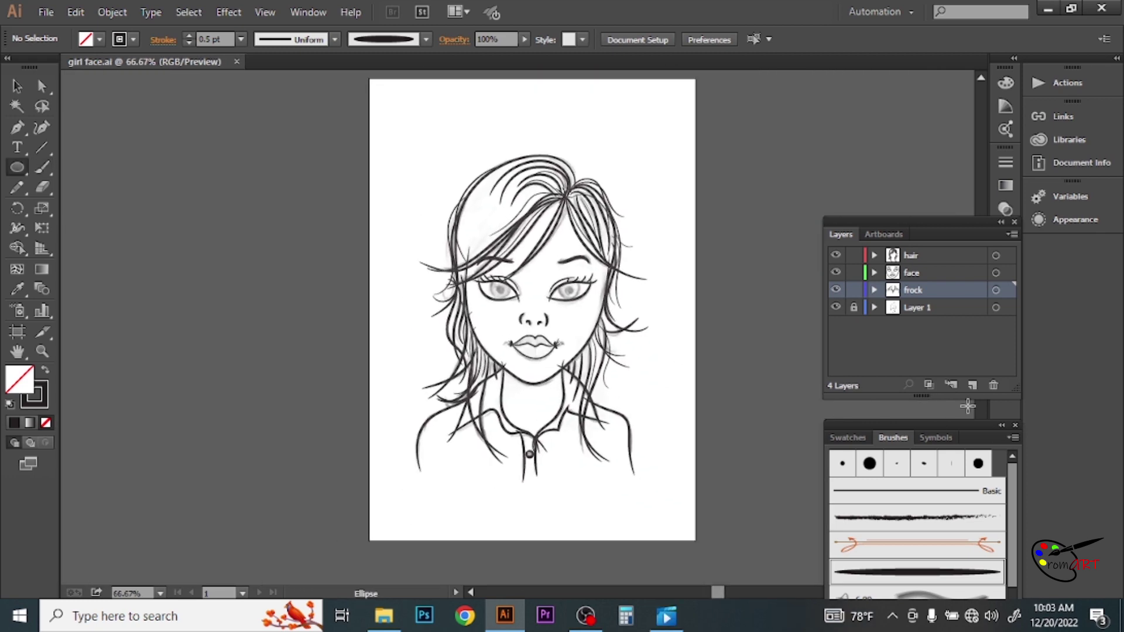
click(973, 385)
double_click(919, 307)
text(ovel)
key(Return)
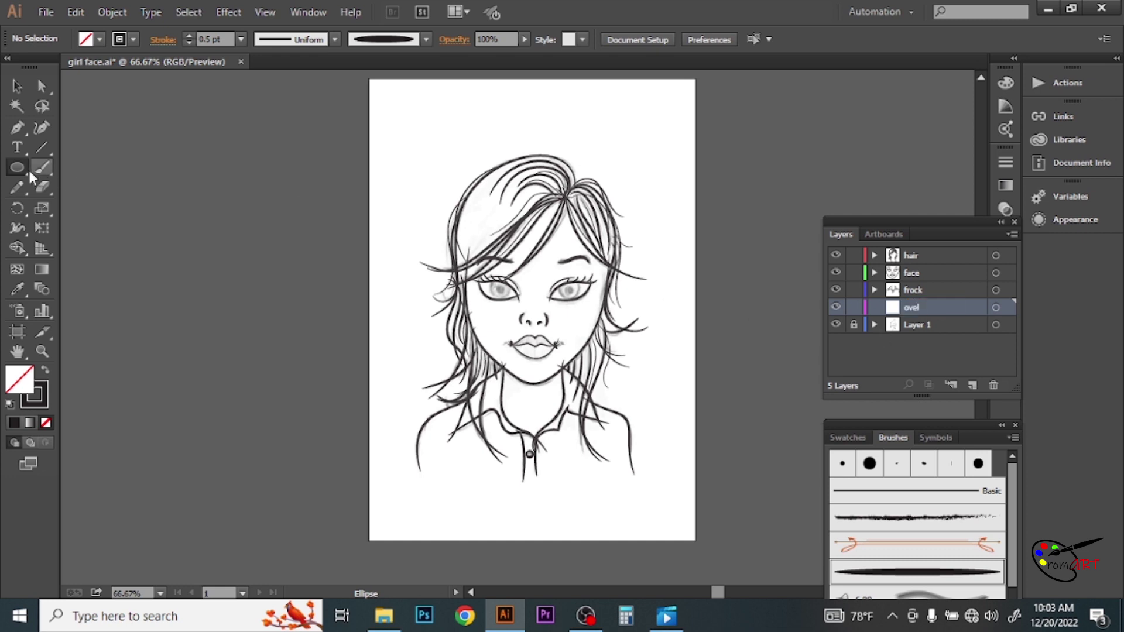
Draw an ellipse framing the portrait and give it a 5 pt stroke
drag(538, 288, 675, 117)
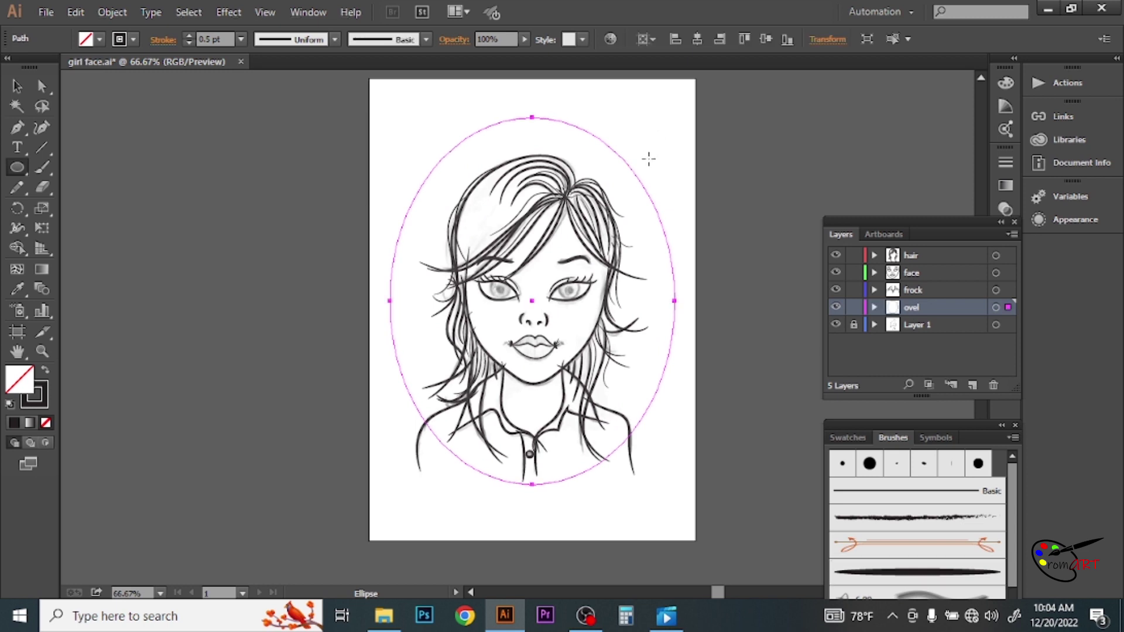
click(241, 39)
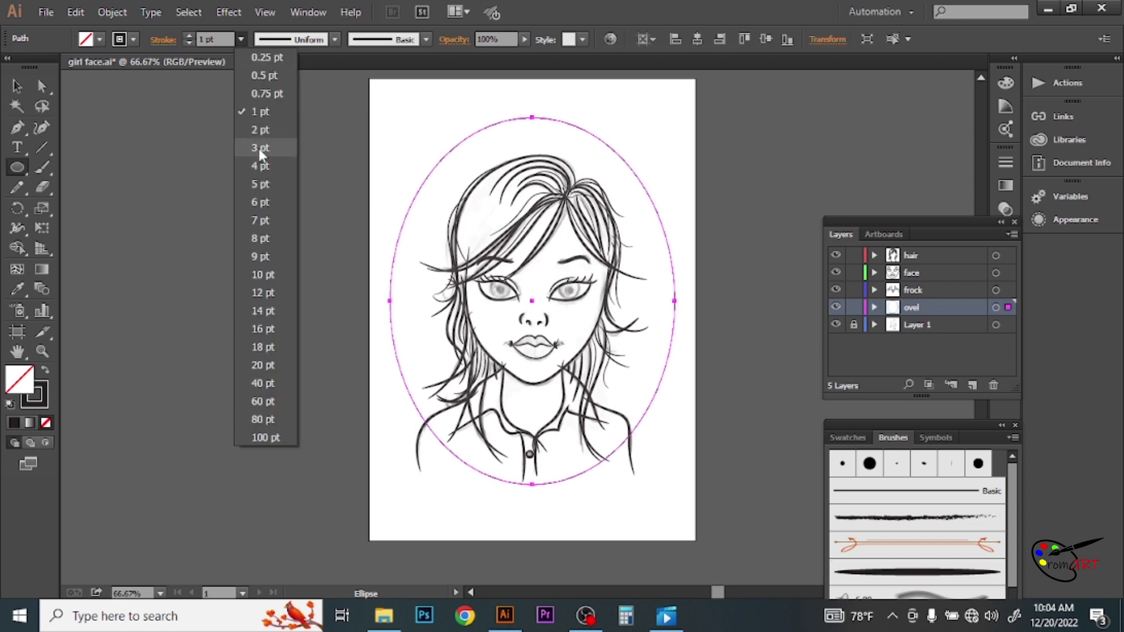
click(257, 150)
key(v)
click(382, 226)
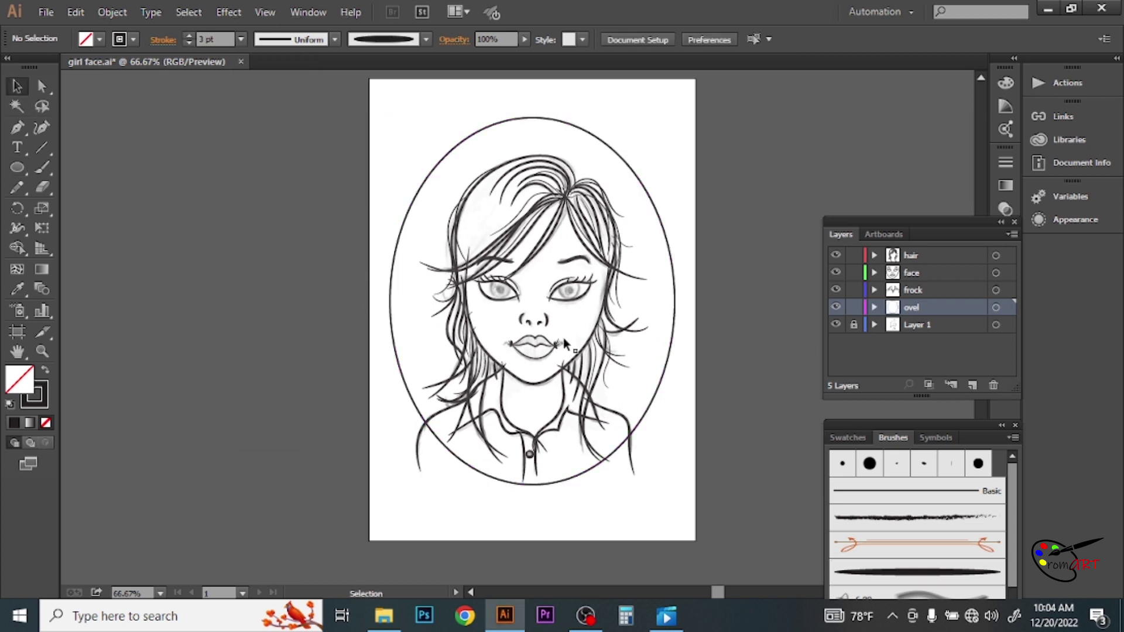
click(675, 286)
click(241, 39)
click(252, 179)
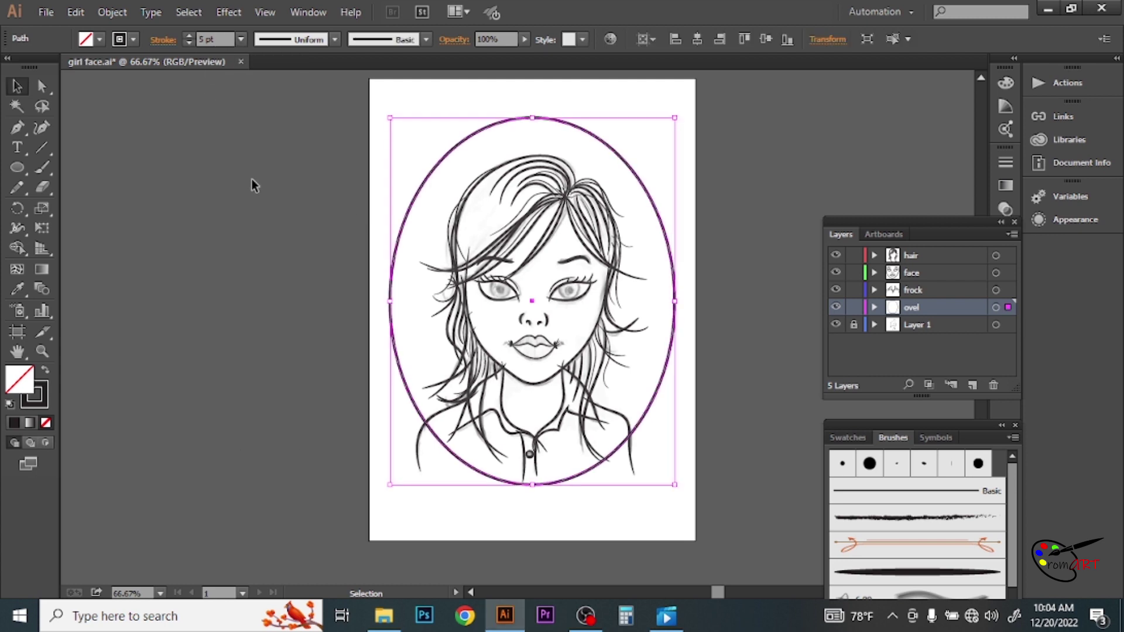
Resize the oval frame slightly and nudge it down and left into place
click(688, 342)
click(392, 319)
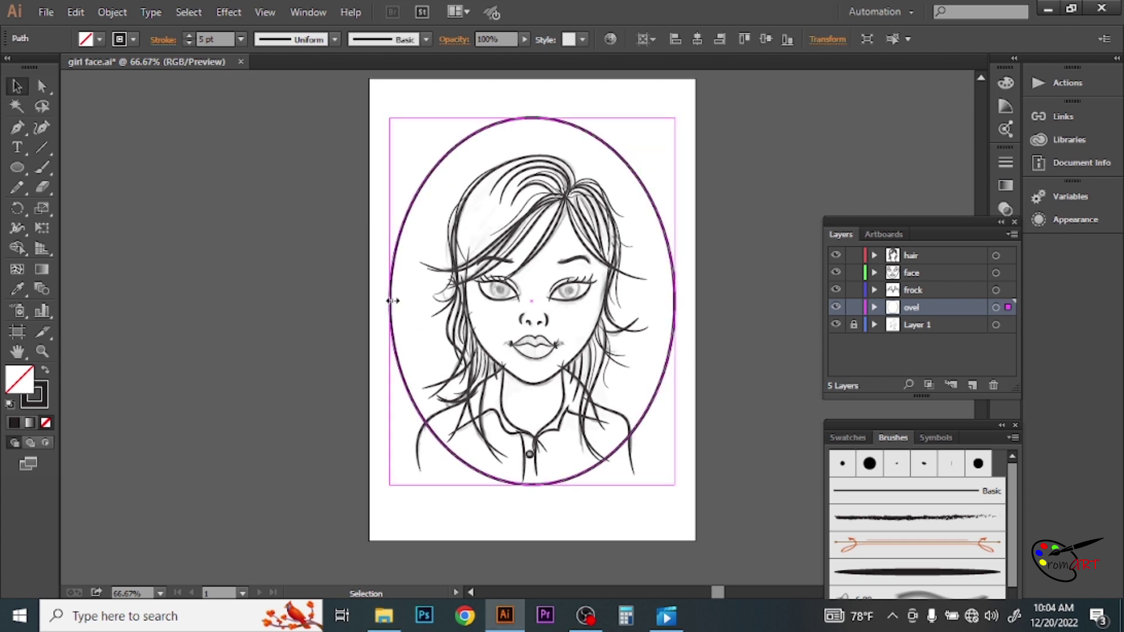
drag(676, 124, 670, 125)
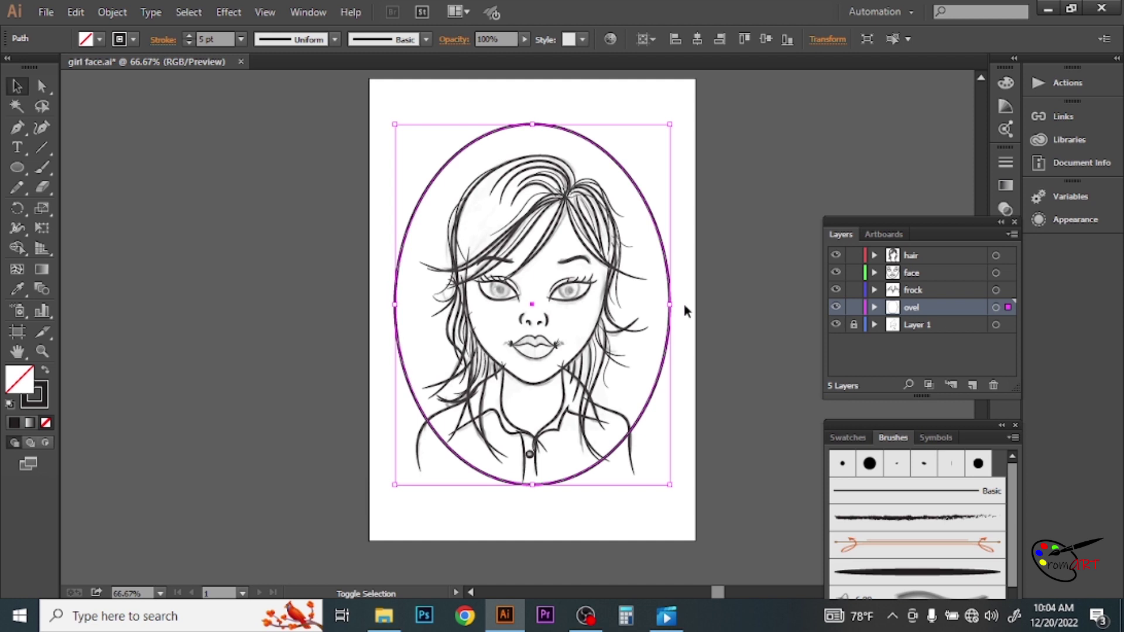
key(Down)
key(Down)
key(Down)
key(Down)
key(Down)
key(Down)
key(Down)
key(Down)
key(Down)
drag(395, 490, 397, 487)
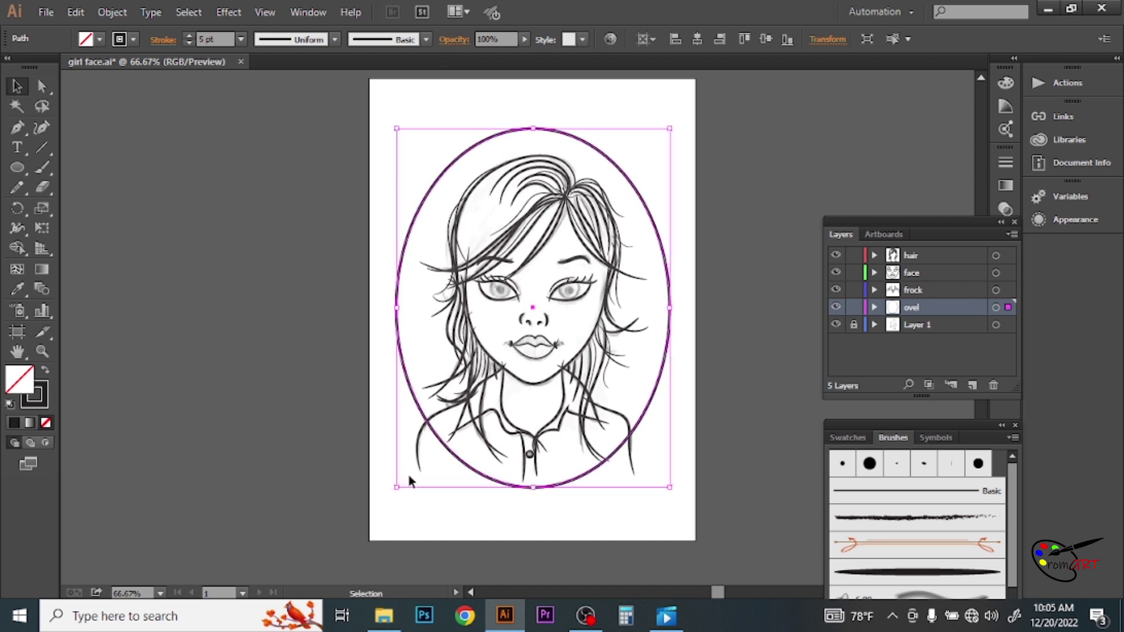
key(Left)
Select all the line art inside the frame and apply Object > Expand Appearance
click(190, 37)
click(267, 240)
mouse_move(675, 364)
mouse_down()
mouse_move(696, 348)
mouse_move(680, 357)
mouse_up()
drag(394, 117, 690, 507)
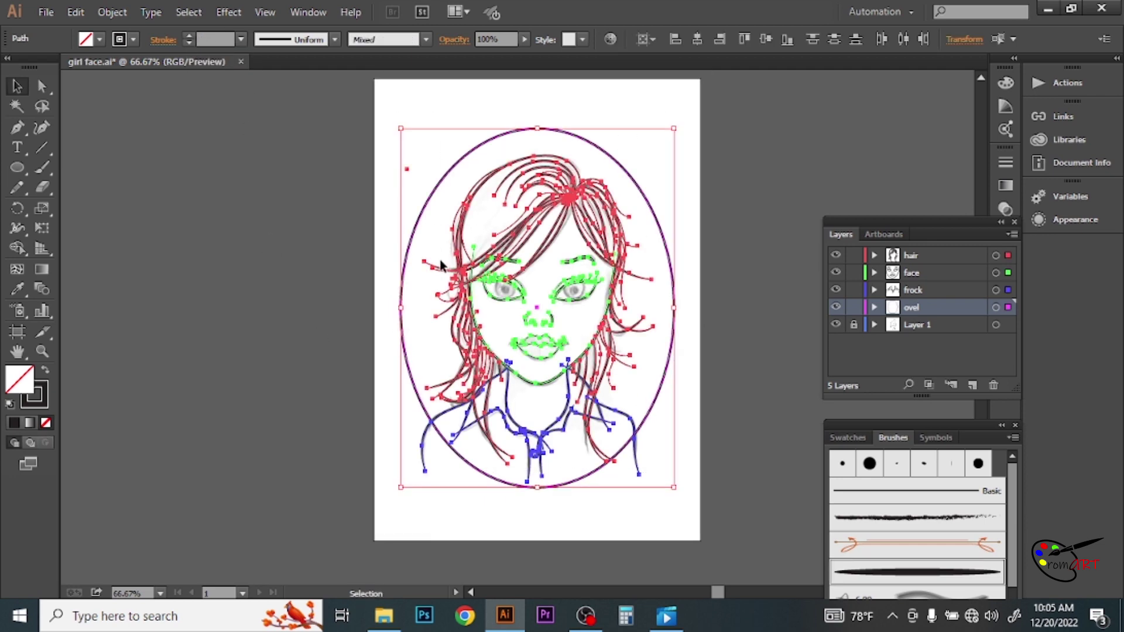
click(115, 12)
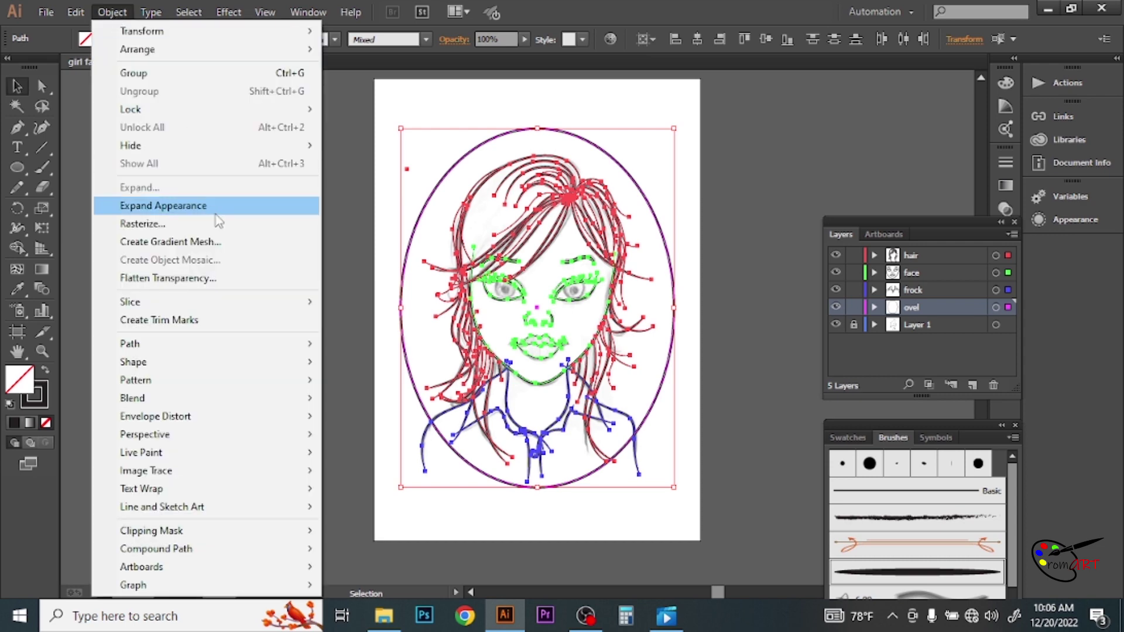
click(214, 217)
Make the artwork a Live Paint group, then expand it with OK
click(113, 12)
mouse_move(142, 452)
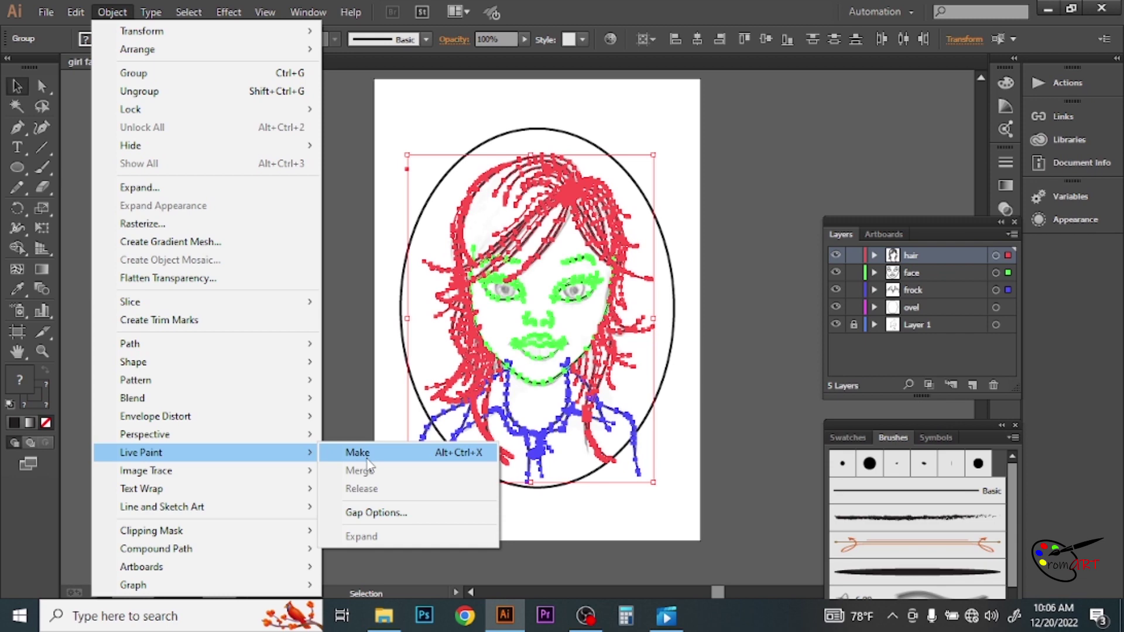
click(358, 454)
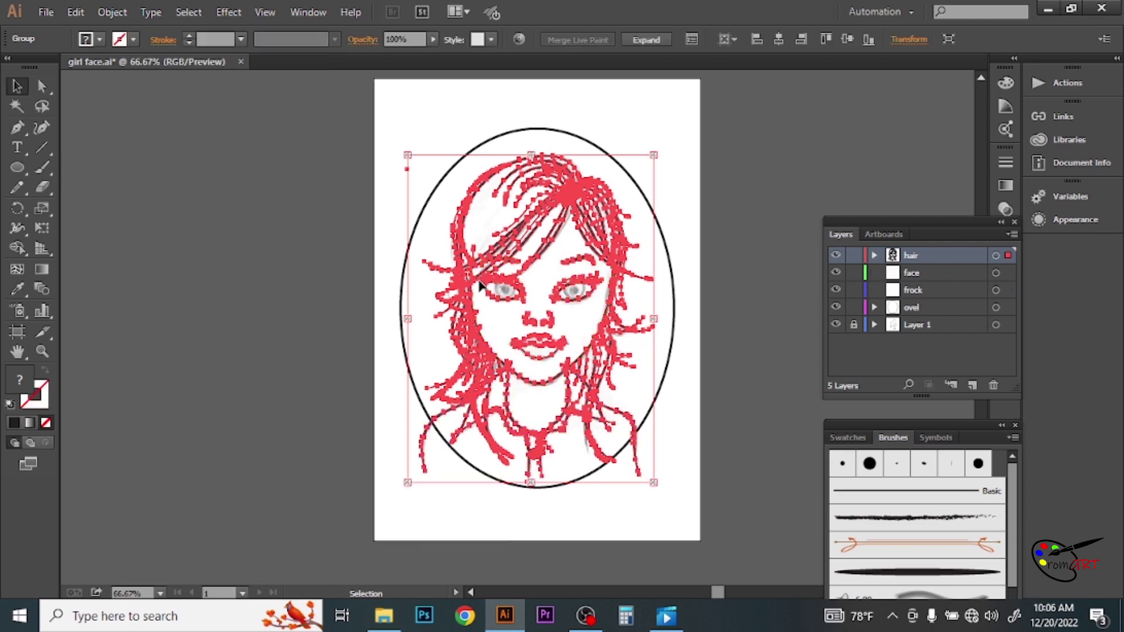
click(113, 12)
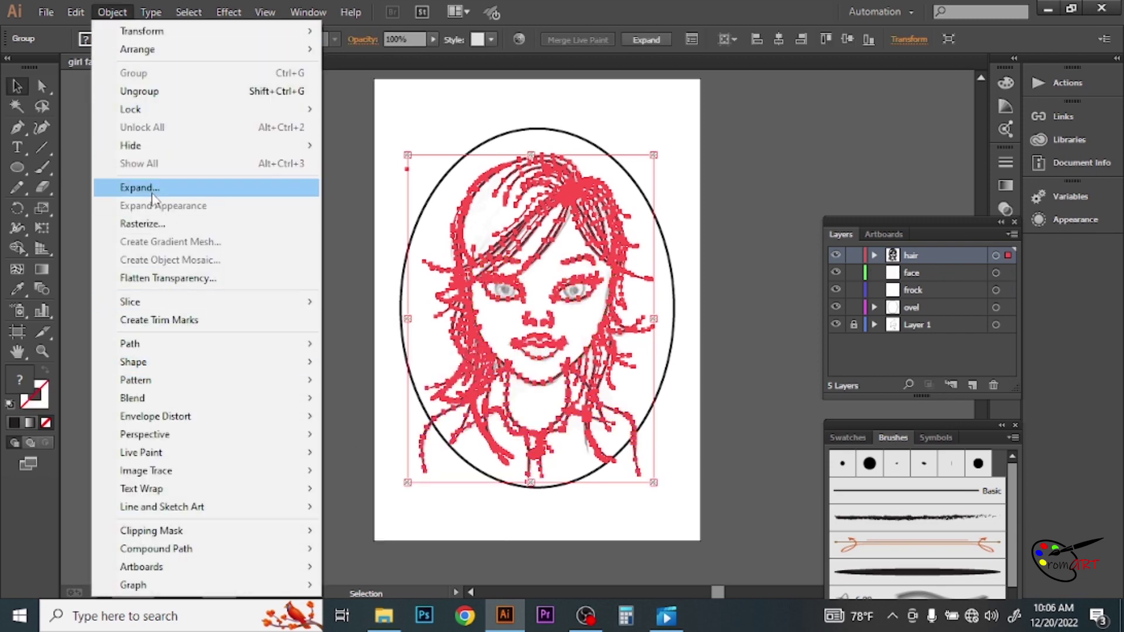
click(154, 188)
click(527, 401)
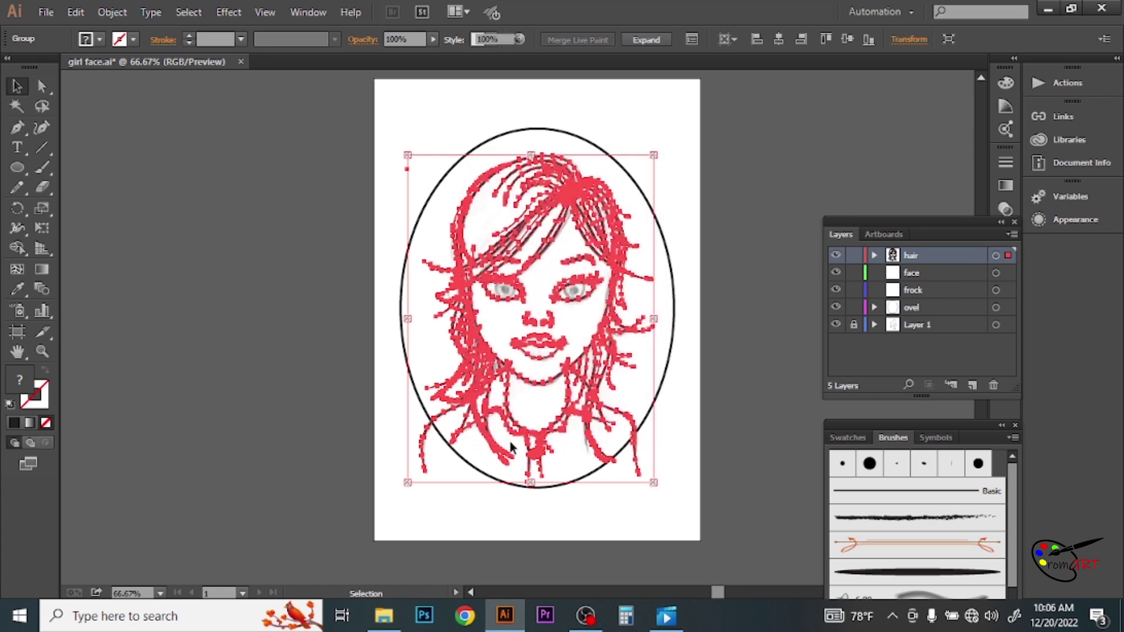
Using Group Selection, delete the small hair spike at the neck
scroll(500, 339, up, 5)
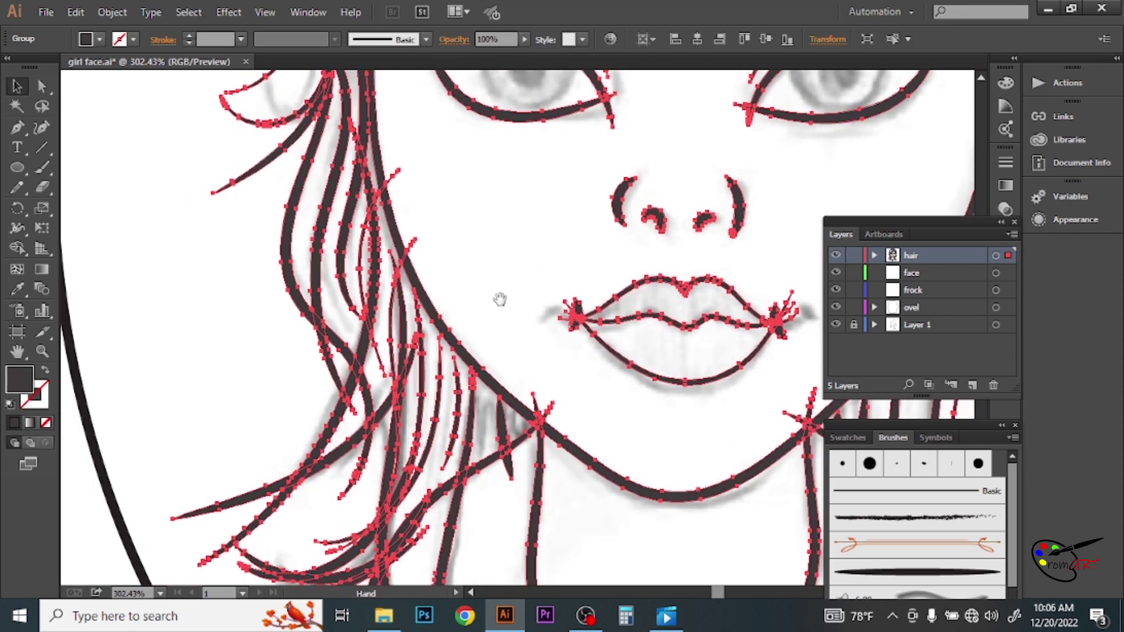
key(ctrl+alt)
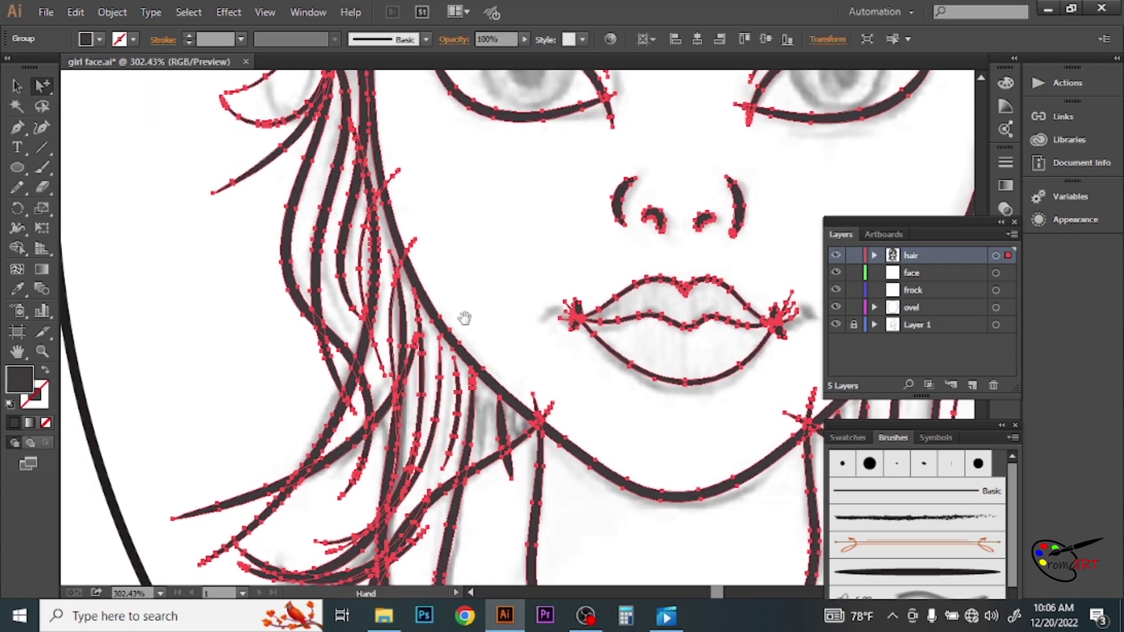
scroll(312, 338, down, 3)
click(187, 249)
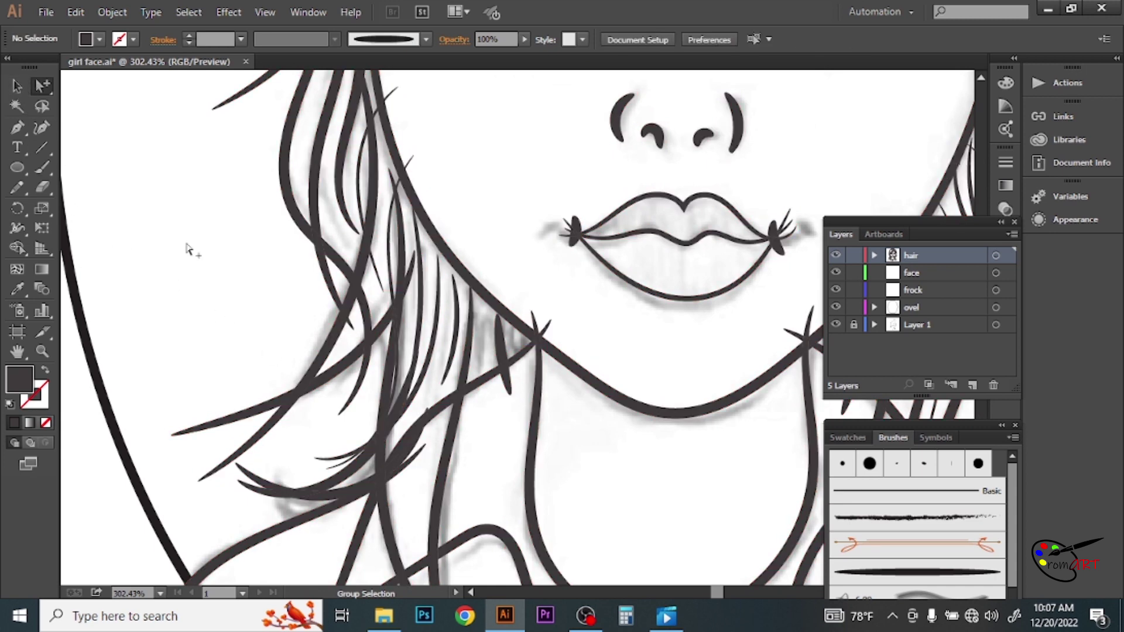
click(538, 326)
scroll(538, 327, up, 2)
scroll(542, 322, up, 2)
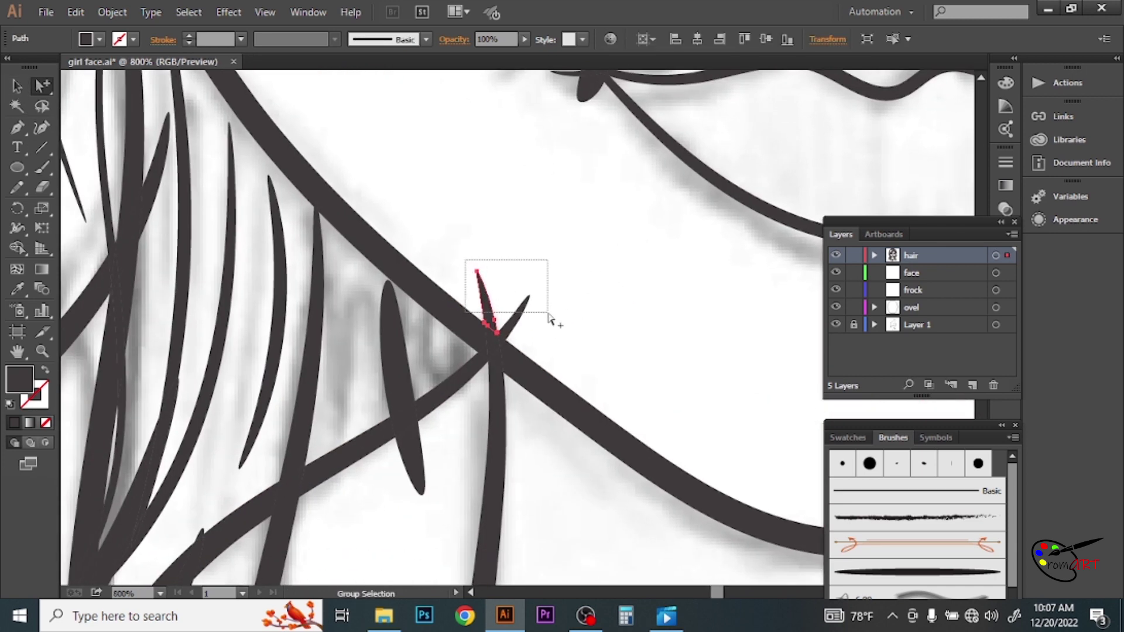
key(Delete)
Marquee-select and delete the stray spikes at the lip corner
scroll(544, 317, down, 2)
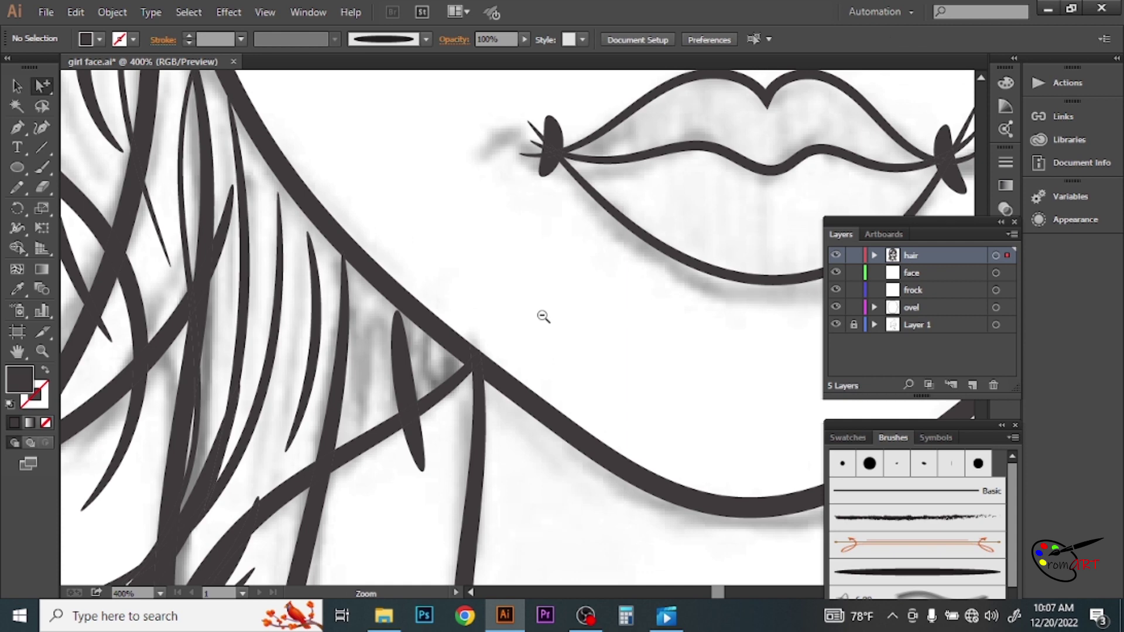
scroll(544, 316, down, 3)
scroll(504, 345, up, 6)
drag(513, 360, 490, 371)
key(Delete)
Select and delete the stray hair spike near the jaw
scroll(484, 319, down, 2)
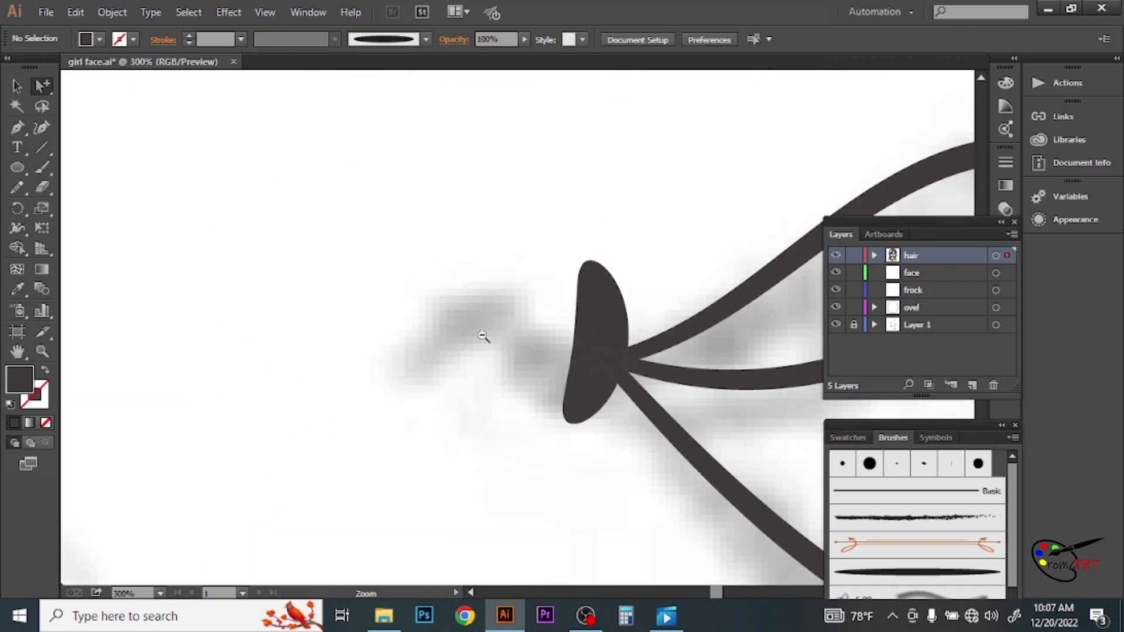
scroll(484, 337, down, 1)
scroll(464, 334, up, 1)
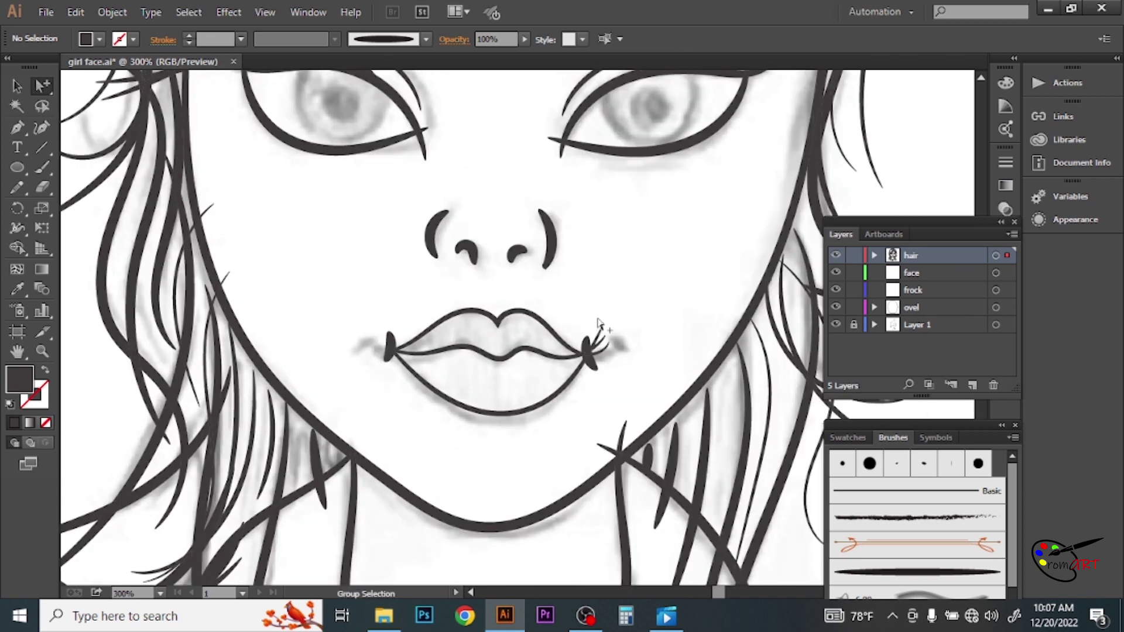
scroll(595, 351, up, 10)
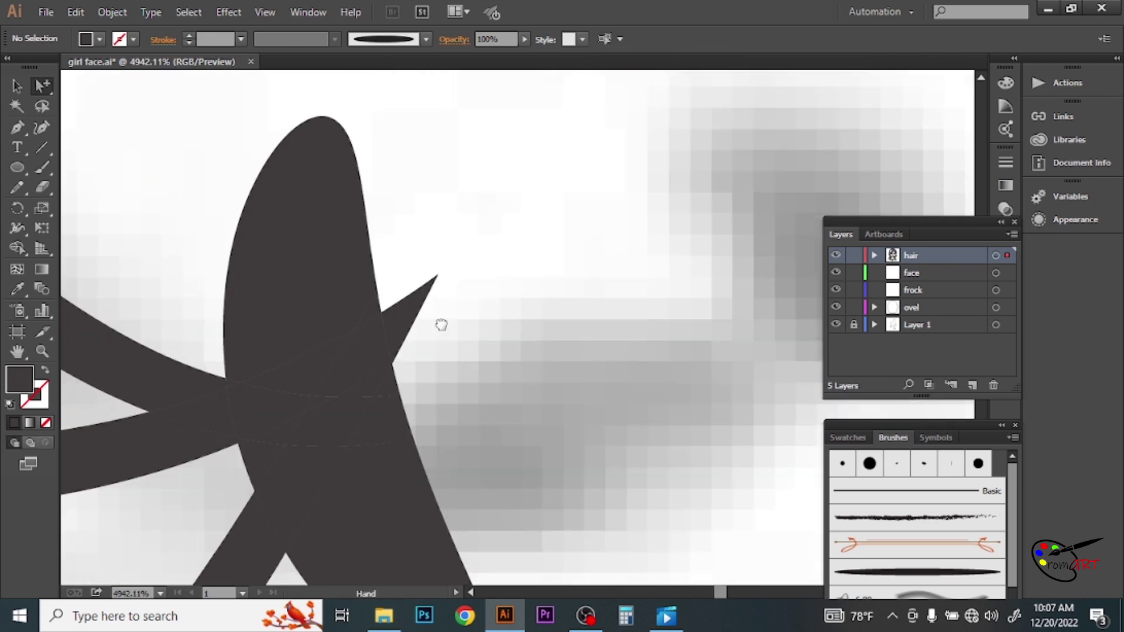
scroll(441, 325, down, 5)
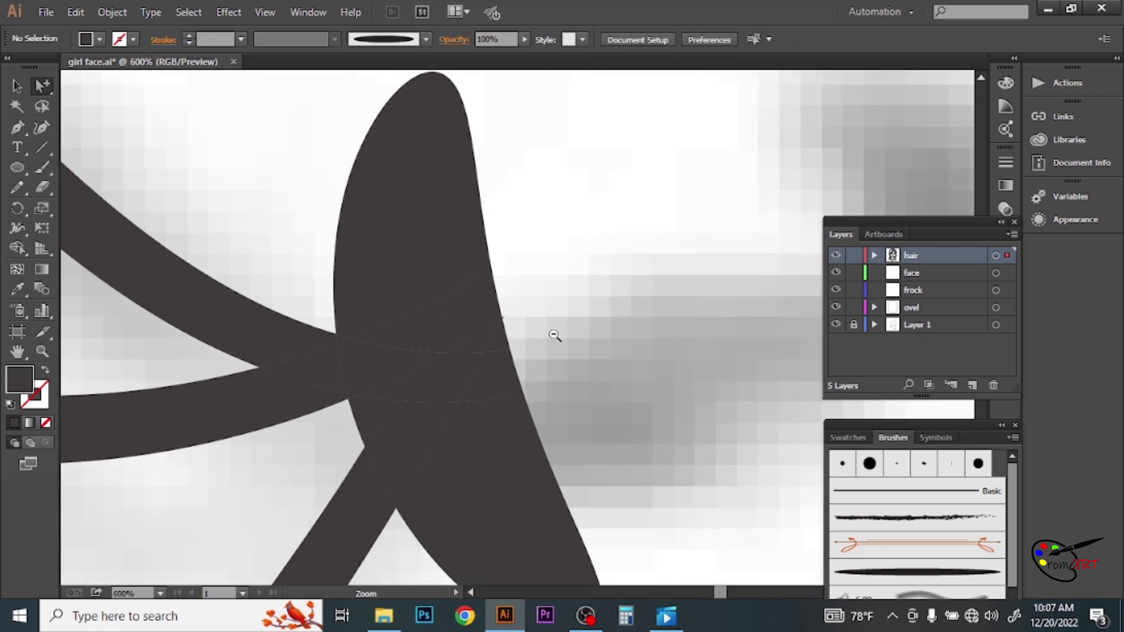
scroll(554, 335, down, 1)
scroll(527, 325, down, 1)
drag(544, 292, 597, 305)
key(Delete)
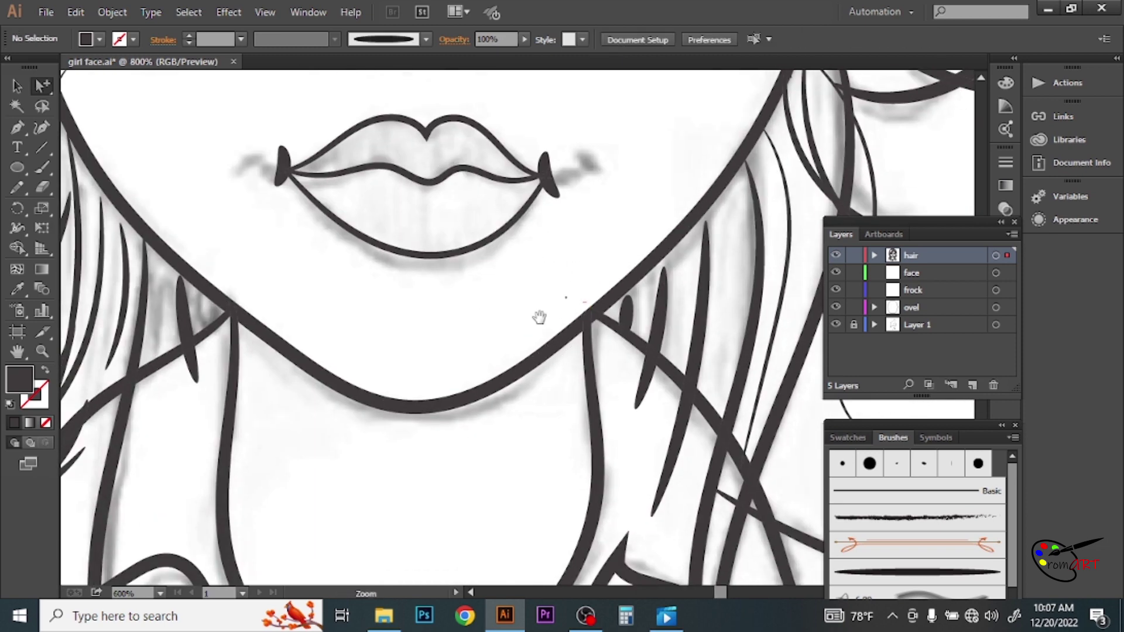
scroll(550, 299, up, 2)
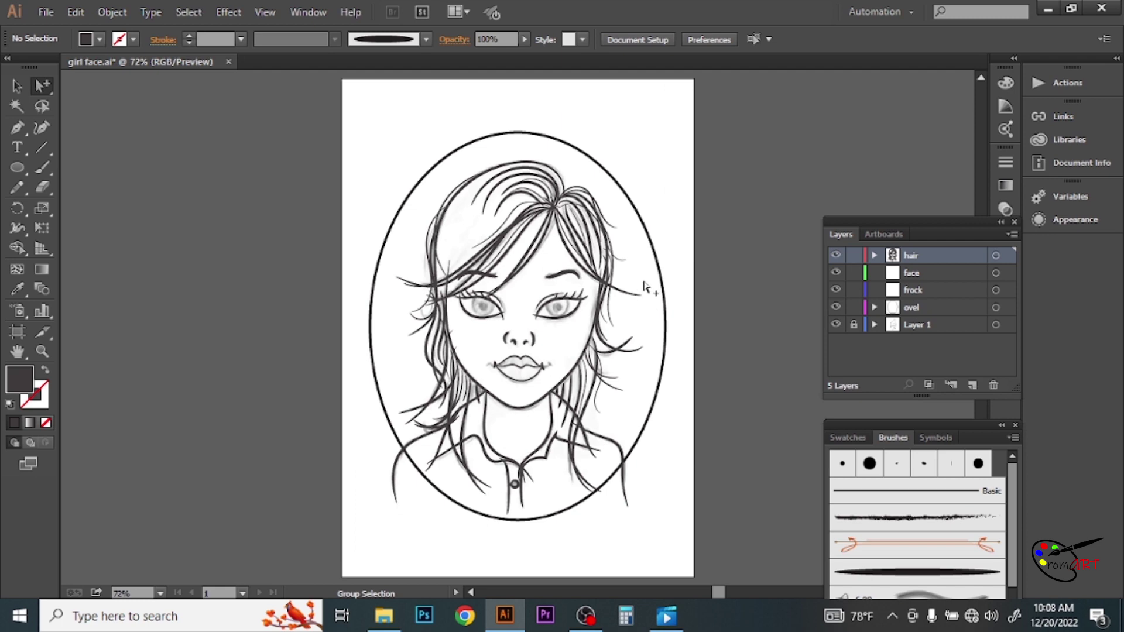
Zoom in on the left eye corner and delete the small leftover fragment
drag(437, 245, 542, 330)
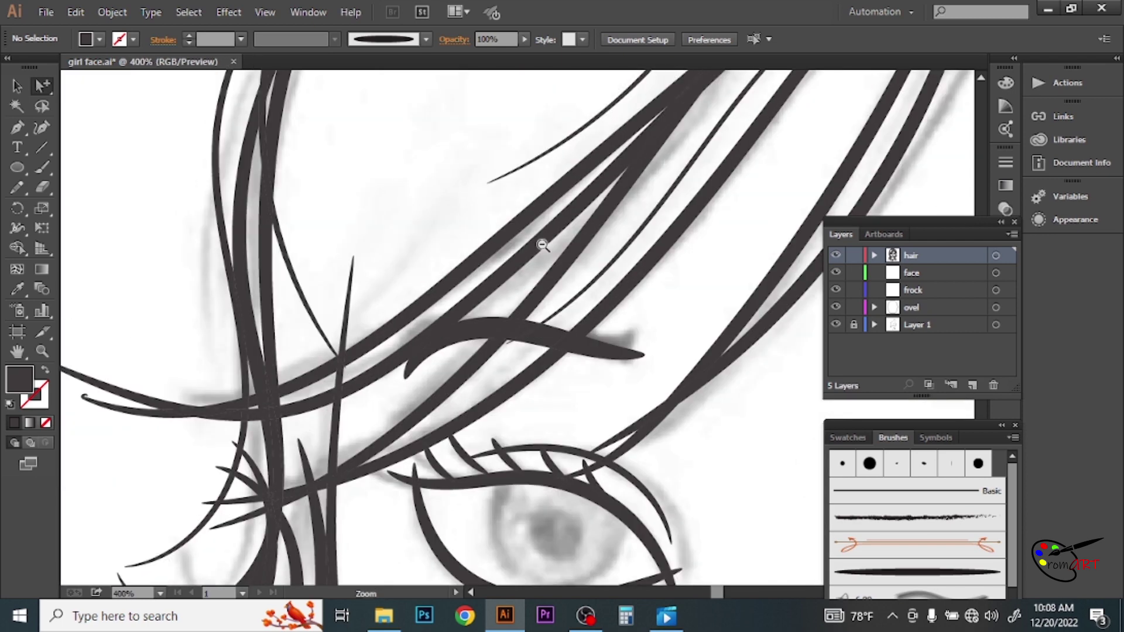
scroll(536, 267, down, 2)
scroll(541, 258, down, 2)
scroll(527, 293, down, 2)
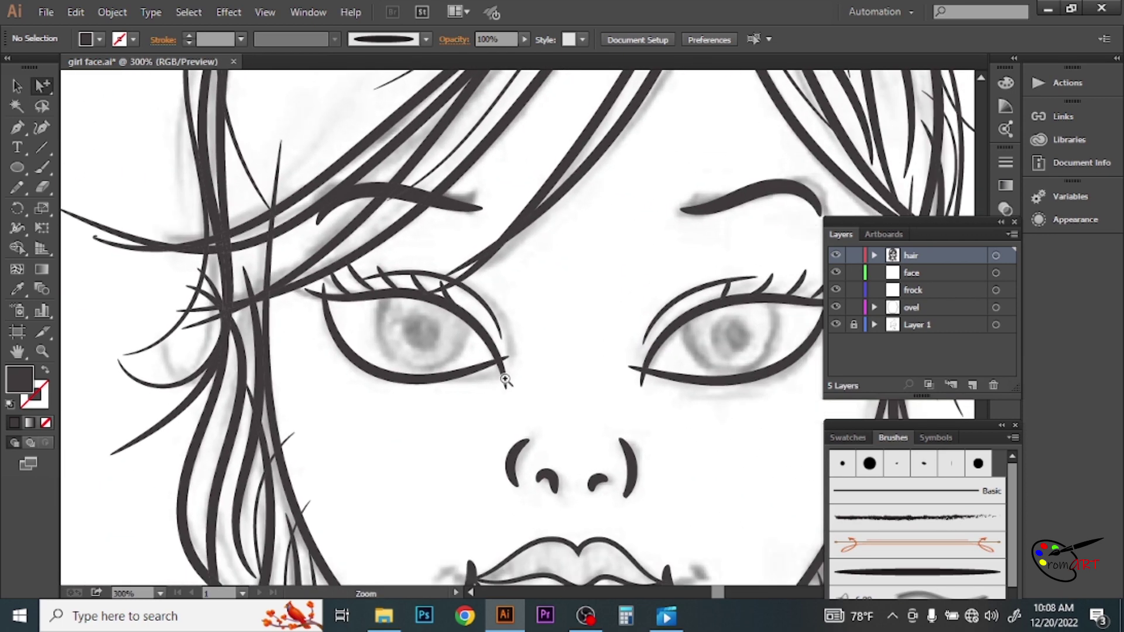
scroll(508, 380, down, 1)
drag(511, 377, 576, 412)
click(582, 342)
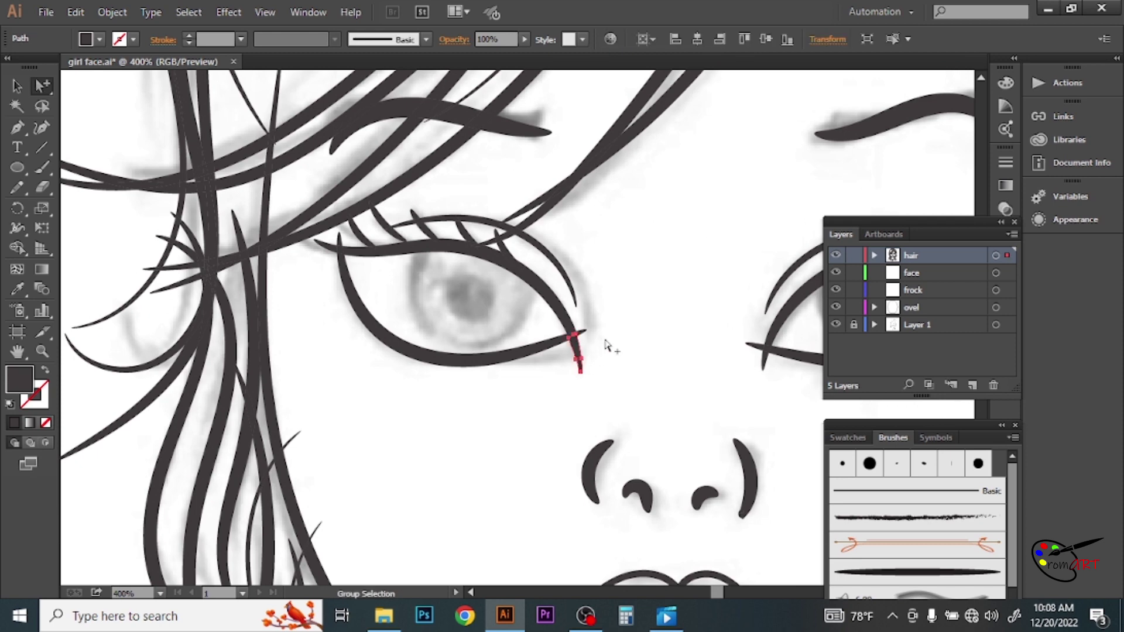
click(584, 344)
key(Delete)
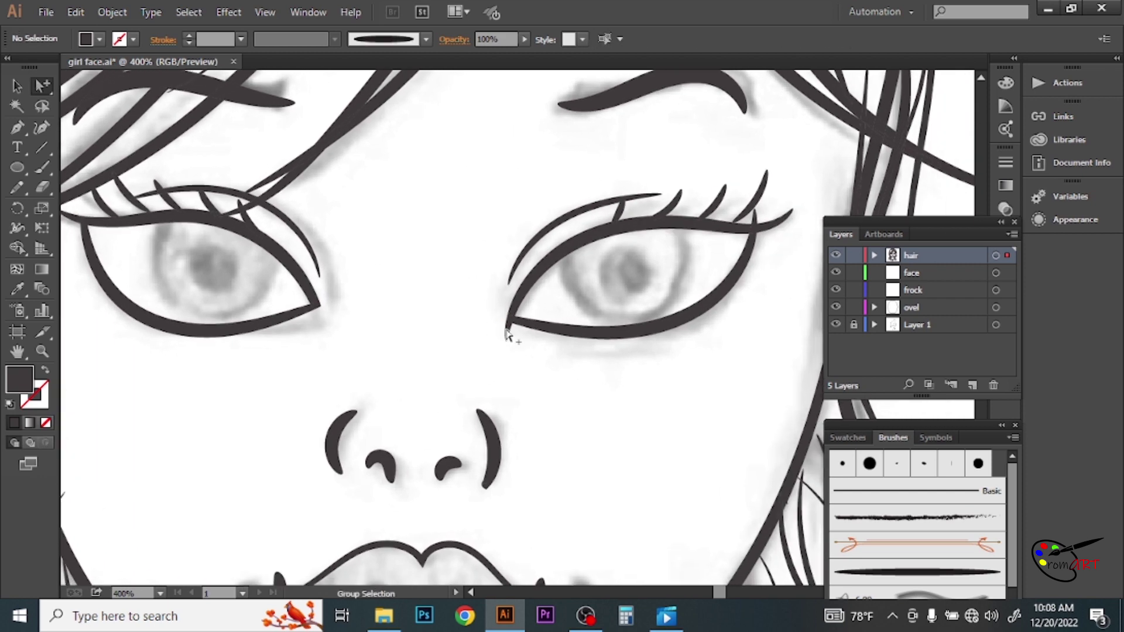
Select the fragment at the other eye corner and the thin hair tip, then delete them
click(751, 224)
drag(529, 356, 386, 318)
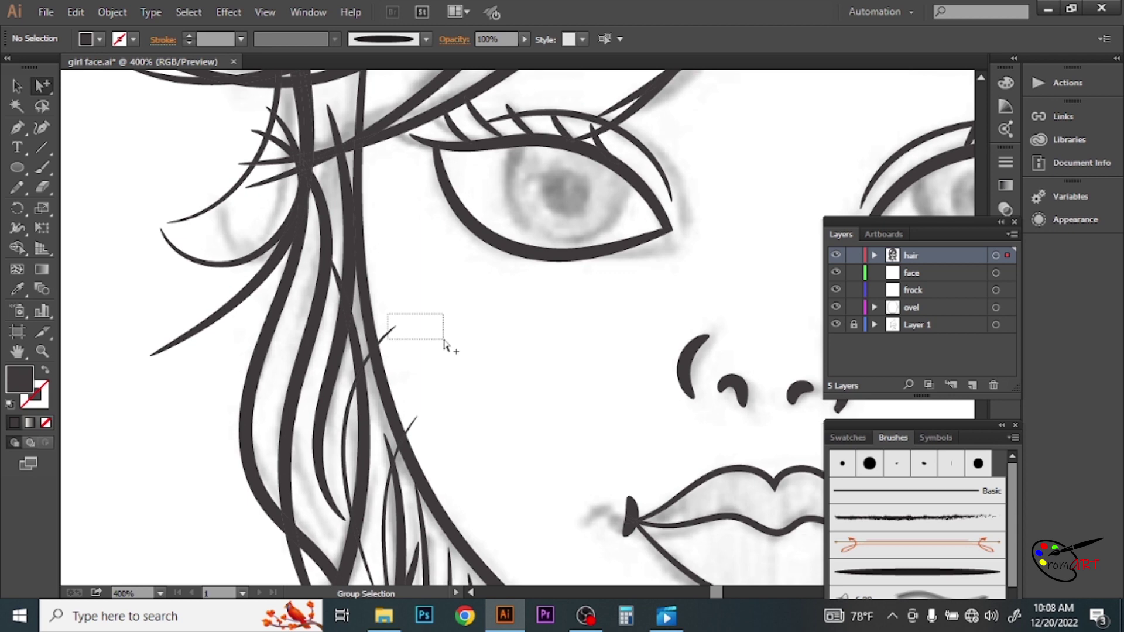
drag(387, 314, 444, 340)
key(Delete)
Check the hair path beside the right eye, then zoom out to the hair crown
mouse_move(534, 416)
mouse_down()
mouse_move(402, 326)
mouse_move(519, 409)
mouse_move(617, 304)
mouse_move(629, 371)
mouse_up()
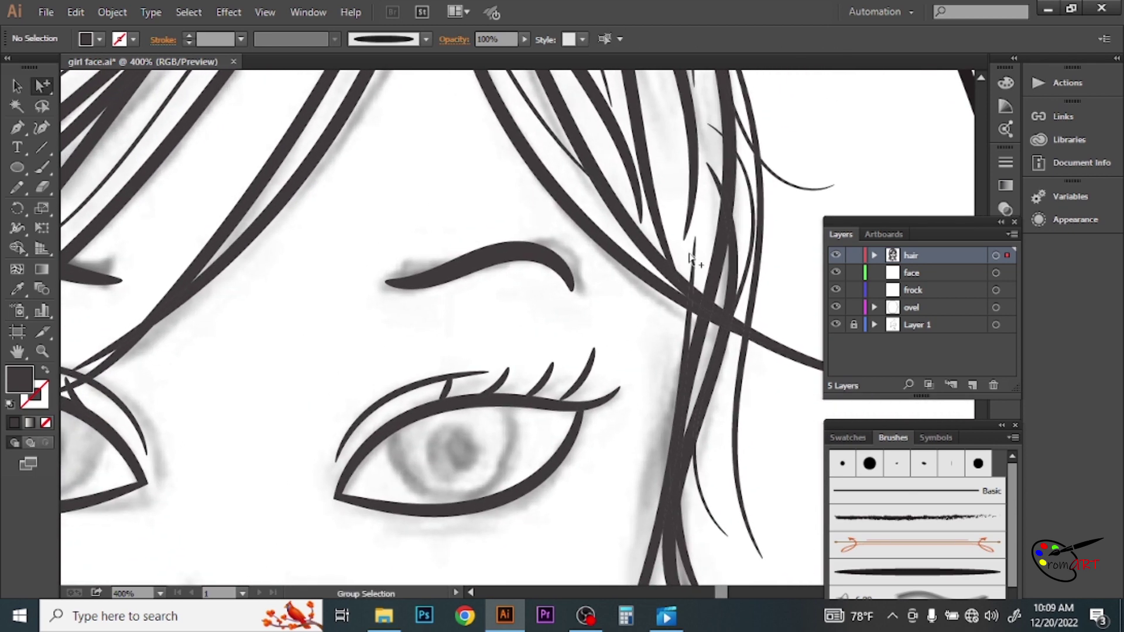
click(693, 267)
click(661, 307)
key(ctrl+minus)
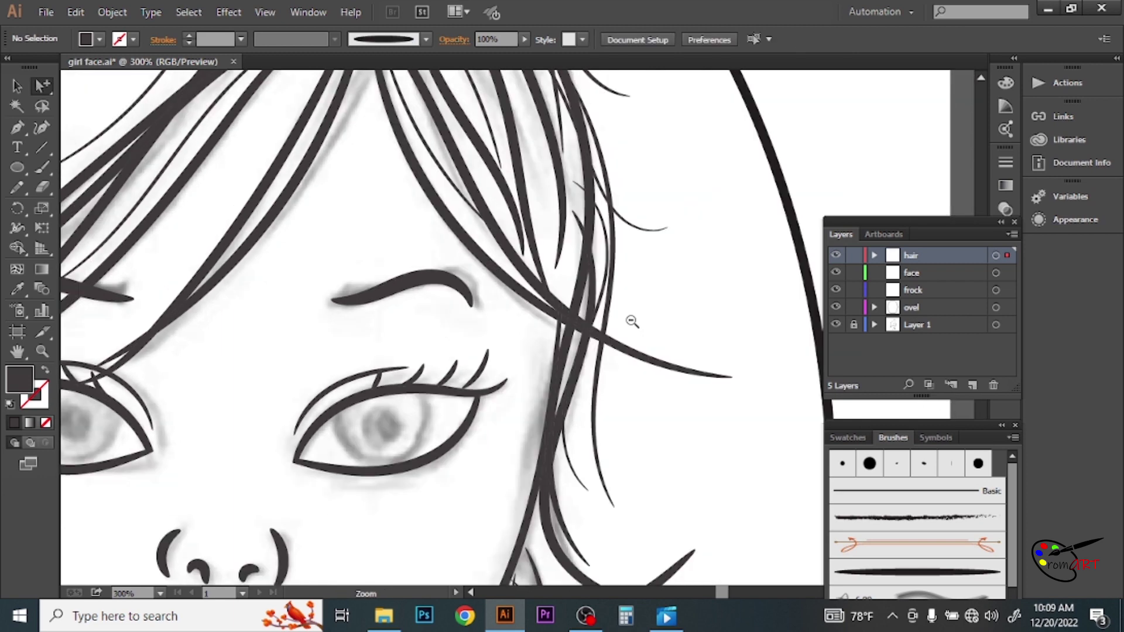
drag(628, 319, 652, 349)
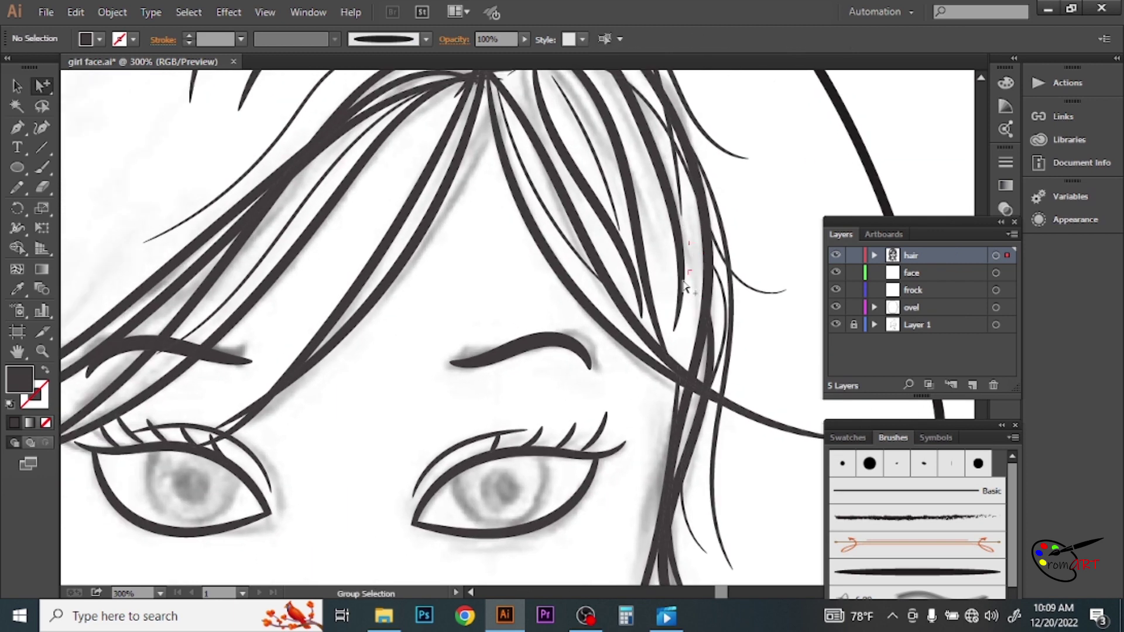
alt+click(643, 274)
drag(626, 296, 647, 350)
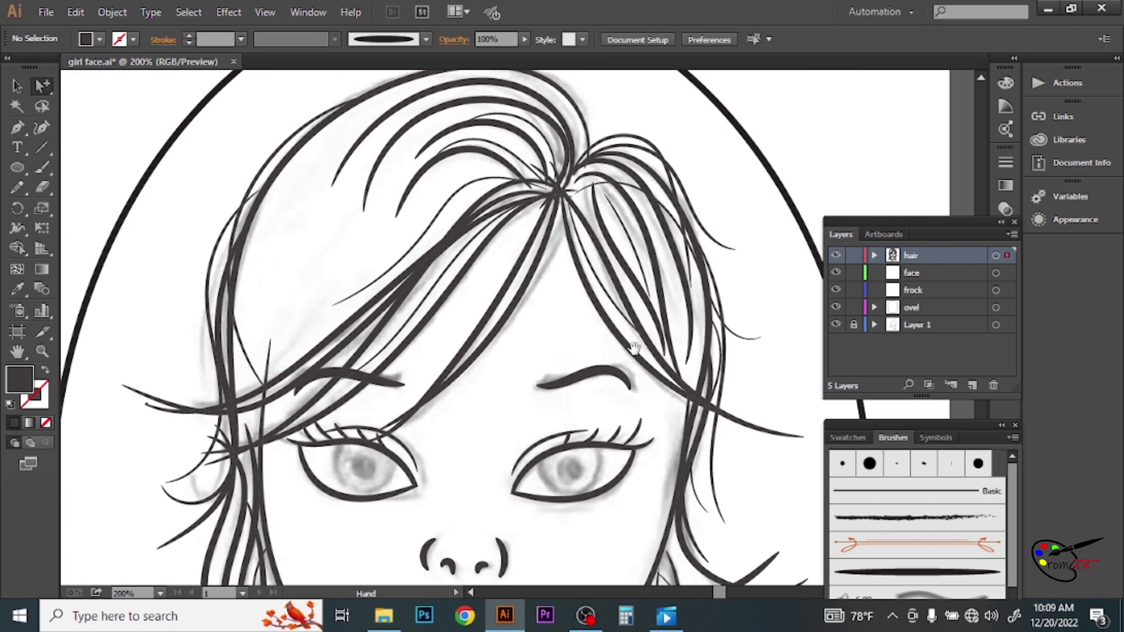
Zoom in on the hair crown where the strands meet and check the small fragments there
drag(493, 162, 661, 258)
drag(549, 305, 594, 332)
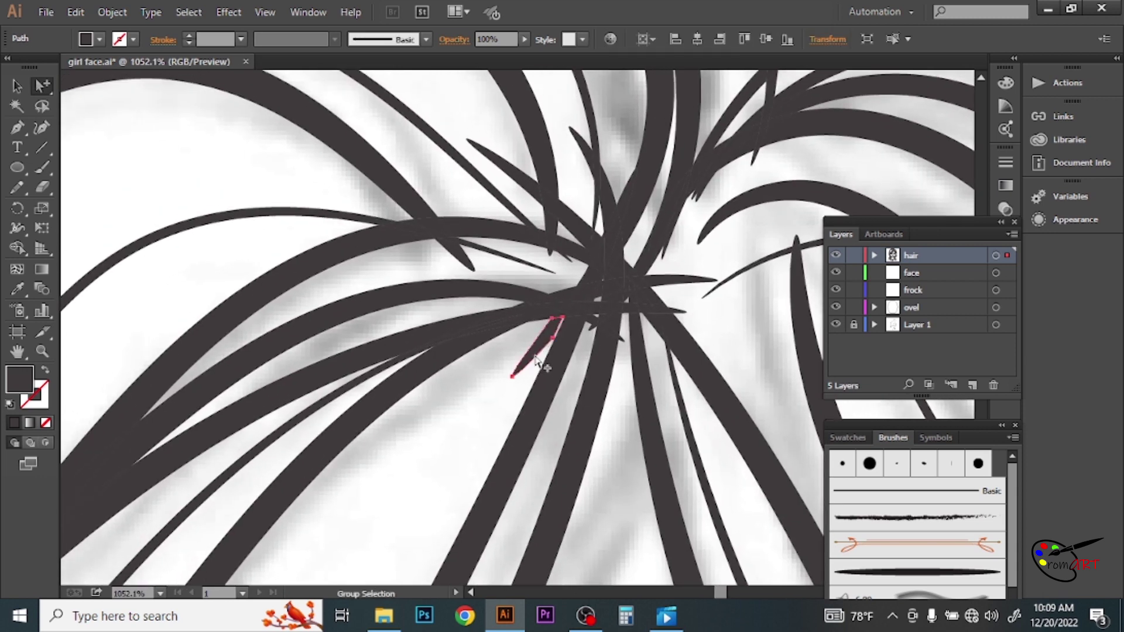
scroll(592, 322, up, 1)
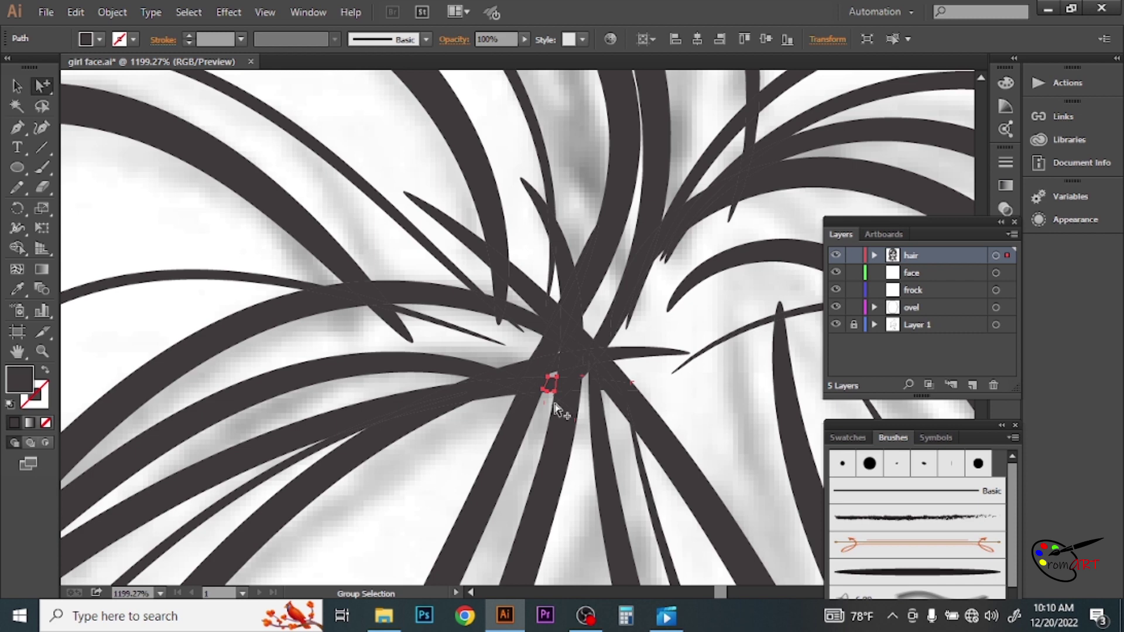
click(545, 376)
drag(445, 340, 542, 358)
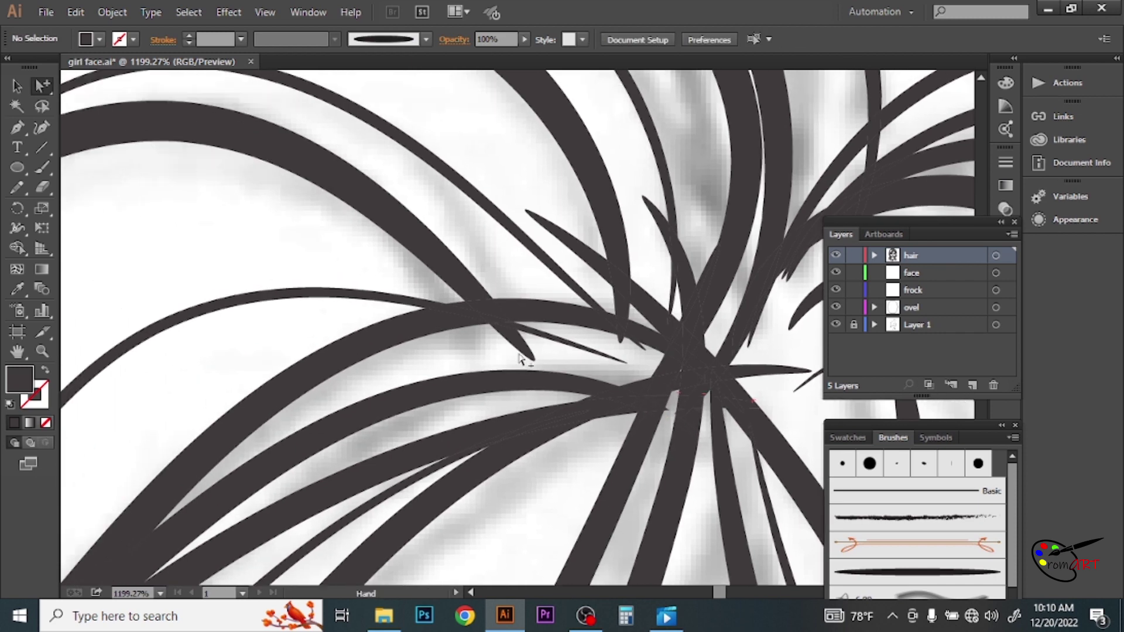
click(515, 342)
click(508, 323)
click(588, 353)
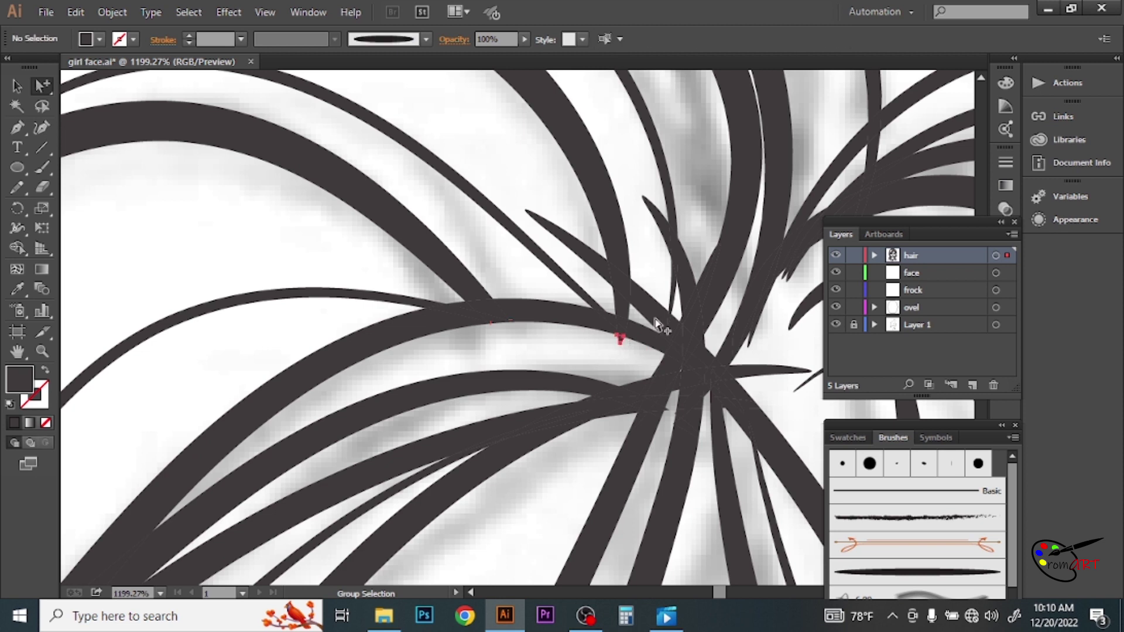
Delete the stray tip pieces at the end of the thin crown strand
drag(660, 274, 672, 303)
key(Delete)
key(Delete)
scroll(586, 281, right, 3)
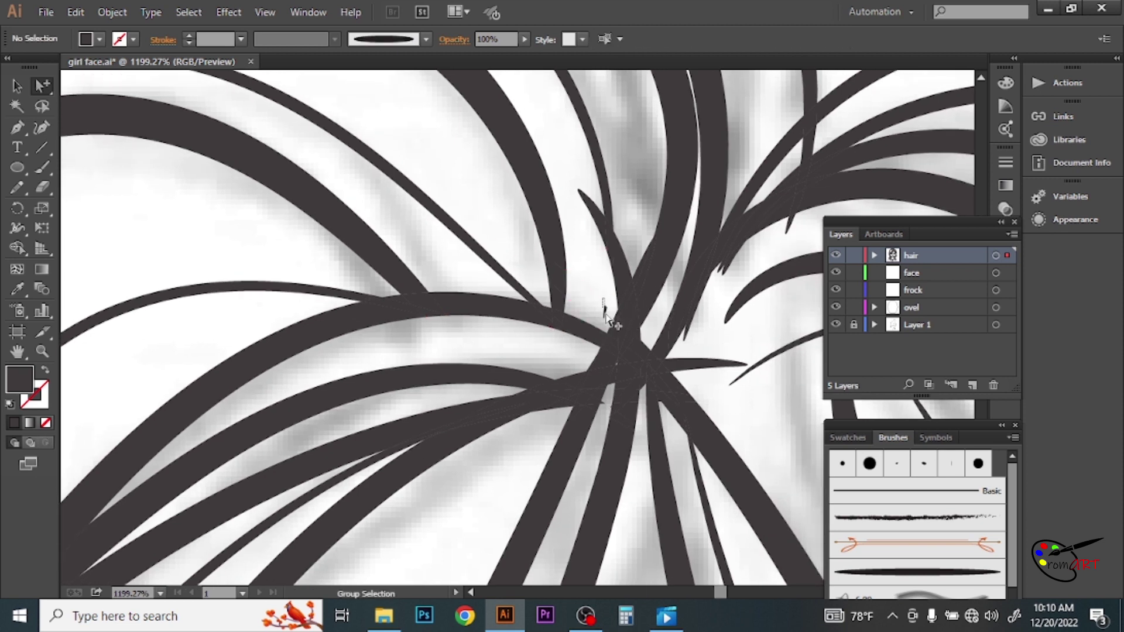
drag(715, 269, 683, 351)
key(Delete)
drag(706, 246, 726, 275)
key(Delete)
Delete a small leftover hair fragment among the neighbouring crown strands
drag(785, 237, 684, 305)
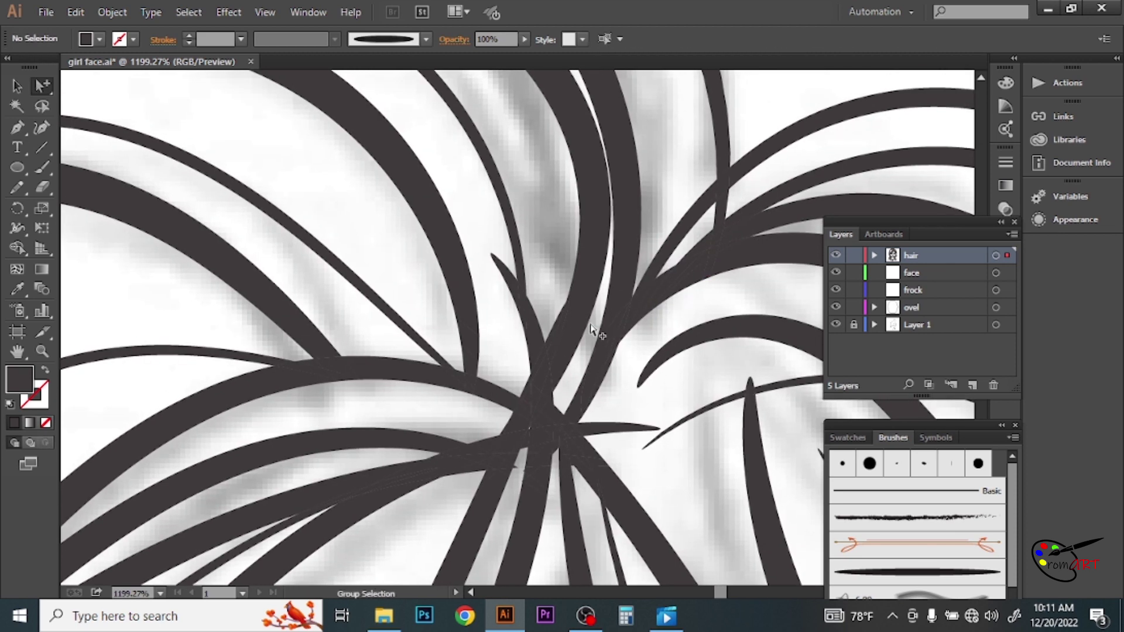
scroll(509, 284, up, 1)
click(666, 251)
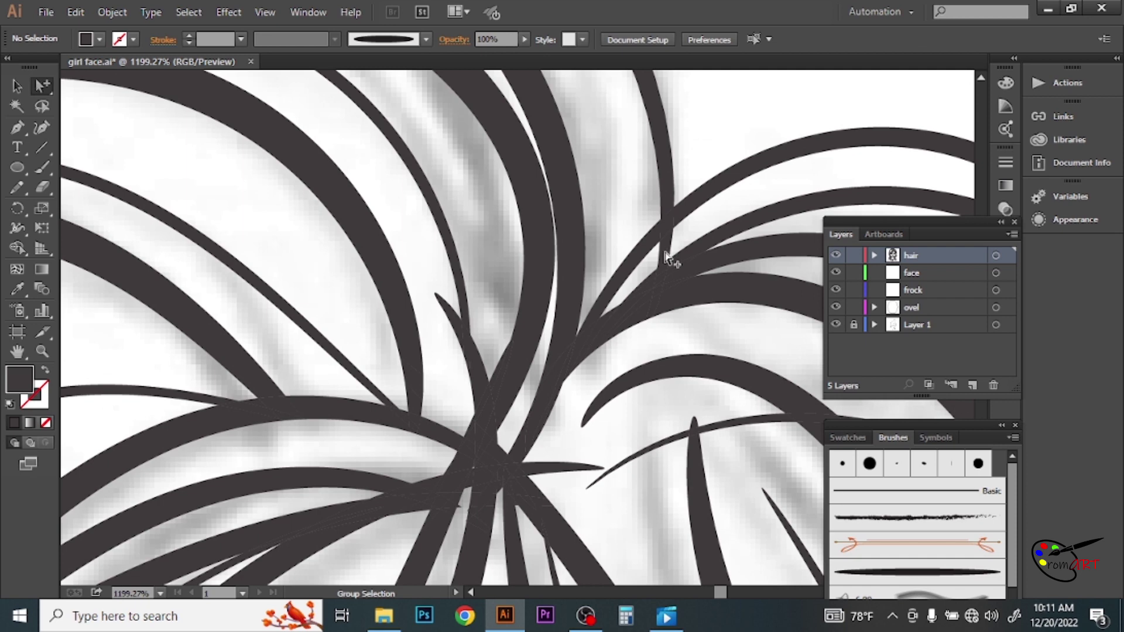
key(Delete)
scroll(605, 304, down, 3)
scroll(605, 304, right, 2)
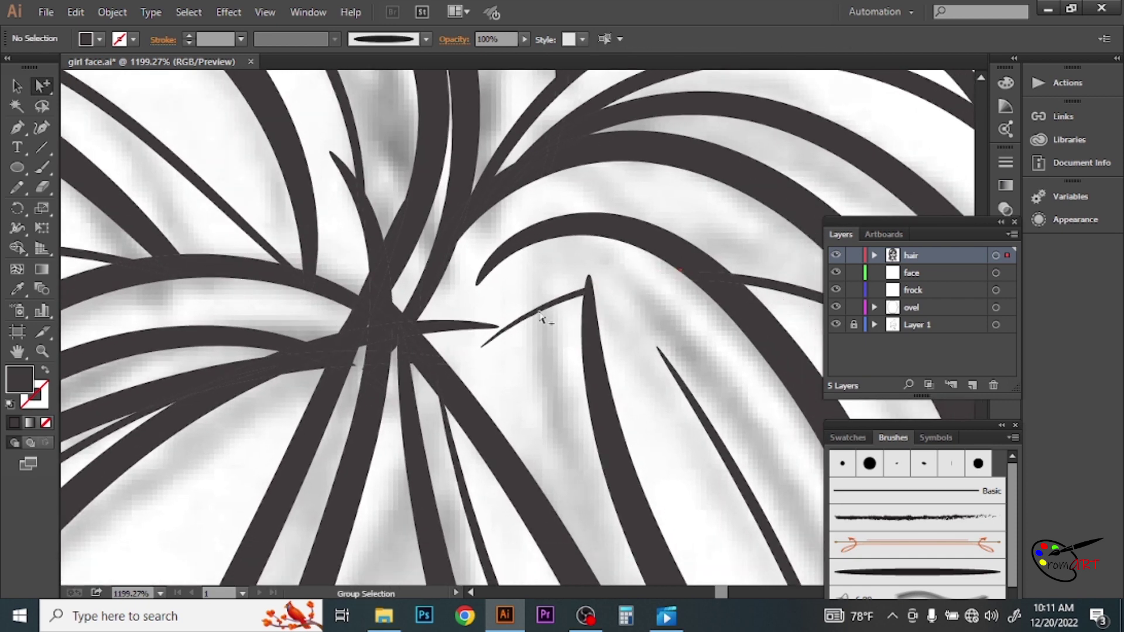
scroll(623, 311, down, 2)
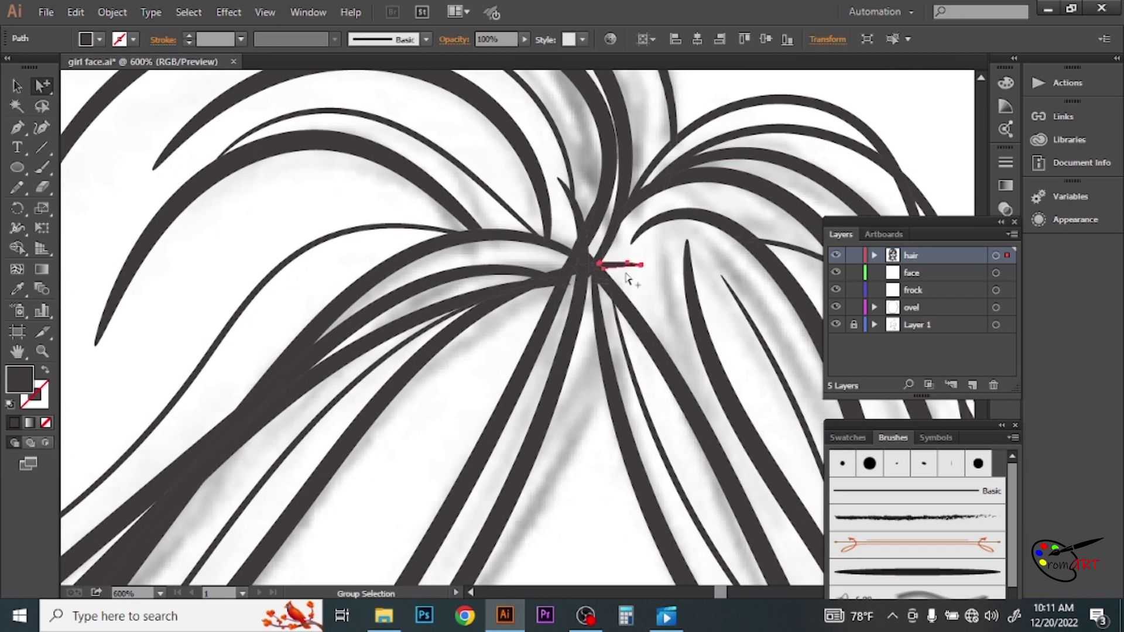
scroll(559, 309, up, 5)
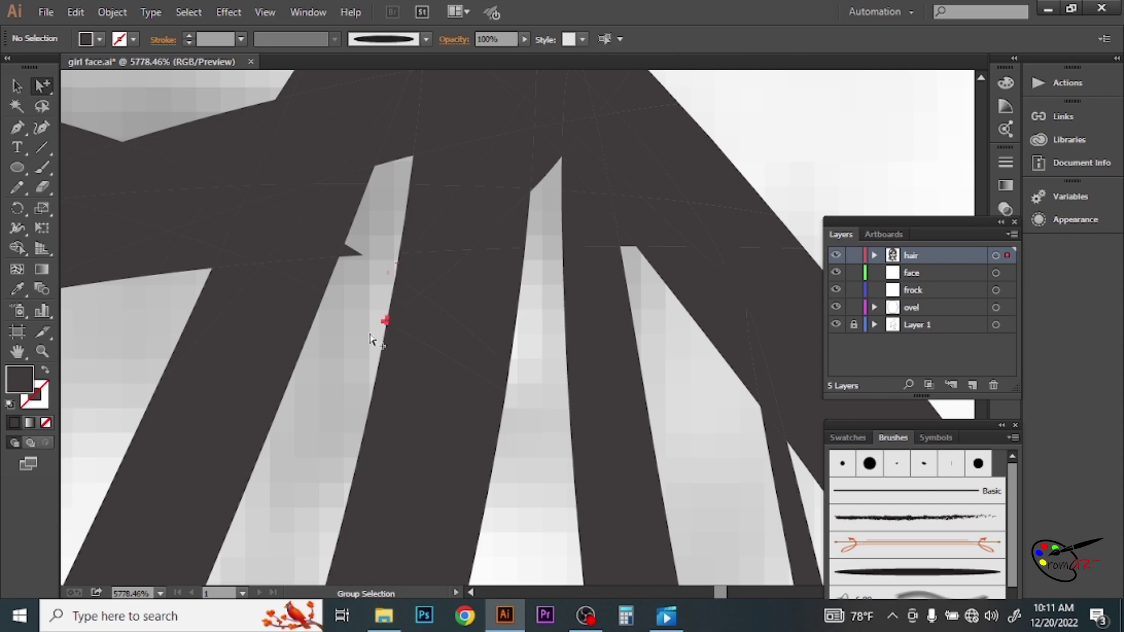
scroll(642, 271, down, 4)
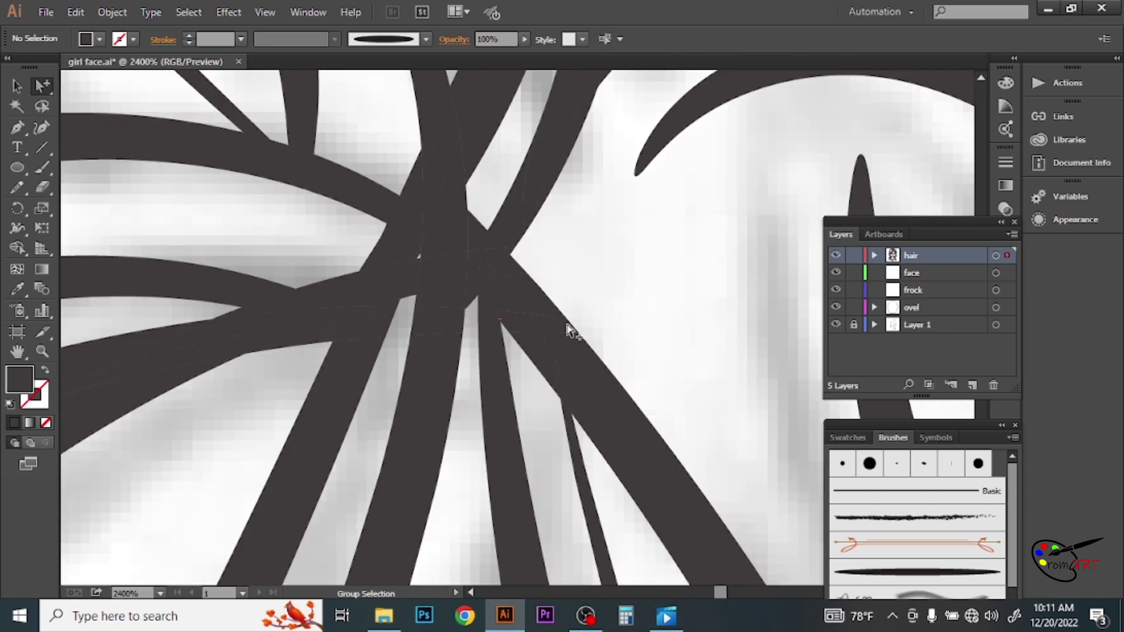
Check the hair paths on the left fringe, then zoom back out to the upper face
mouse_move(592, 268)
mouse_down()
mouse_move(617, 260)
mouse_move(565, 289)
mouse_move(603, 273)
mouse_up()
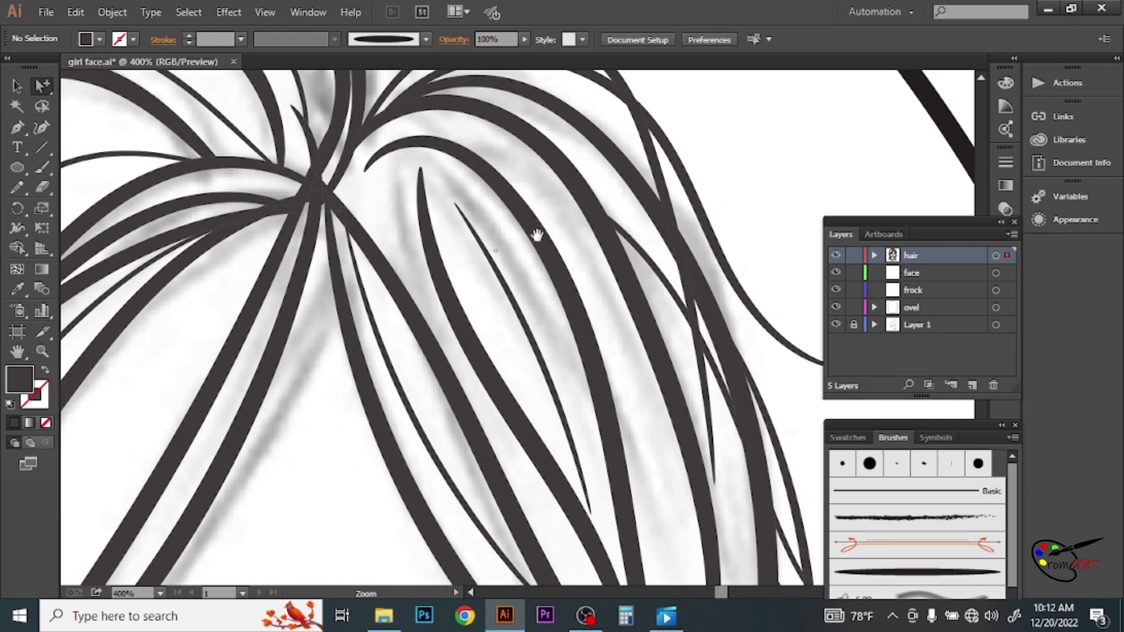
drag(537, 235, 799, 298)
mouse_move(207, 262)
mouse_down()
mouse_move(312, 244)
mouse_move(271, 398)
mouse_move(379, 319)
mouse_up()
drag(94, 404, 301, 327)
click(351, 221)
click(365, 213)
alt+click(409, 246)
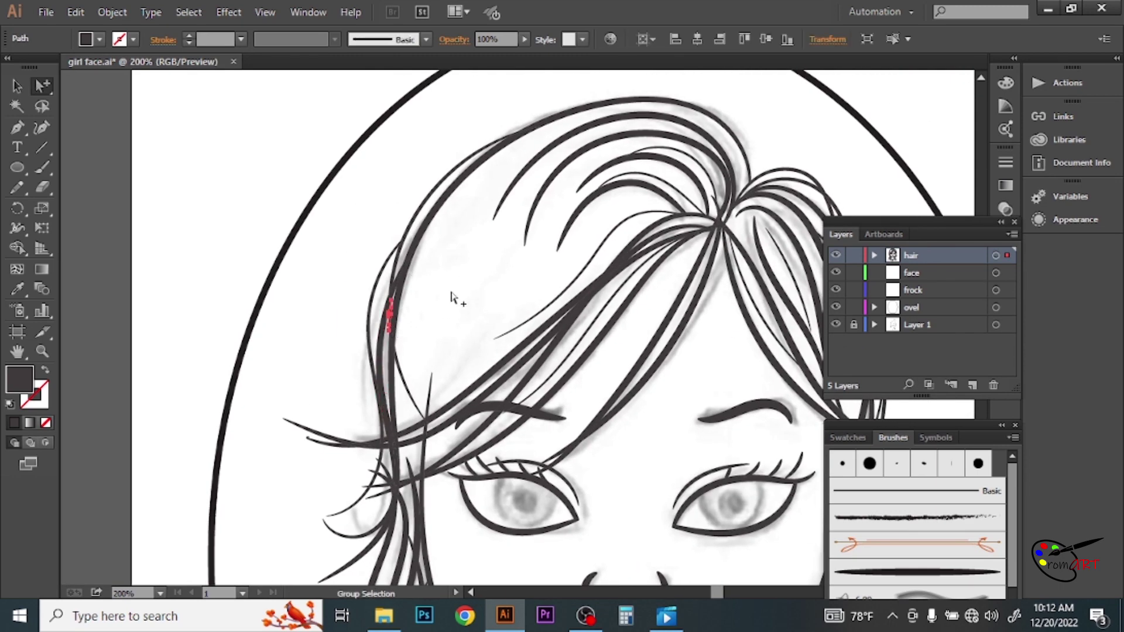
scroll(451, 297, down, 3)
scroll(420, 309, down, 2)
Delete the short stray hair strand on the left side of the face
click(408, 279)
drag(404, 384, 384, 346)
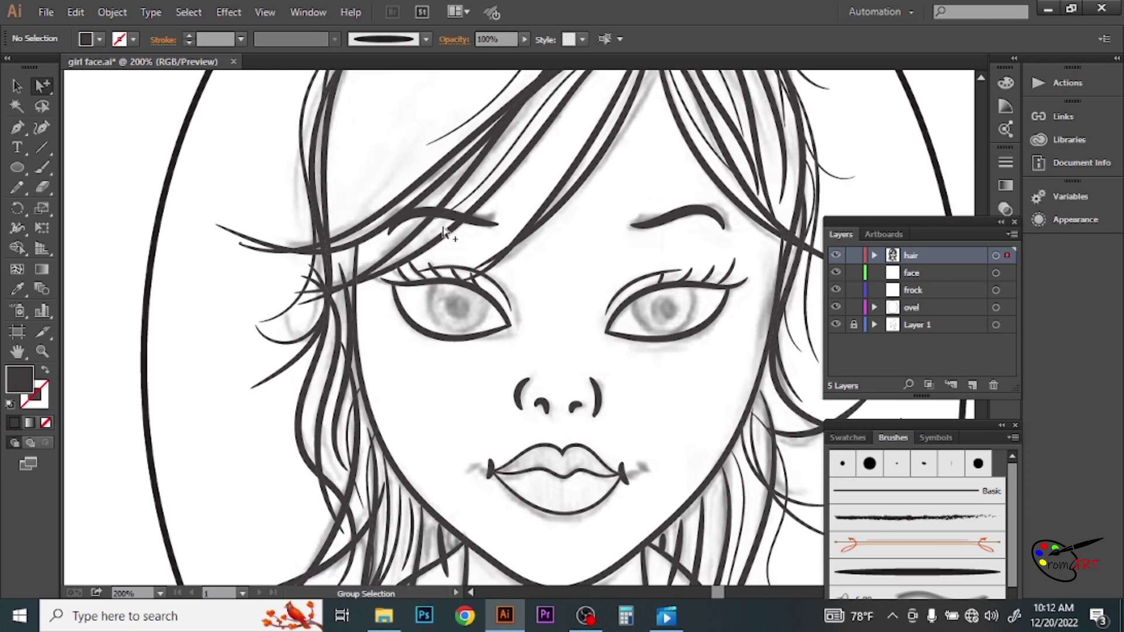
drag(446, 231, 476, 275)
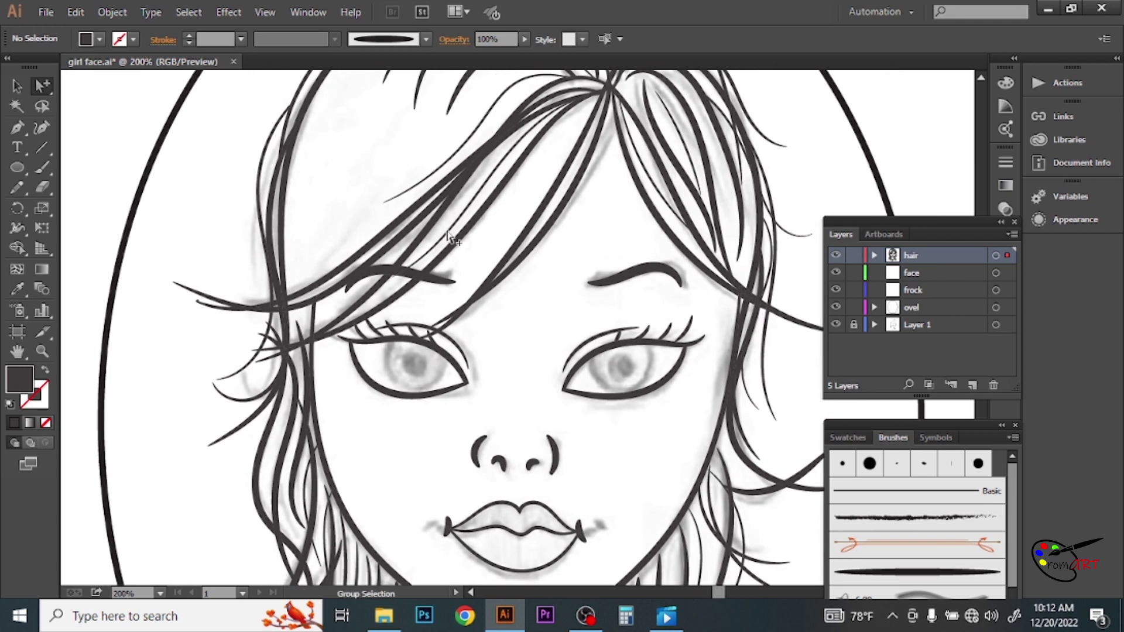
drag(338, 378, 511, 340)
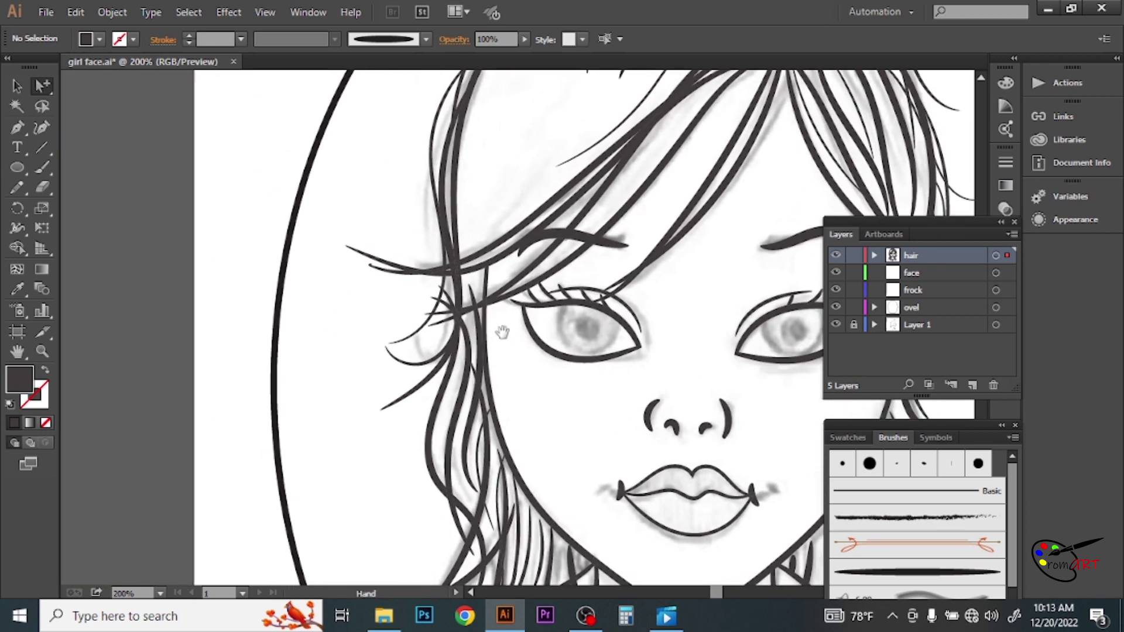
scroll(468, 316, up, 1)
click(438, 300)
key(Delete)
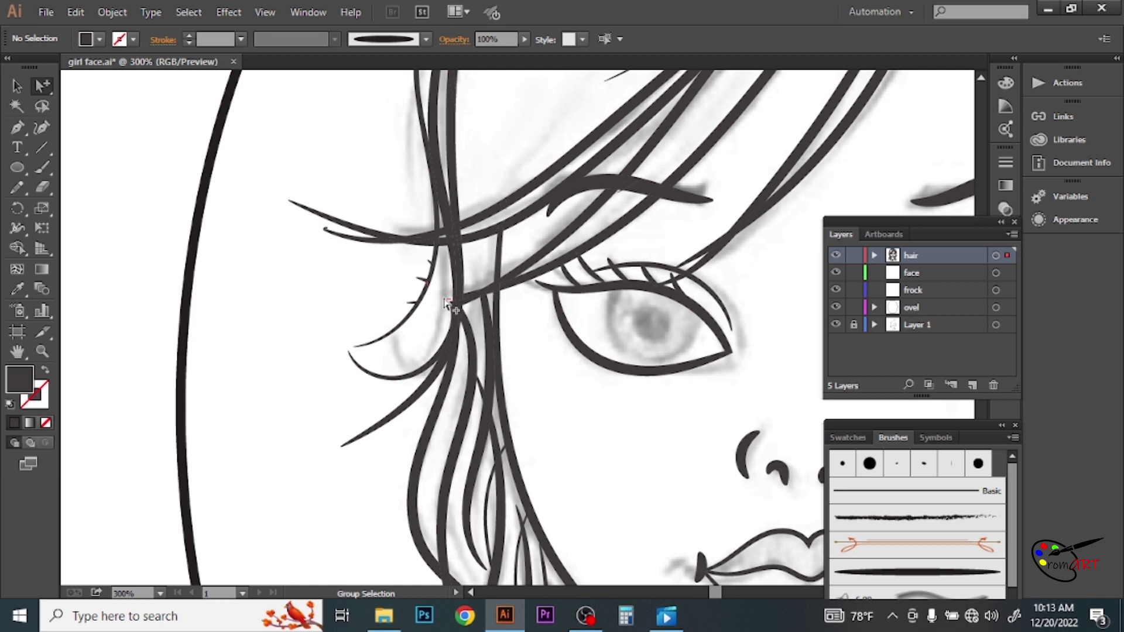
Delete the tiny hair spikes along the left strand junctions
scroll(436, 346, up, 3)
click(530, 320)
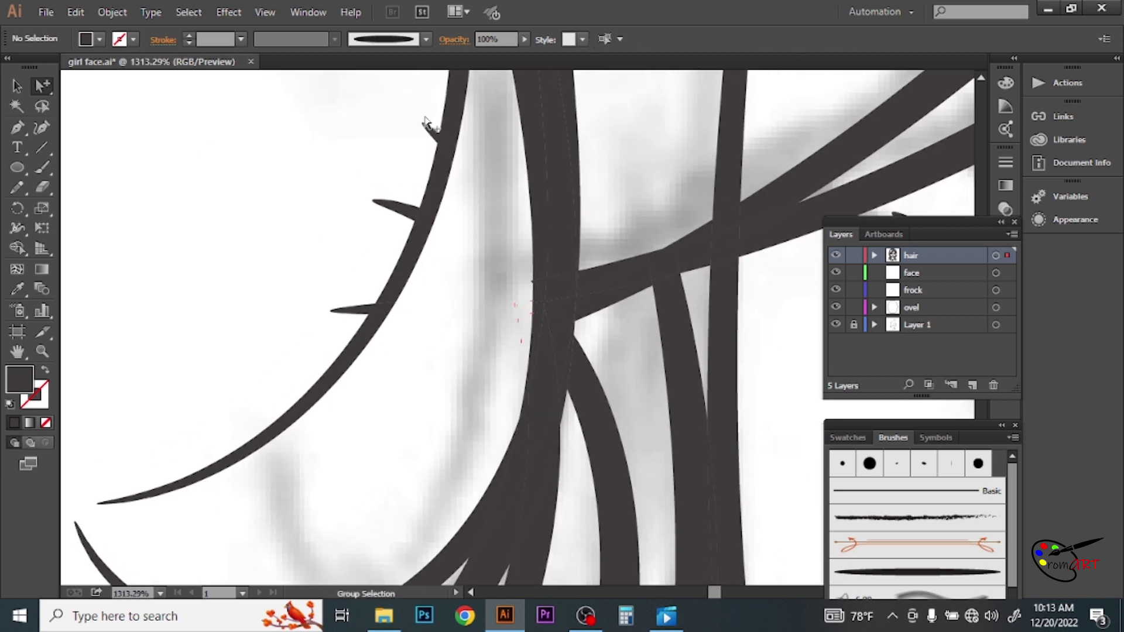
click(422, 132)
key(Delete)
click(389, 206)
key(Delete)
click(346, 309)
key(Delete)
alt+click(479, 340)
click(557, 307)
key(Delete)
Delete the small hook at the tip of a left hair strand
scroll(373, 287, up, 2)
click(398, 280)
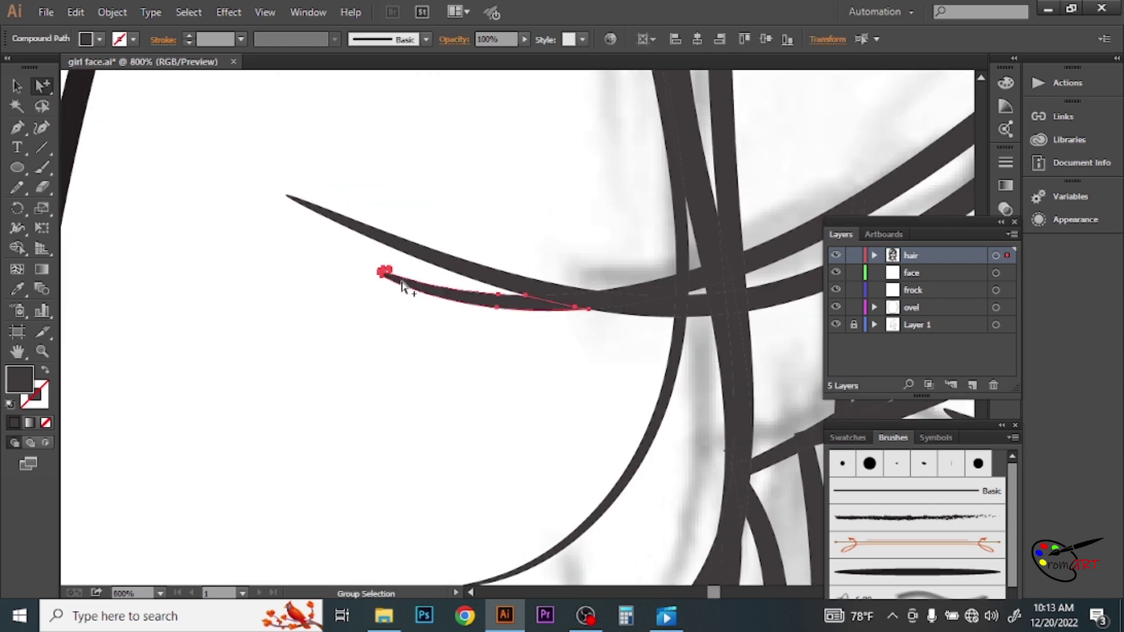
key(Delete)
scroll(609, 346, up, 2)
scroll(640, 320, up, 1)
alt+scroll(639, 319, down, 2)
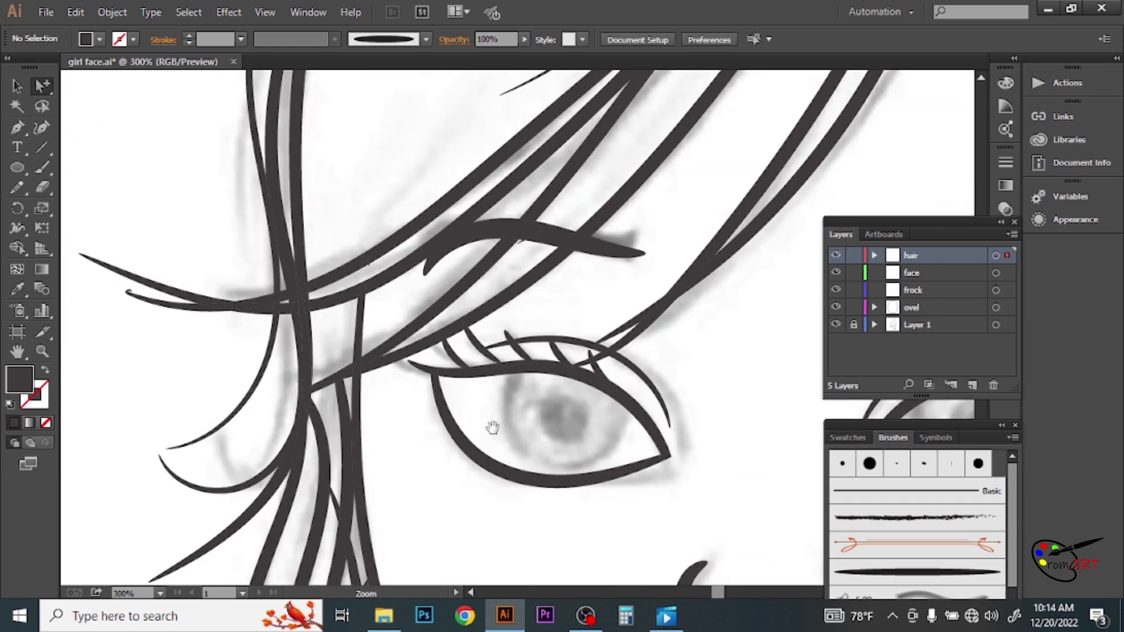
alt+scroll(527, 293, down, 2)
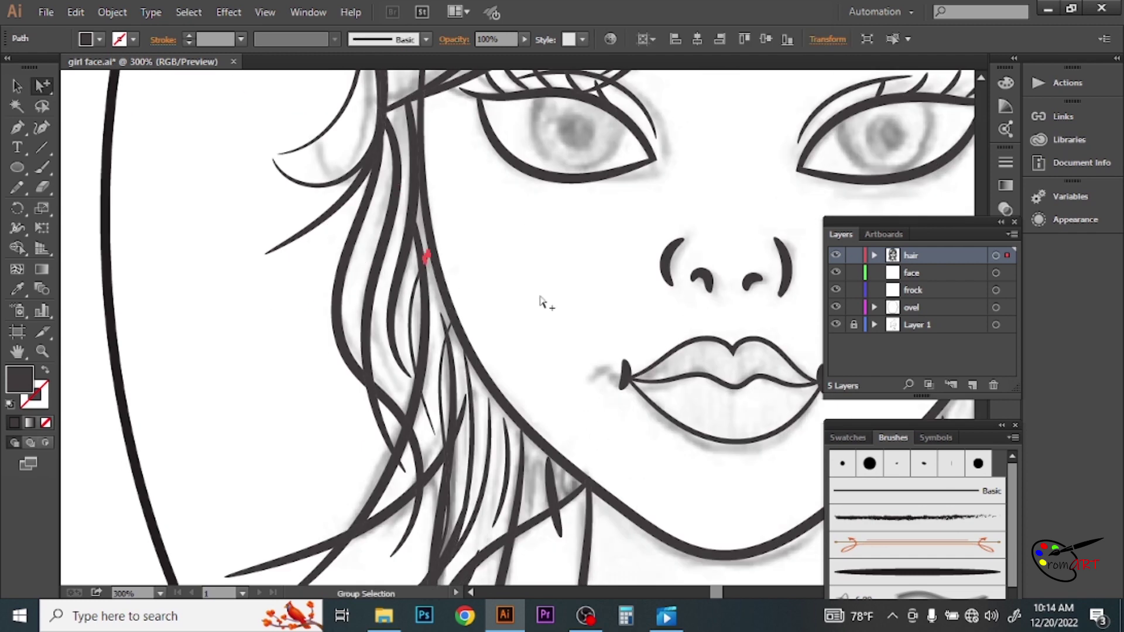
click(540, 300)
alt+scroll(542, 304, down, 3)
alt+scroll(549, 315, up, 2)
Inspect the small hair pieces beside the neck and lower hair
drag(546, 379, 452, 256)
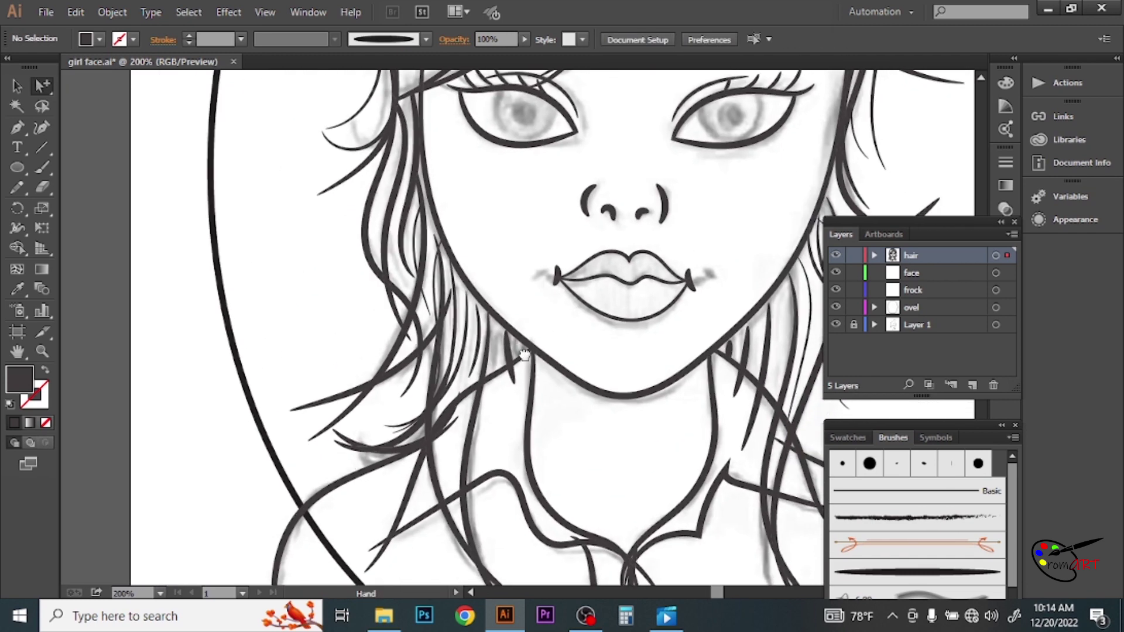
alt+scroll(497, 334, up, 1)
alt+scroll(497, 328, up, 1)
click(496, 322)
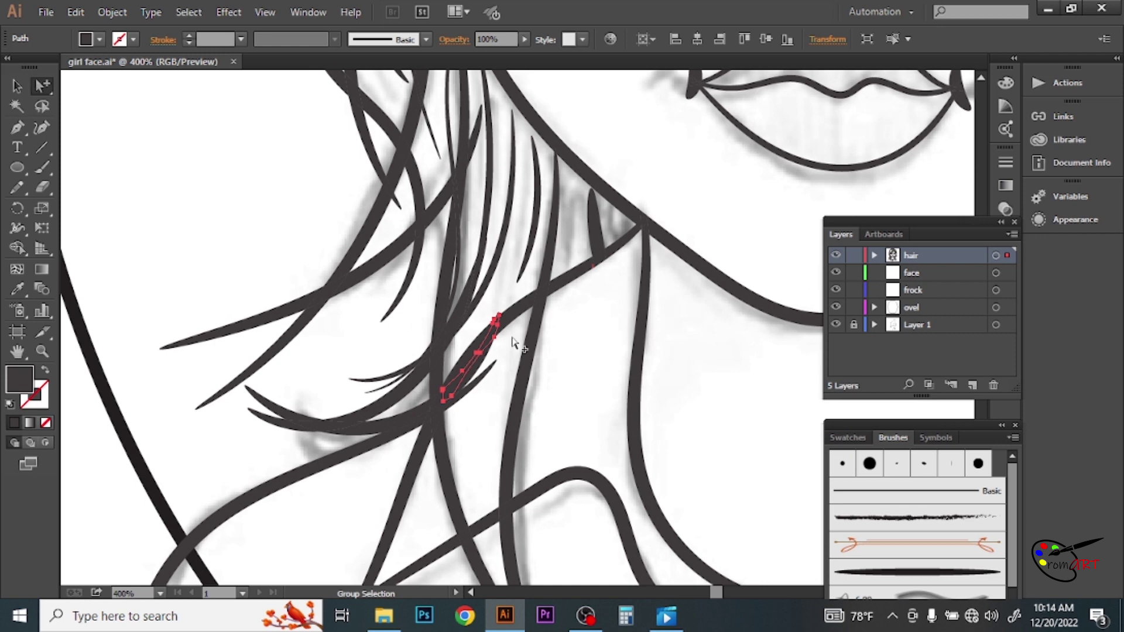
alt+scroll(501, 328, up, 1)
click(534, 291)
alt+scroll(530, 338, down, 1)
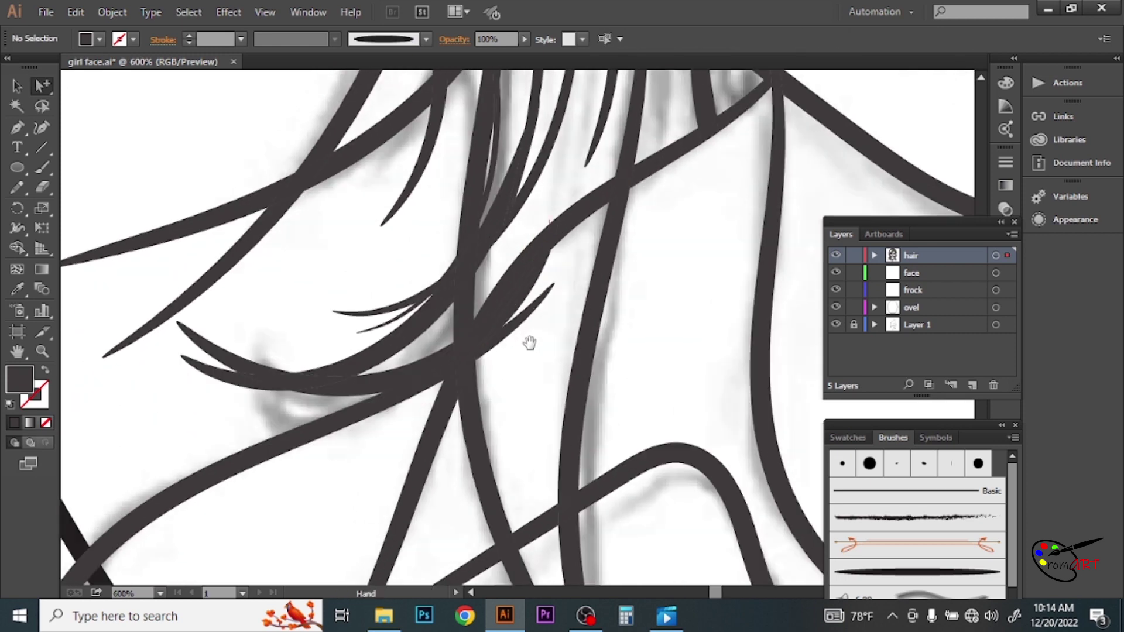
alt+scroll(529, 333, down, 1)
alt+scroll(485, 369, up, 1)
Remove the small hair fragment by the curve and the strand tip beside the neck
click(475, 349)
key(Delete)
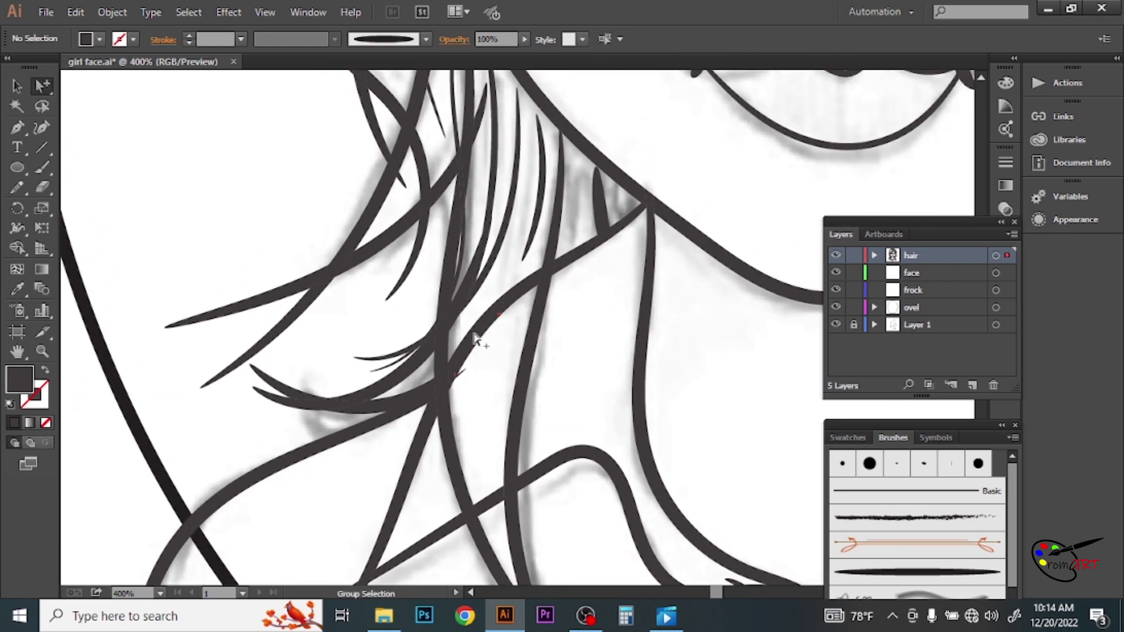
key(Delete)
key(ctrl+z)
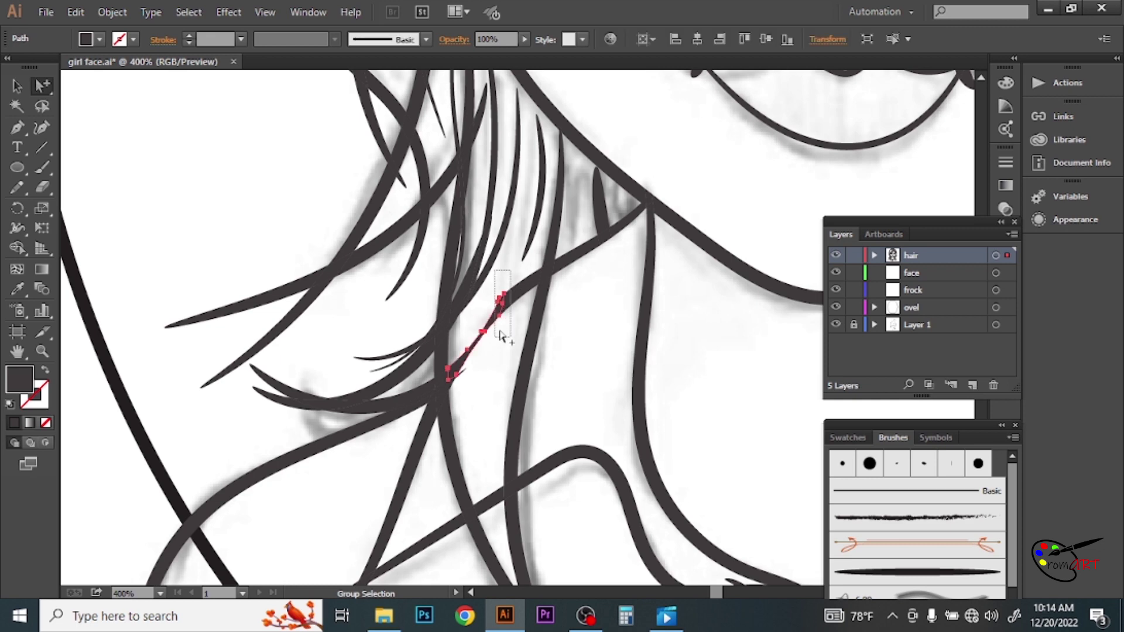
key(Delete)
drag(470, 364, 461, 389)
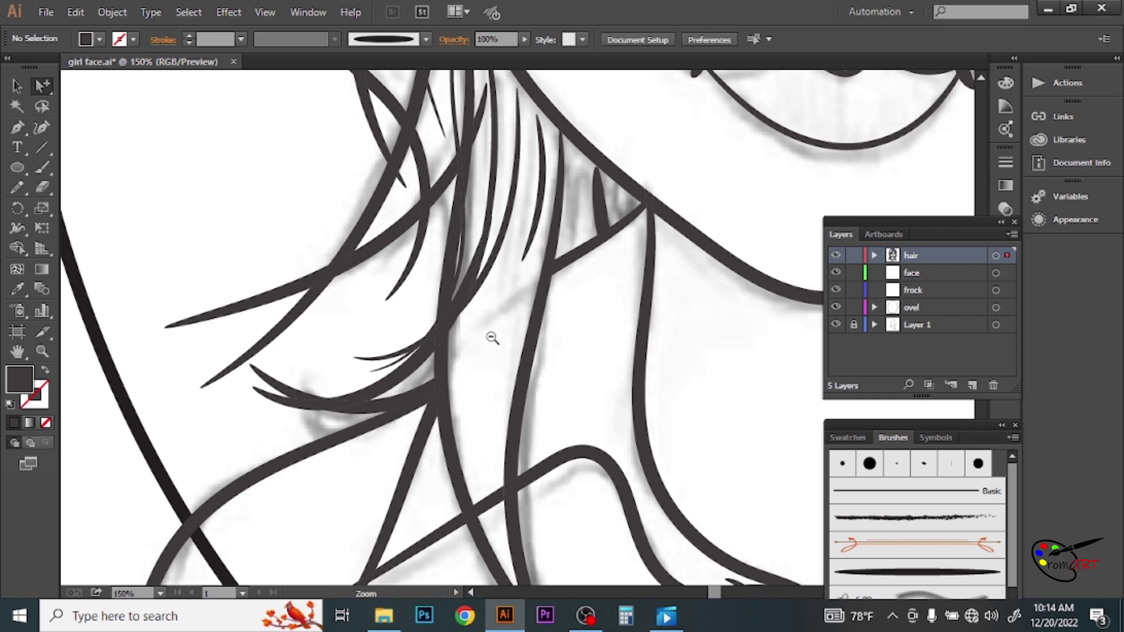
Box-select and delete the overhanging lower tips of three strands by the neck
alt+scroll(492, 333, down, 1)
alt+scroll(486, 328, up, 1)
alt+scroll(481, 322, up, 1)
alt+scroll(475, 316, up, 1)
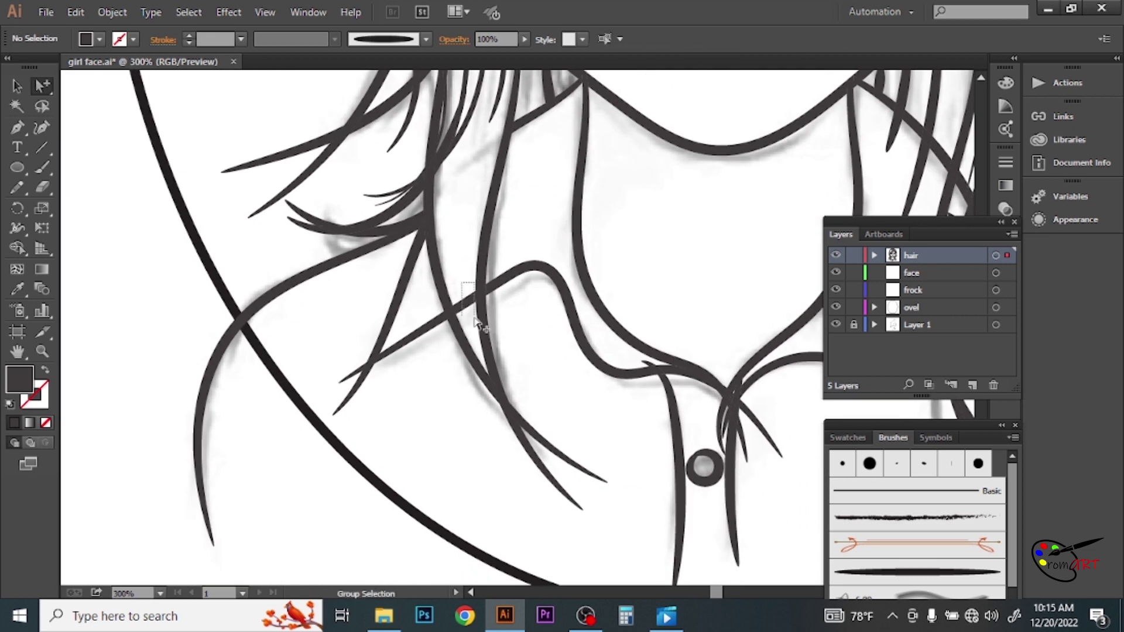
drag(615, 518, 459, 443)
key(Delete)
drag(367, 403, 376, 396)
key(Delete)
scroll(397, 389, up, 3)
scroll(389, 404, up, 2)
scroll(461, 388, up, 3)
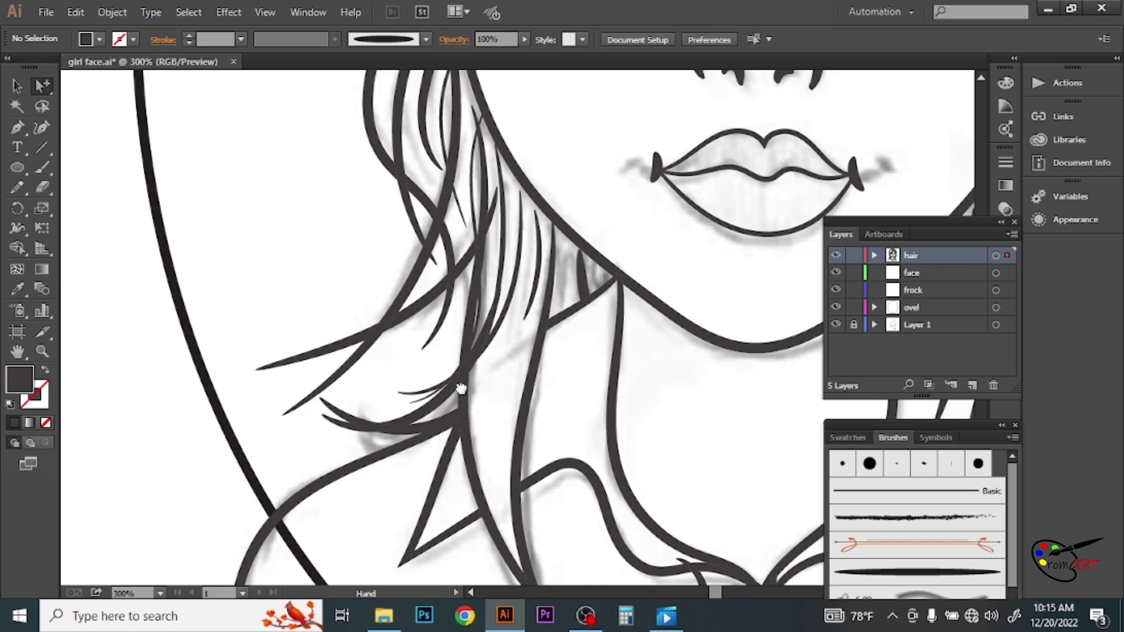
scroll(461, 388, down, 3)
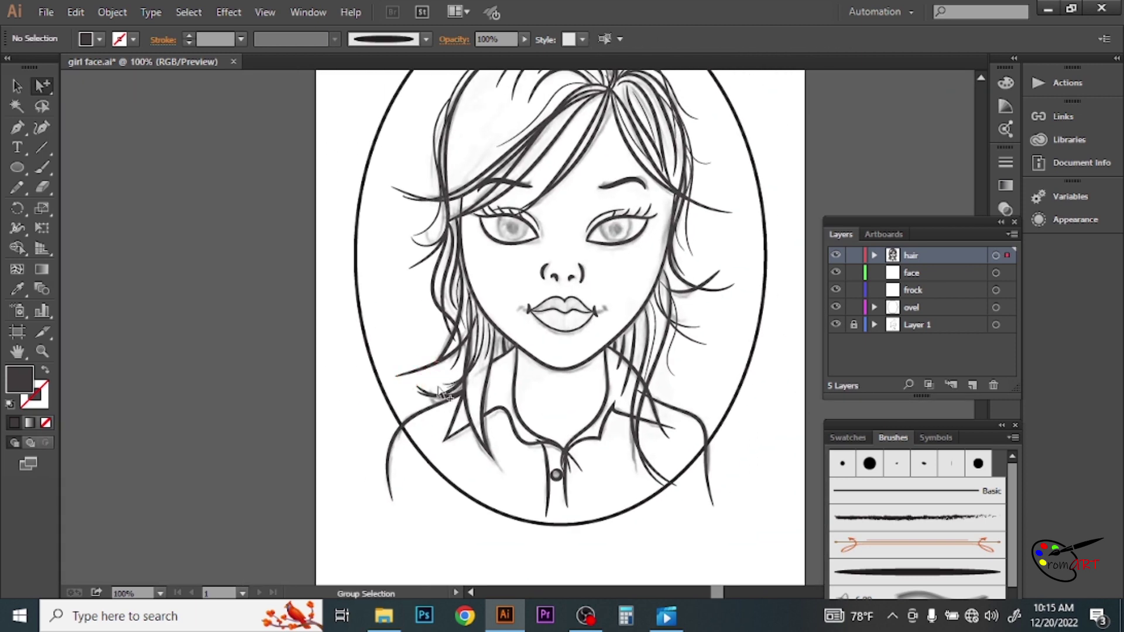
Zoom in on the neck and delete two stray hair fragments beside it
key(ctrl+minus)
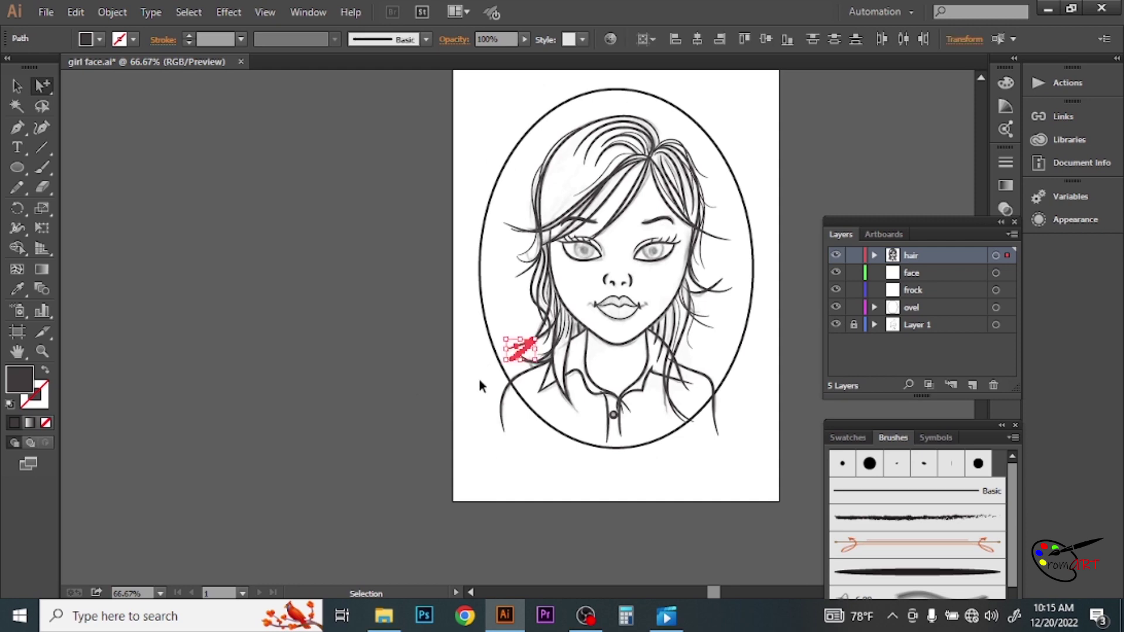
click(576, 362)
click(575, 294)
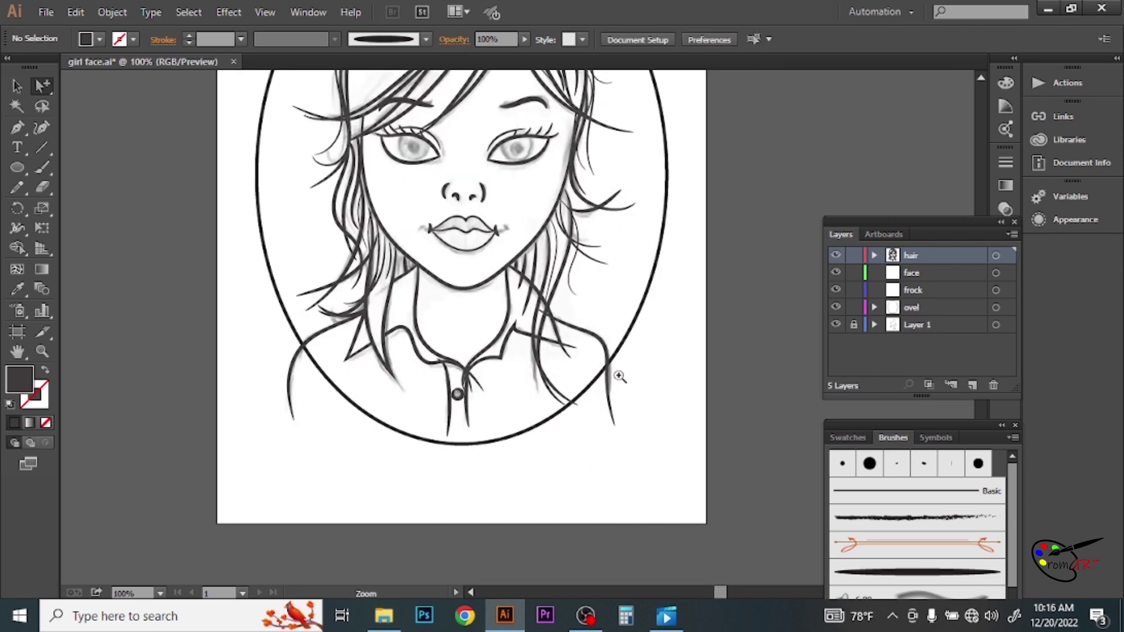
click(565, 348)
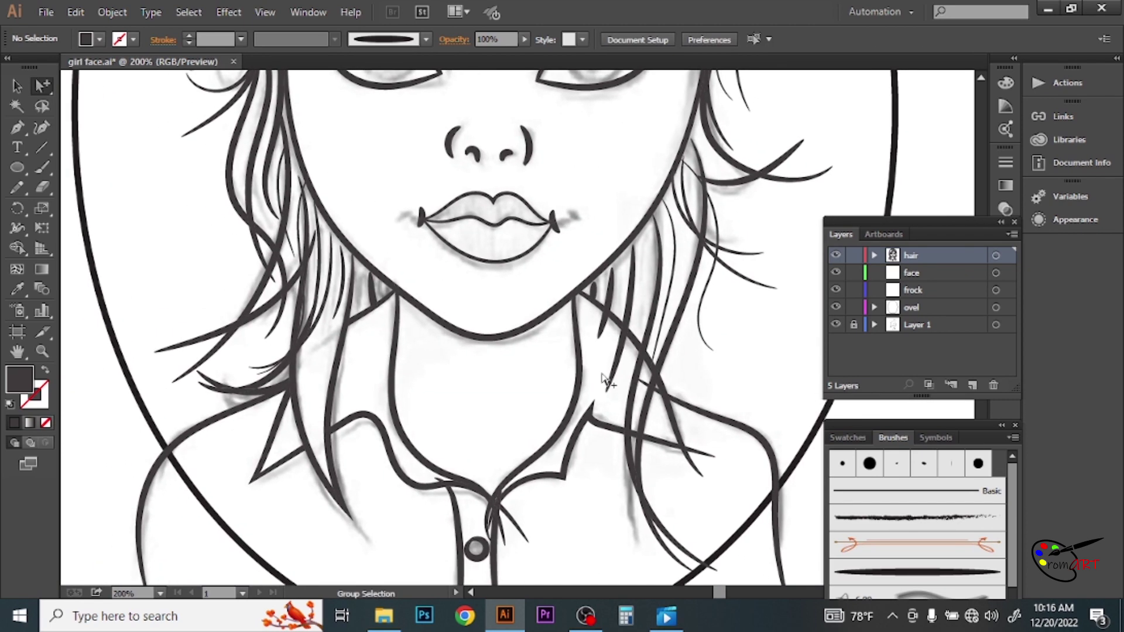
click(612, 369)
key(Delete)
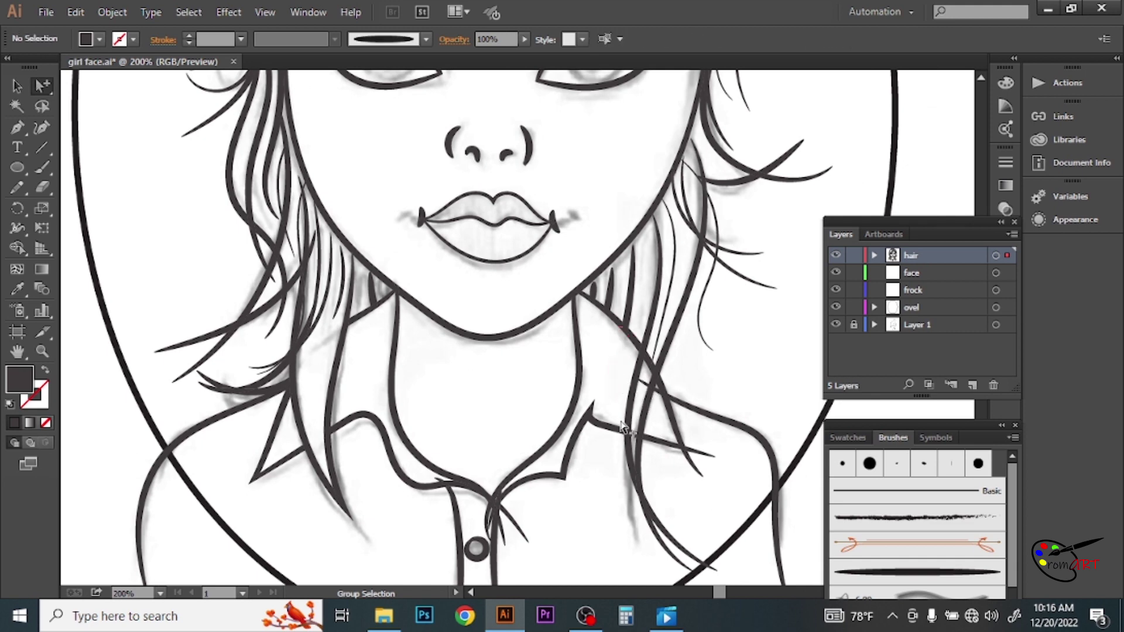
click(660, 398)
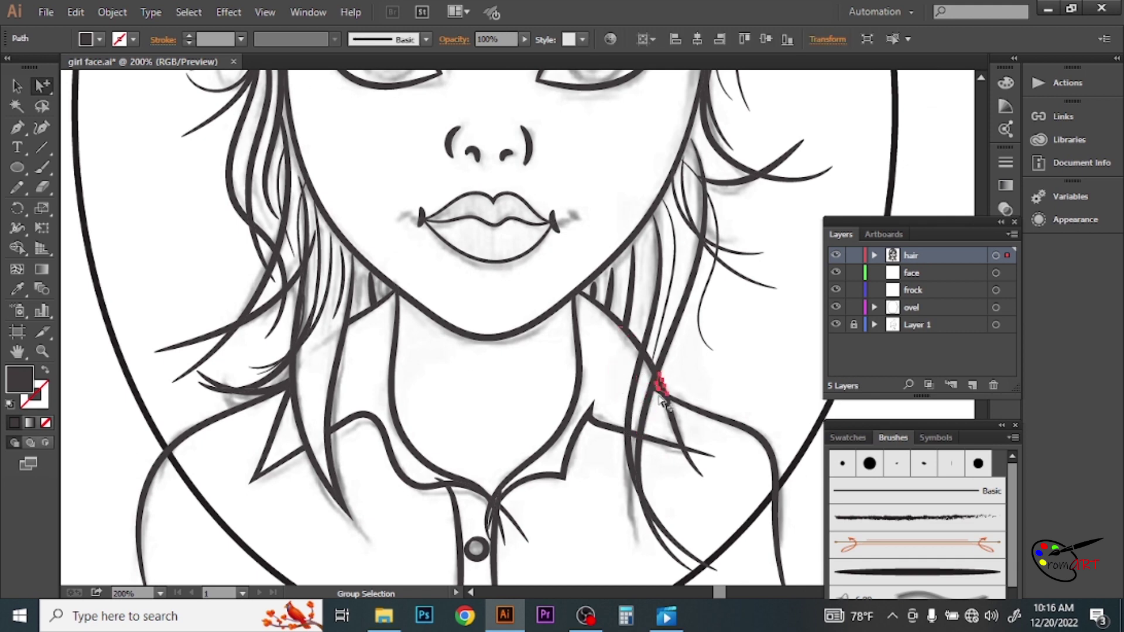
key(Delete)
Delete the small fragment at the end of a lower right hair strand
drag(680, 403, 735, 312)
click(671, 295)
drag(632, 410, 611, 348)
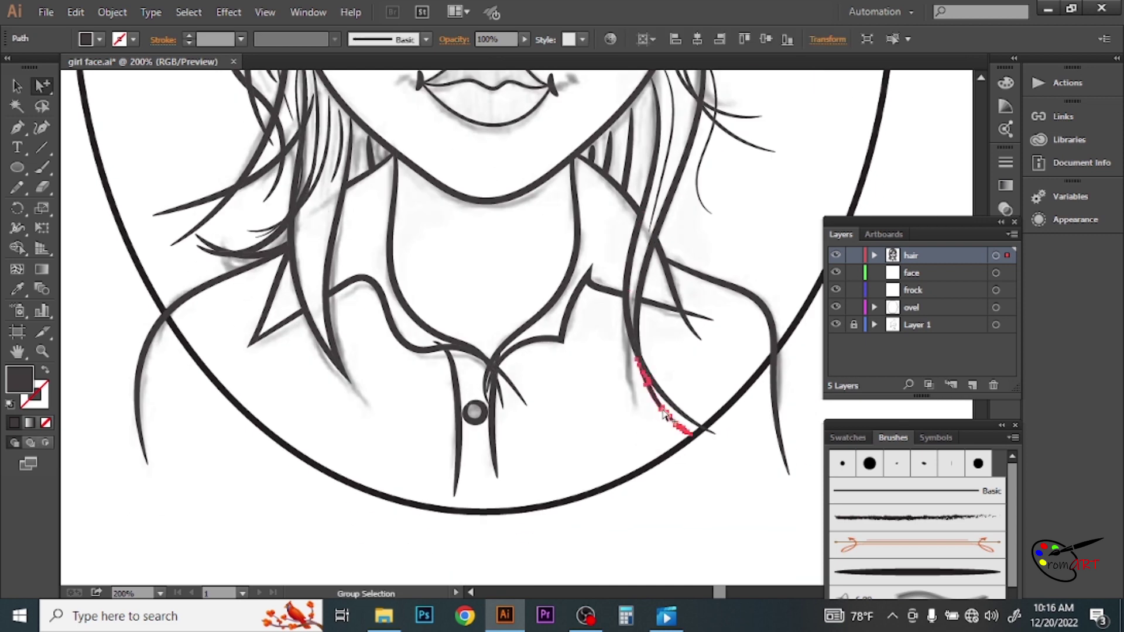
click(701, 342)
key(Delete)
scroll(667, 422, down, 1)
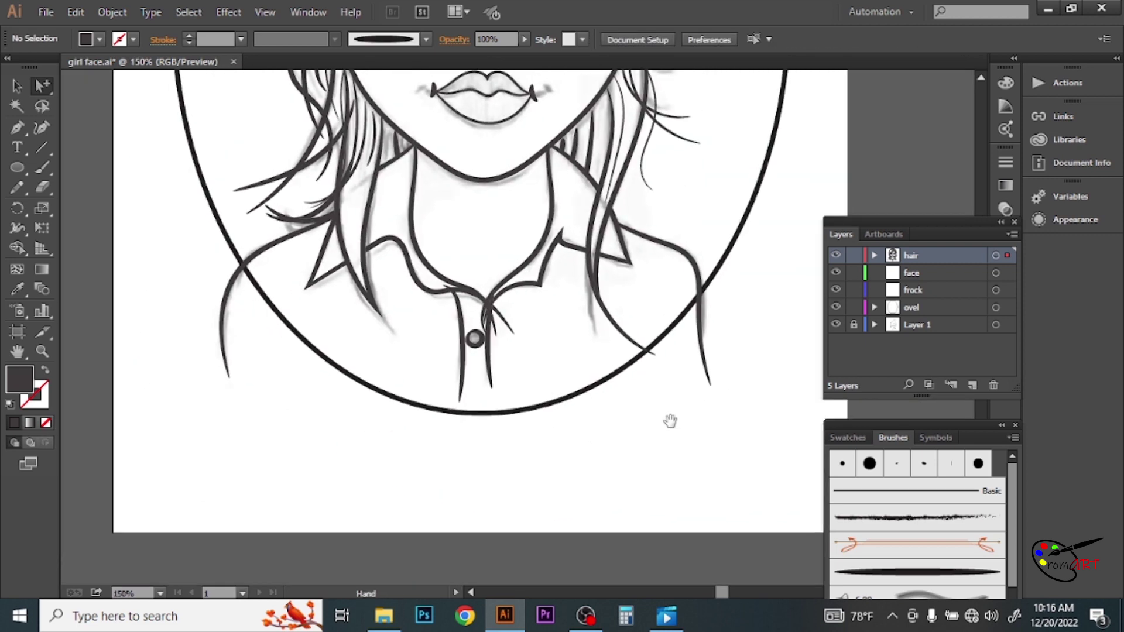
Delete the collar fragment and the thin overlapping strands at the collar point
drag(414, 333, 580, 430)
drag(613, 286, 653, 334)
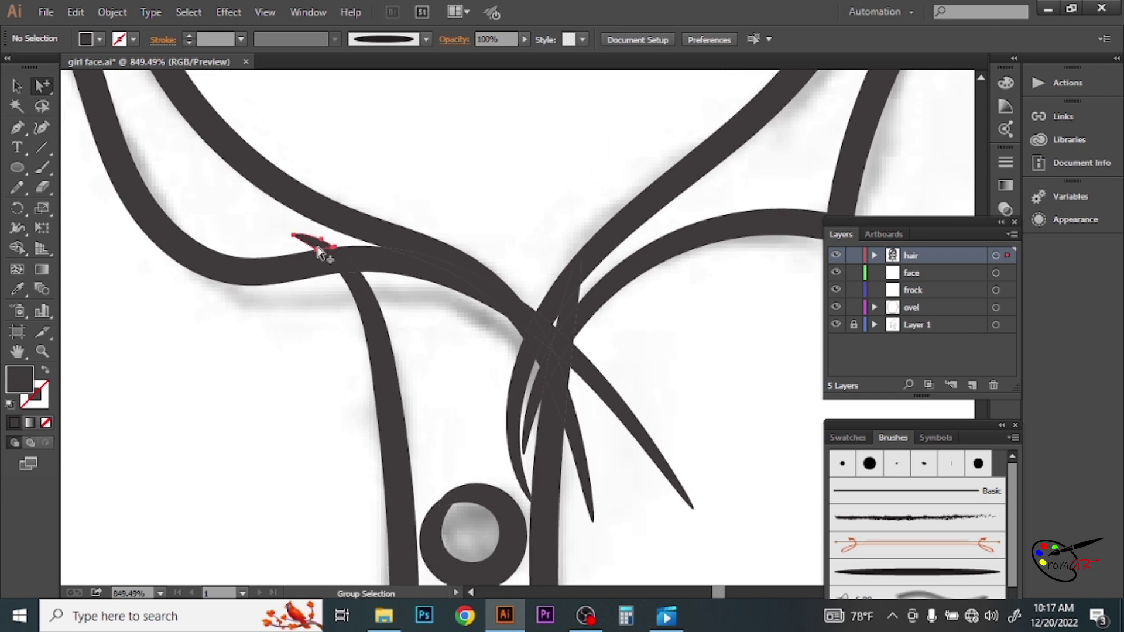
click(586, 314)
key(Delete)
drag(588, 496, 530, 442)
key(Delete)
click(534, 437)
key(Delete)
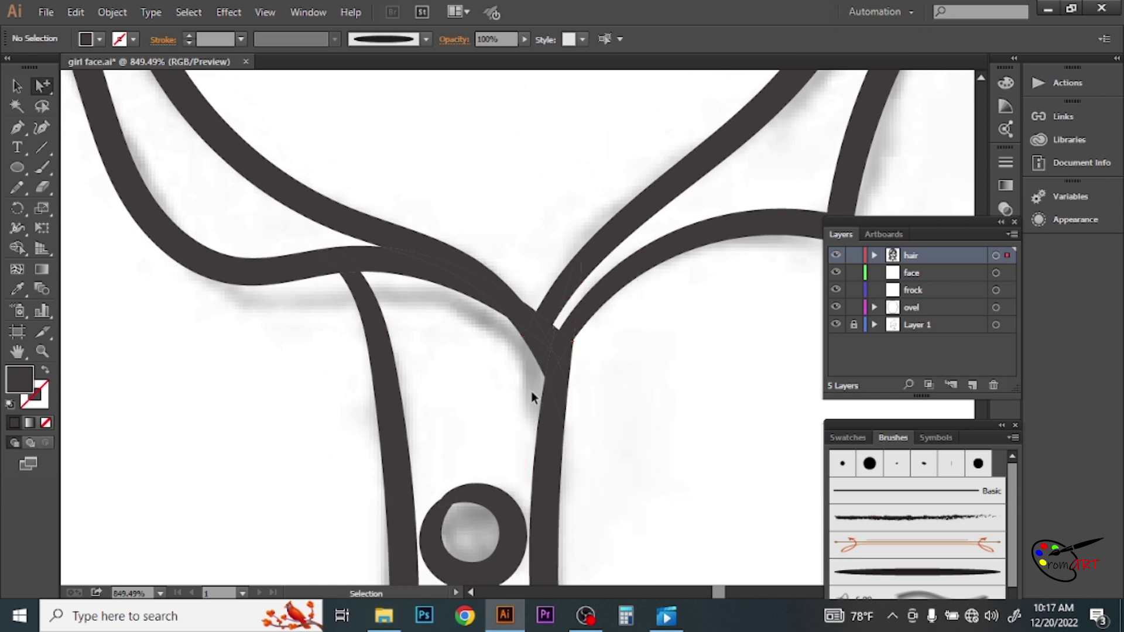
Fit the artboard in view and select the hair and oval groups together
key(ctrl+0)
scroll(669, 346, up, 5)
key(v)
drag(665, 321, 492, 250)
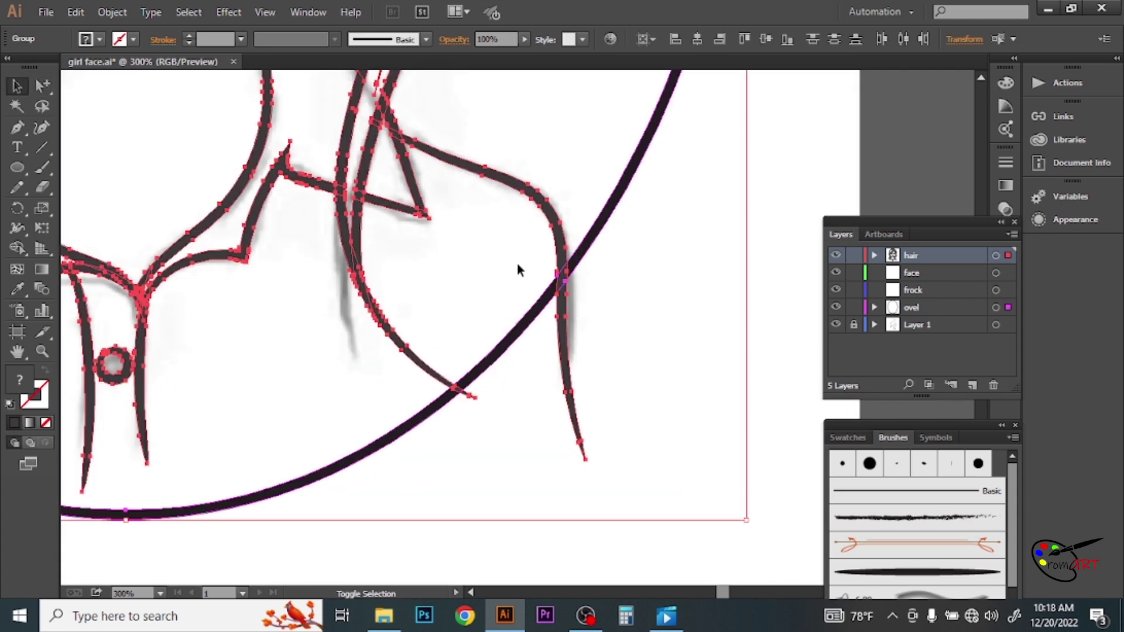
Erase the two hair tips poking outside the oval with the Shape Builder tool
key(shift+m)
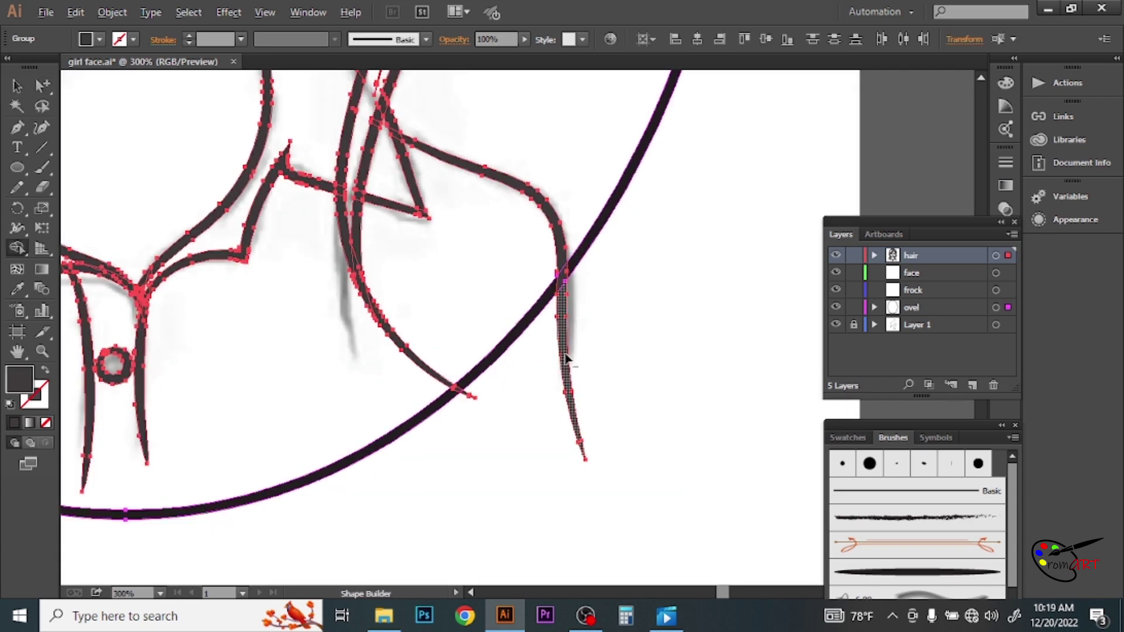
alt+click(566, 355)
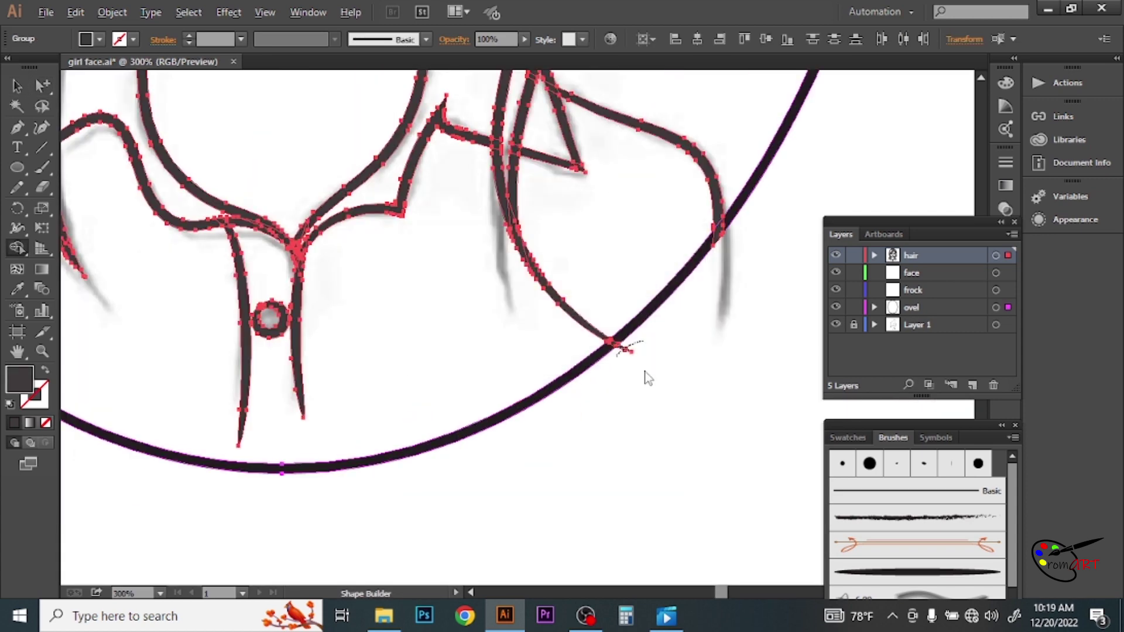
drag(176, 328, 355, 371)
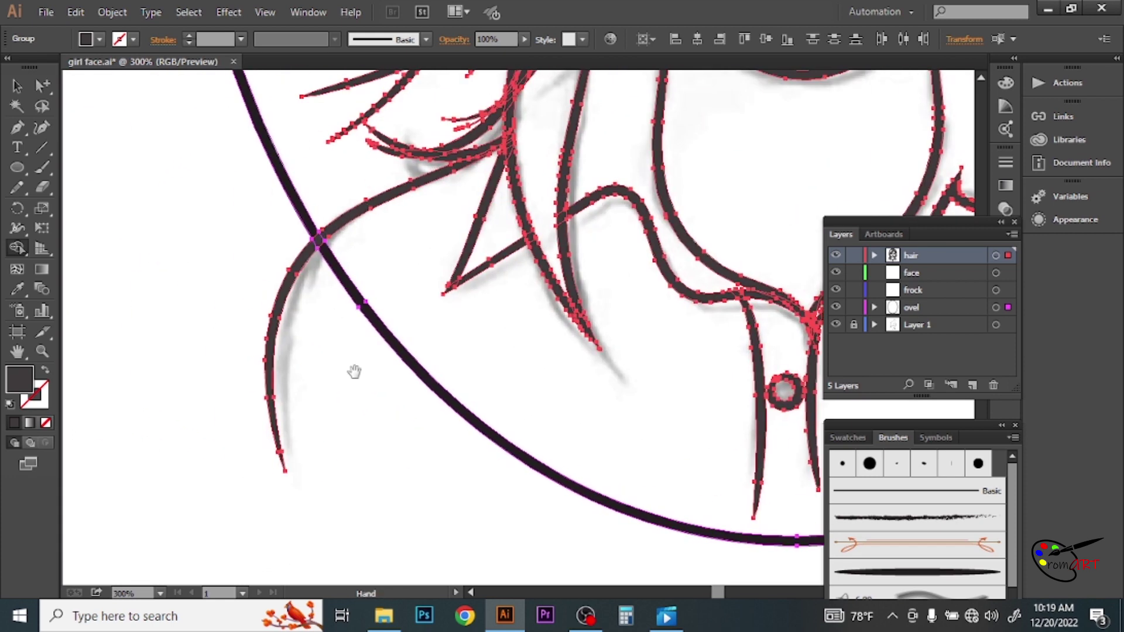
alt+click(266, 359)
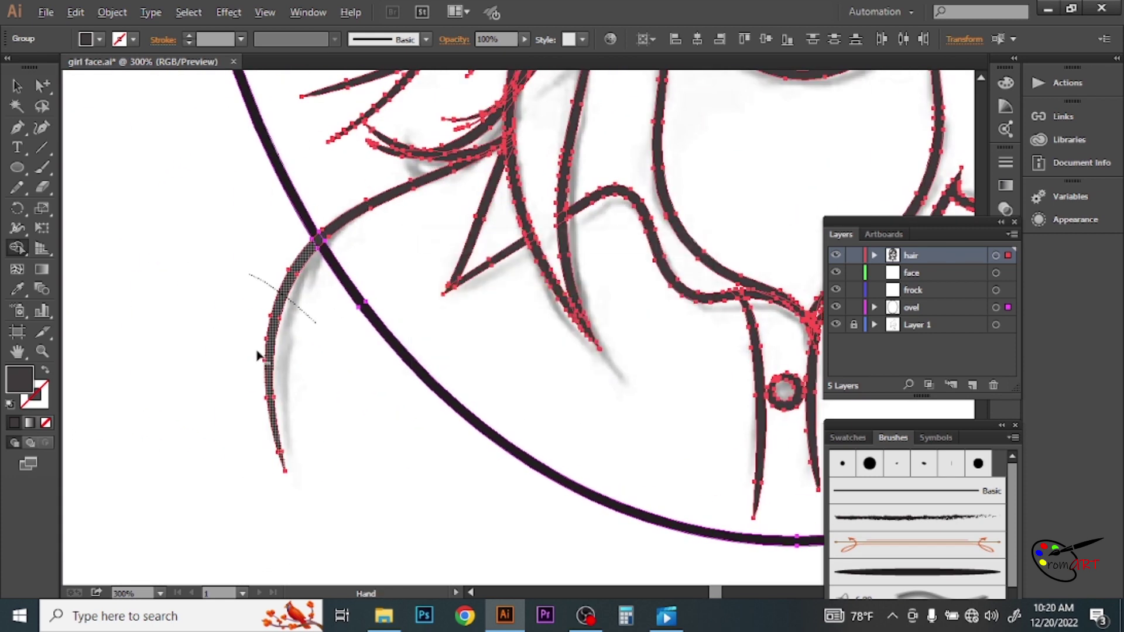
key(ctrl+0)
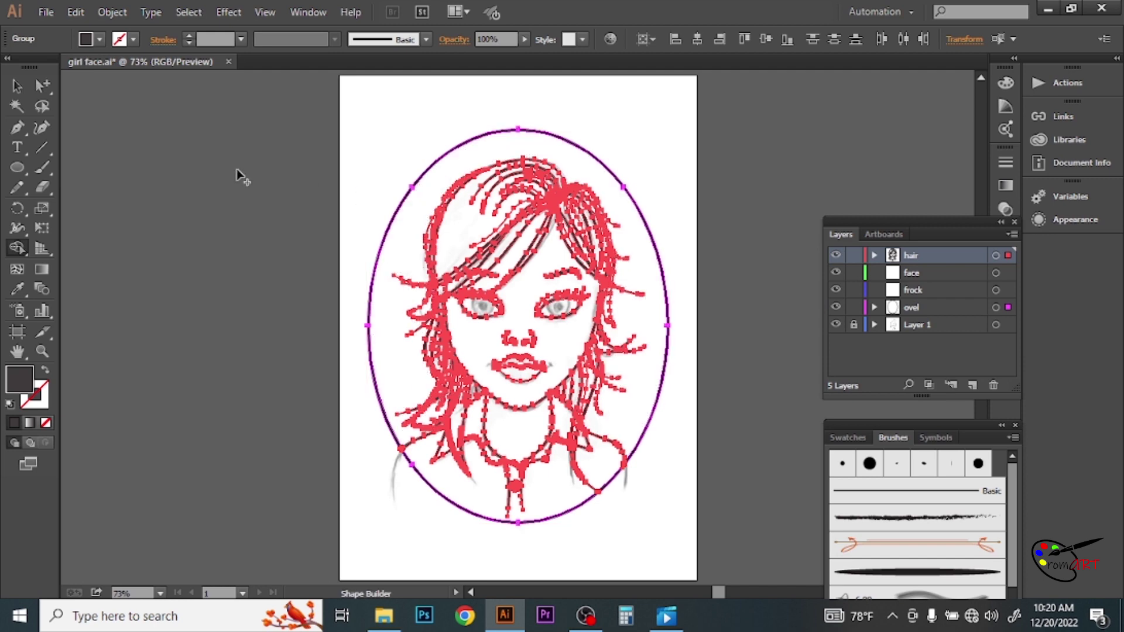
Make the artwork a Live Paint group and hide the sketch layer
click(15, 86)
click(117, 13)
mouse_move(130, 344)
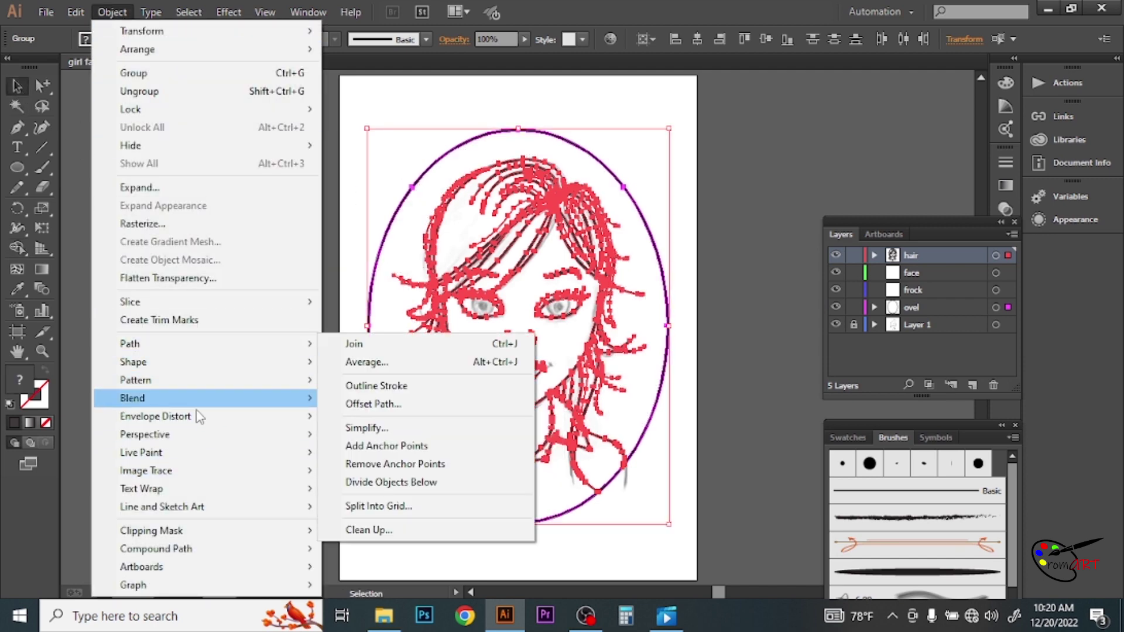
mouse_move(140, 453)
click(357, 453)
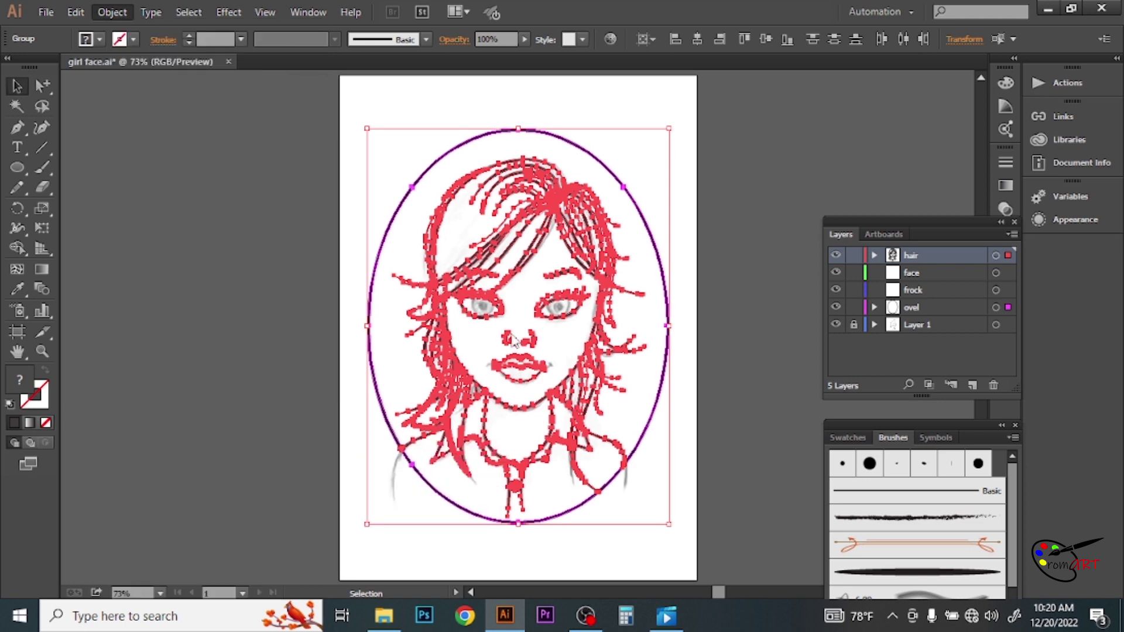
click(42, 85)
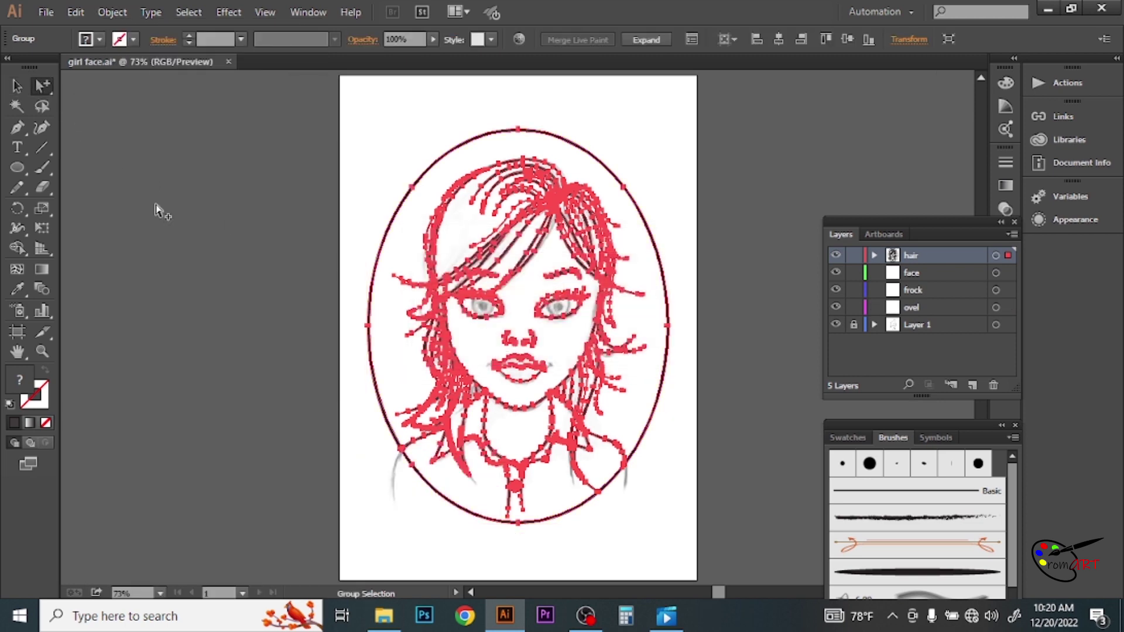
click(363, 459)
click(836, 325)
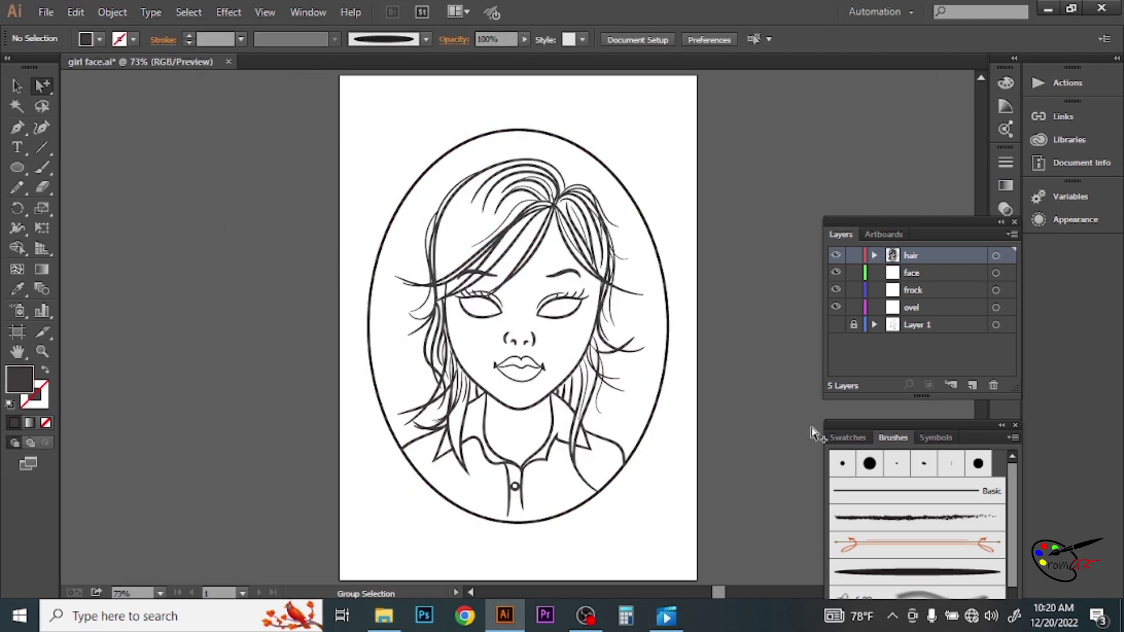
Use the Live Paint Bucket to fill the face, the gap above the eye and the neck tan
click(75, 273)
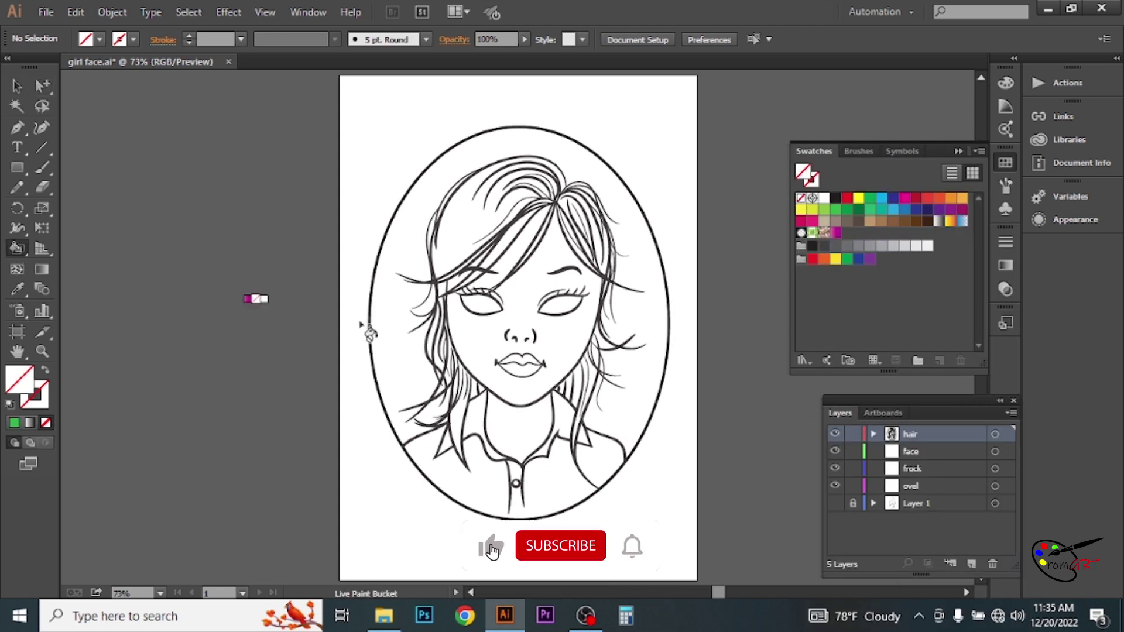
click(871, 220)
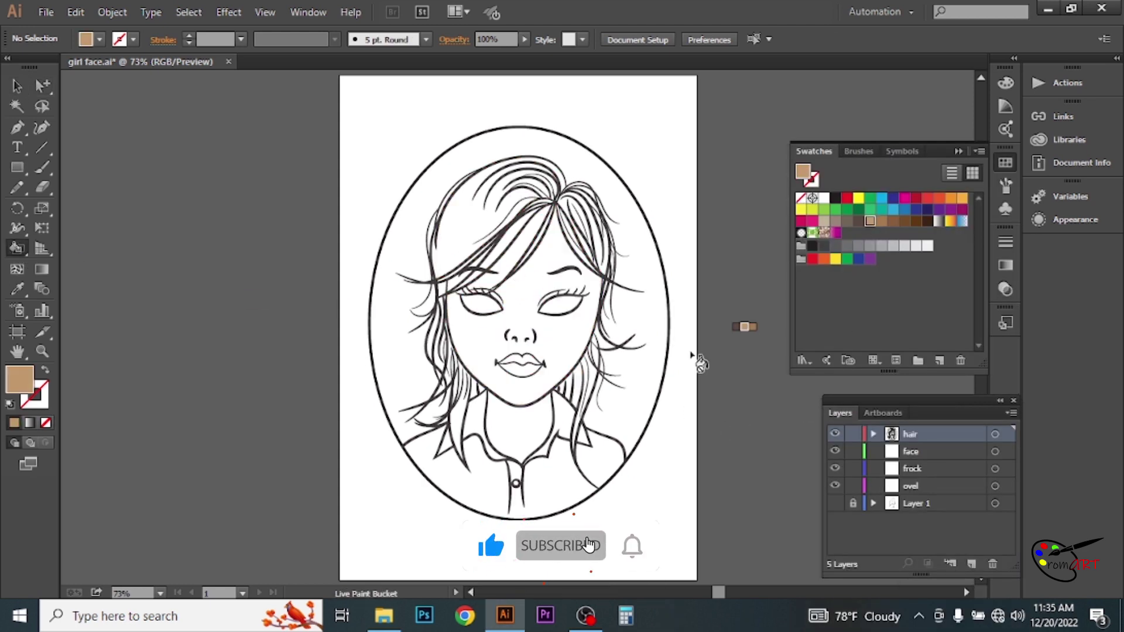
click(567, 343)
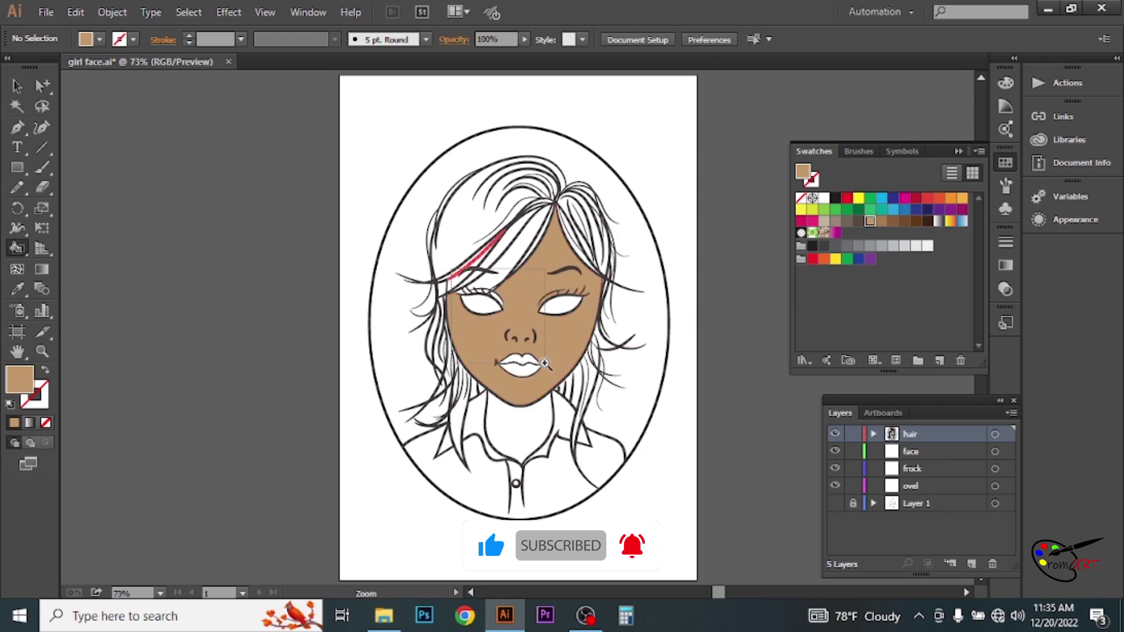
scroll(493, 283, up, 5)
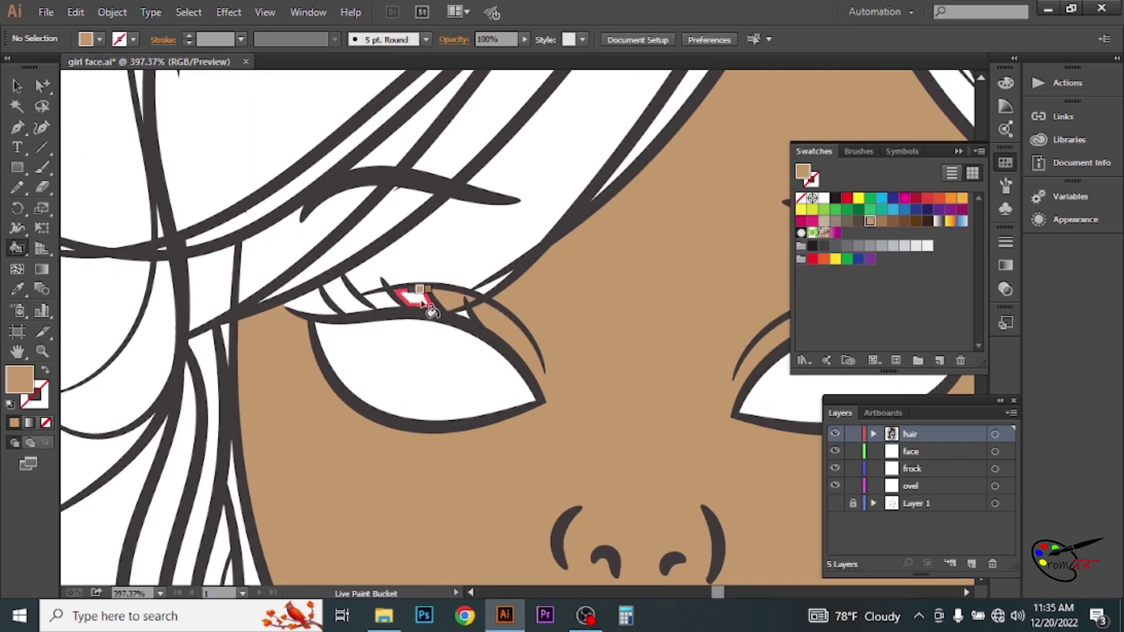
click(459, 246)
drag(530, 278, 463, 405)
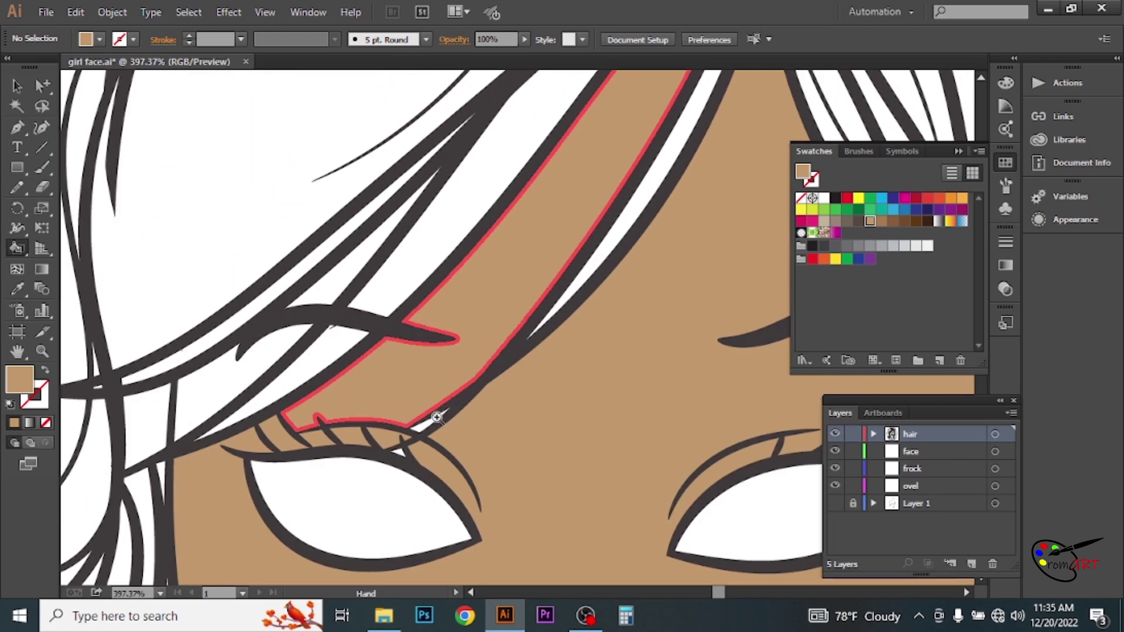
scroll(417, 427, down, 2)
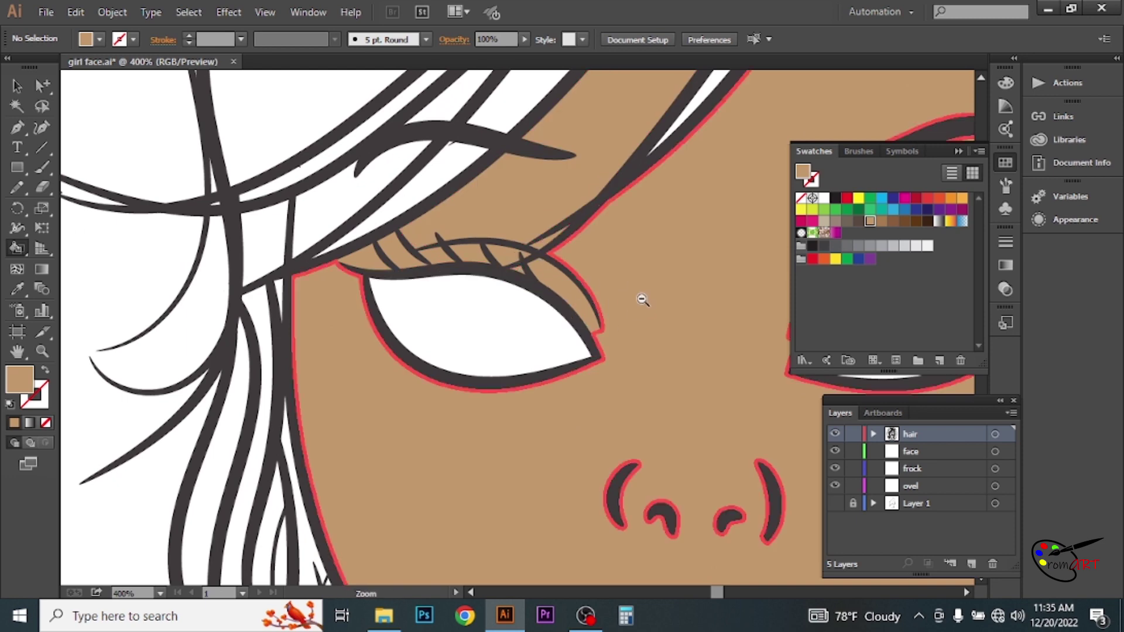
scroll(643, 299, down, 1)
click(447, 288)
scroll(574, 427, down, 1)
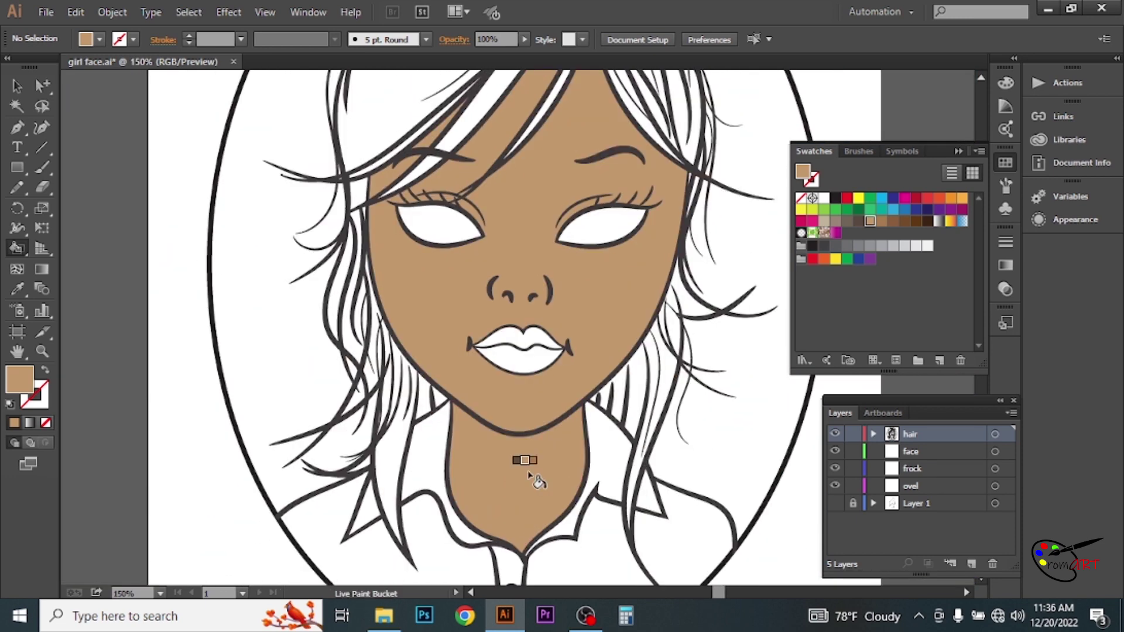
Paint the lips red and both collars and the rest of the shirt green
click(536, 346)
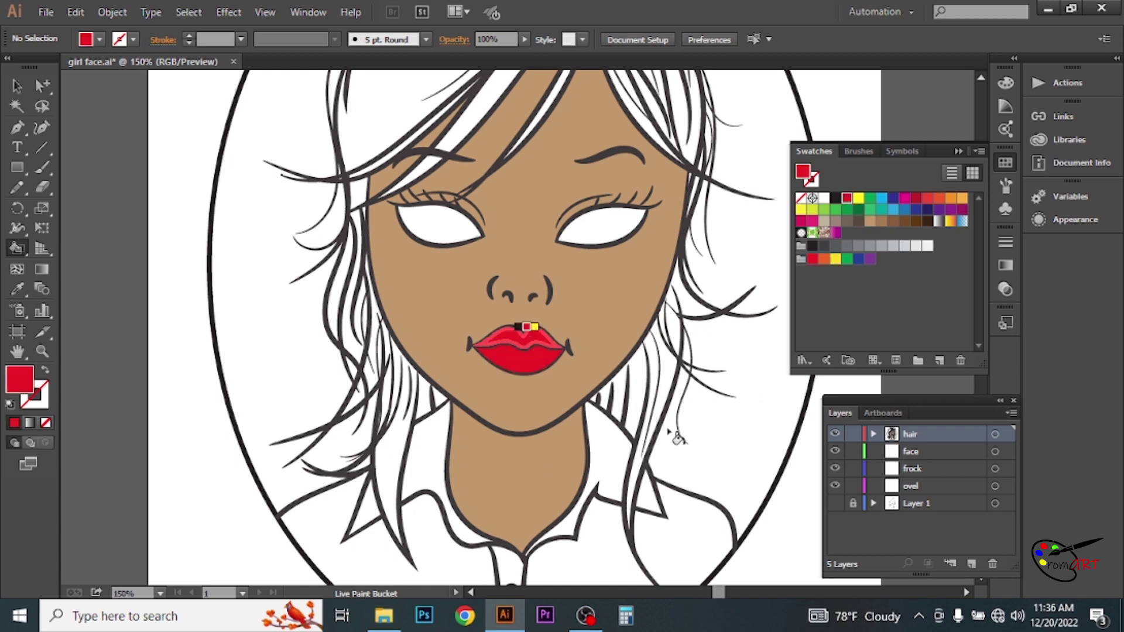
click(824, 210)
scroll(655, 351, down, 2)
click(630, 404)
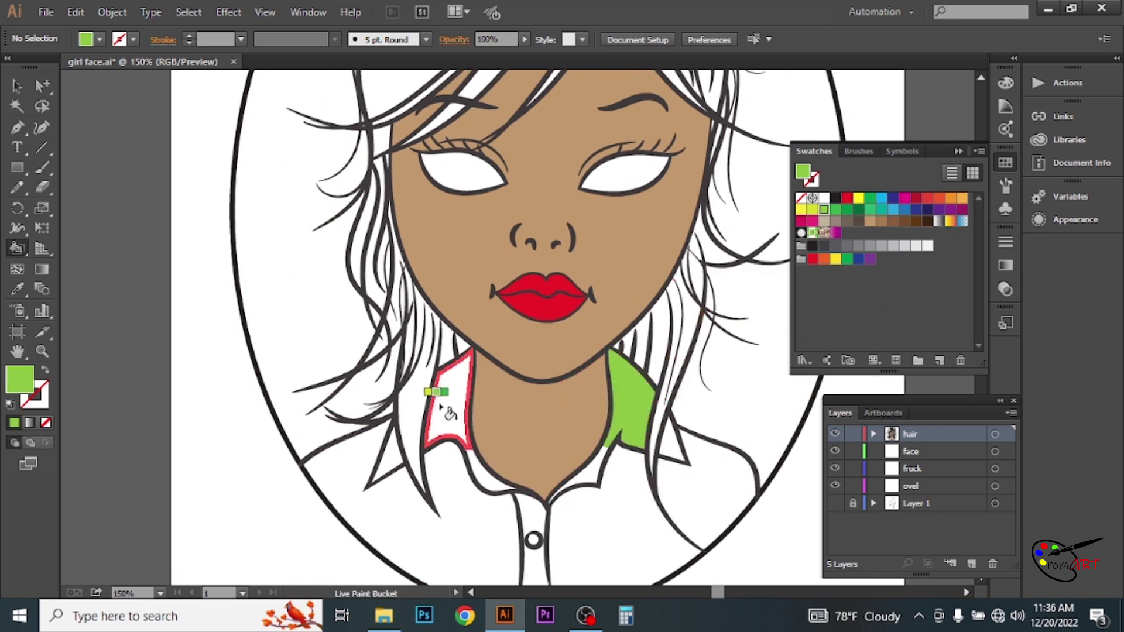
click(443, 409)
drag(635, 490, 717, 494)
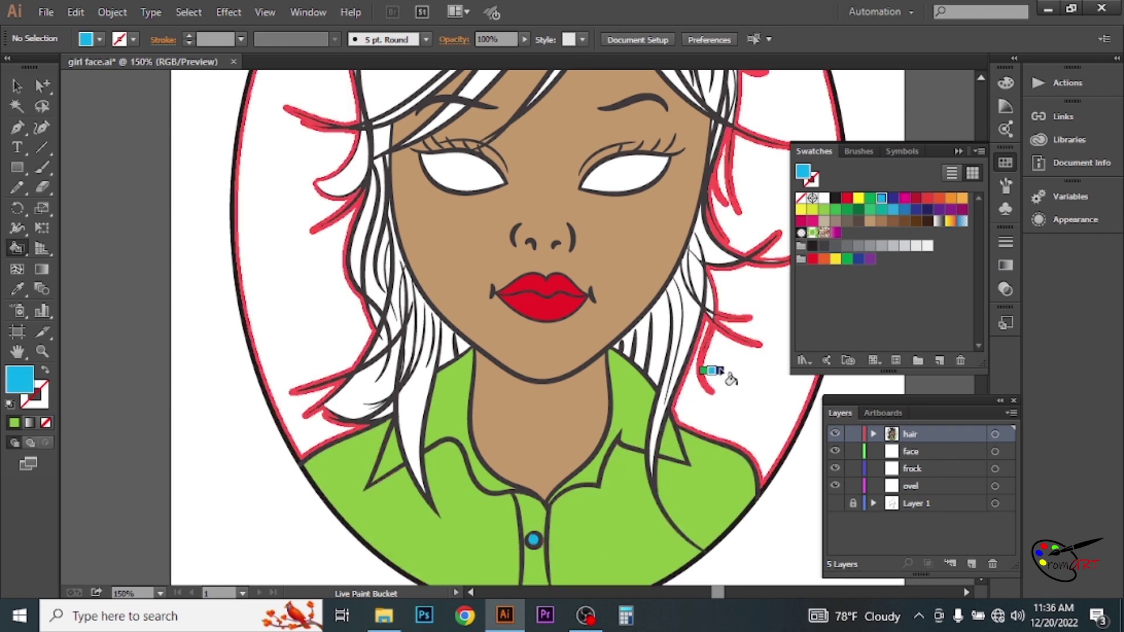
scroll(717, 375, up, 3)
scroll(779, 269, up, 1)
click(937, 200)
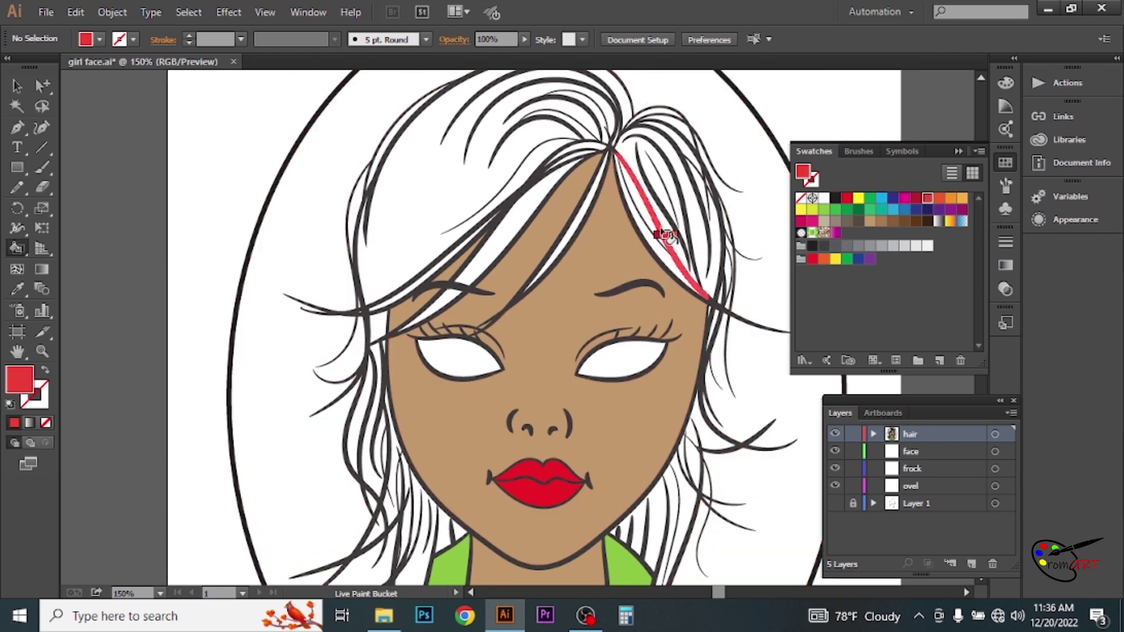
Pick an orange-red swatch and fill the top hair sections and strands on both sides
click(459, 188)
click(430, 210)
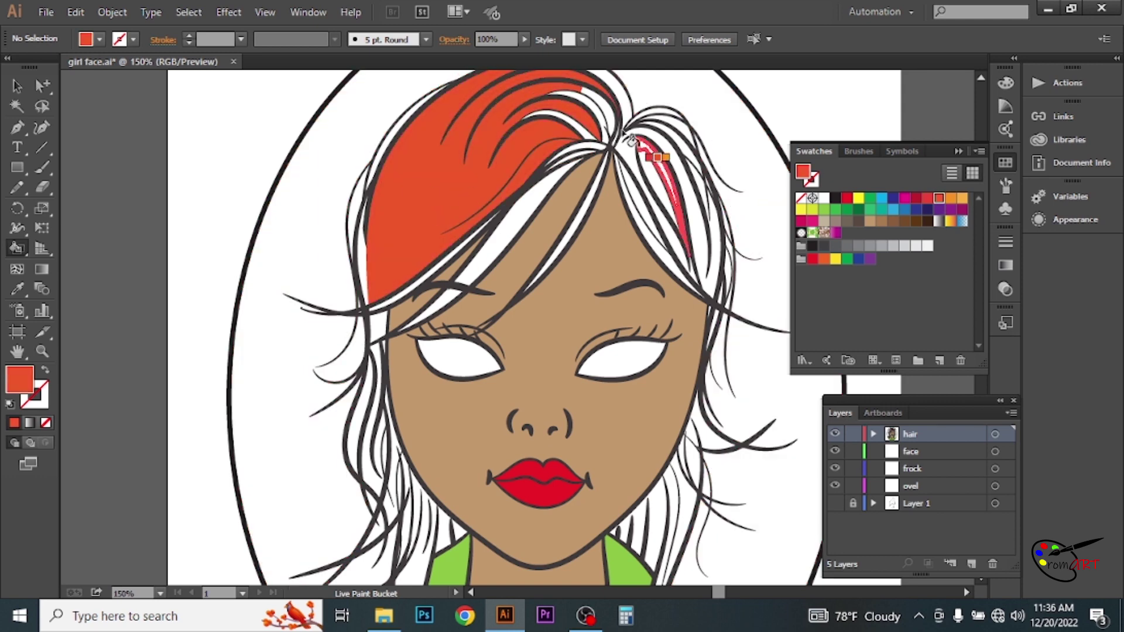
key(ctrl+equal)
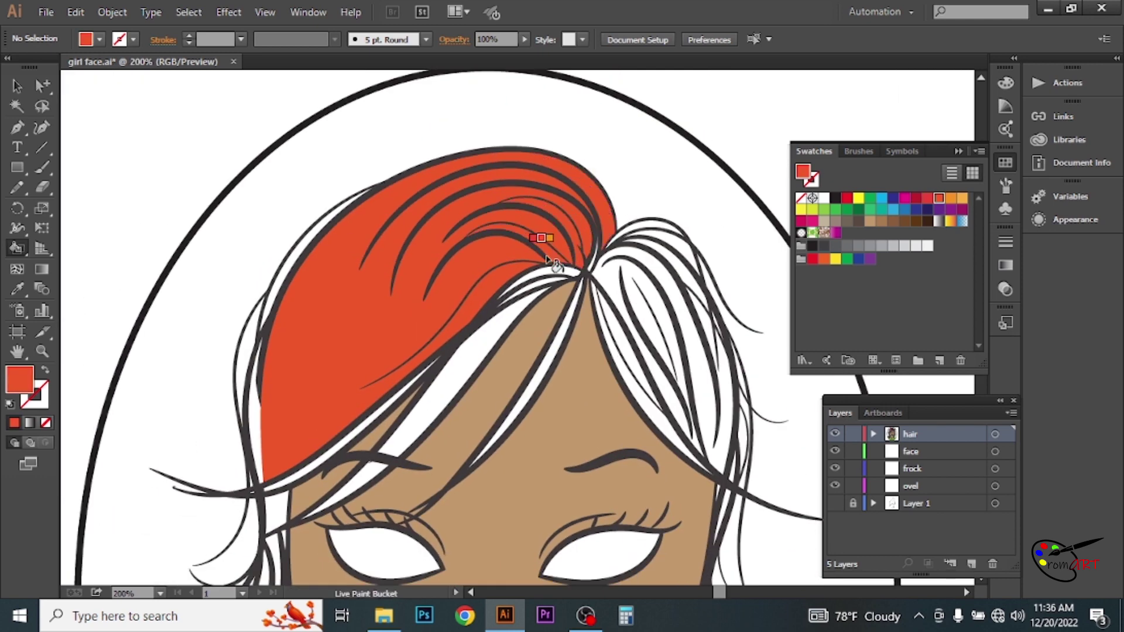
click(550, 287)
click(468, 357)
click(364, 469)
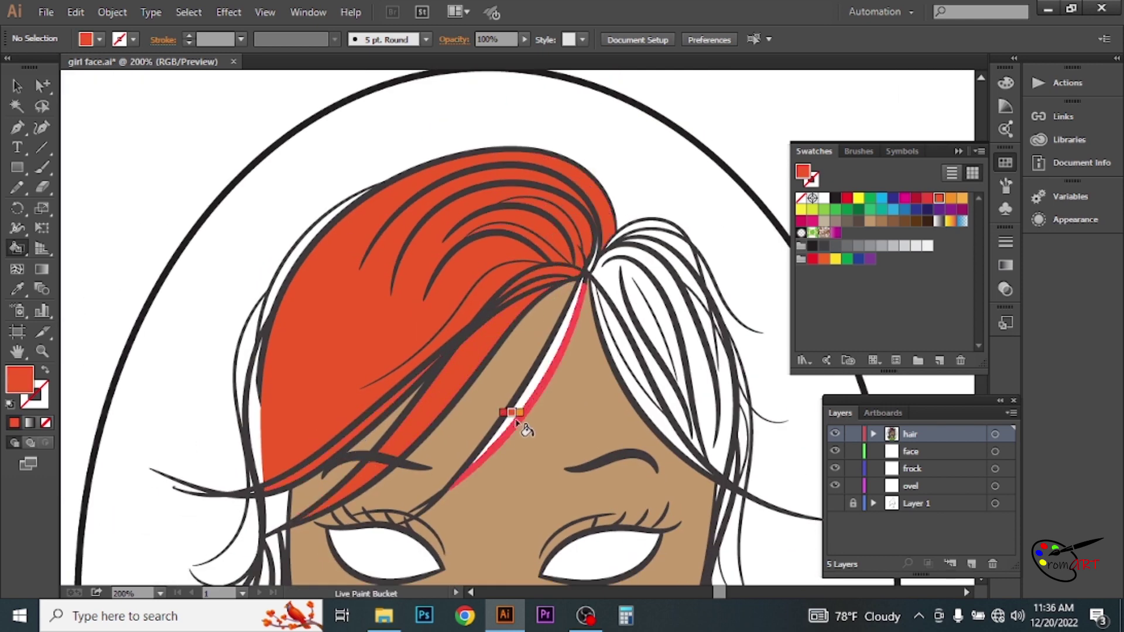
click(521, 425)
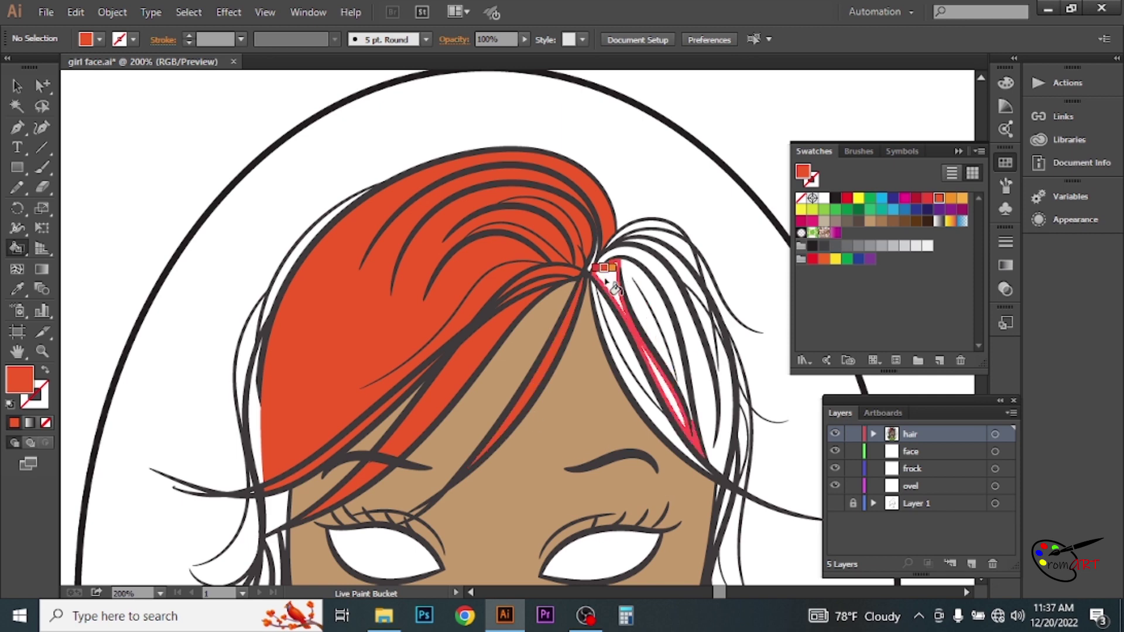
click(635, 303)
click(665, 273)
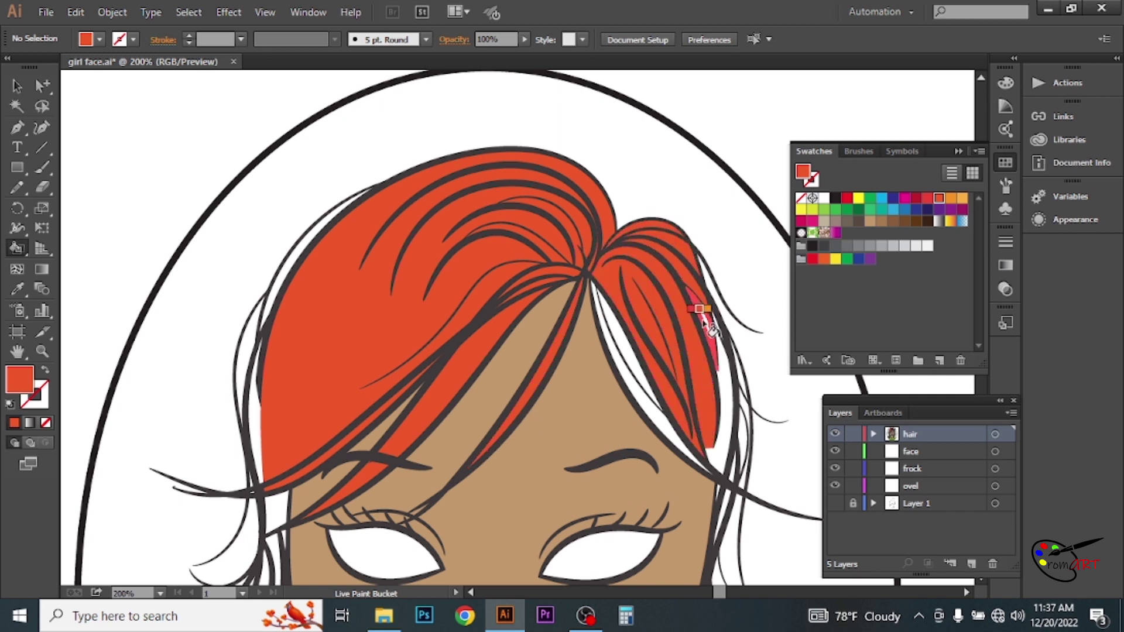
drag(700, 308, 592, 148)
click(612, 234)
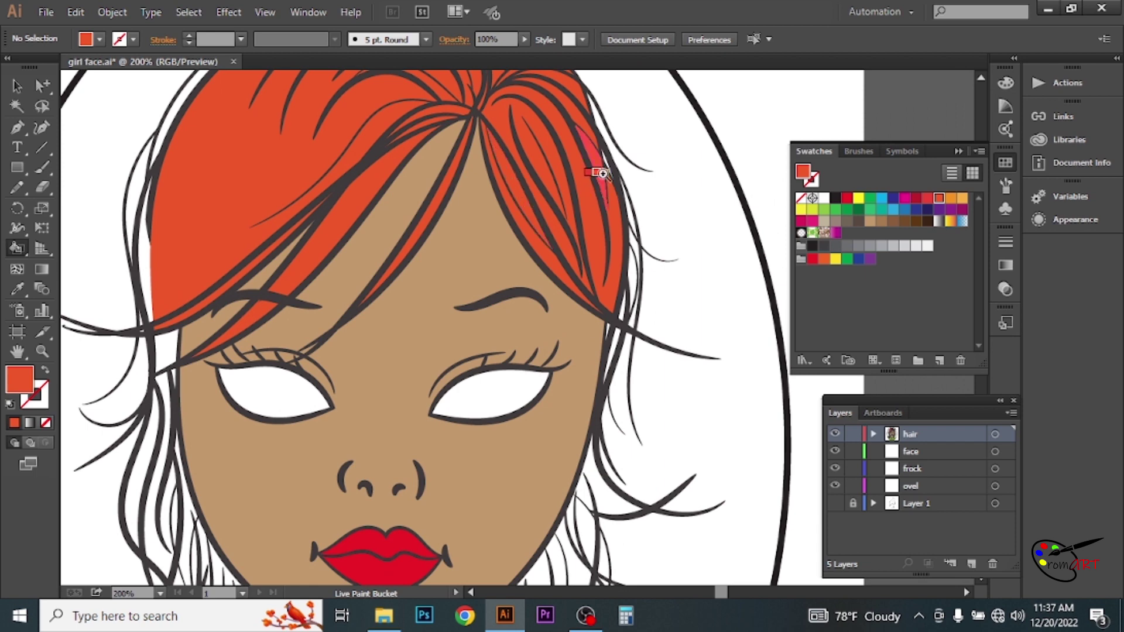
Fill the hair strand beside the cheek and the three strands right of the chin orange-red
scroll(598, 173, up, 1)
drag(603, 174, 589, 257)
scroll(585, 234, down, 3)
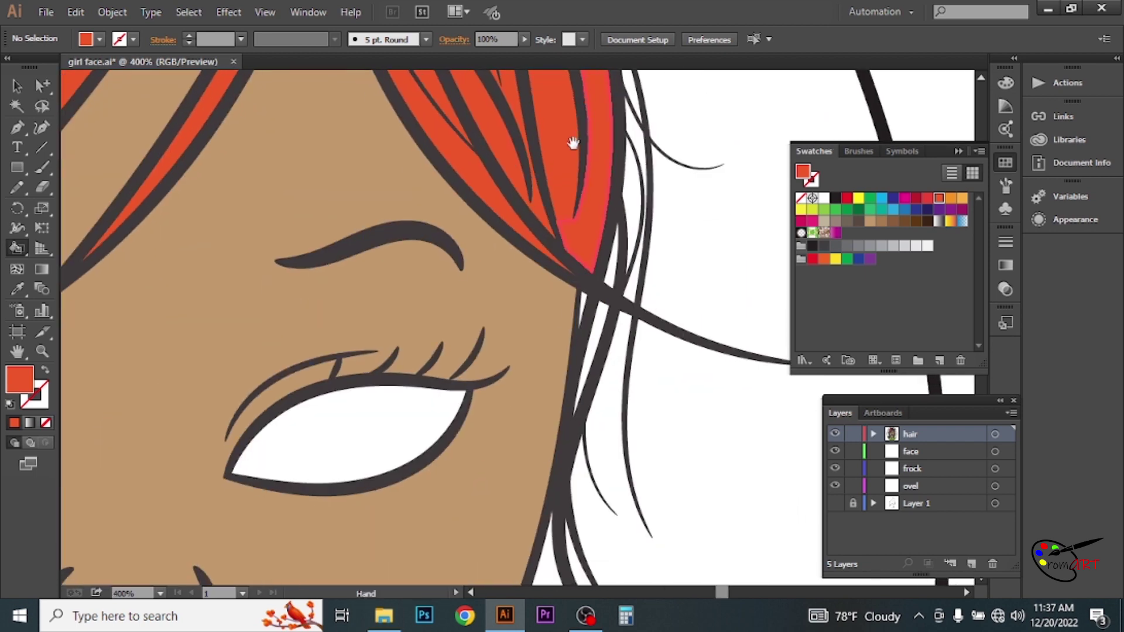
scroll(586, 234, down, 2)
scroll(623, 321, up, 3)
scroll(644, 305, down, 2)
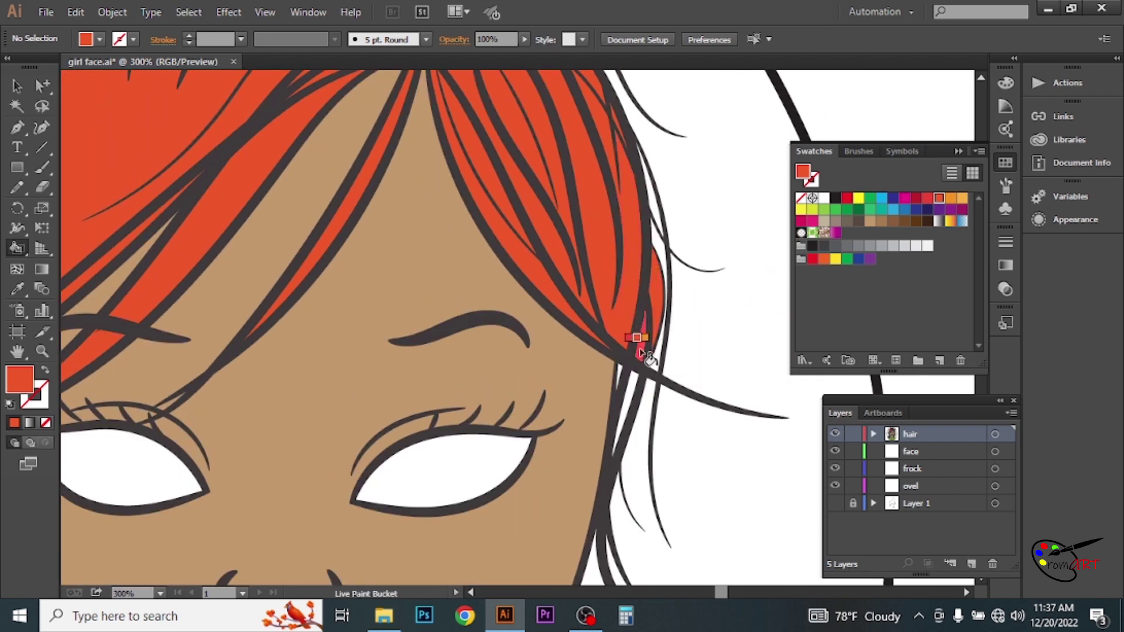
scroll(641, 340, down, 3)
scroll(658, 221, down, 5)
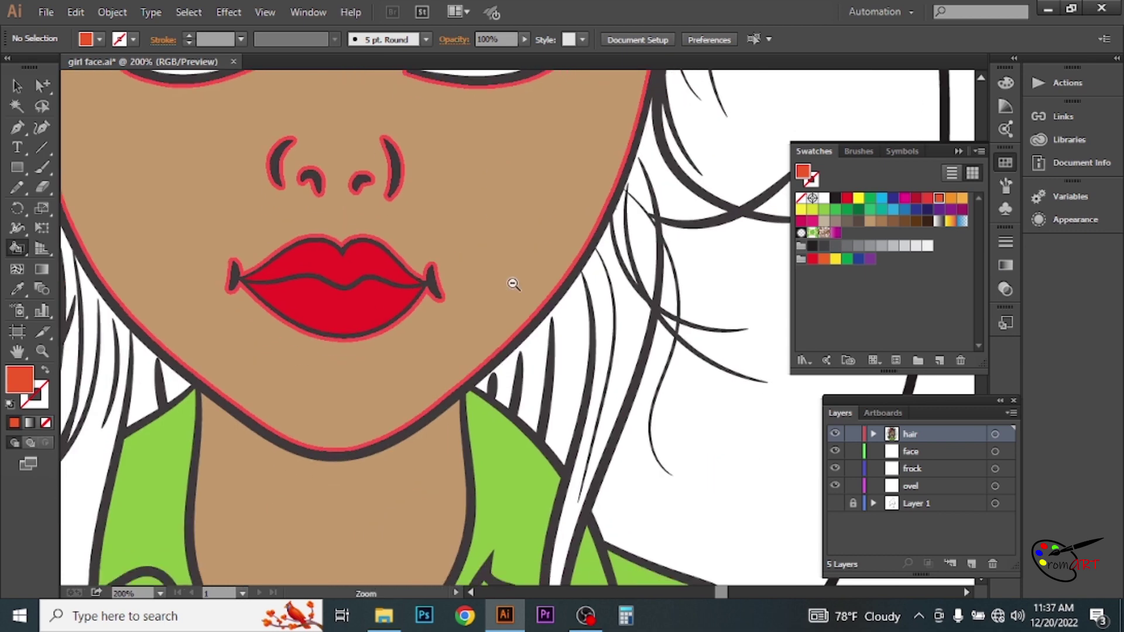
scroll(513, 284, up, 5)
click(605, 419)
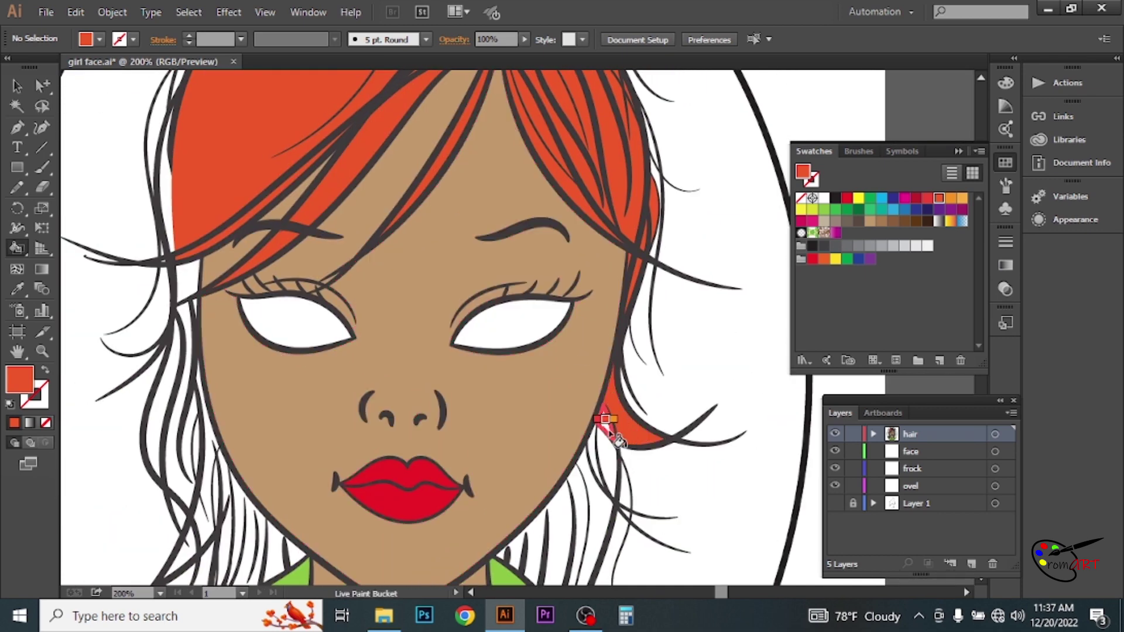
scroll(590, 445, down, 5)
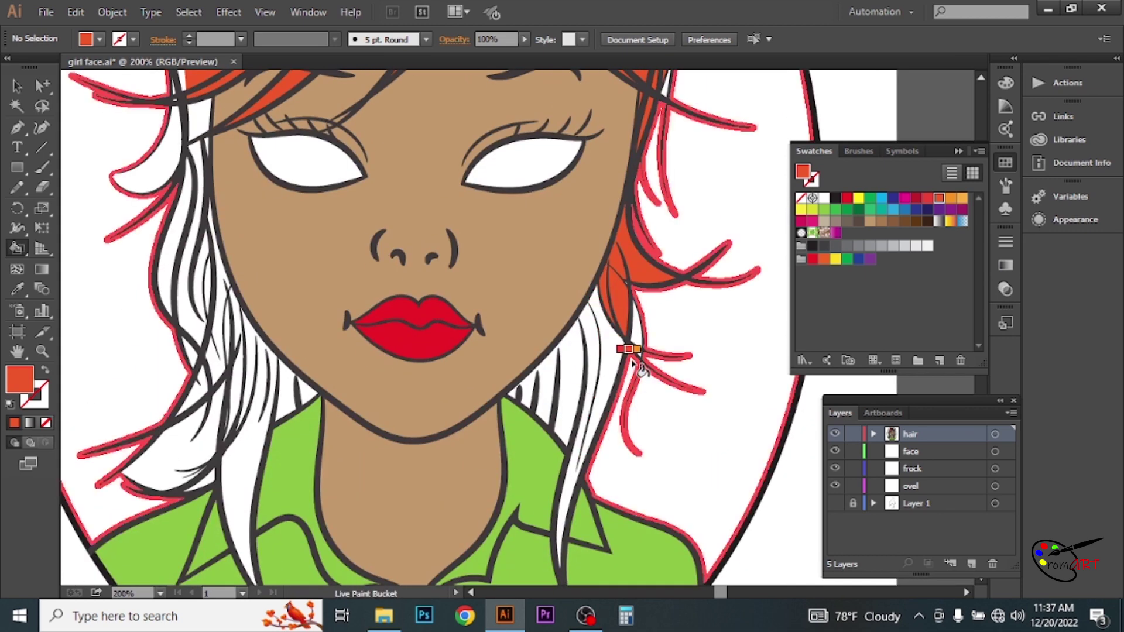
click(589, 375)
click(551, 375)
click(524, 390)
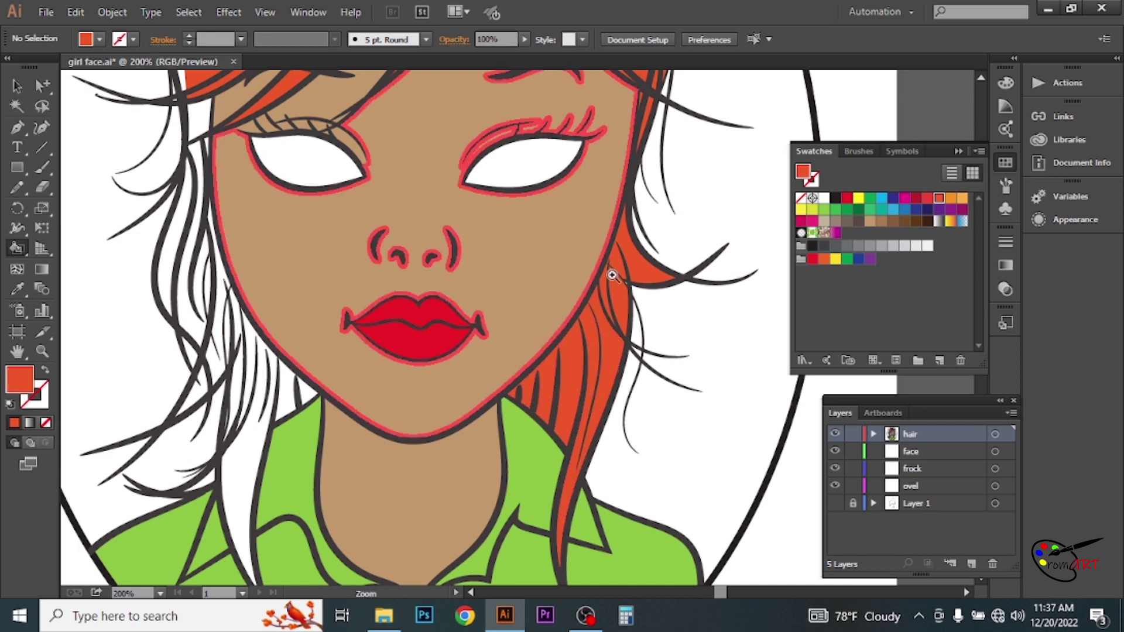
Fill the thin white hair strips on the left side orange-red
click(594, 264)
key(ctrl+0)
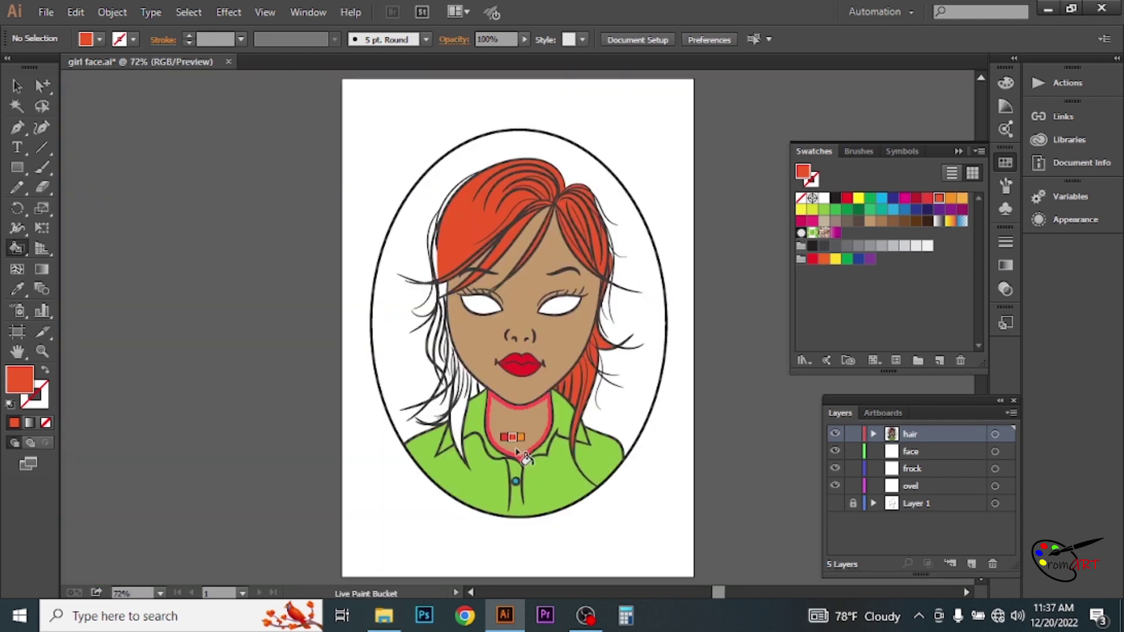
alt+scroll(446, 234, up, 1)
alt+scroll(442, 301, up, 1)
click(436, 333)
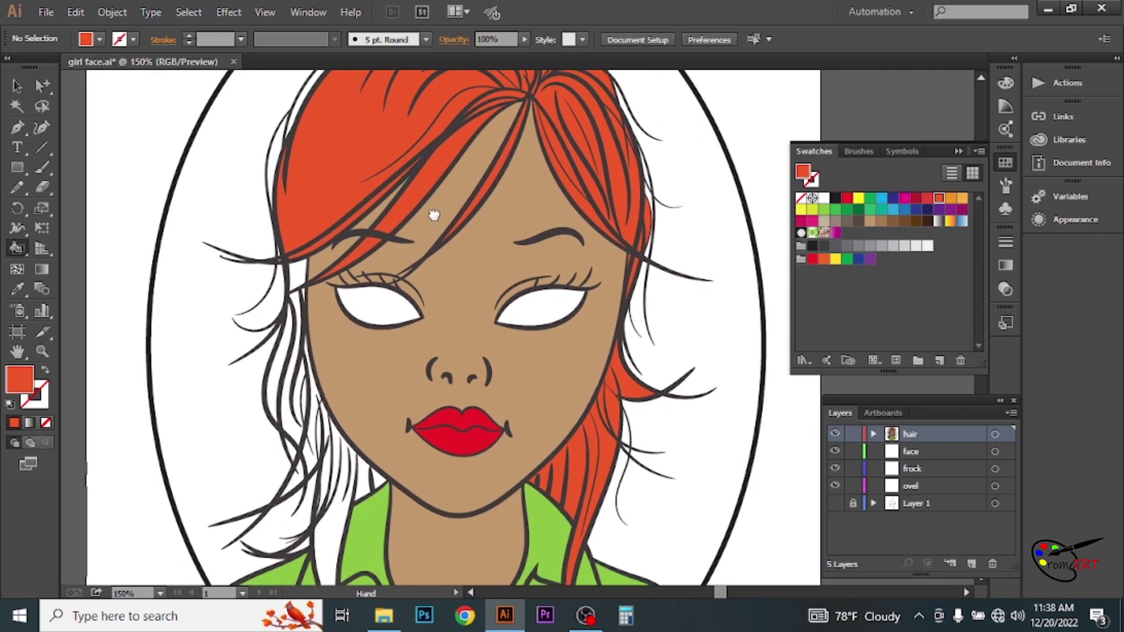
mouse_move(585, 327)
mouse_down()
mouse_move(434, 214)
mouse_move(574, 361)
mouse_move(501, 274)
mouse_up()
click(399, 369)
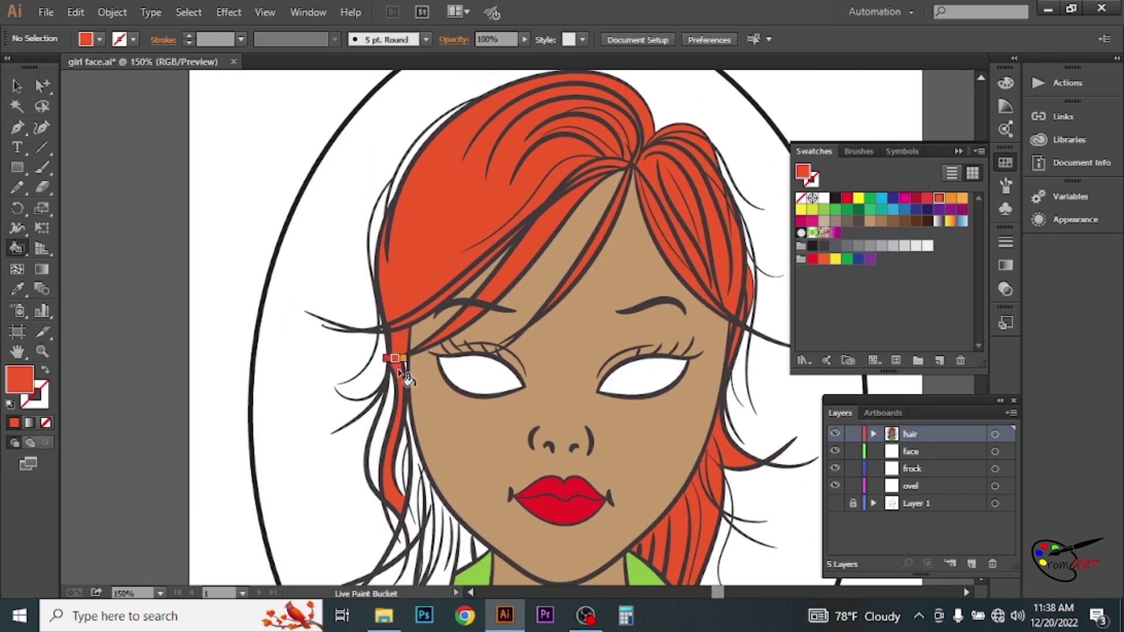
Fill the last white hair strand on the left orange-red and zoom out to review the portrait
alt+scroll(398, 371, up, 1)
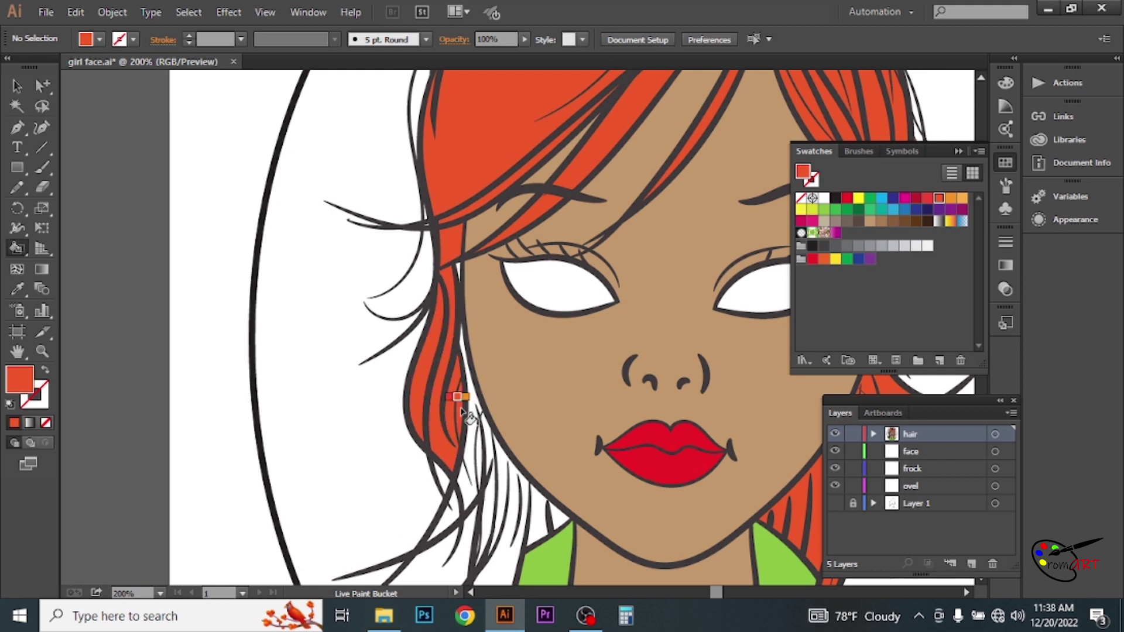
alt+scroll(463, 410, up, 1)
alt+scroll(362, 319, up, 1)
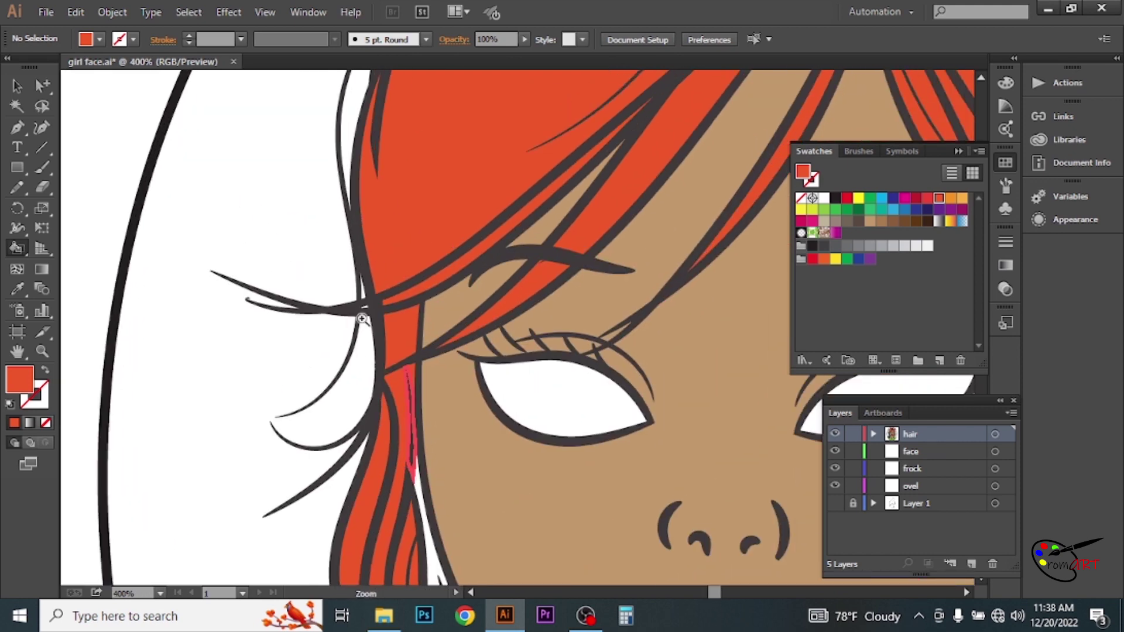
alt+click(362, 319)
alt+click(371, 364)
alt+click(468, 354)
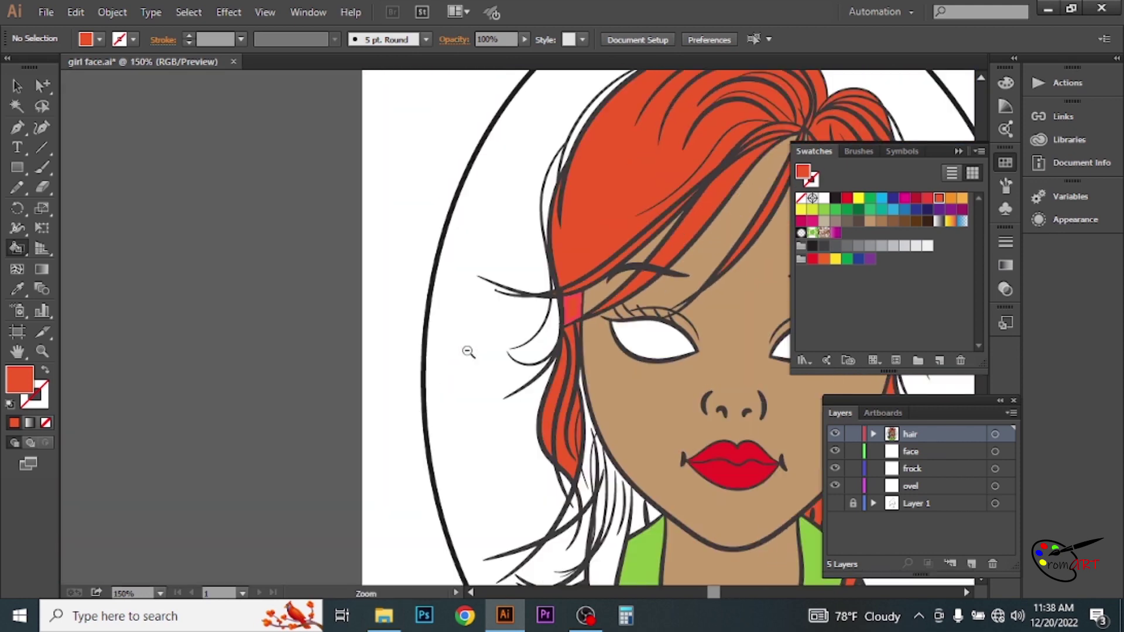
alt+click(469, 351)
click(434, 239)
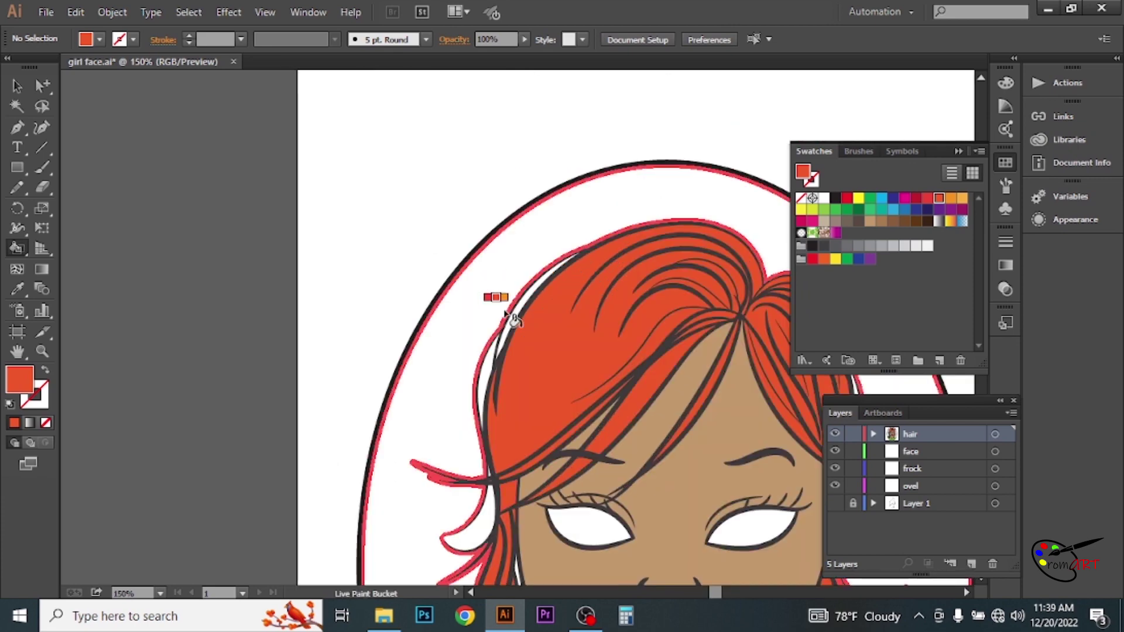
drag(582, 389, 491, 232)
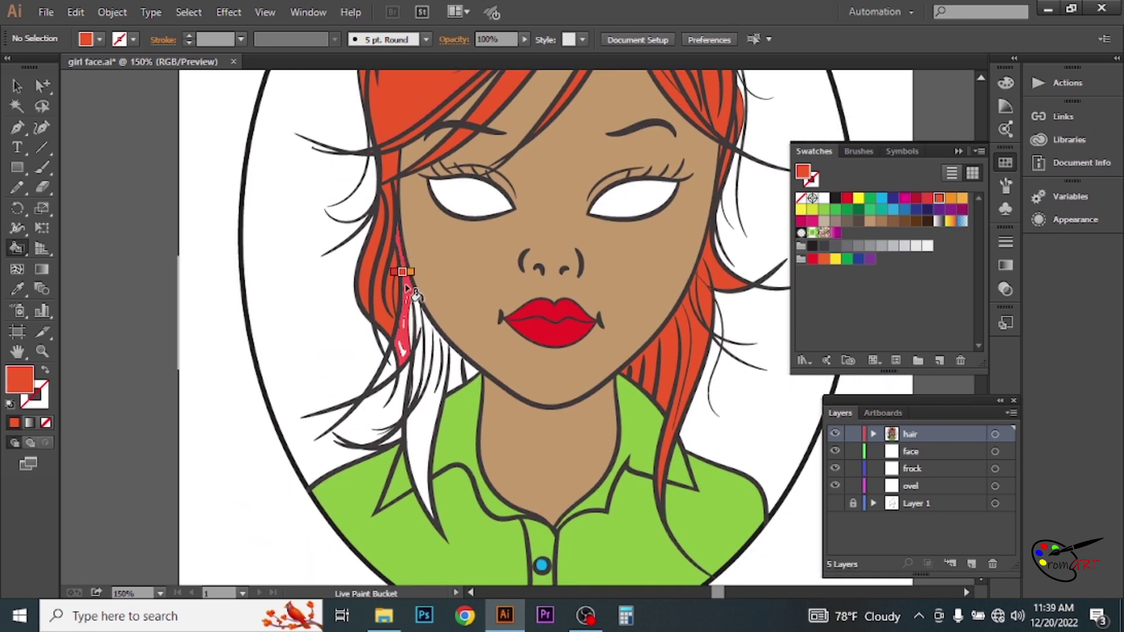
click(429, 425)
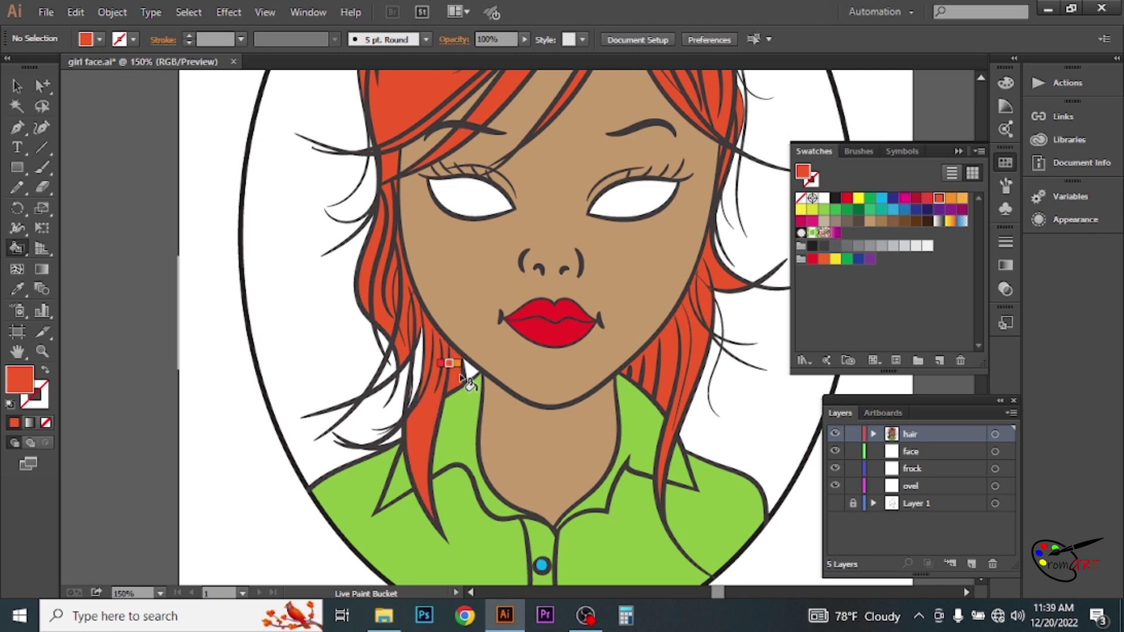
ctrl+alt+click(438, 299)
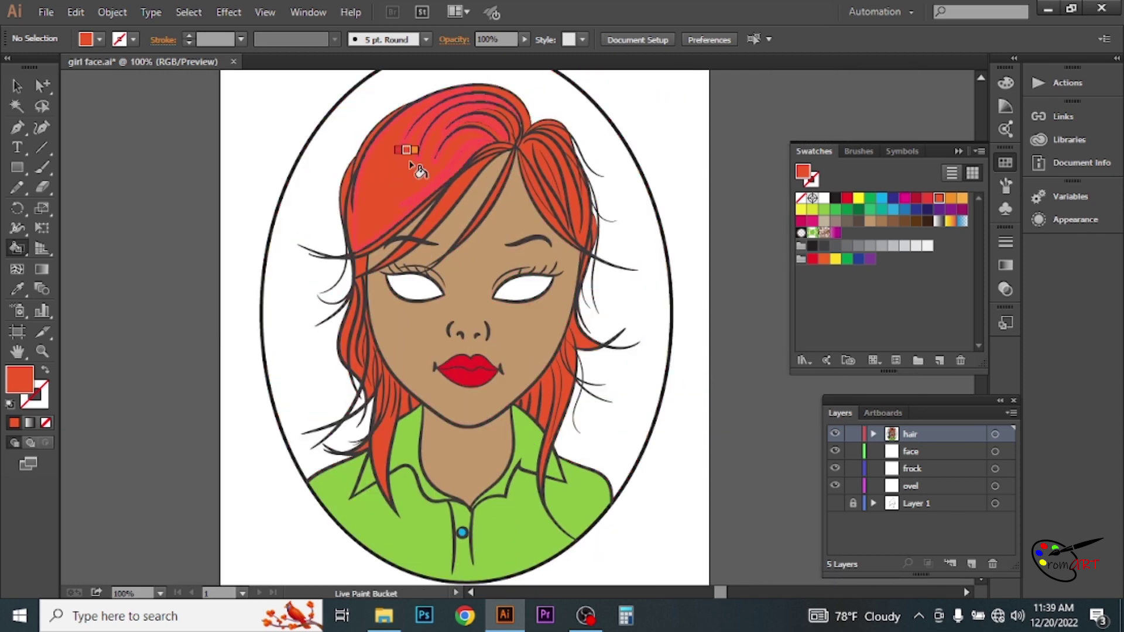
Paint the background regions inside the oval magenta, checking the hair edges for gaps
click(905, 198)
click(618, 423)
ctrl+click(605, 242)
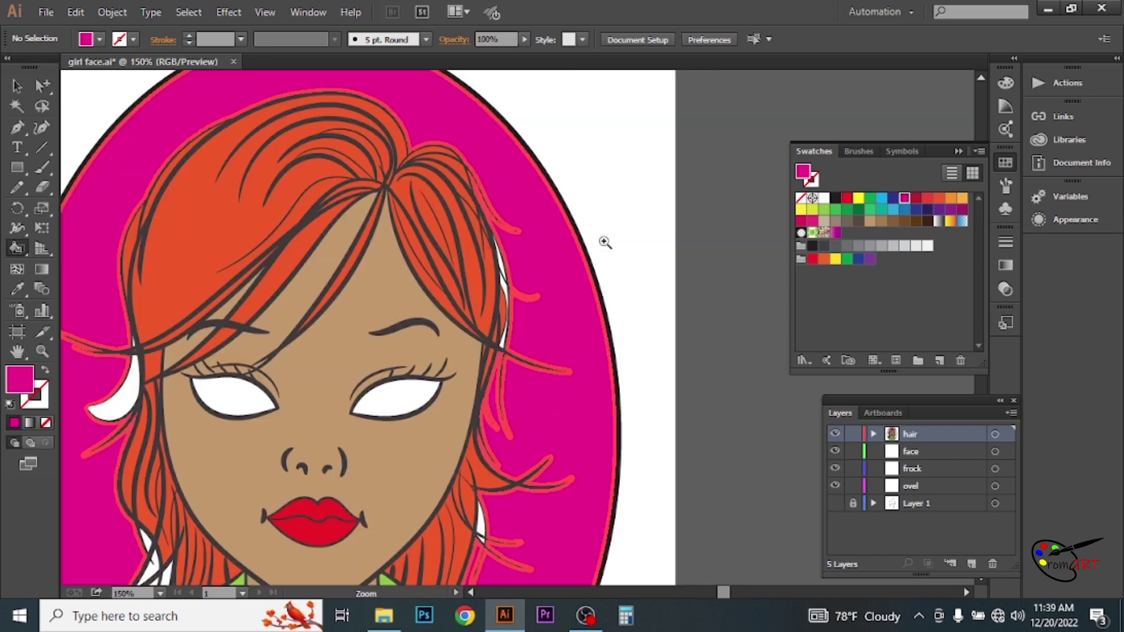
scroll(609, 351, down, 4)
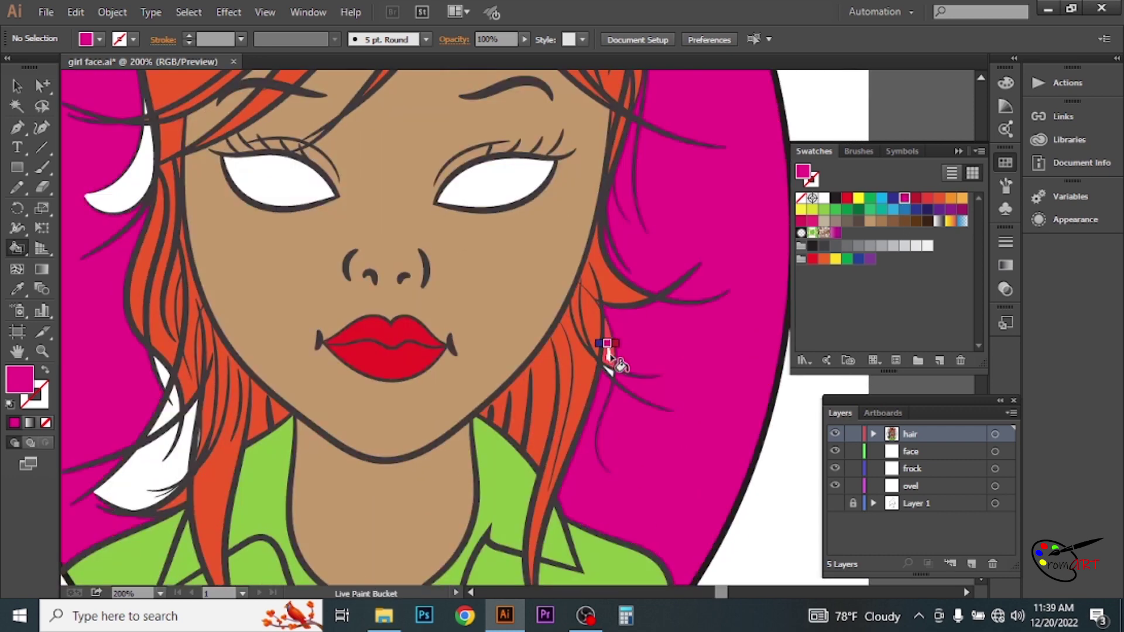
ctrl+alt+click(453, 322)
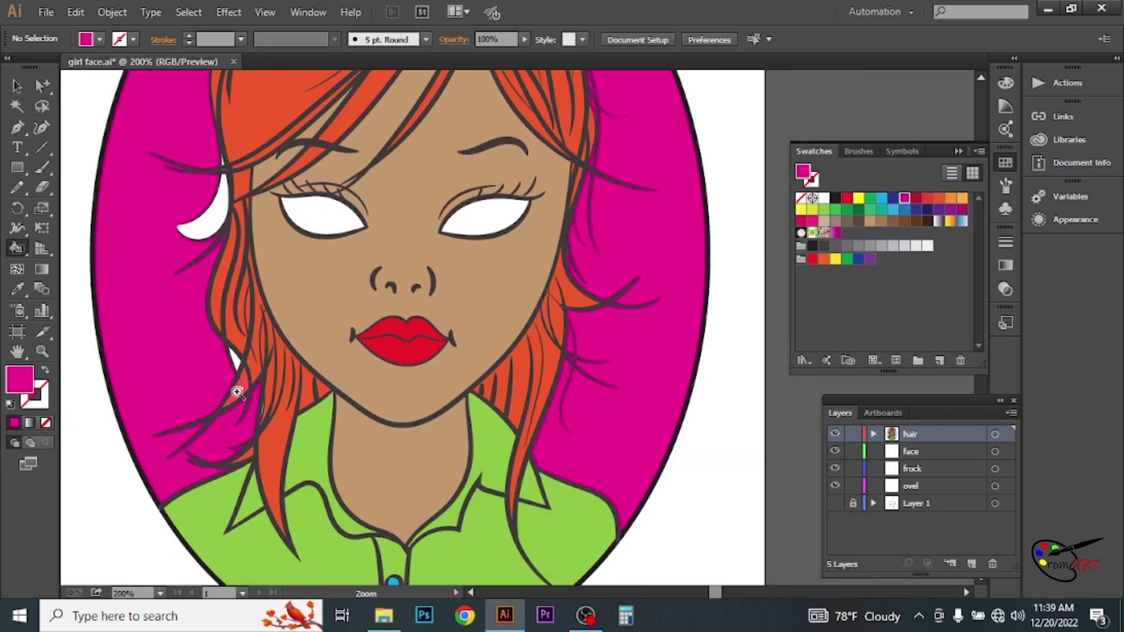
drag(238, 393, 520, 322)
ctrl+alt+click(424, 294)
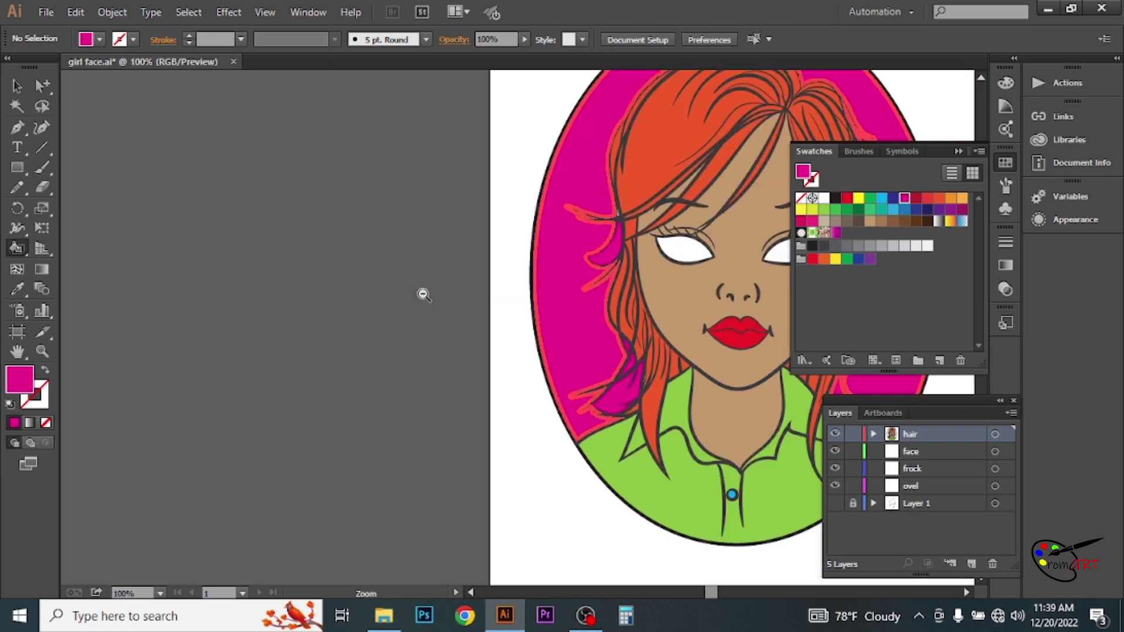
drag(424, 295, 251, 293)
ctrl+click(485, 251)
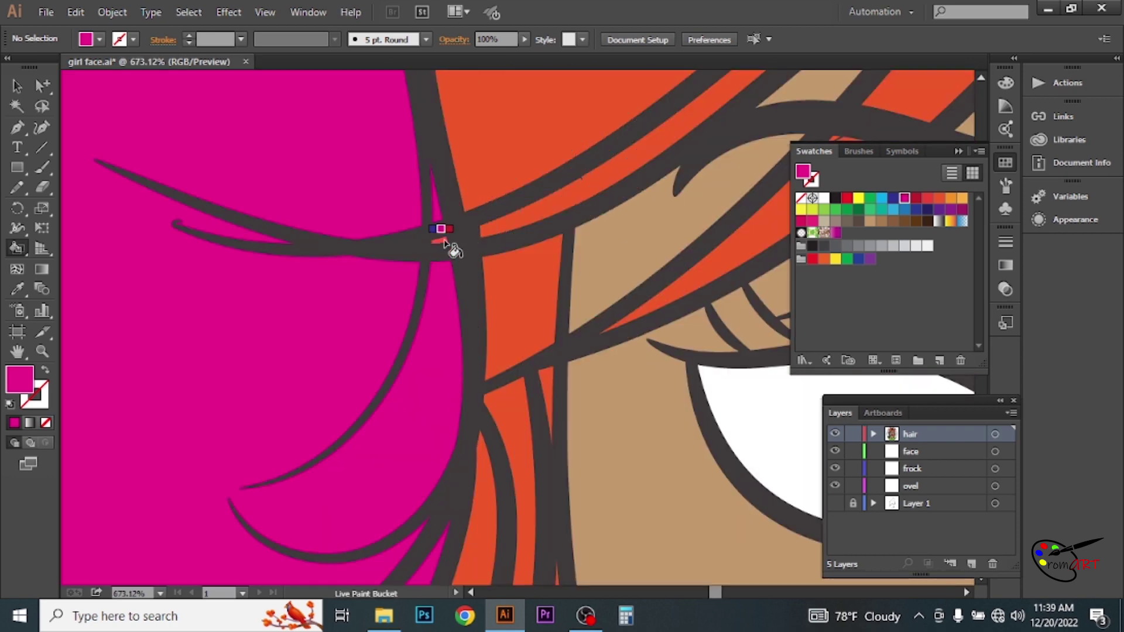
key(ctrl+minus)
scroll(424, 352, down, 5)
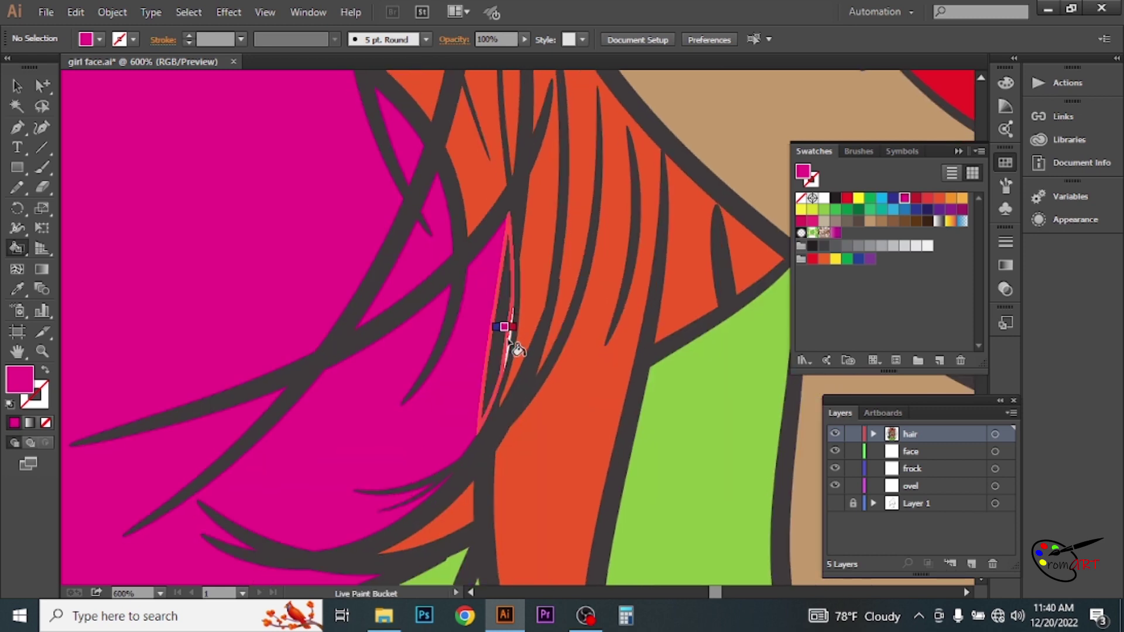
key(Right)
key(Right)
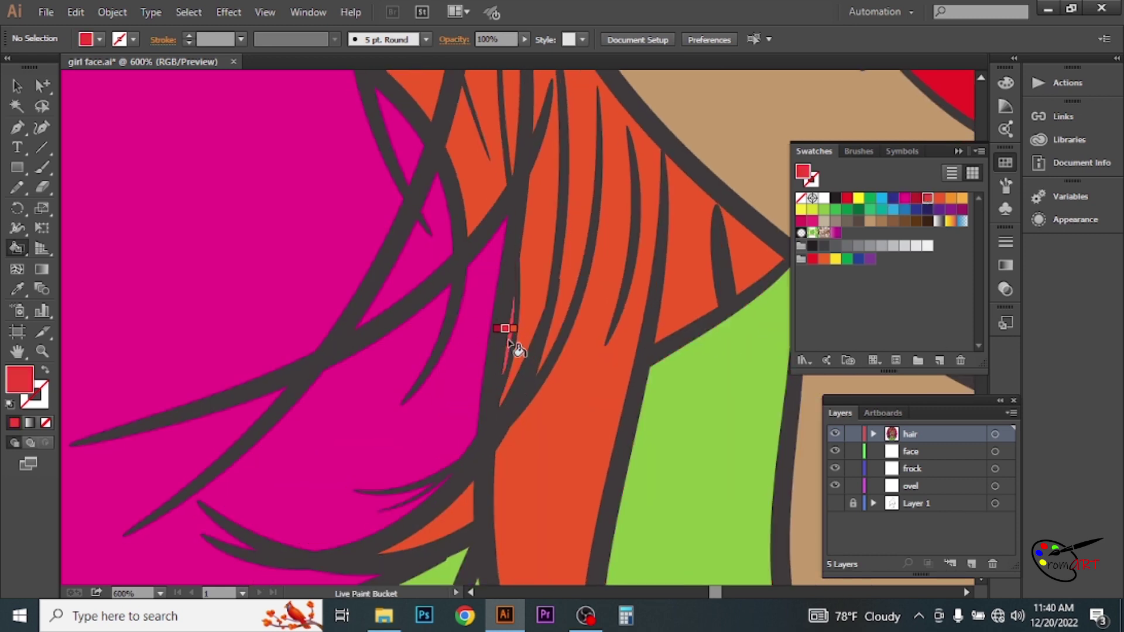
key(ctrl+0)
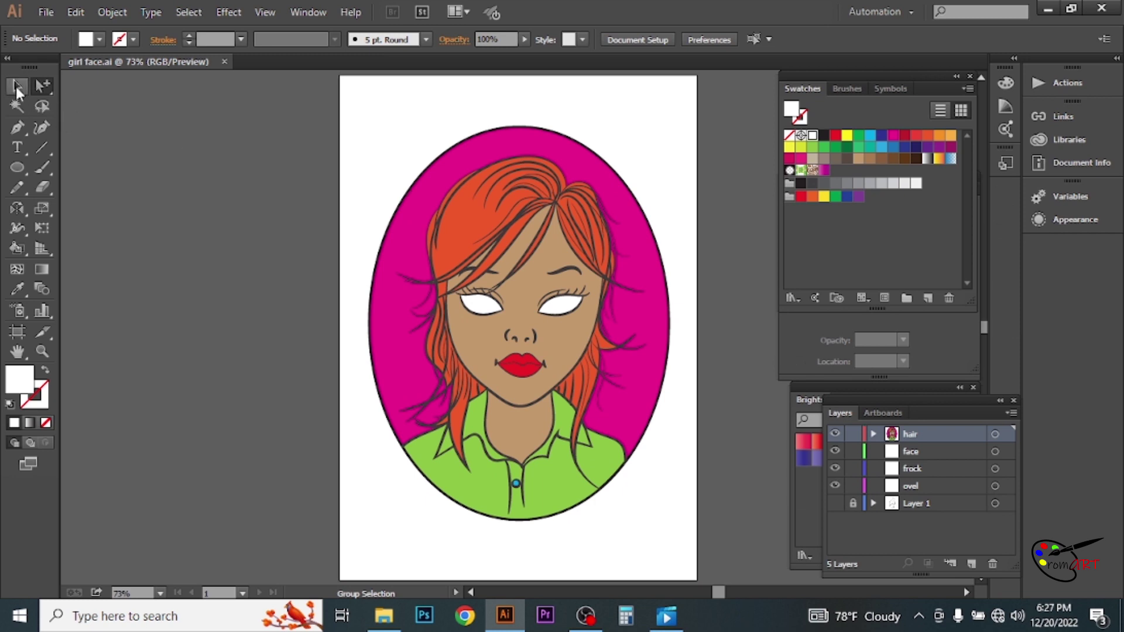
Select the portrait and expand its Live Paint via Object > Live Paint > Expand
click(16, 87)
click(408, 216)
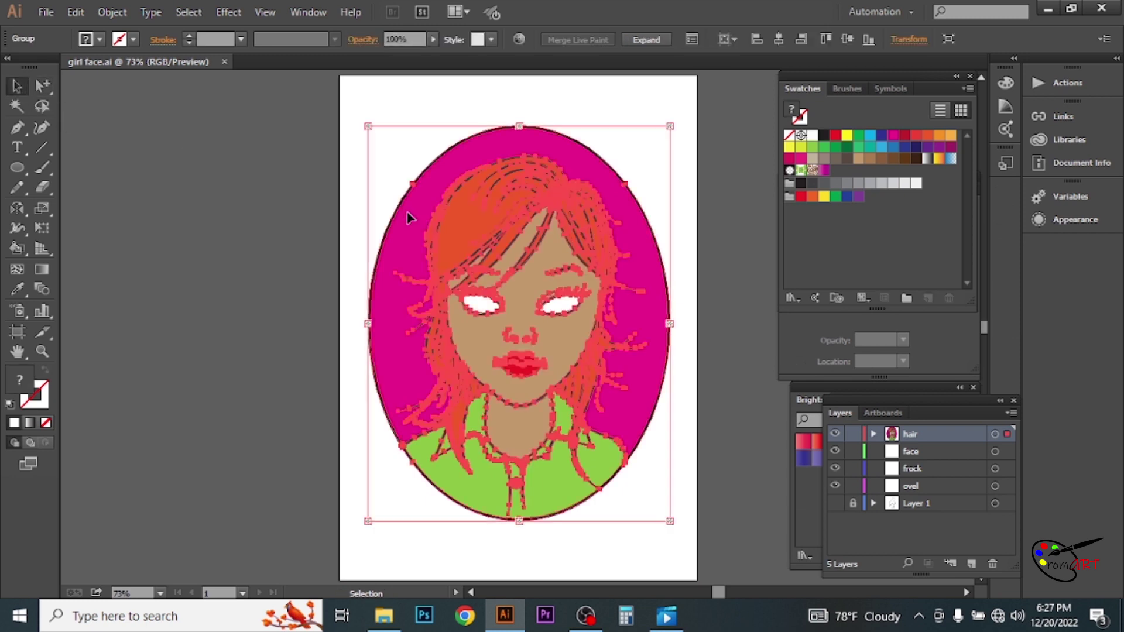
click(113, 12)
mouse_move(142, 452)
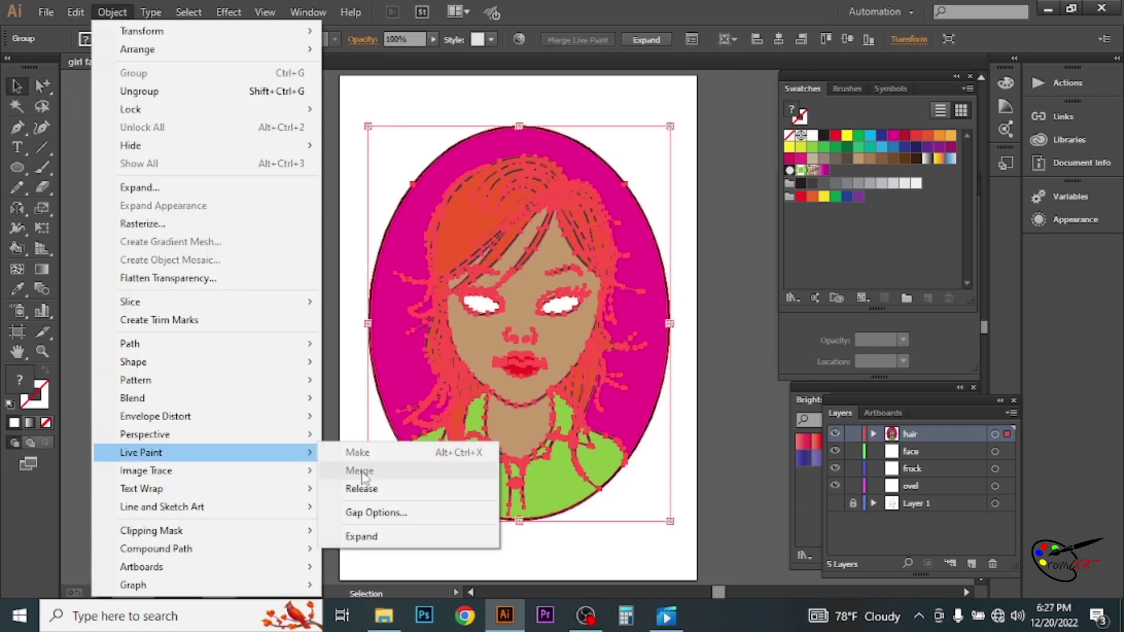
click(375, 537)
Select the left-hand eye white with Group Selection and zoom in on the eyes
click(374, 535)
key(a)
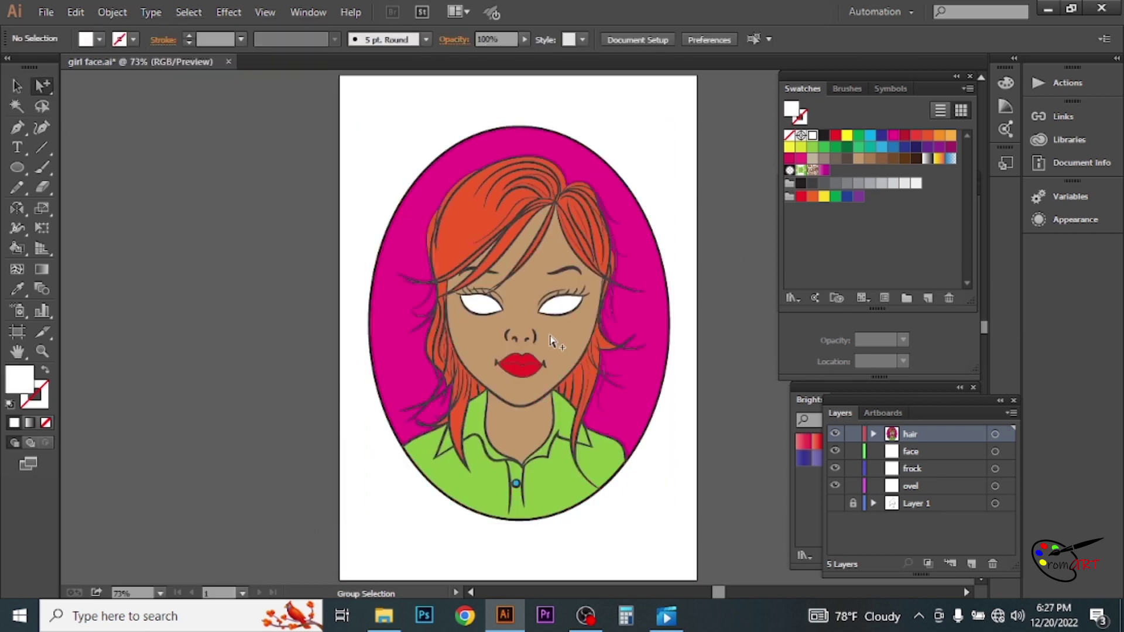
click(565, 307)
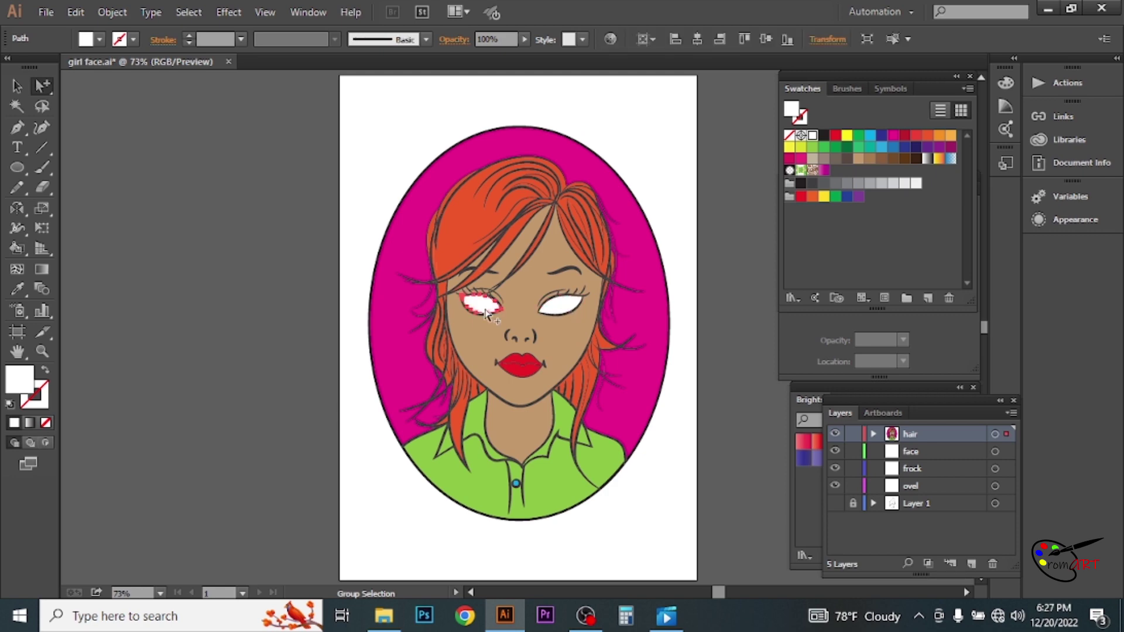
click(557, 306)
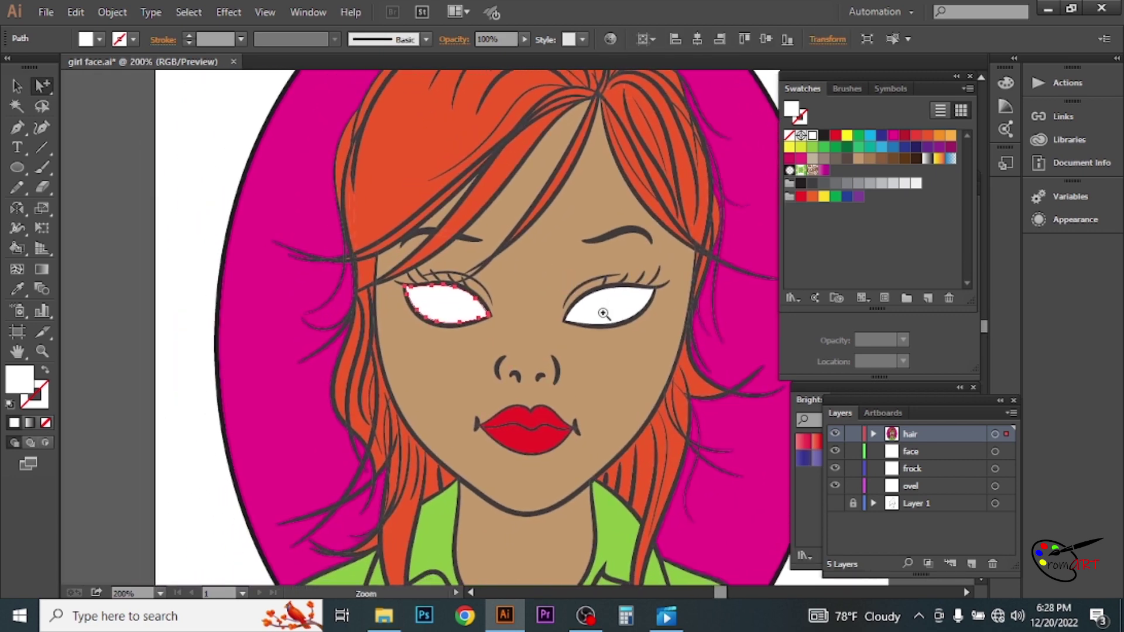
click(603, 312)
Draw a blue iris circle in the right-hand eye and colour its pupil black
key(l)
drag(563, 307, 589, 299)
click(894, 150)
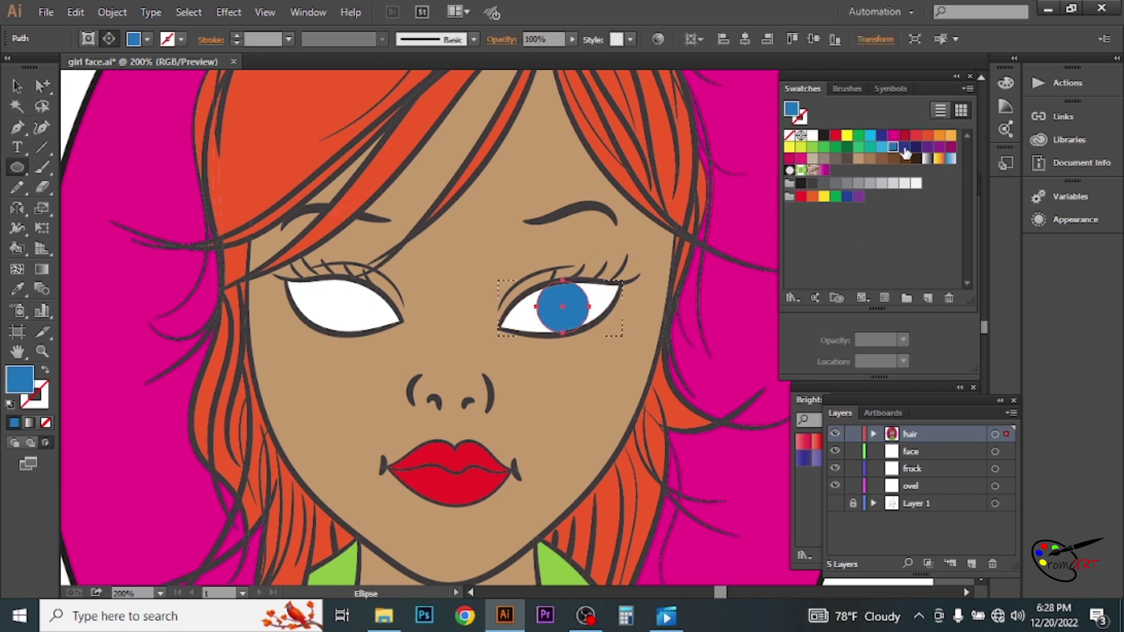
click(894, 149)
click(825, 137)
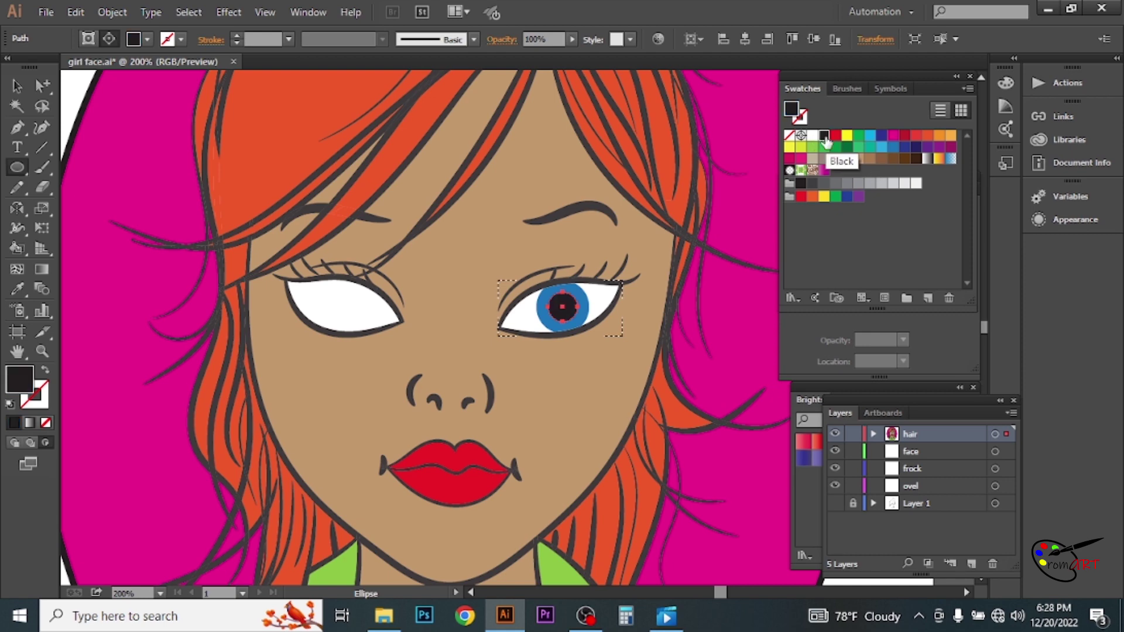
click(580, 312)
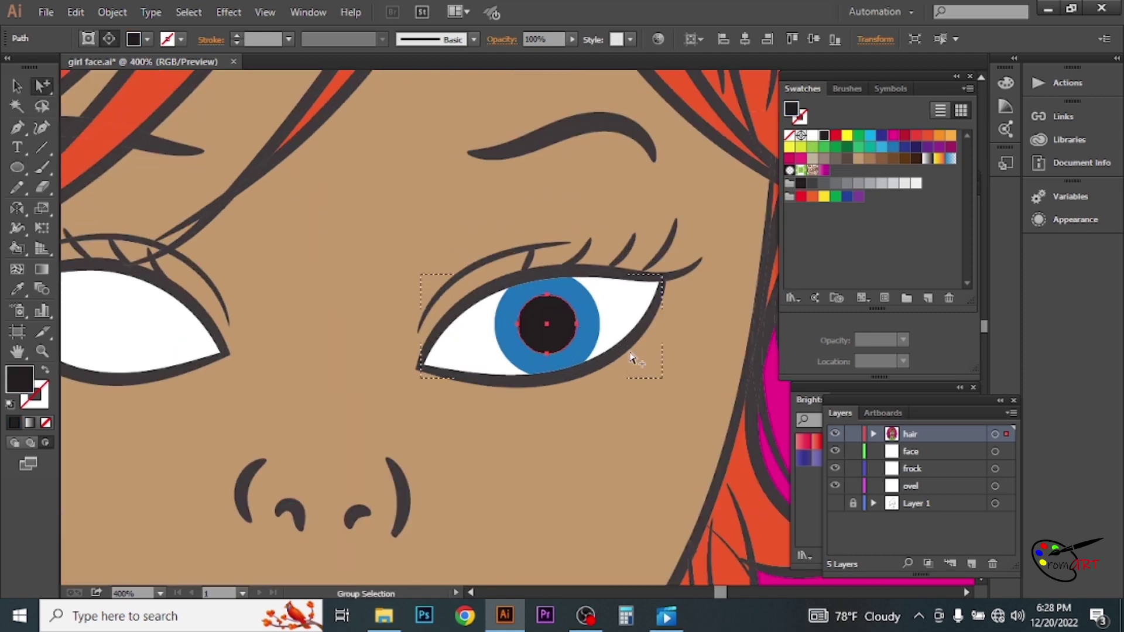
Add a small white highlight circle on the pupil
click(18, 87)
key(ctrl+shift+a)
key(l)
drag(544, 309, 557, 306)
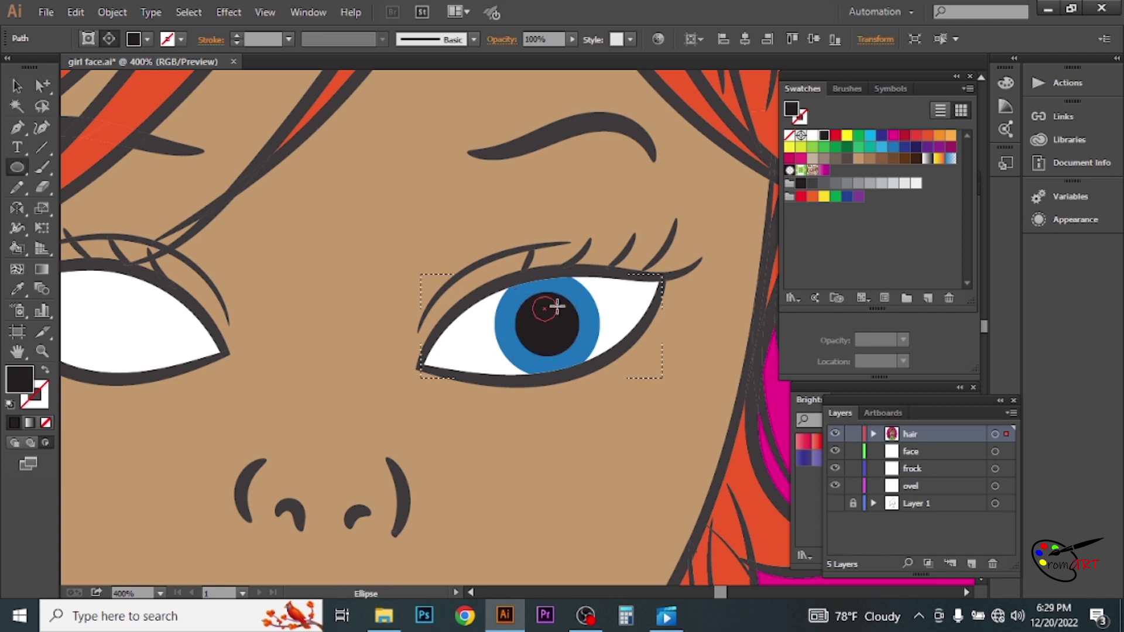
click(814, 136)
Select the iris, pupil and highlight together and copy them
key(v)
key(ctrl+a)
key(ctrl+minus)
key(ctrl+minus)
drag(546, 369, 573, 523)
key(ctrl+shift+a)
drag(507, 445, 492, 392)
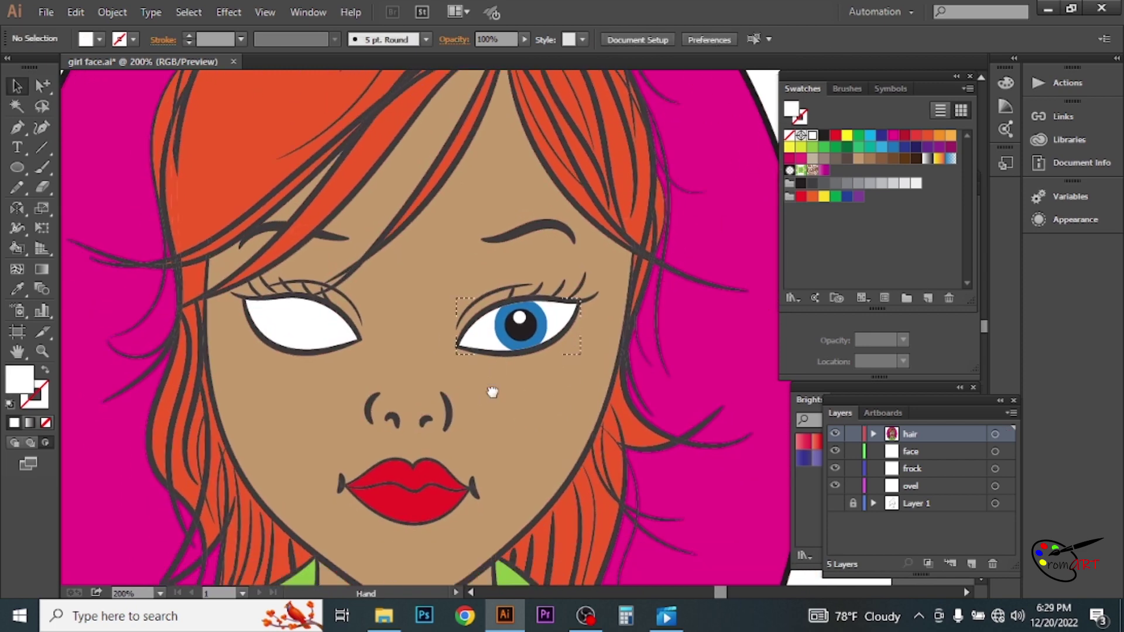
drag(528, 323, 576, 341)
key(a)
click(573, 343)
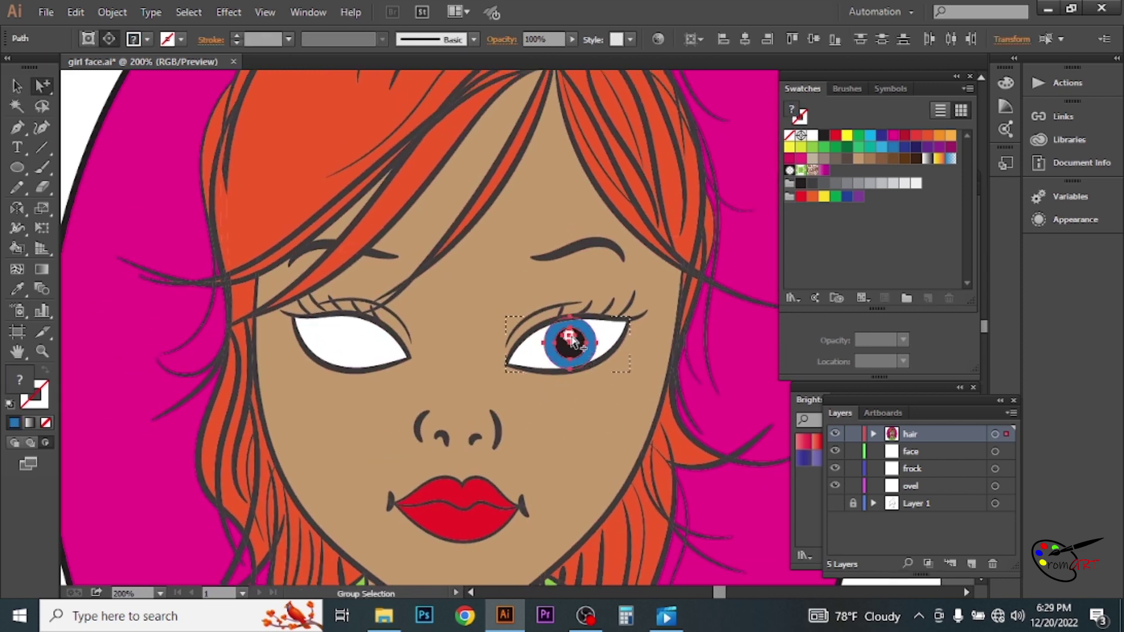
click(89, 14)
click(118, 87)
Paste the copied iris inside the left-hand eye white with Edit > Paste Inside
click(15, 443)
click(375, 359)
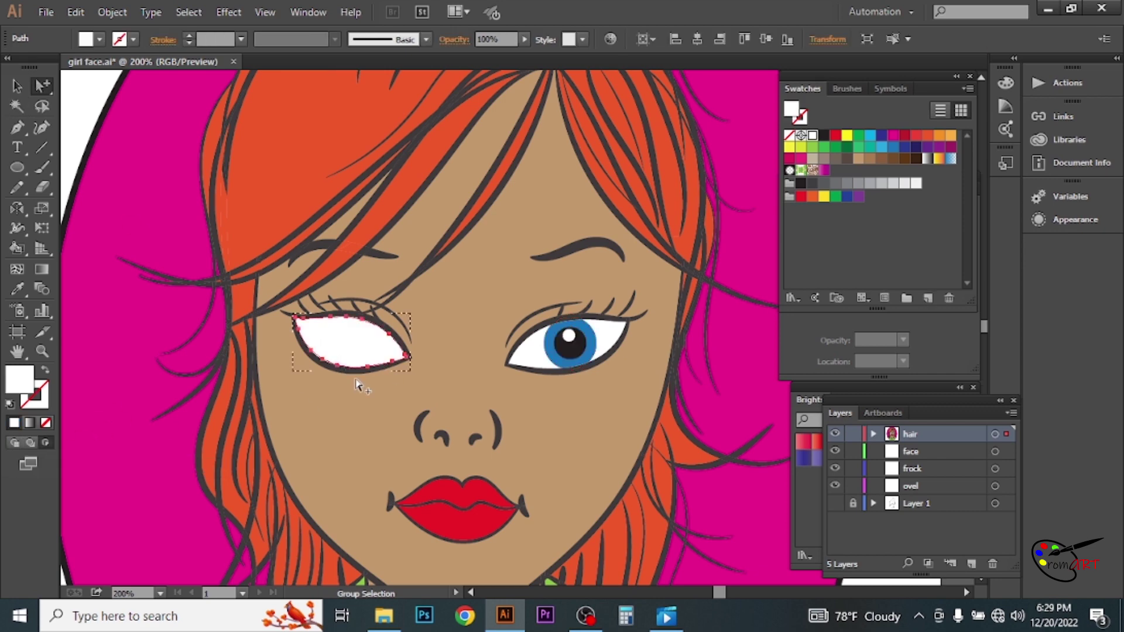
click(76, 12)
click(103, 125)
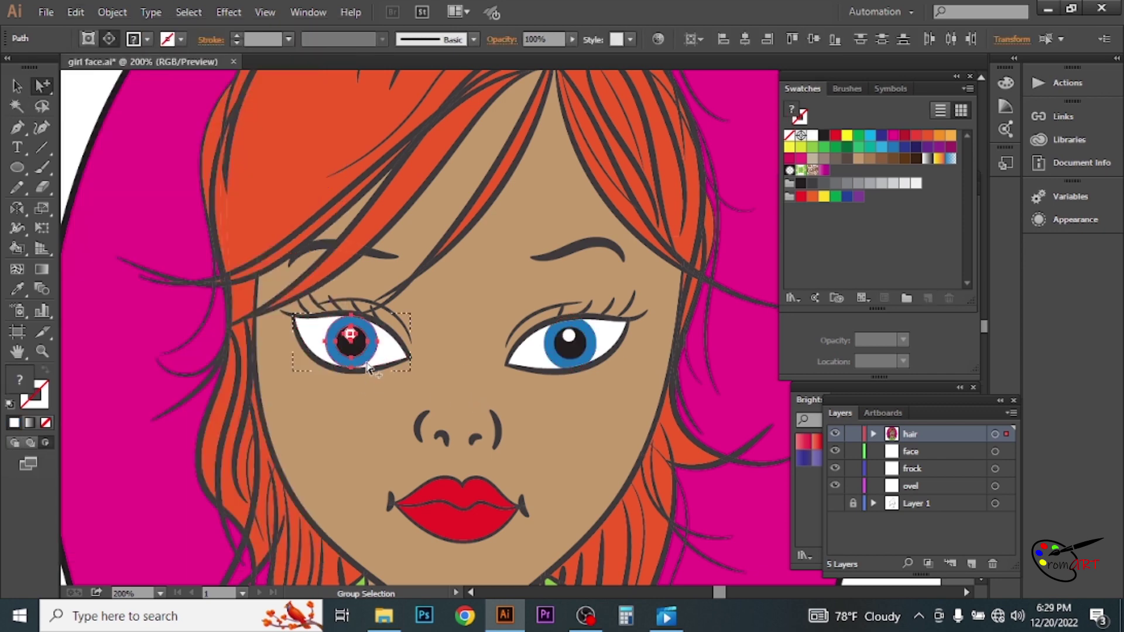
click(16, 86)
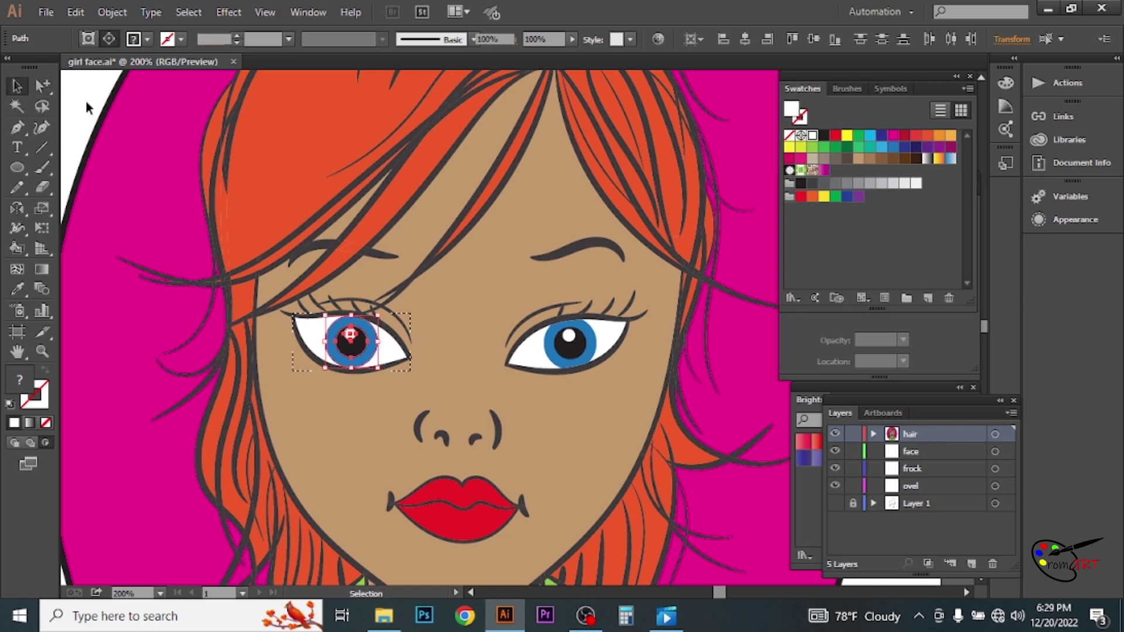
click(86, 101)
Zoom to the left-hand eye and select its blue iris with Group Selection
key(ctrl+minus)
key(a)
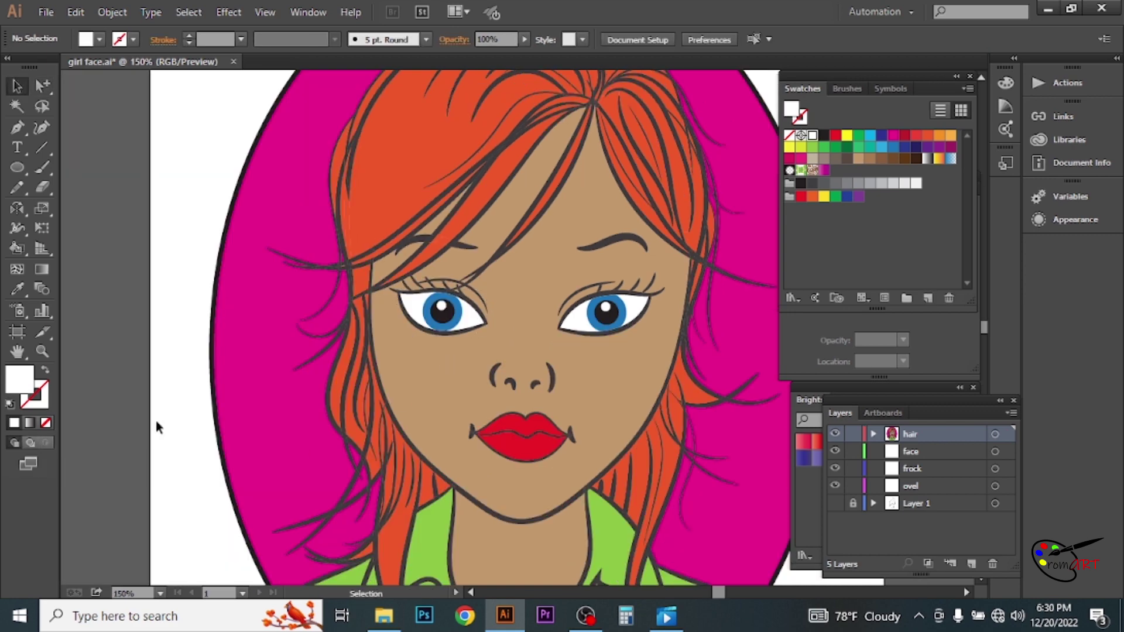
key(ctrl+plus)
key(ctrl+plus)
click(376, 351)
drag(488, 330, 487, 327)
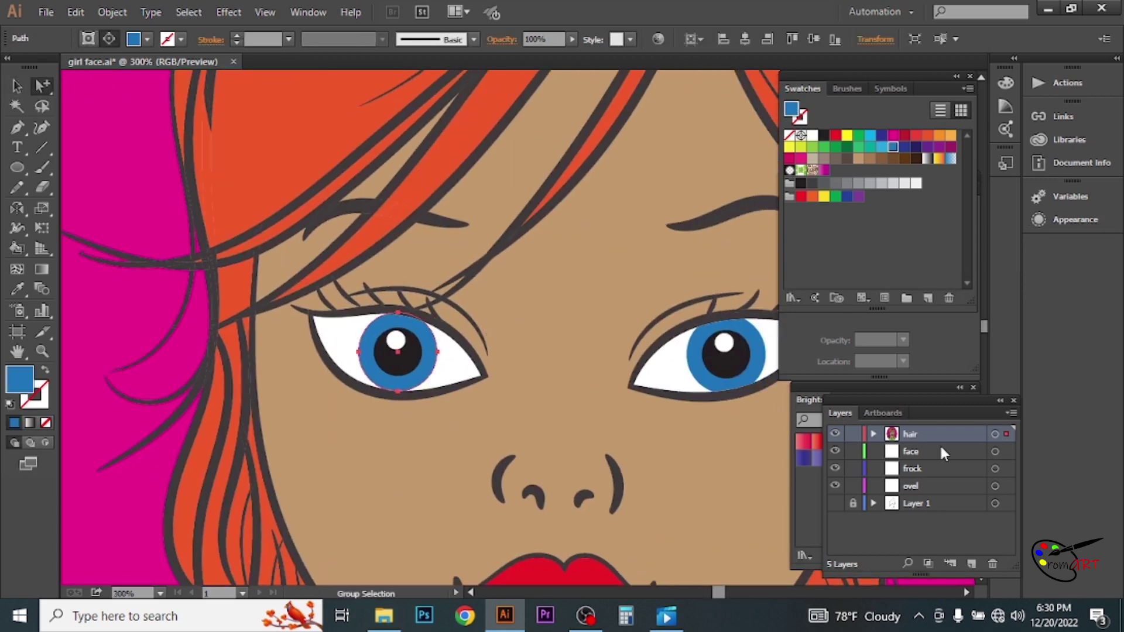
Open the Gradient panel and set the iris gradient type to Radial
click(1014, 402)
click(309, 12)
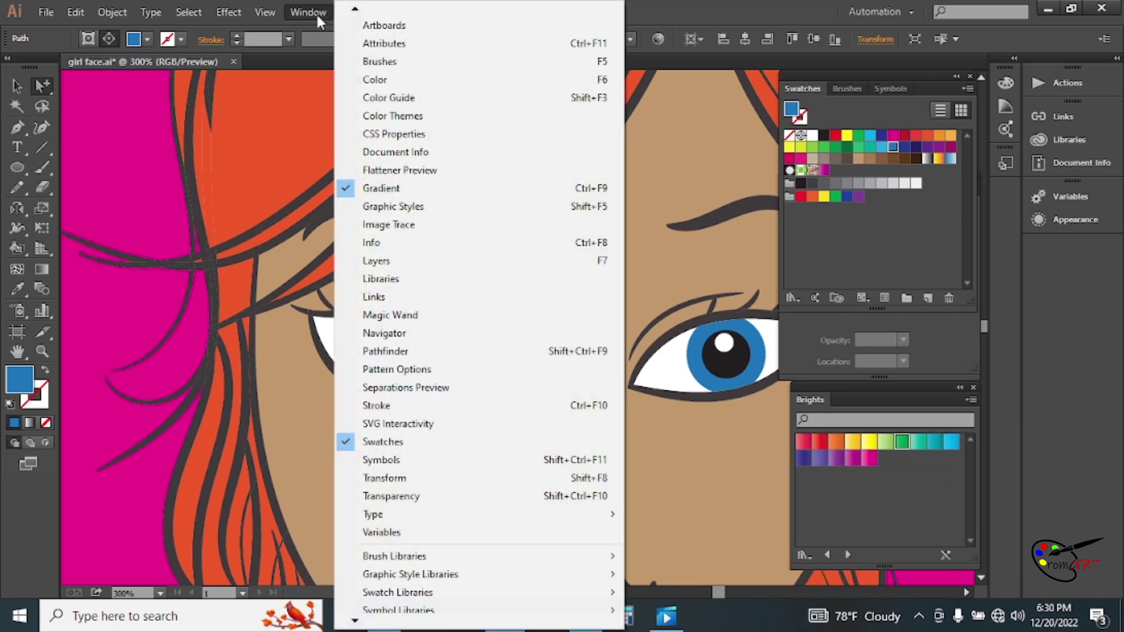
scroll(434, 507, down, 1)
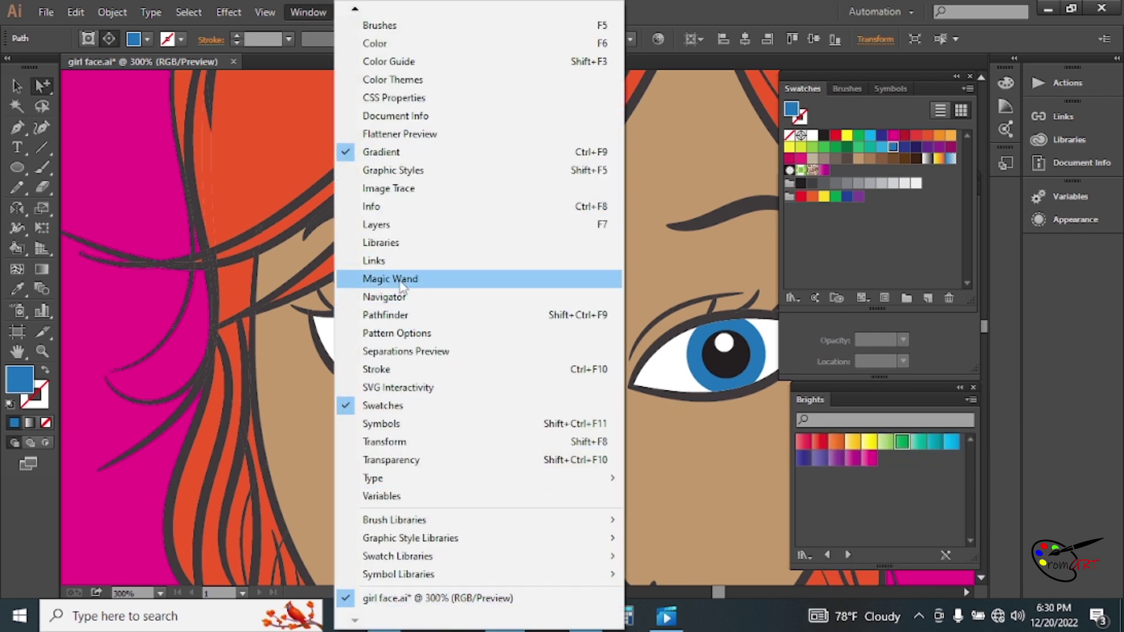
click(377, 151)
click(896, 210)
click(894, 244)
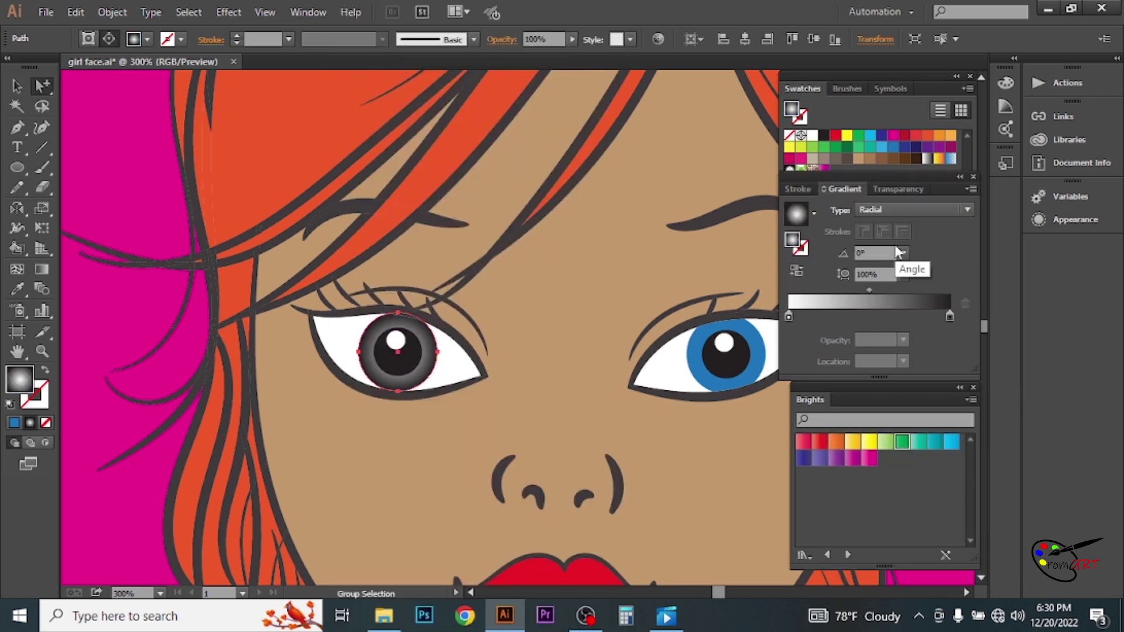
Make the radial gradient's outer stop blue and shift the midpoint outward
click(895, 147)
click(847, 89)
click(802, 88)
mouse_move(884, 75)
mouse_down()
mouse_move(899, 413)
mouse_move(950, 316)
mouse_up()
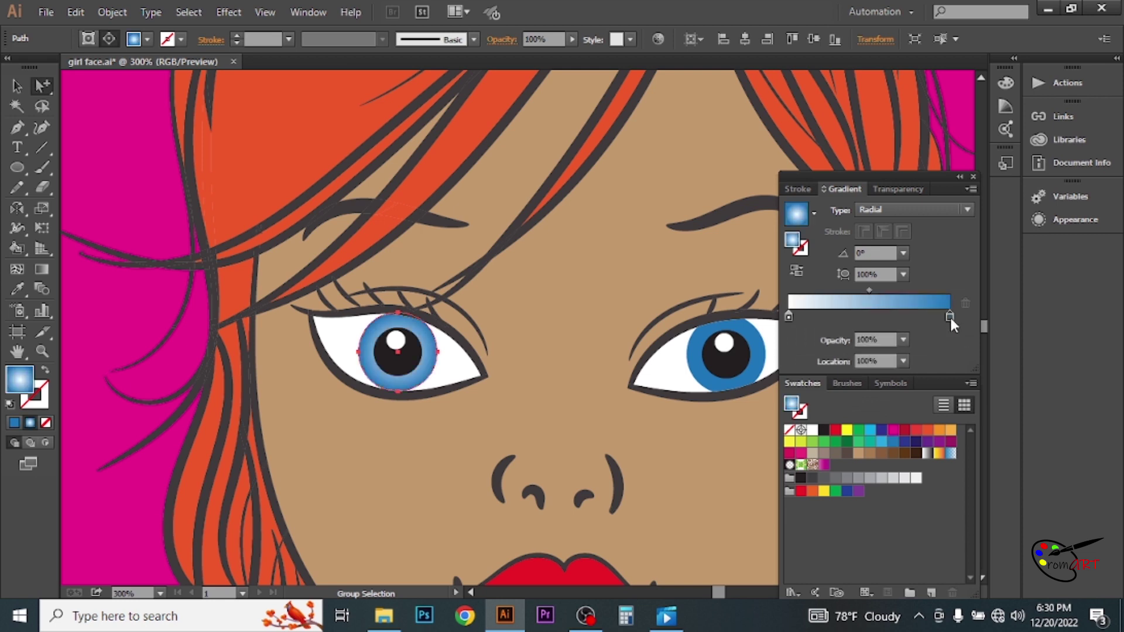
click(870, 290)
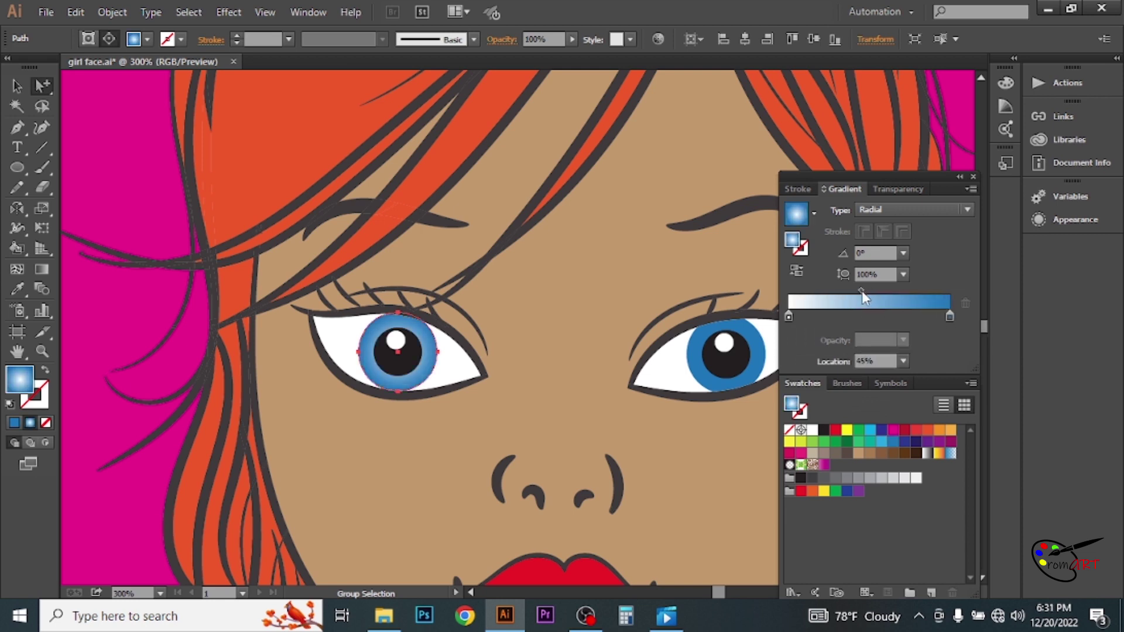
drag(870, 290, 885, 290)
drag(950, 316, 941, 319)
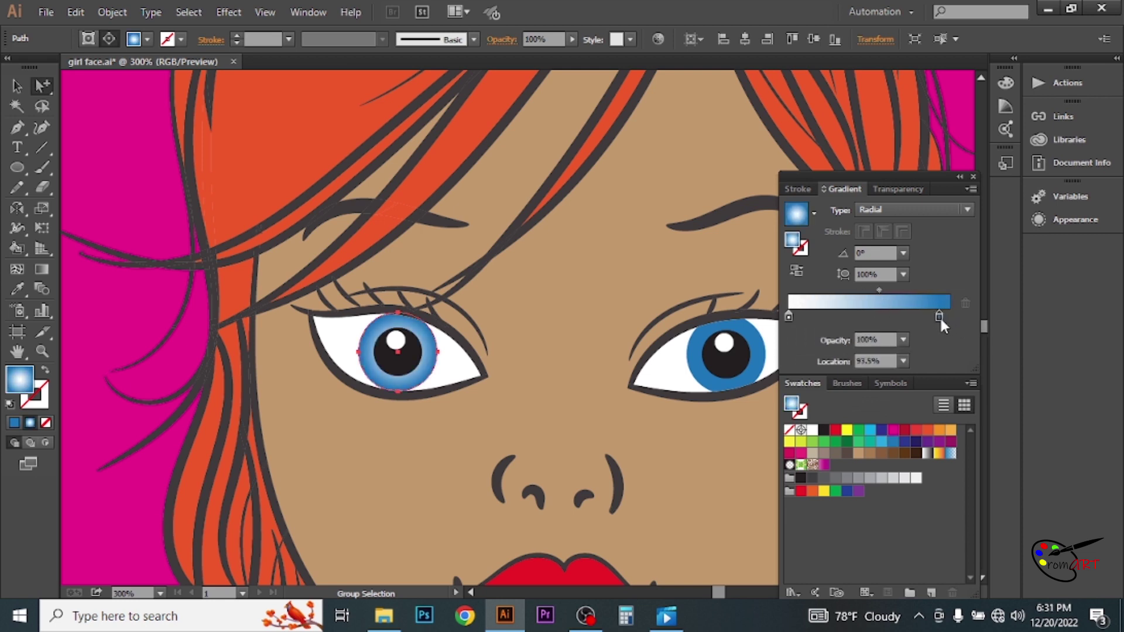
Eyedropper the radial gradient onto the right-hand iris, then deselect
click(694, 377)
key(i)
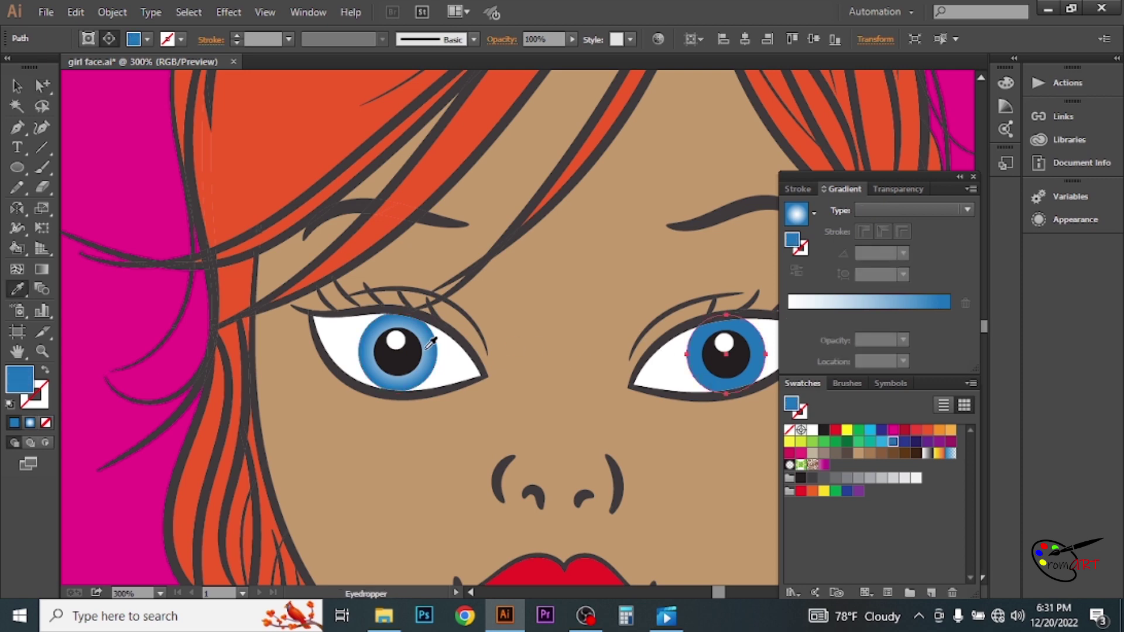
click(431, 343)
alt+click(542, 323)
key(v)
key(ctrl+shift+a)
click(41, 88)
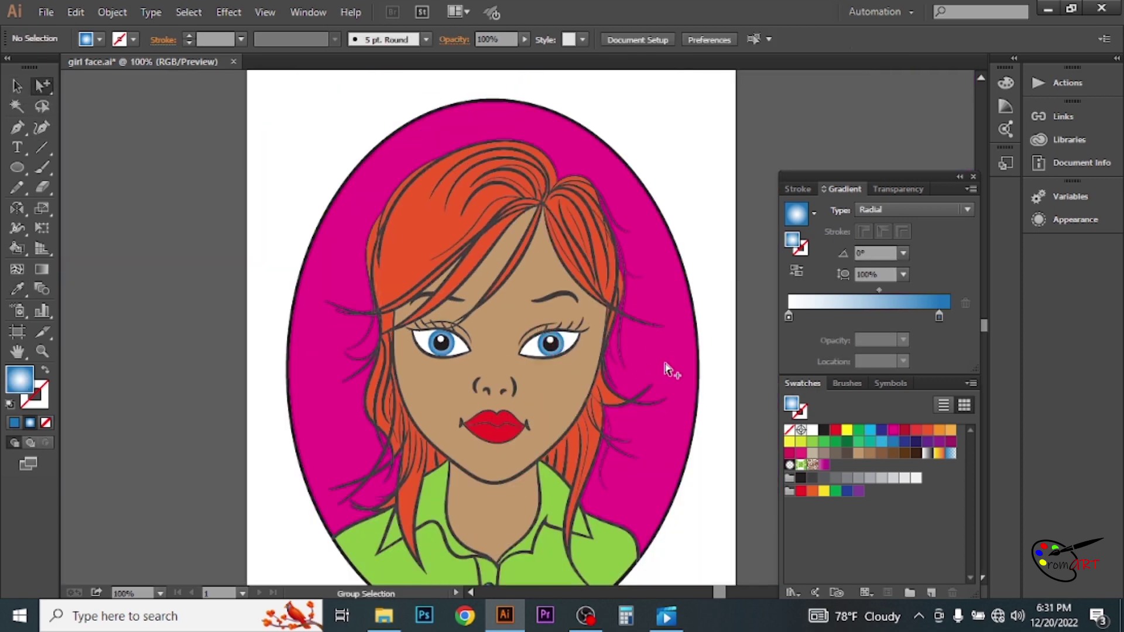
Fill the oval background with the pink Brights gradient set to Radial
click(666, 363)
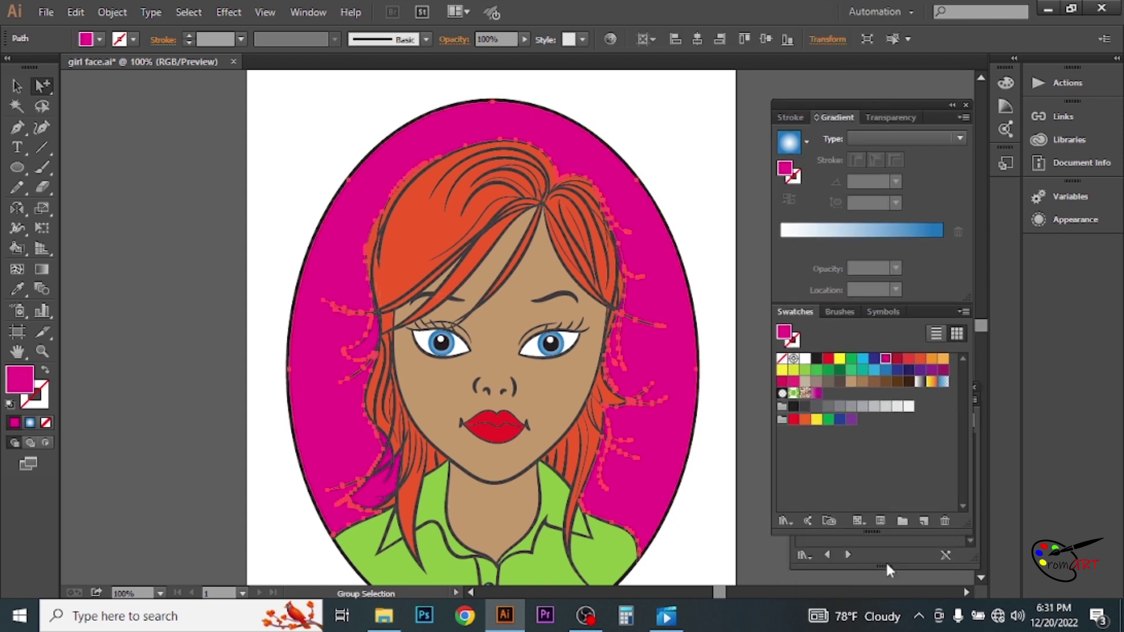
click(870, 460)
click(905, 138)
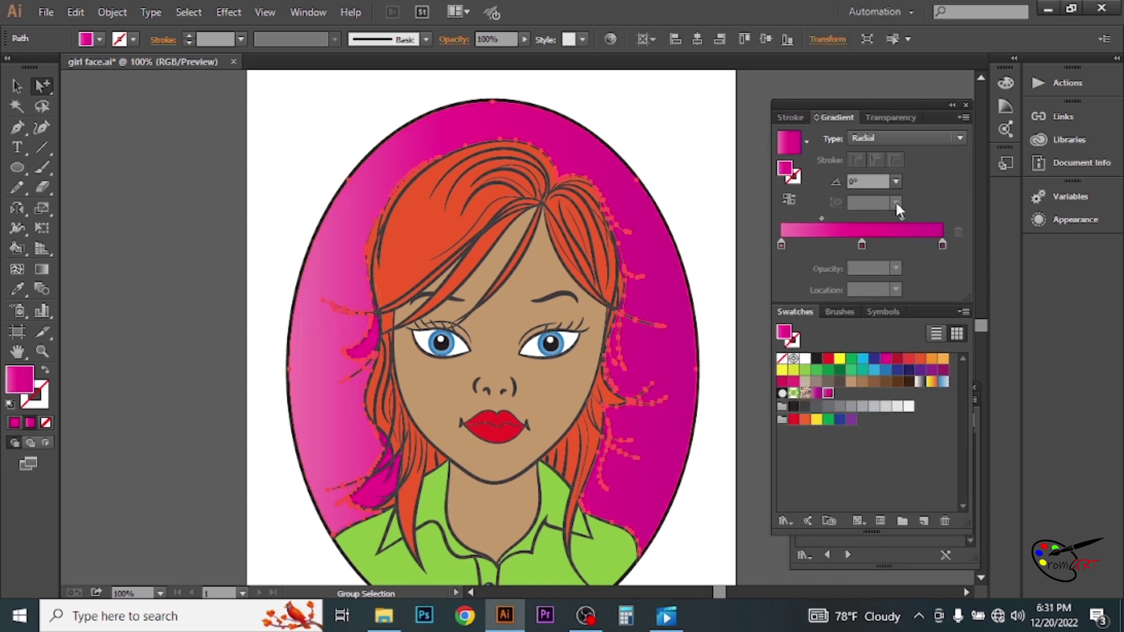
drag(964, 316, 261, 207)
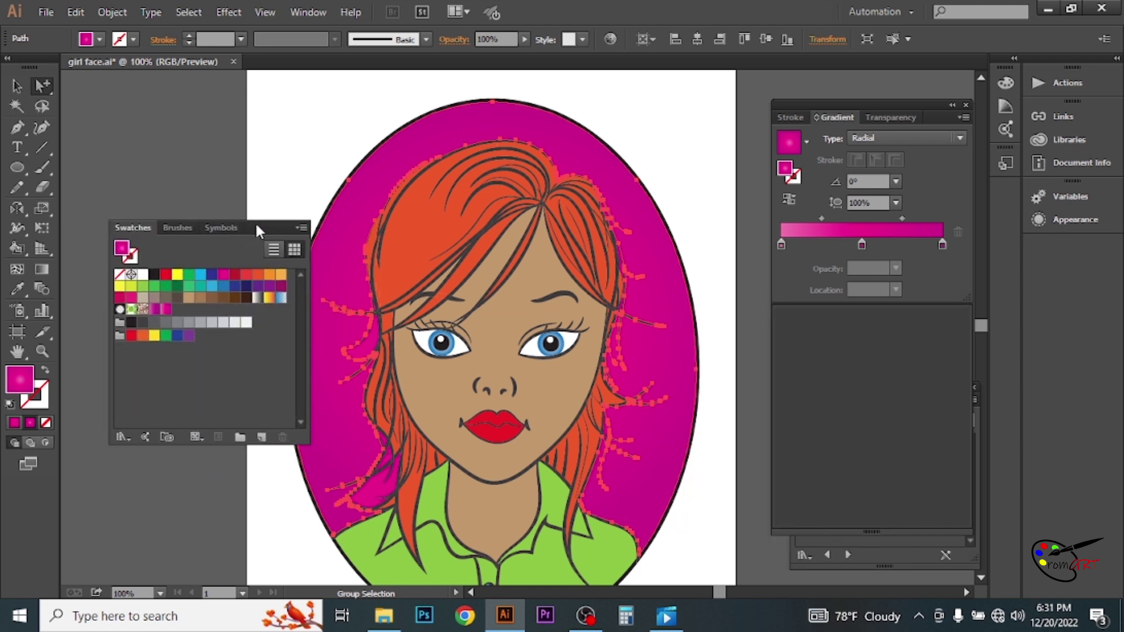
click(871, 459)
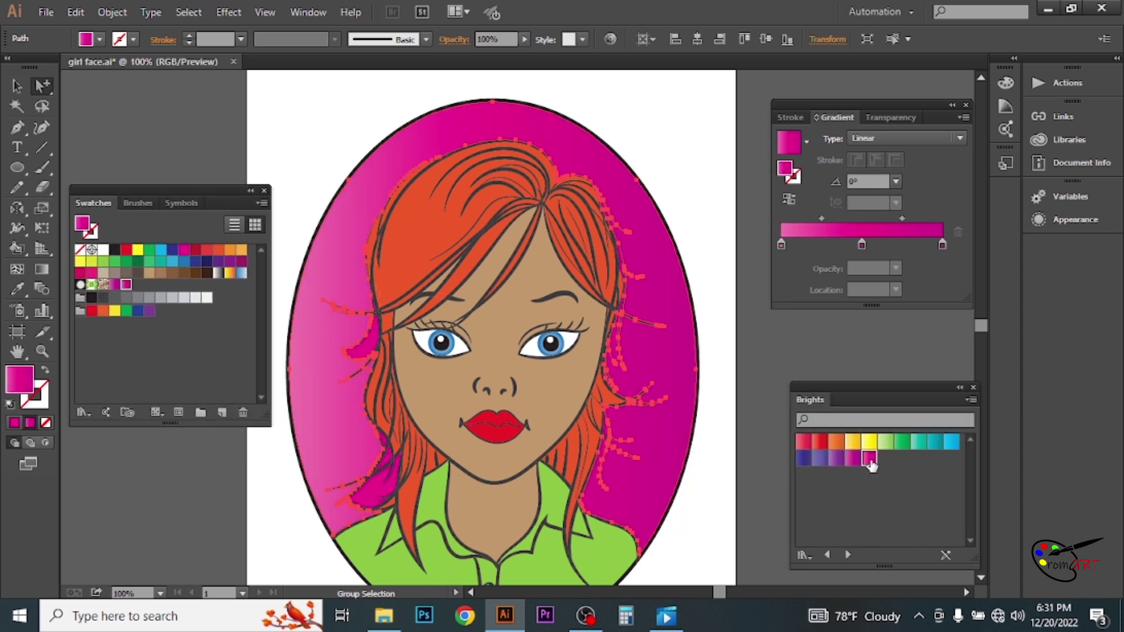
click(872, 138)
click(874, 150)
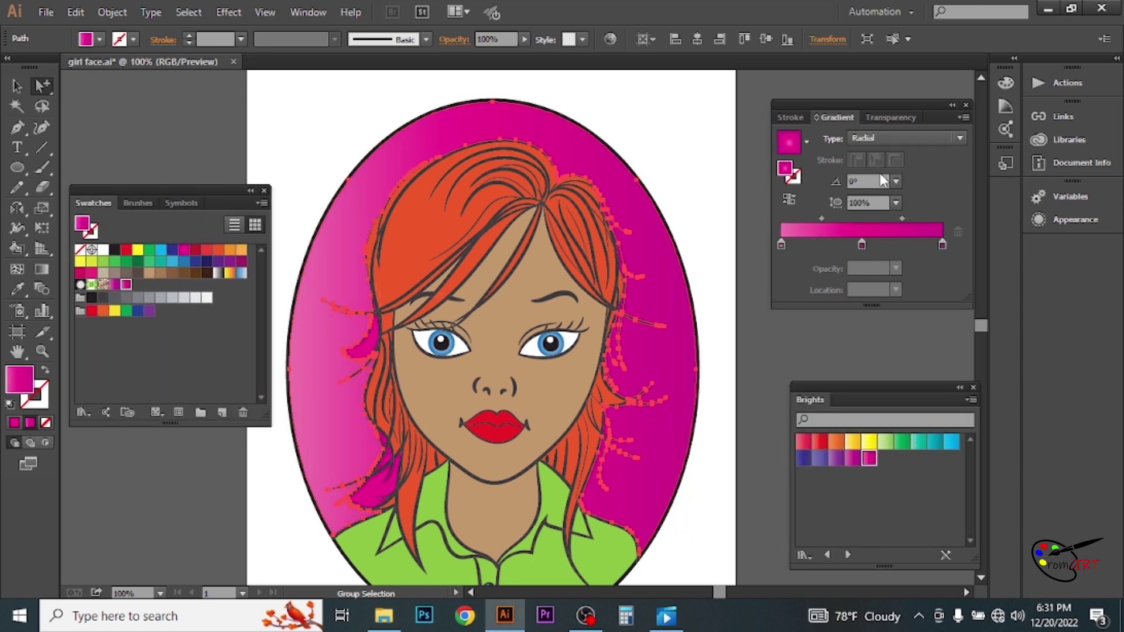
Make the left gradient stop White and slide the stops outward to widen the centre glow
click(863, 244)
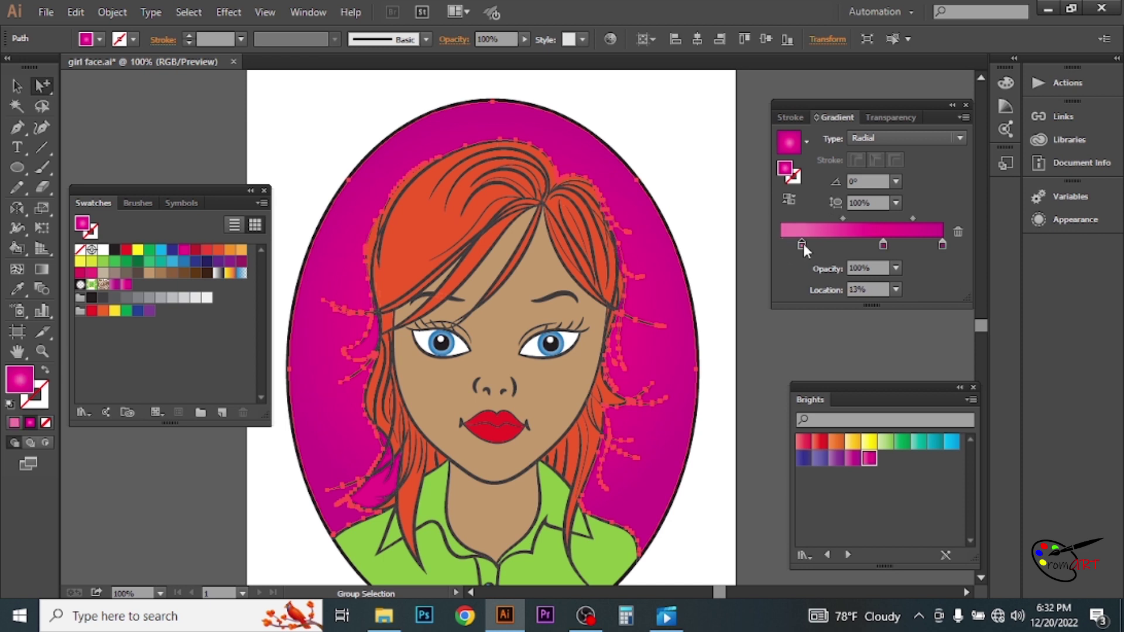
double_click(814, 245)
click(752, 297)
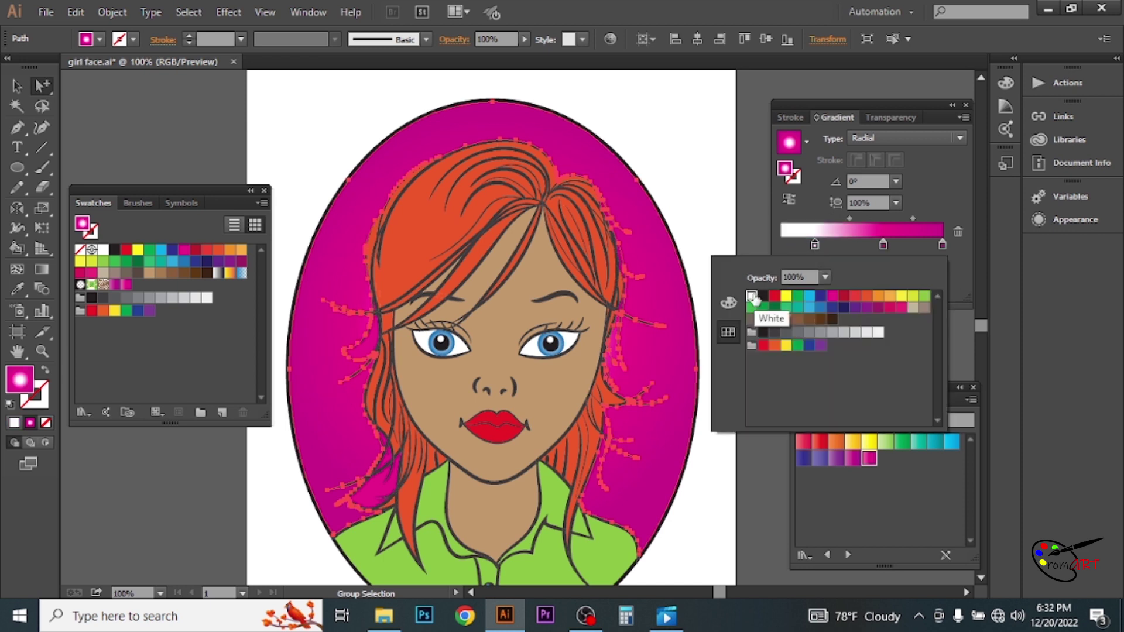
key(Escape)
drag(883, 244, 926, 245)
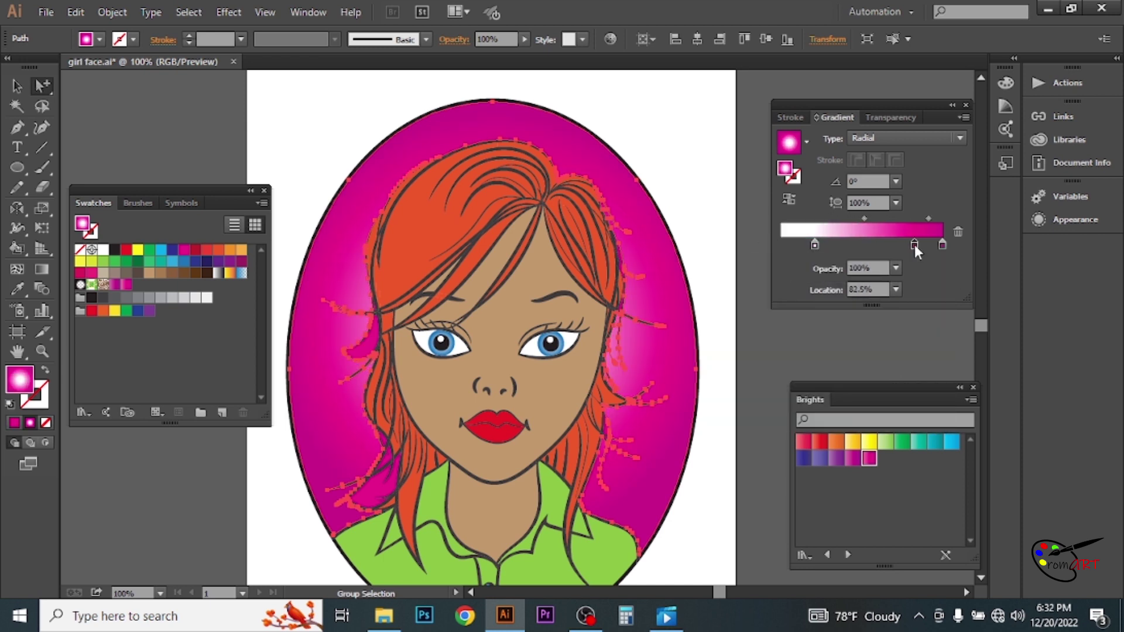
drag(814, 244, 836, 244)
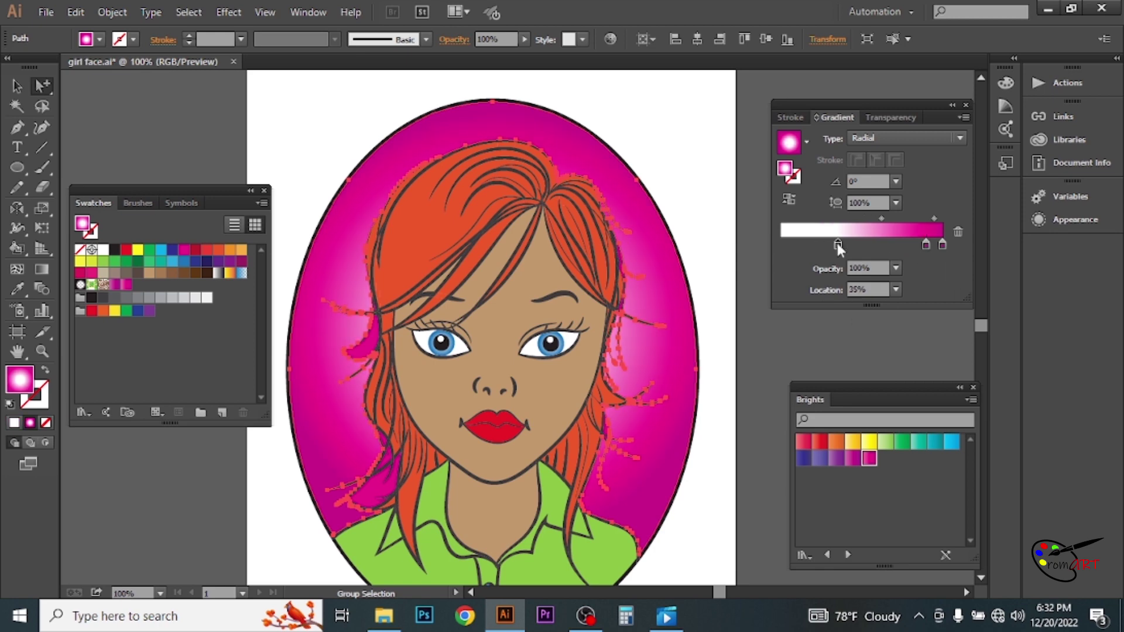
Deselect the background, select the stray magenta hair piece and open its fill colour
click(200, 129)
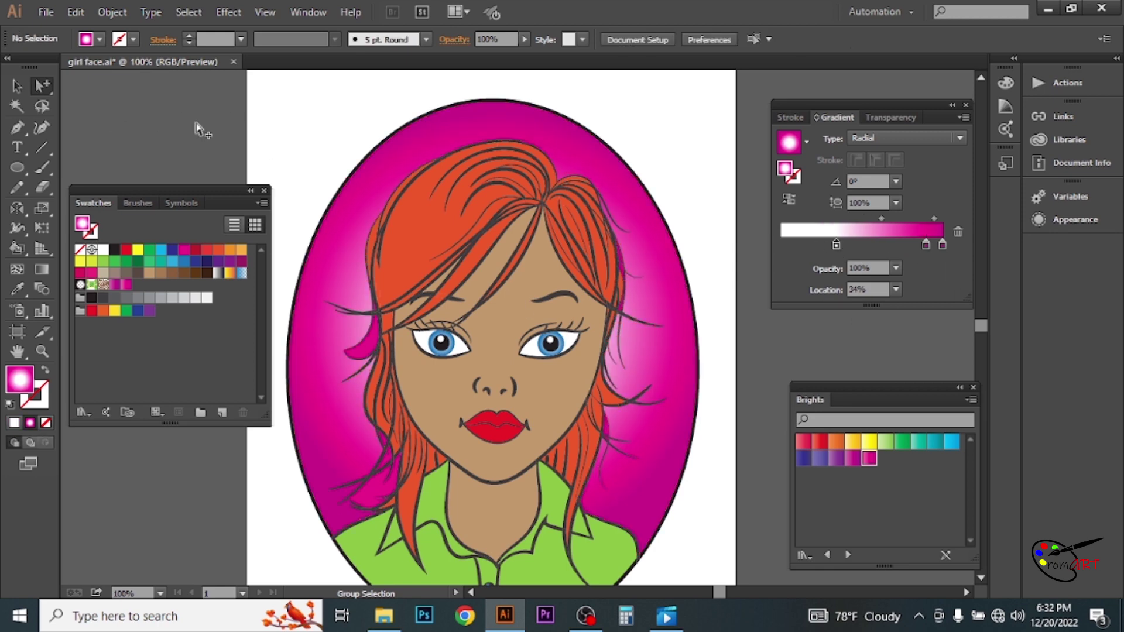
click(358, 348)
double_click(19, 379)
Set the stray hair piece's fill to a light pink in the Color Picker
click(635, 263)
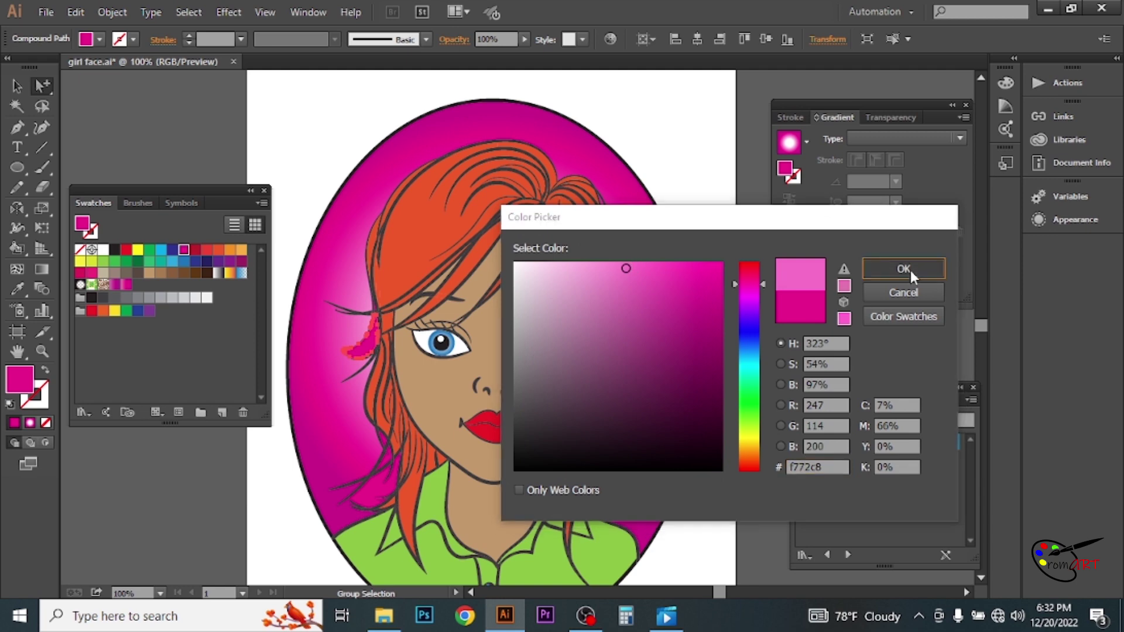
click(902, 268)
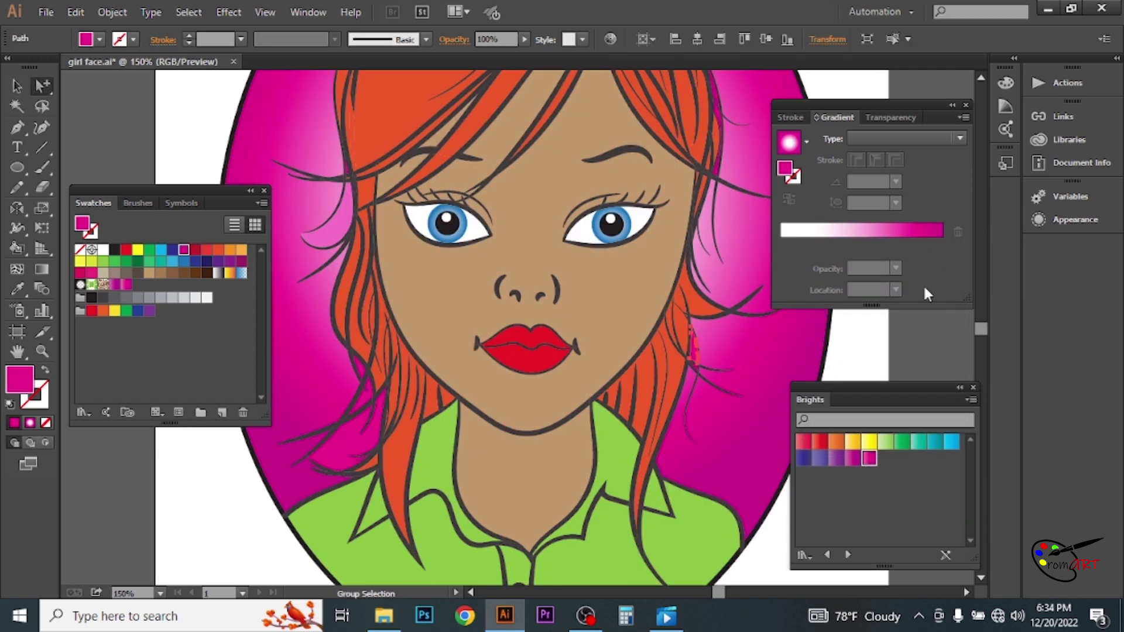
double_click(24, 383)
drag(887, 363, 937, 318)
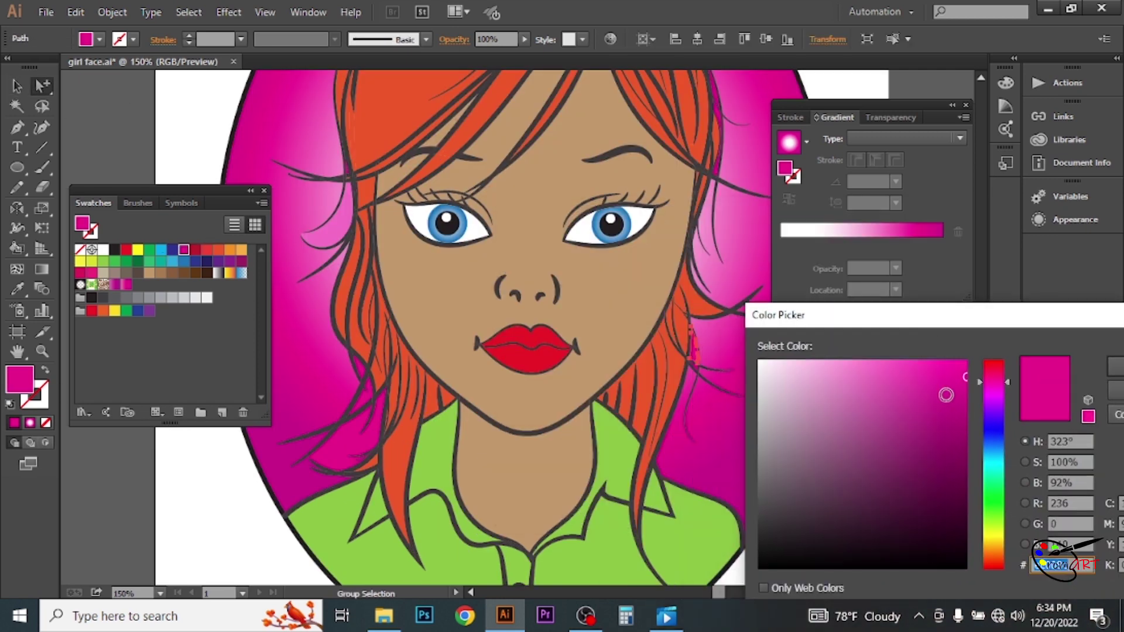
click(1096, 365)
double_click(19, 380)
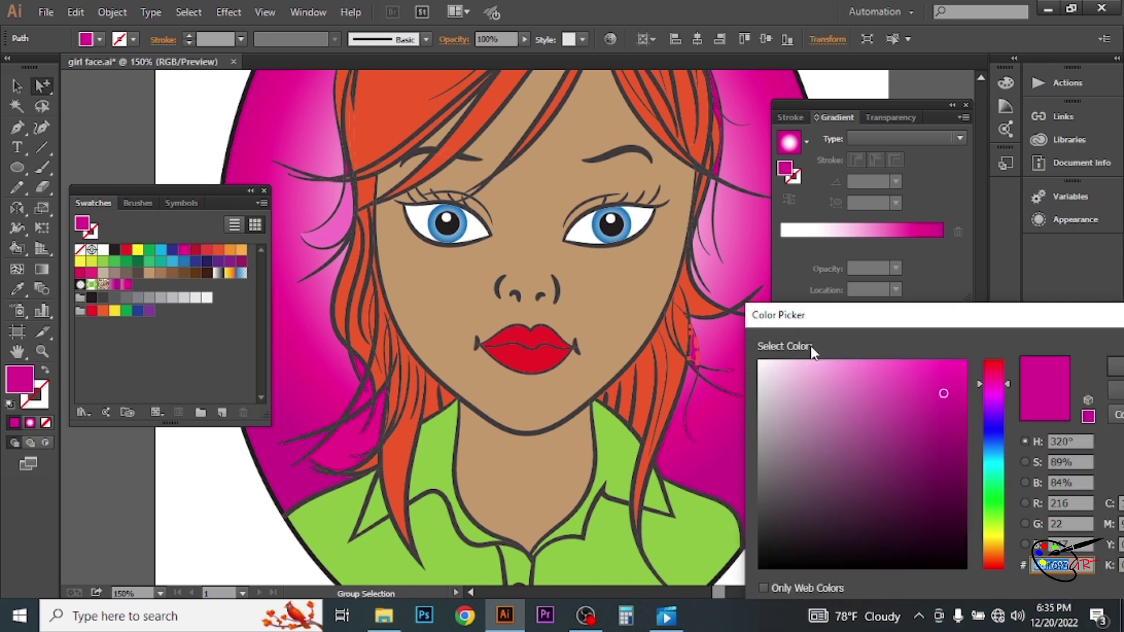
click(1097, 365)
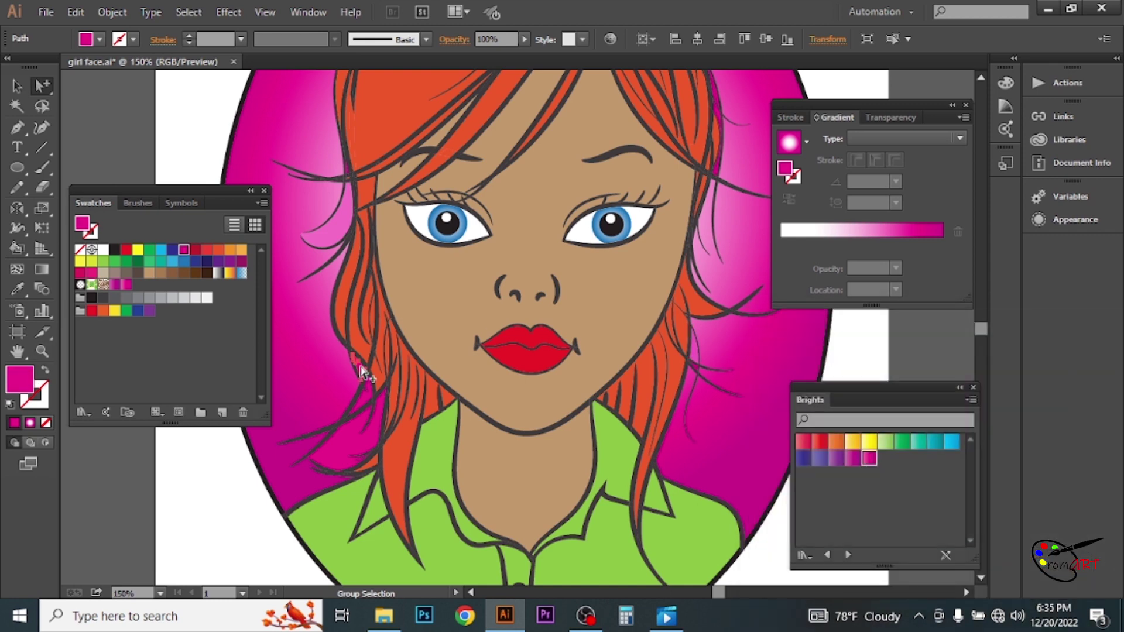
Zoom in to inspect the hair strands, then fit the whole portrait in view
scroll(359, 372, up, 4)
click(369, 258)
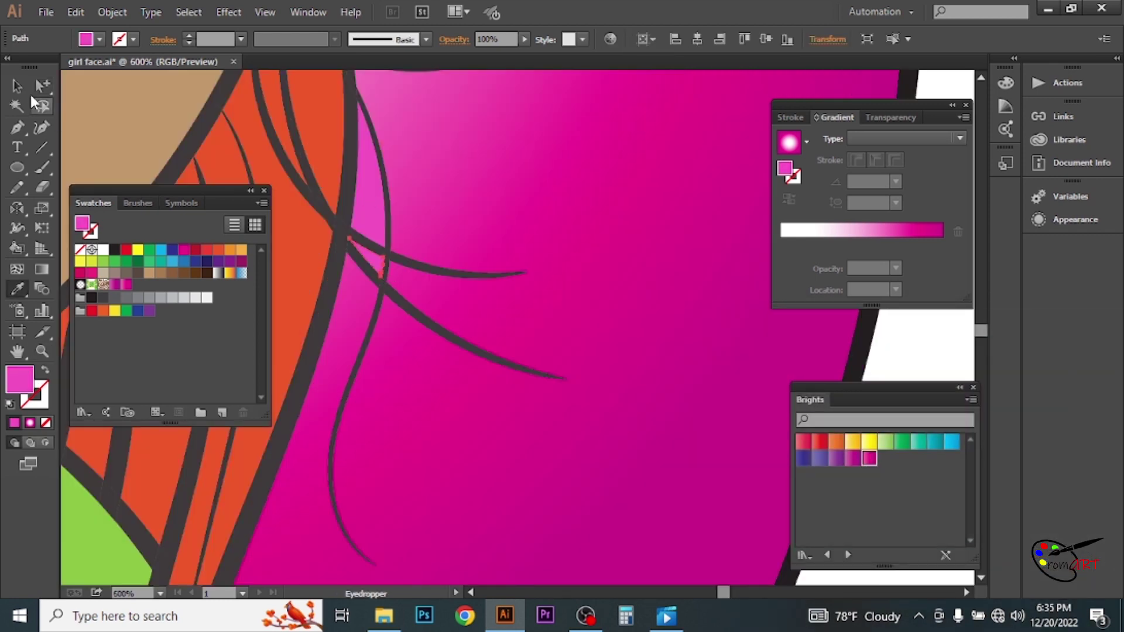
scroll(678, 478, down, 3)
click(674, 475)
key(ctrl+0)
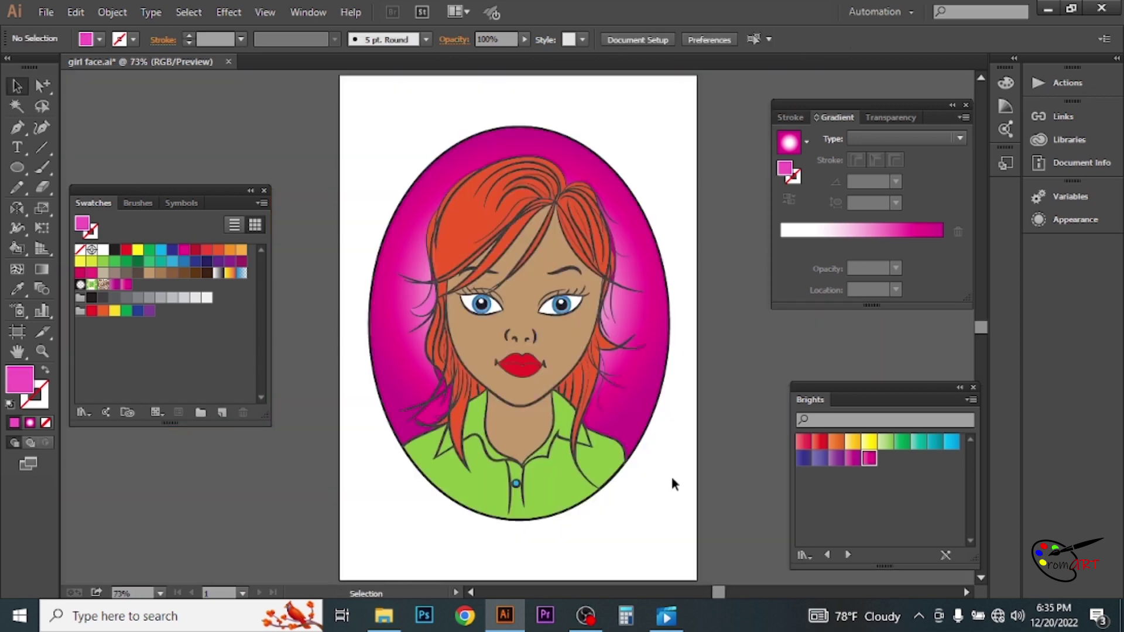
key(ctrl+1)
Recheck the stray shape by the left hair and view the artwork without panels
click(400, 271)
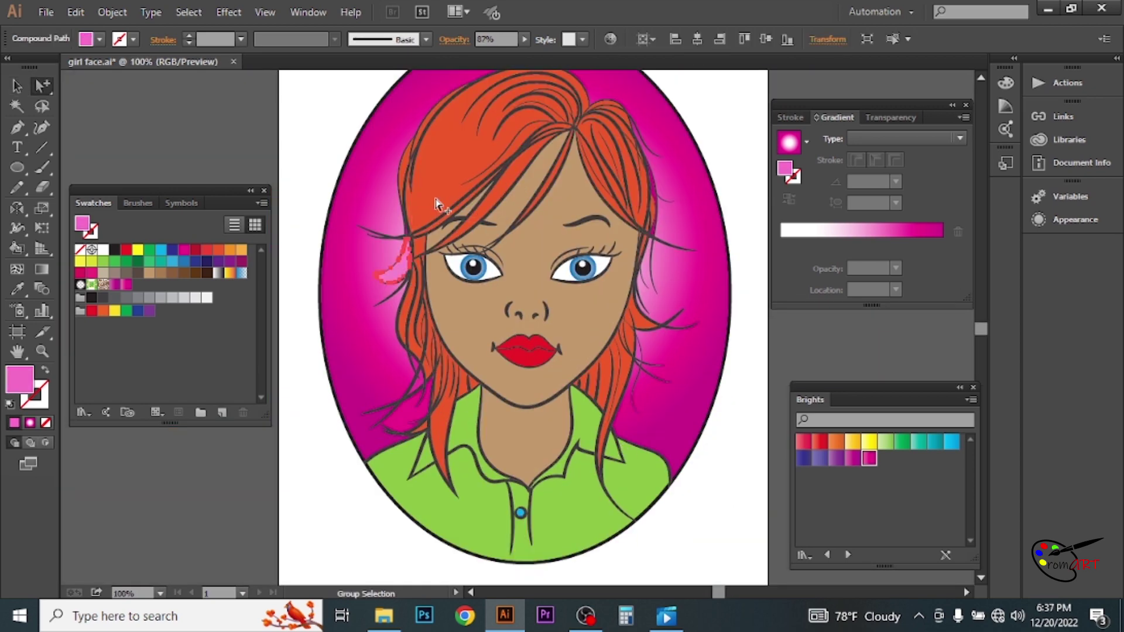
key(ctrl+shift+a)
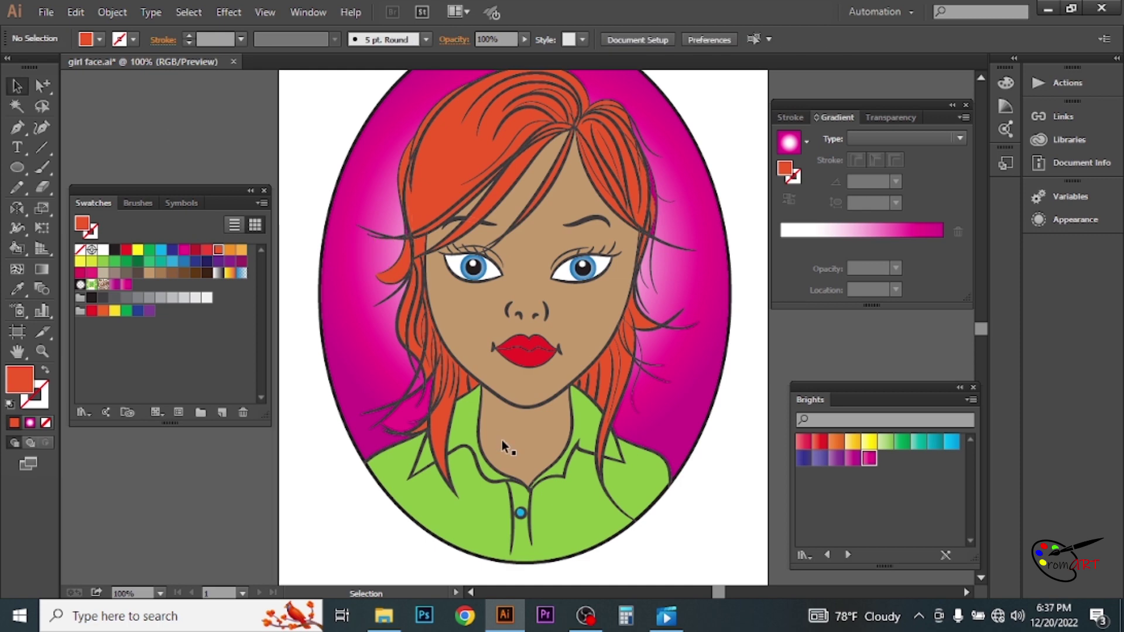
key(Tab)
key(ctrl+plus)
key(Tab)
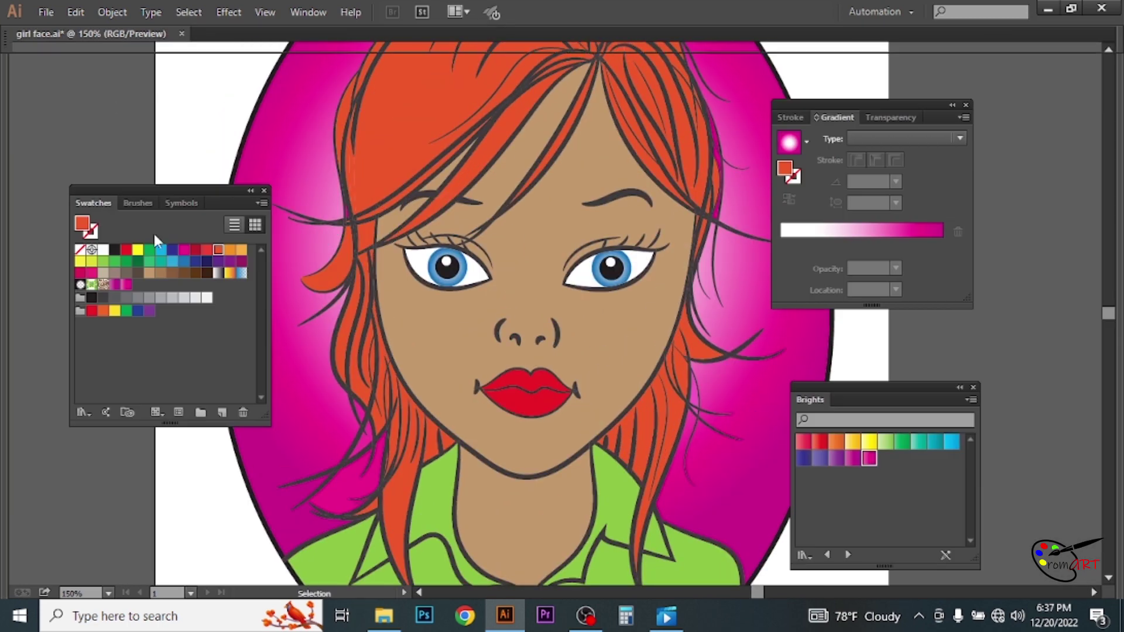
alt+click(42, 86)
Fill the face shape with a gradient swatch from the Skintones library
click(621, 326)
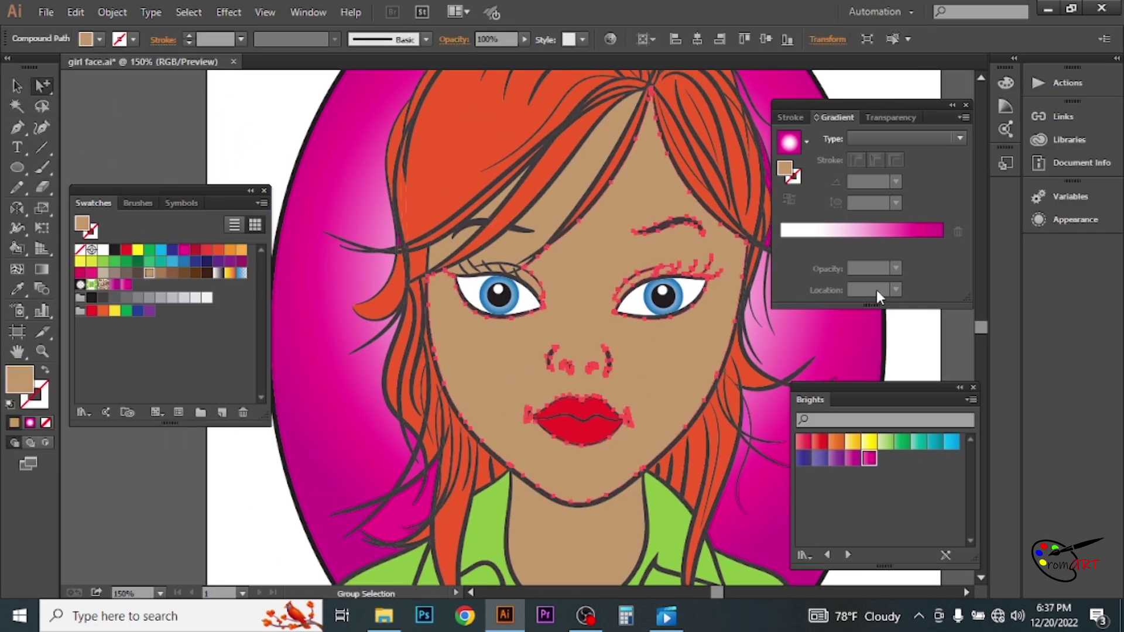
click(804, 555)
mouse_move(844, 276)
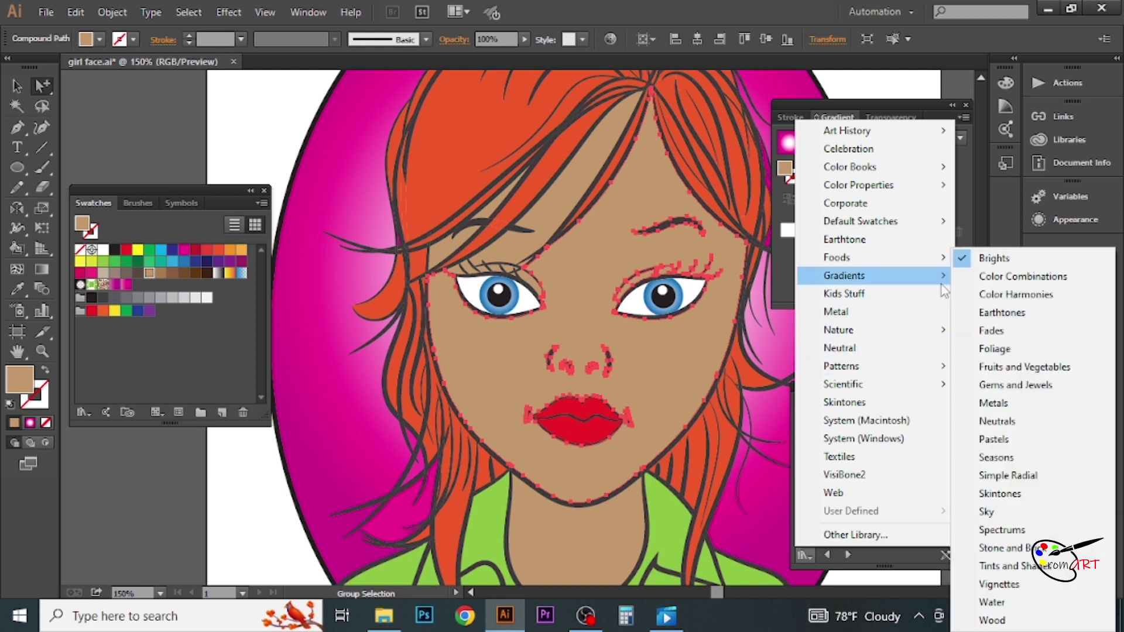
click(1000, 494)
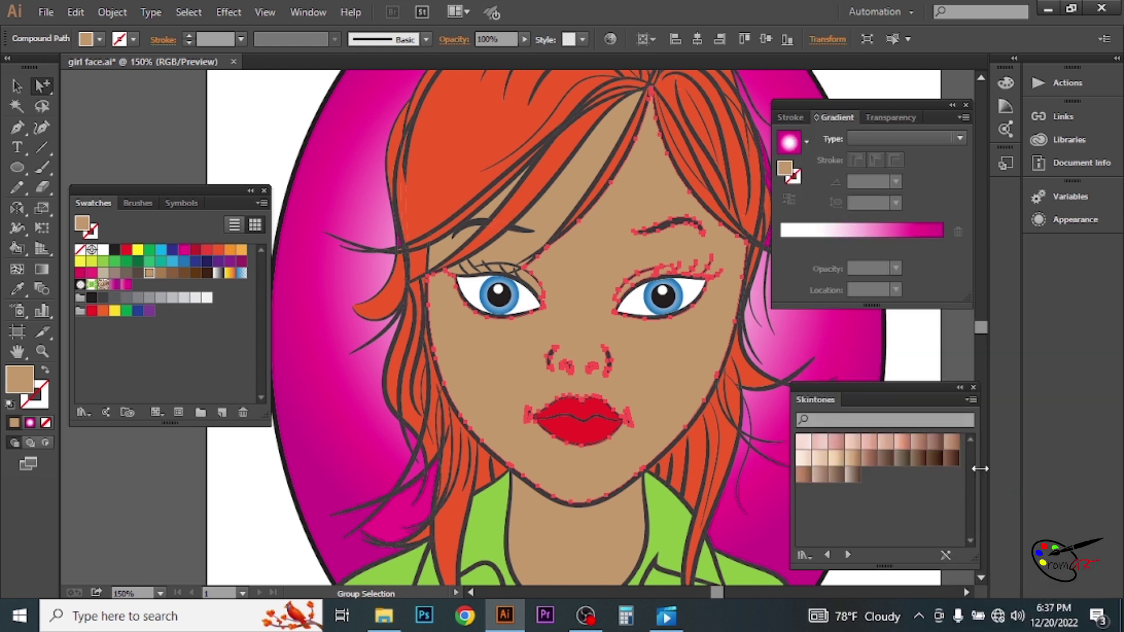
click(902, 443)
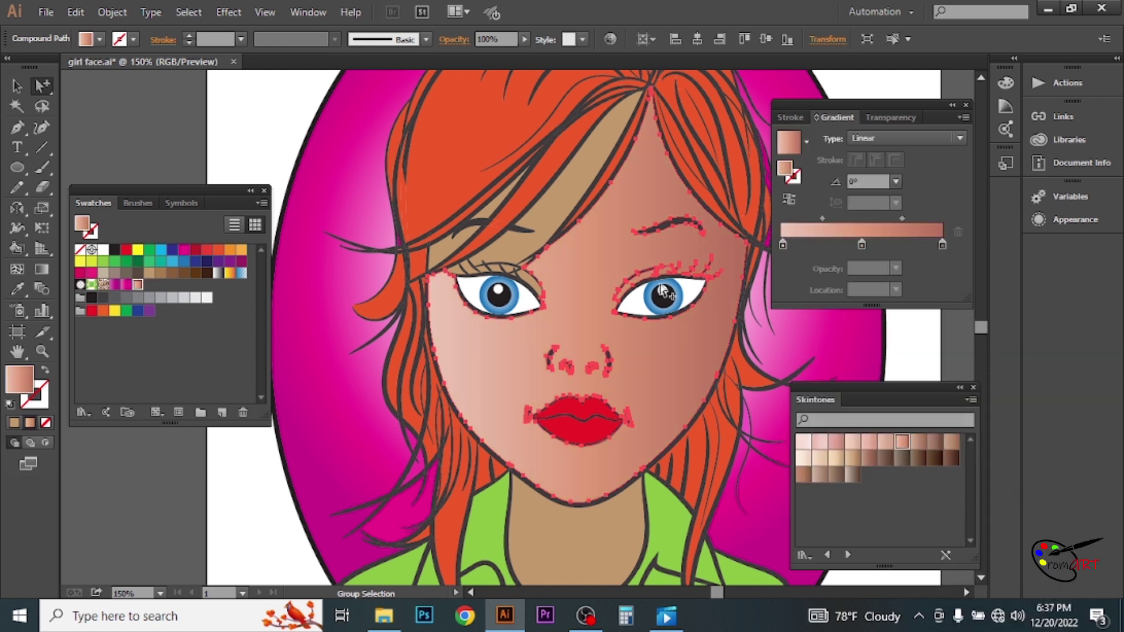
Add the tan forehead strand to the selection and zoom in on the left eye
shift+click(503, 202)
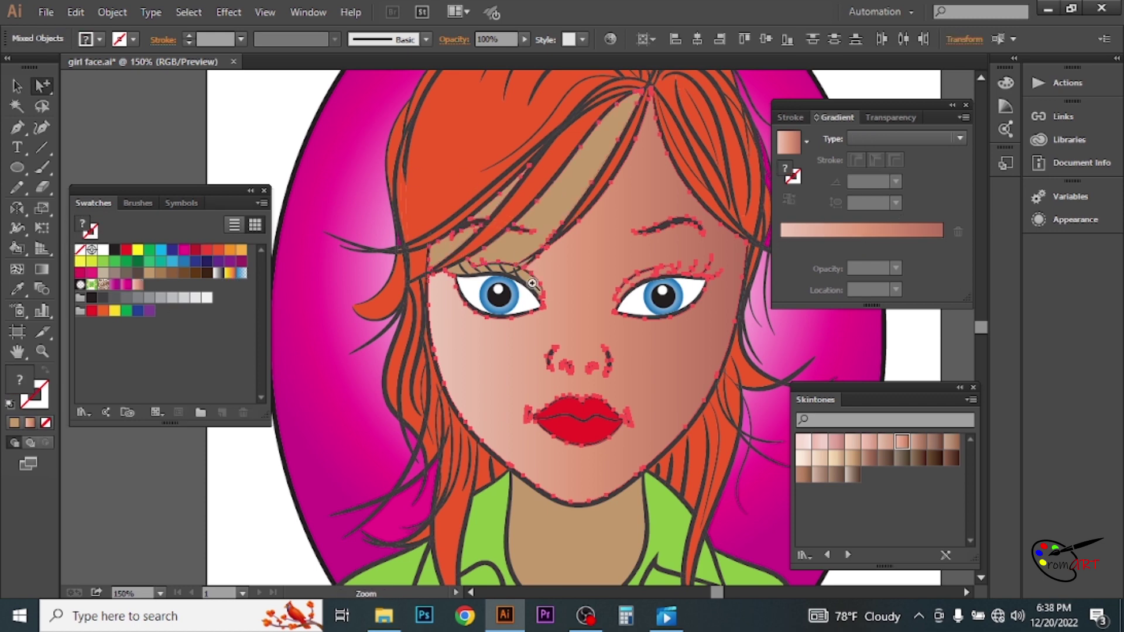
click(533, 284)
click(590, 305)
key(ctrl+plus)
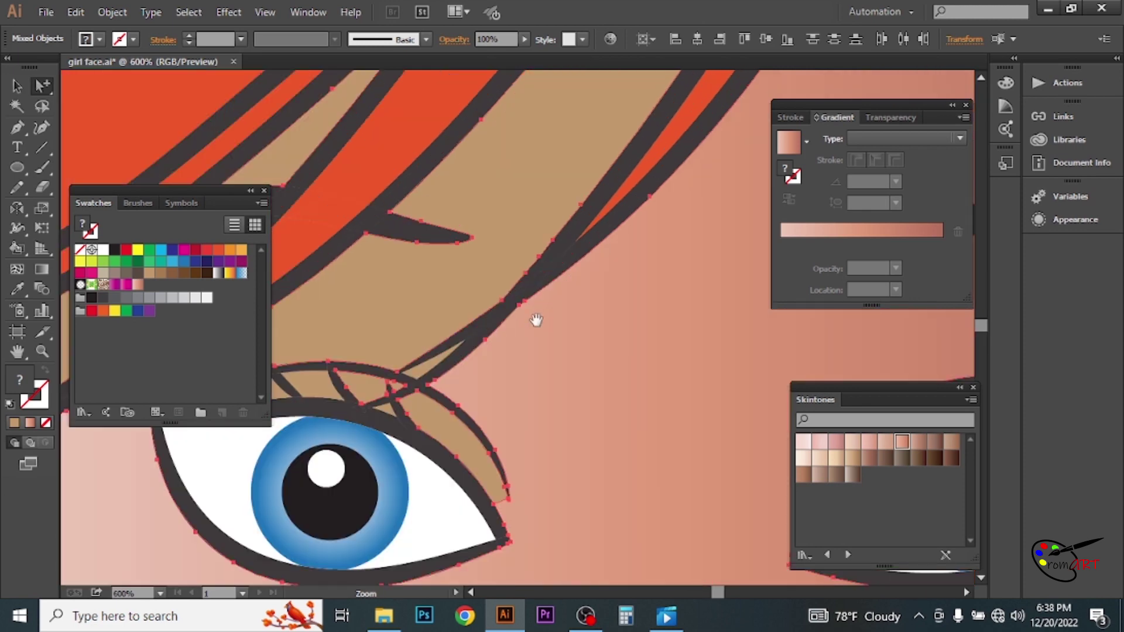
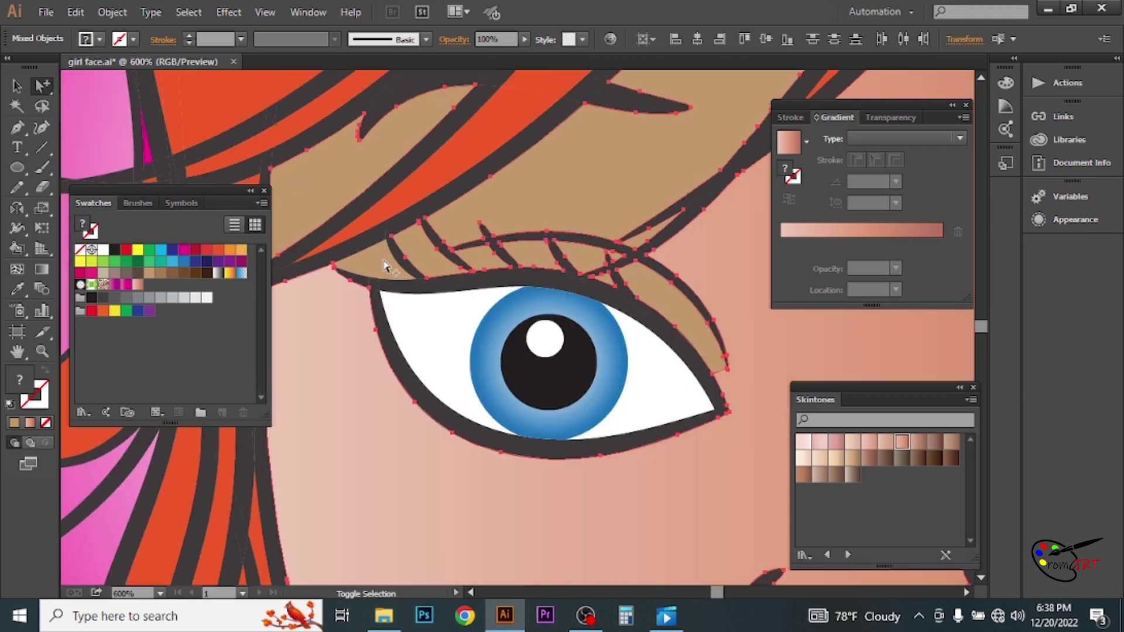
Copy the skin gradient onto the face with the Eyedropper and run it vertically down the face
key(ctrl+0)
key(i)
click(523, 288)
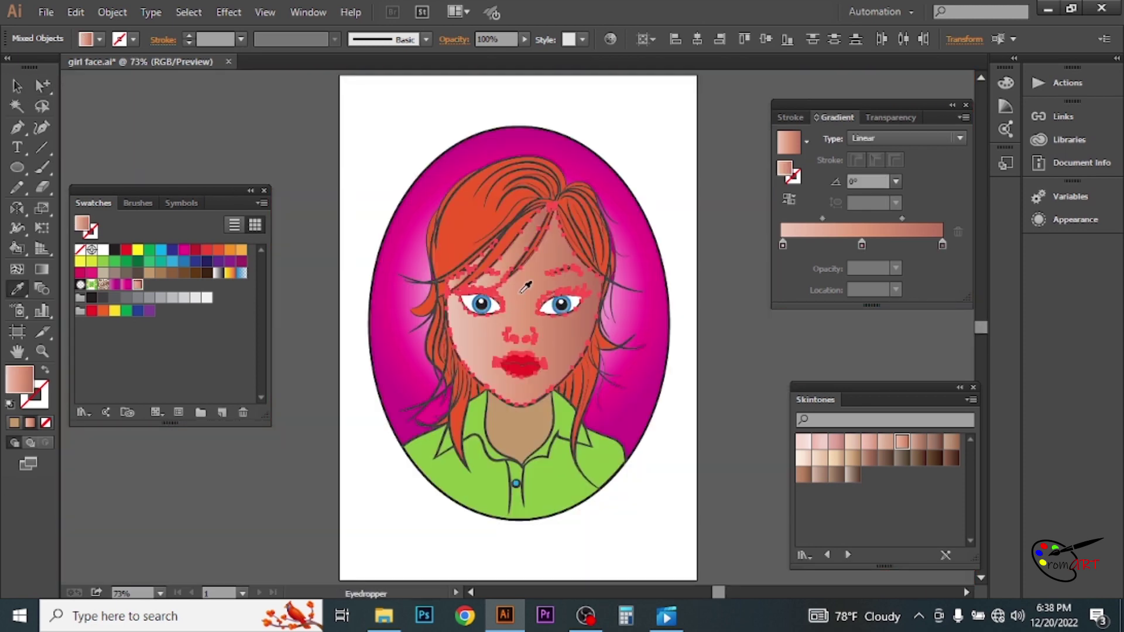
key(g)
drag(532, 225, 525, 404)
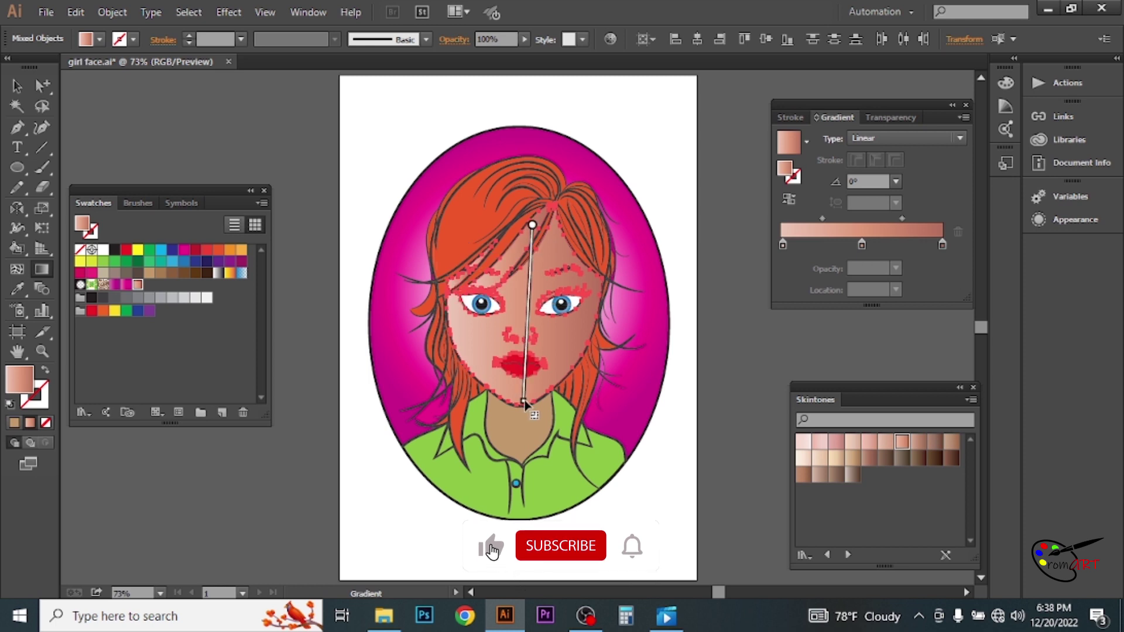
Make the face gradient radial, move its centre down and rotate it toward the forehead
click(961, 138)
click(867, 150)
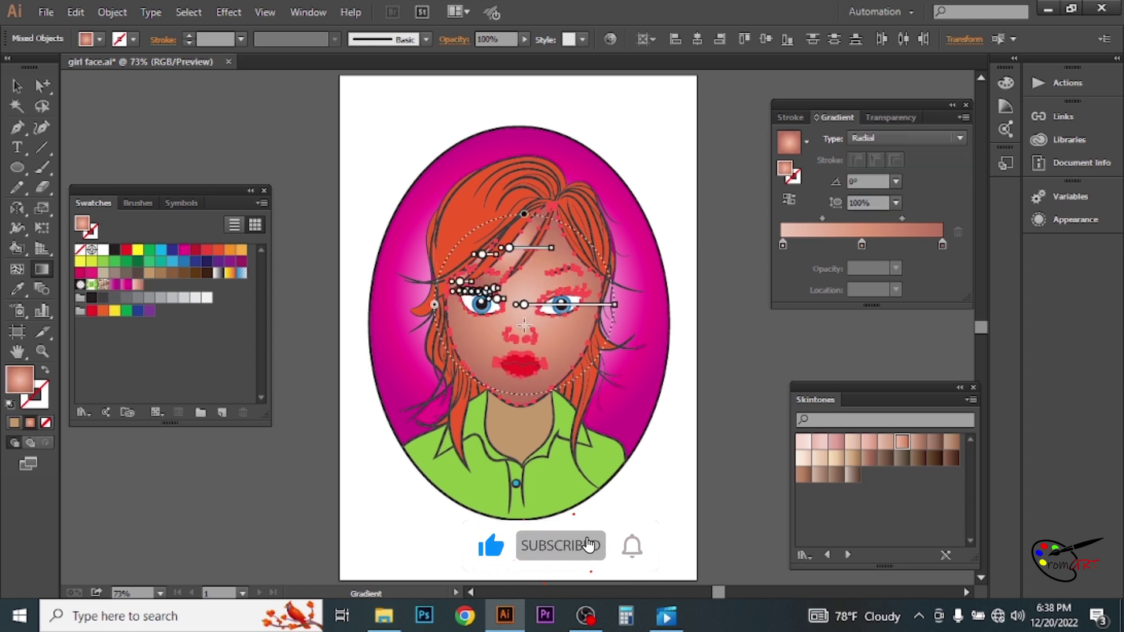
drag(521, 304, 521, 321)
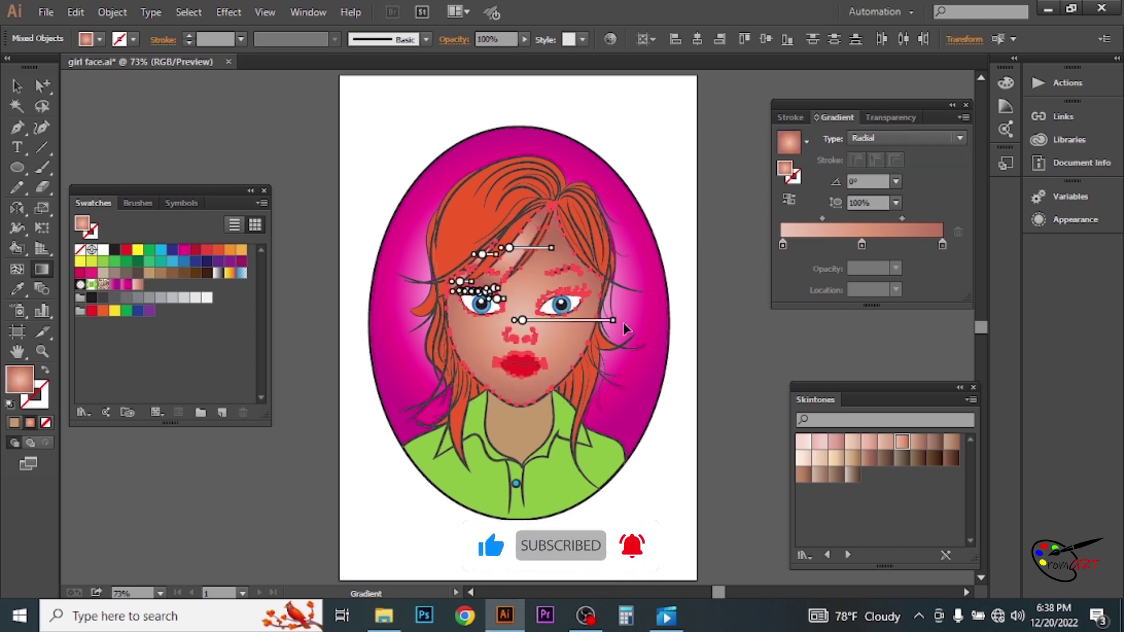
drag(624, 329, 595, 237)
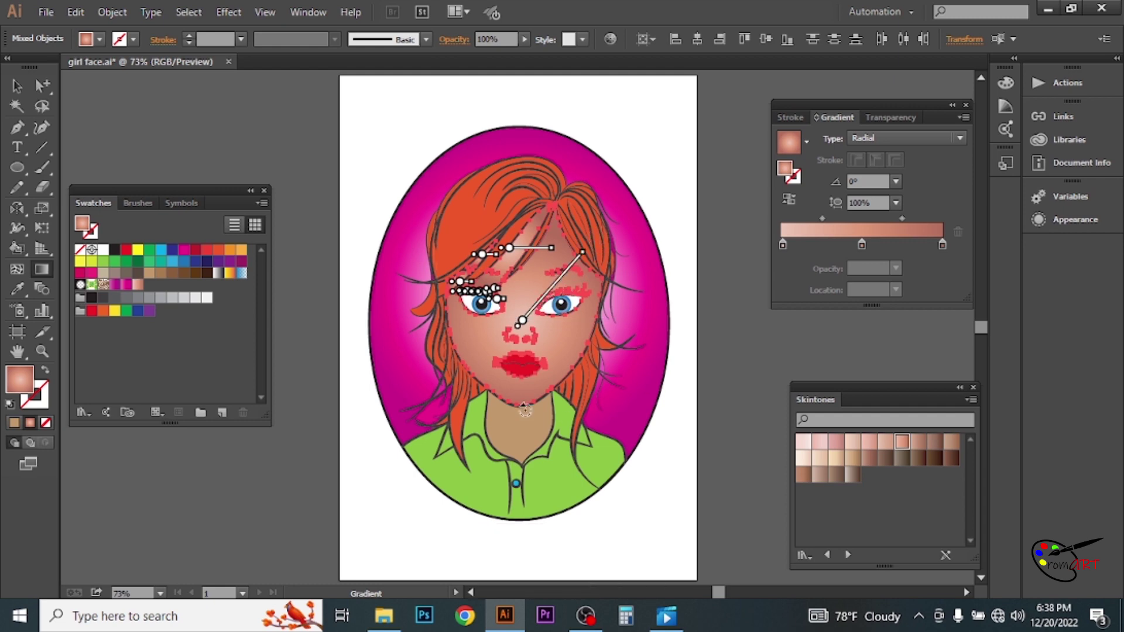
double_click(942, 245)
key(ctrl+1)
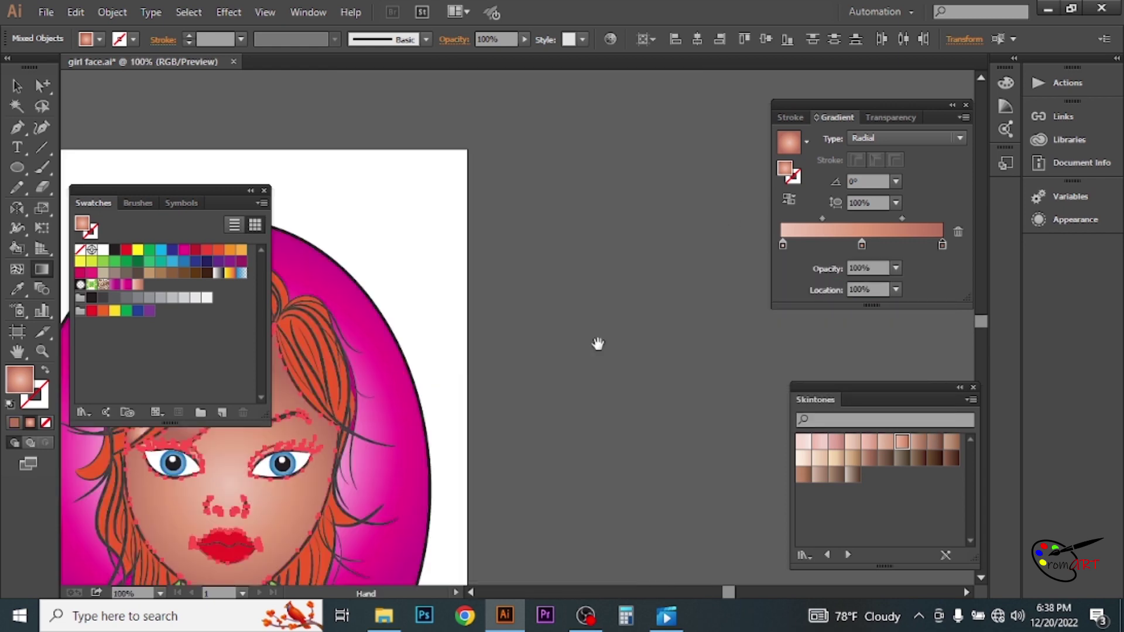
Select the face shape and move its inner gradient stop farther right
drag(598, 339, 655, 303)
click(16, 88)
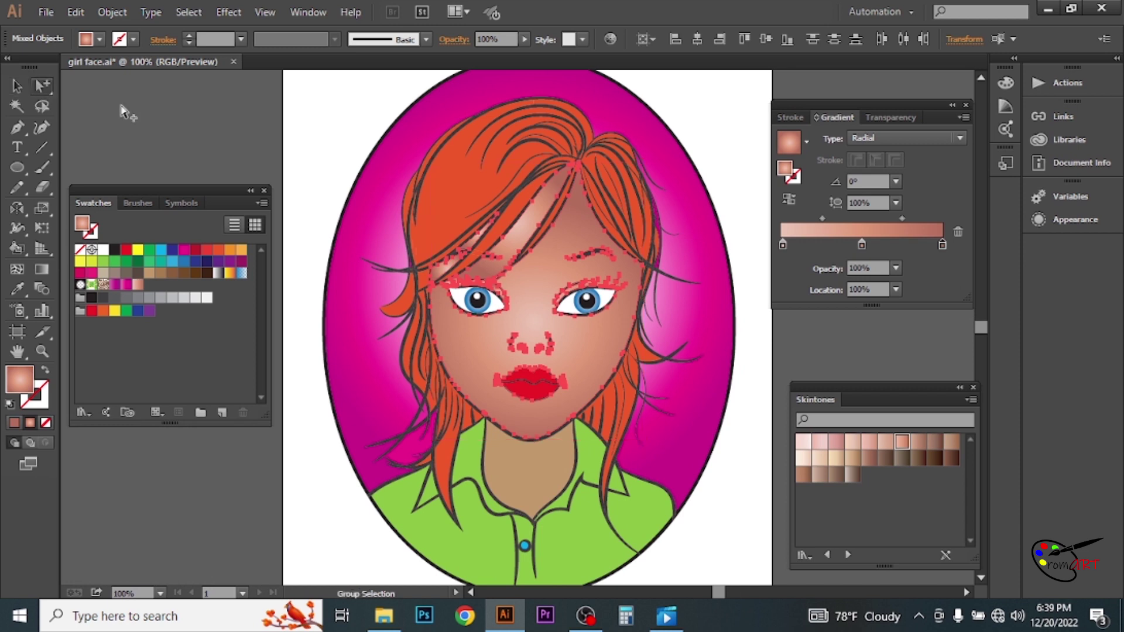
click(349, 141)
click(586, 342)
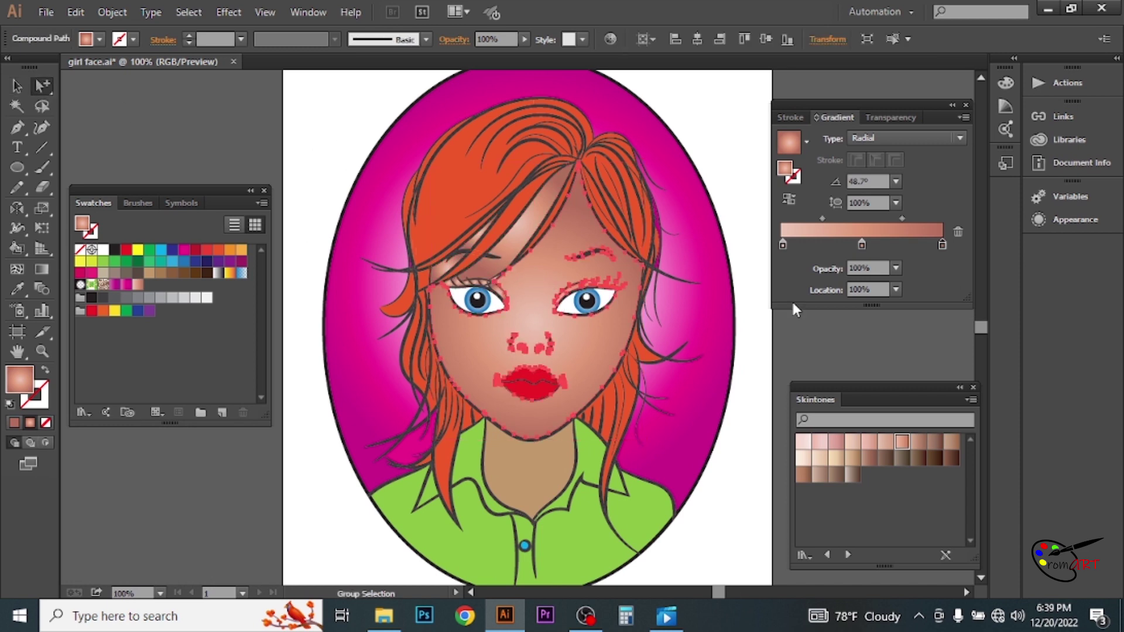
mouse_move(783, 243)
mouse_down()
mouse_move(807, 245)
mouse_move(791, 246)
mouse_up()
Warm the face gradient's outer stop to a deeper coppery skin tone using RGB sliders
double_click(942, 244)
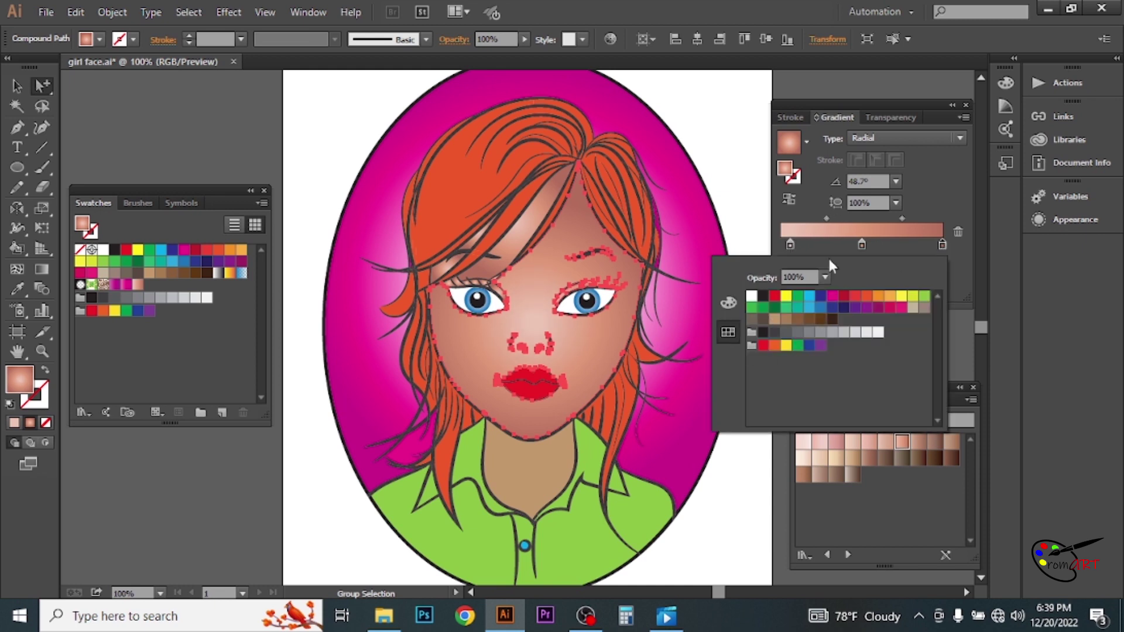
click(730, 303)
drag(852, 331, 827, 364)
drag(863, 307, 870, 312)
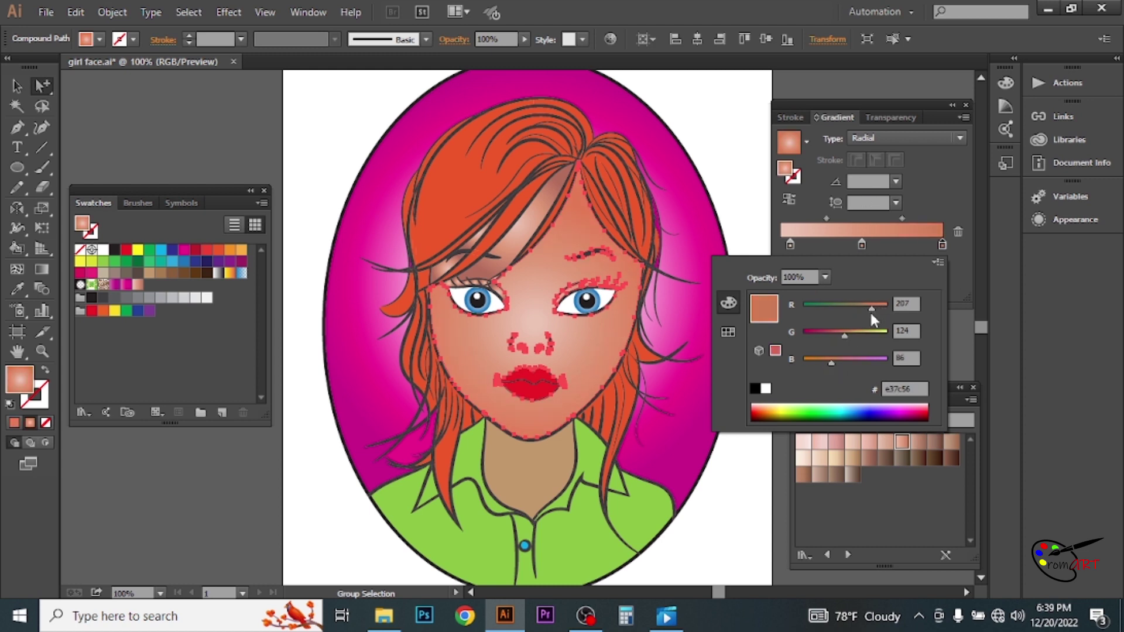
click(965, 287)
Apply the face gradient to the forehead hair highlight strand
click(515, 257)
key(i)
click(581, 231)
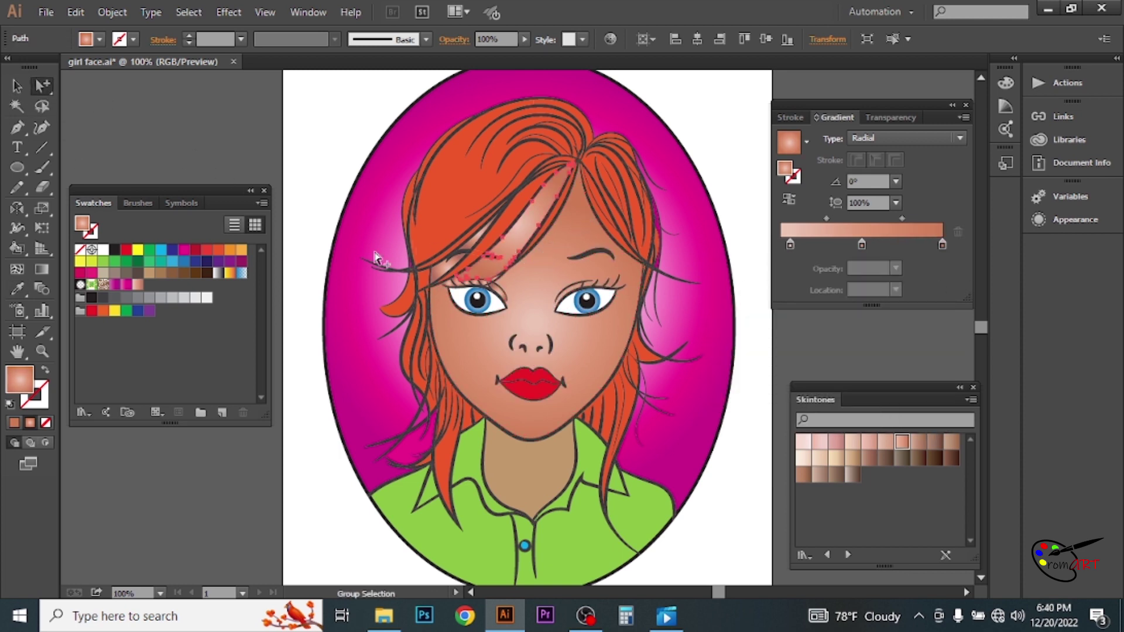
Select a forehead hair strand, move its middle stop to 29.5% and keep it radial
ctrl+shift+click(468, 251)
click(43, 86)
click(496, 272)
drag(862, 244, 829, 245)
click(875, 140)
click(877, 174)
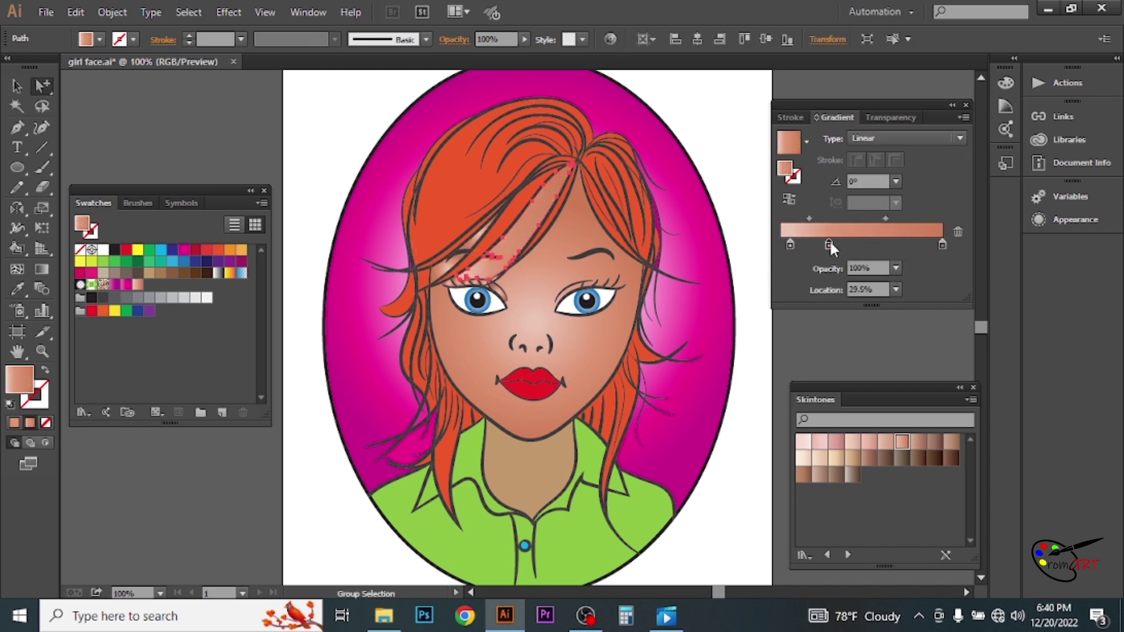
Fine-tune the green value of the face gradient's outer skin colour
click(576, 216)
double_click(941, 244)
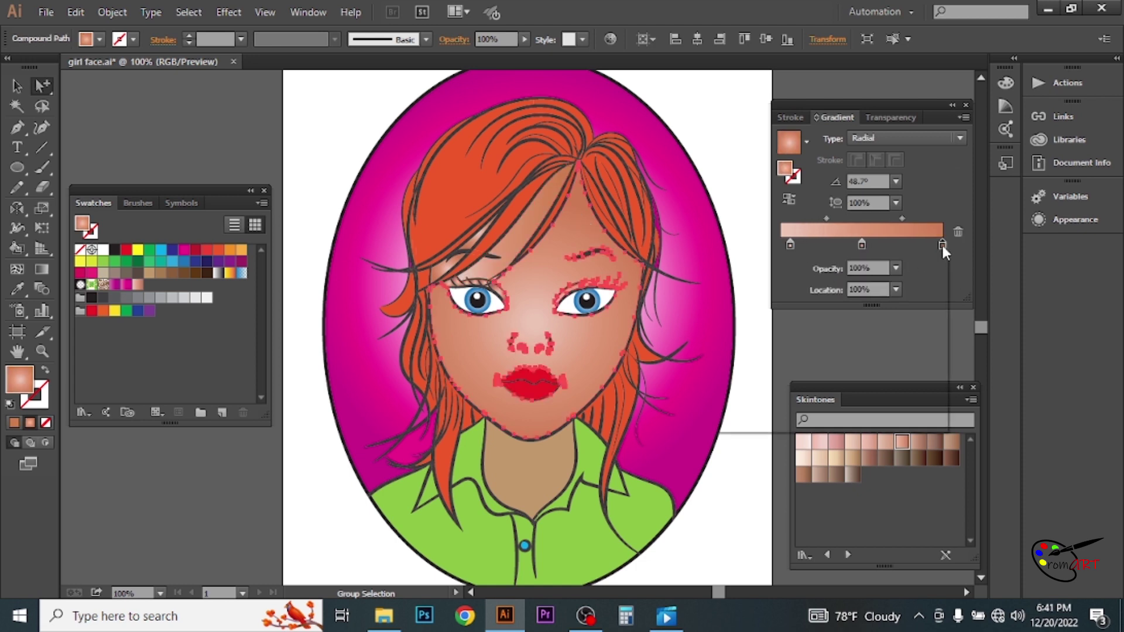
drag(837, 331, 846, 336)
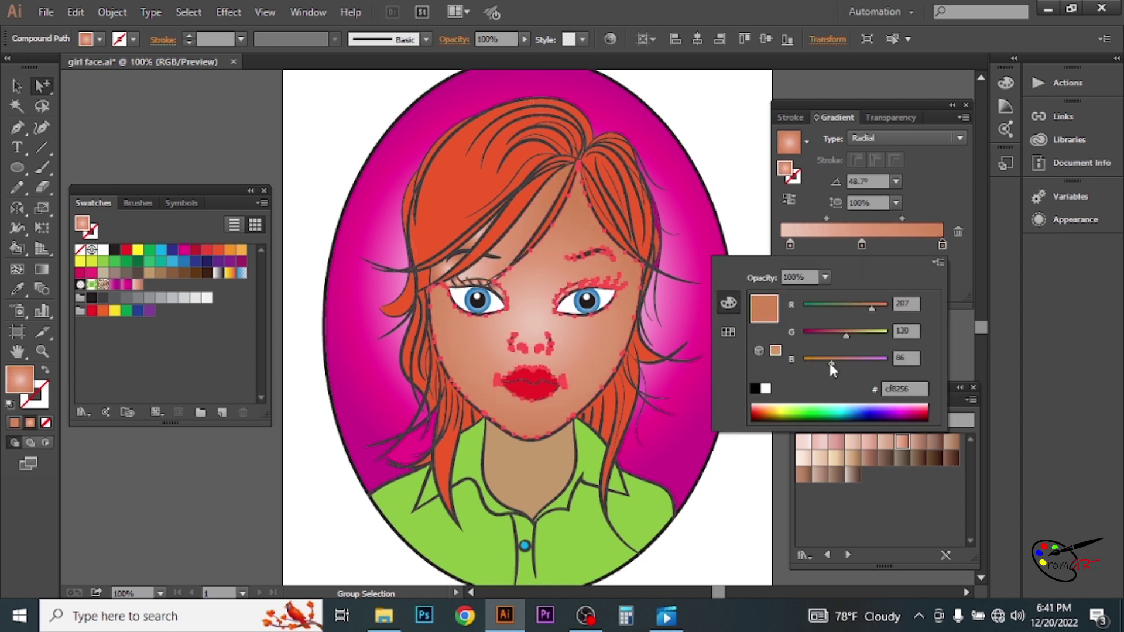
Make a forehead hair strand's gradient linear with an orange end stop
click(473, 246)
click(890, 139)
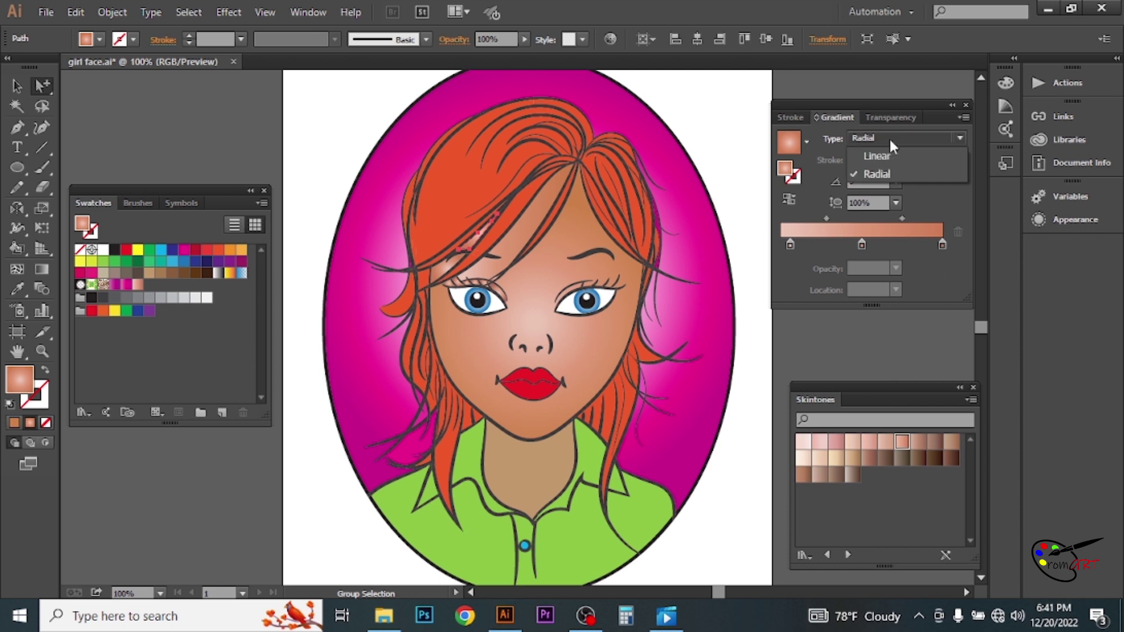
double_click(942, 245)
drag(843, 358, 824, 360)
click(440, 279)
Give another hair strand the gradient and turn its first stop orange
click(867, 141)
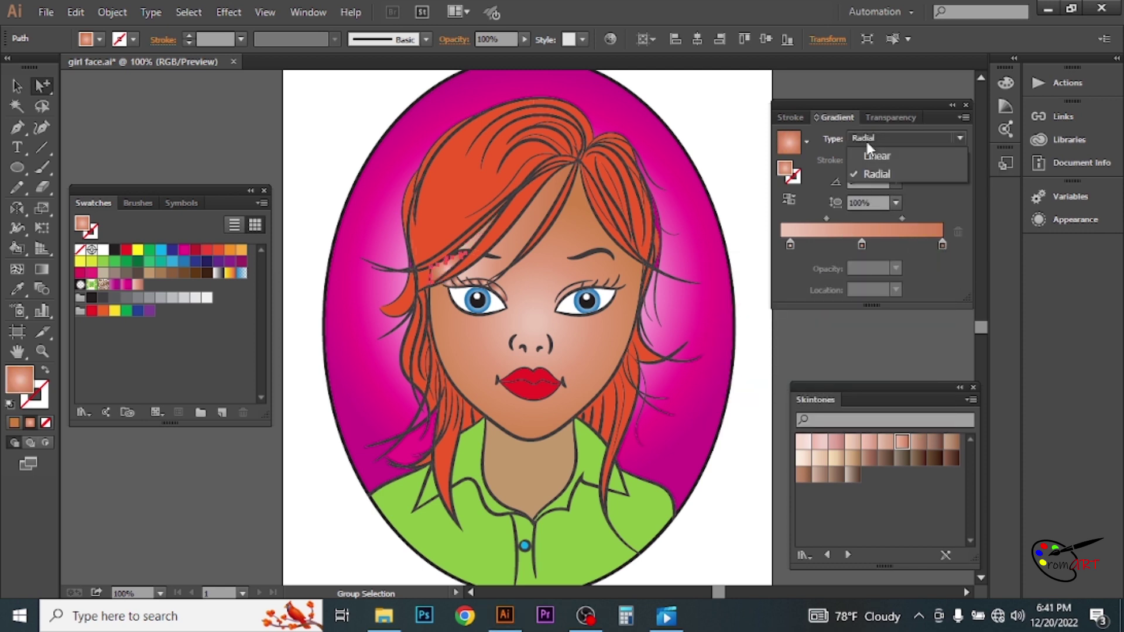
double_click(789, 244)
mouse_move(849, 360)
mouse_down()
mouse_move(833, 360)
mouse_move(849, 333)
mouse_up()
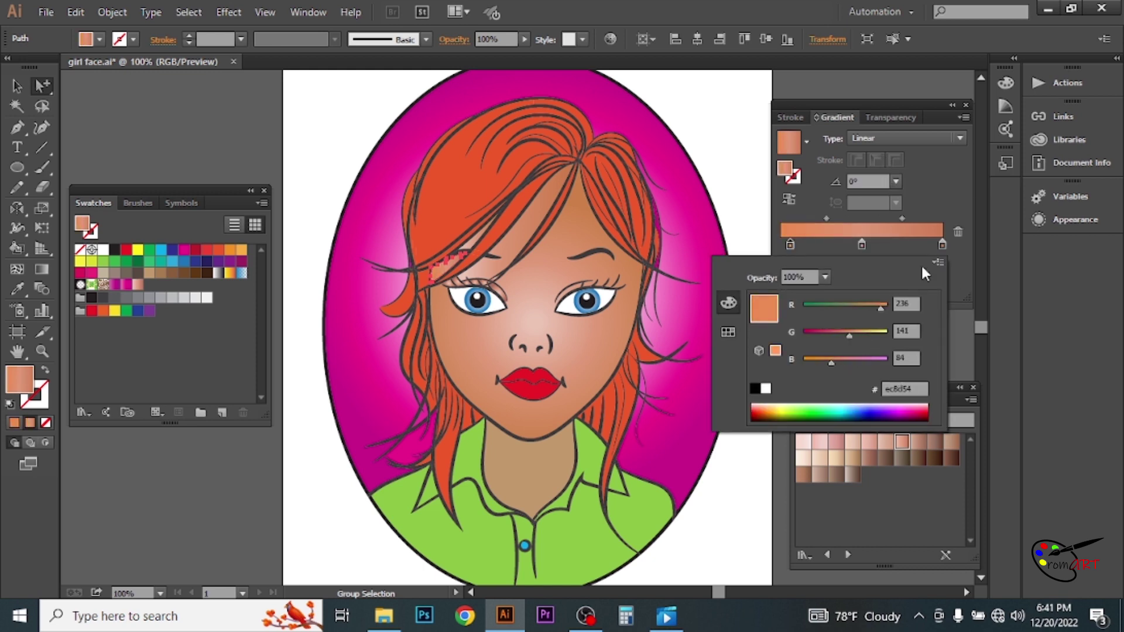
click(473, 249)
Turn a forehead strand's end stop to web-safe red, then deselect and zoom out
key(i)
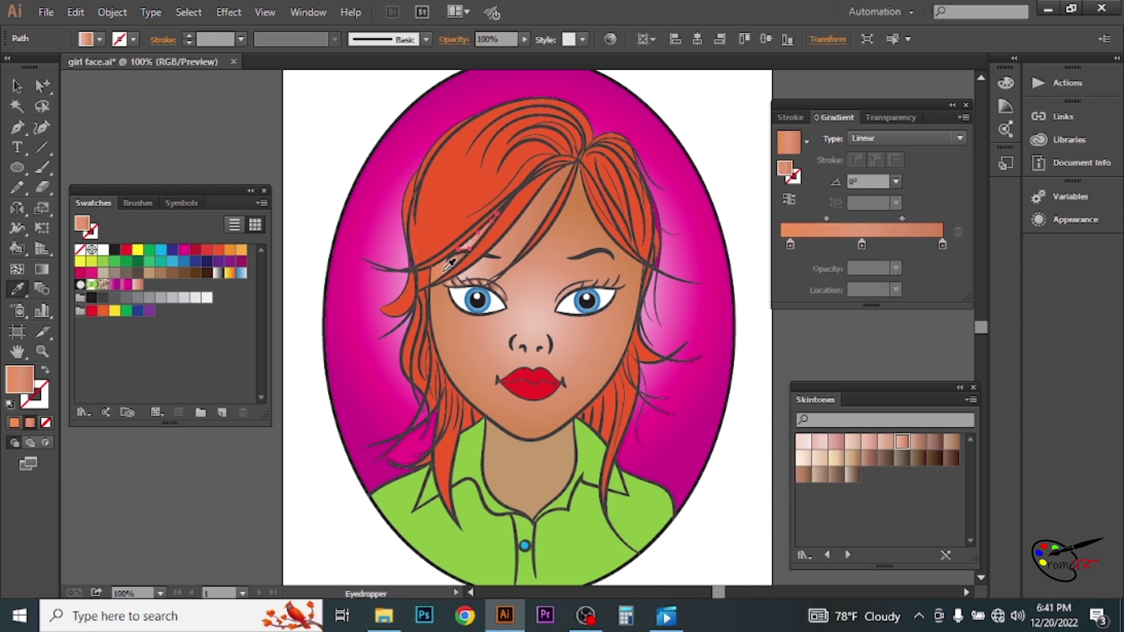
click(42, 86)
click(509, 253)
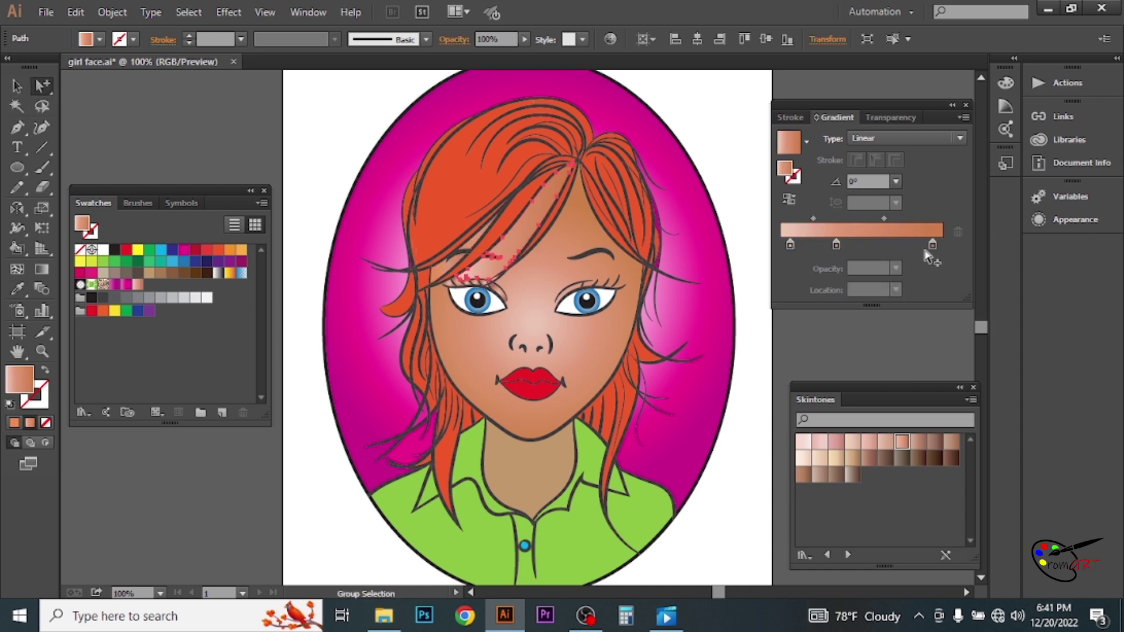
click(921, 244)
double_click(940, 244)
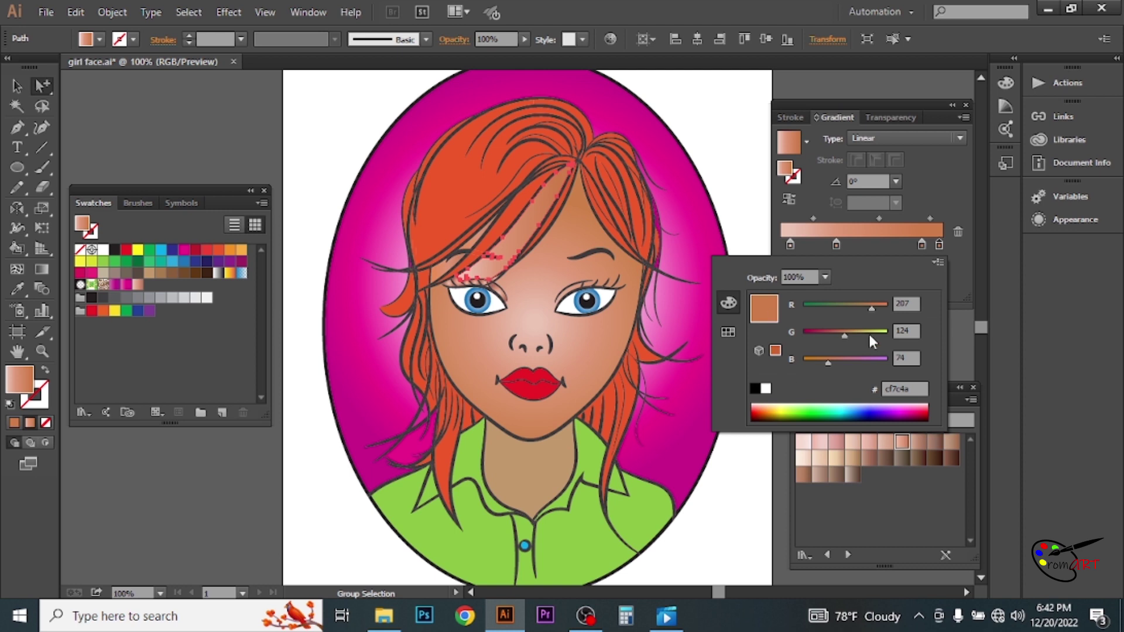
mouse_move(844, 336)
mouse_down()
mouse_move(815, 336)
mouse_move(820, 364)
mouse_up()
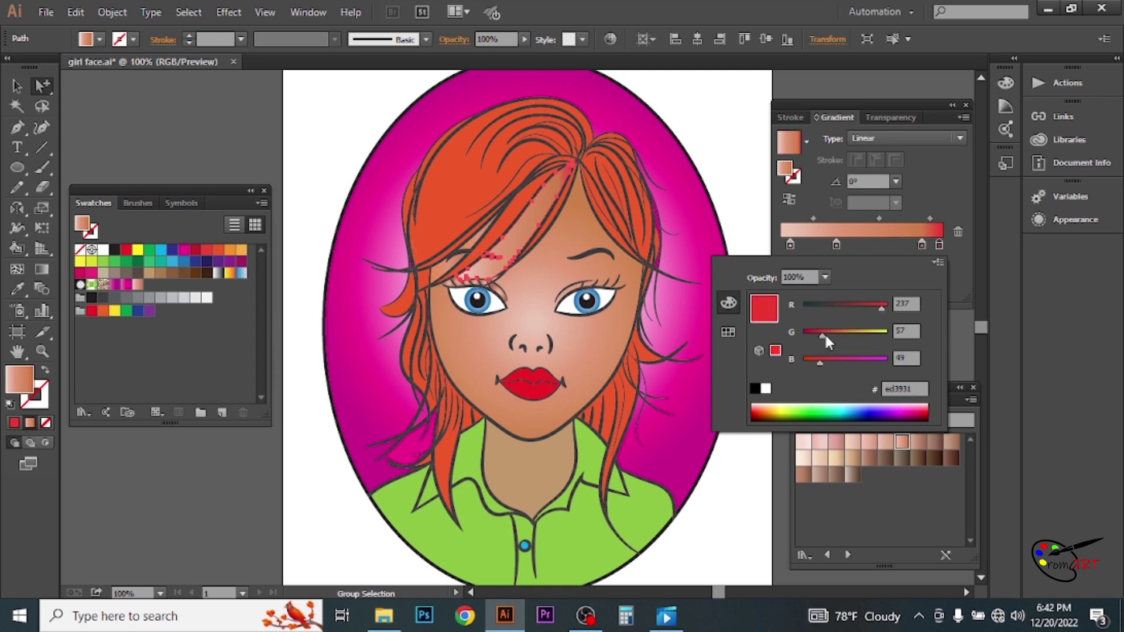
click(775, 351)
key(Escape)
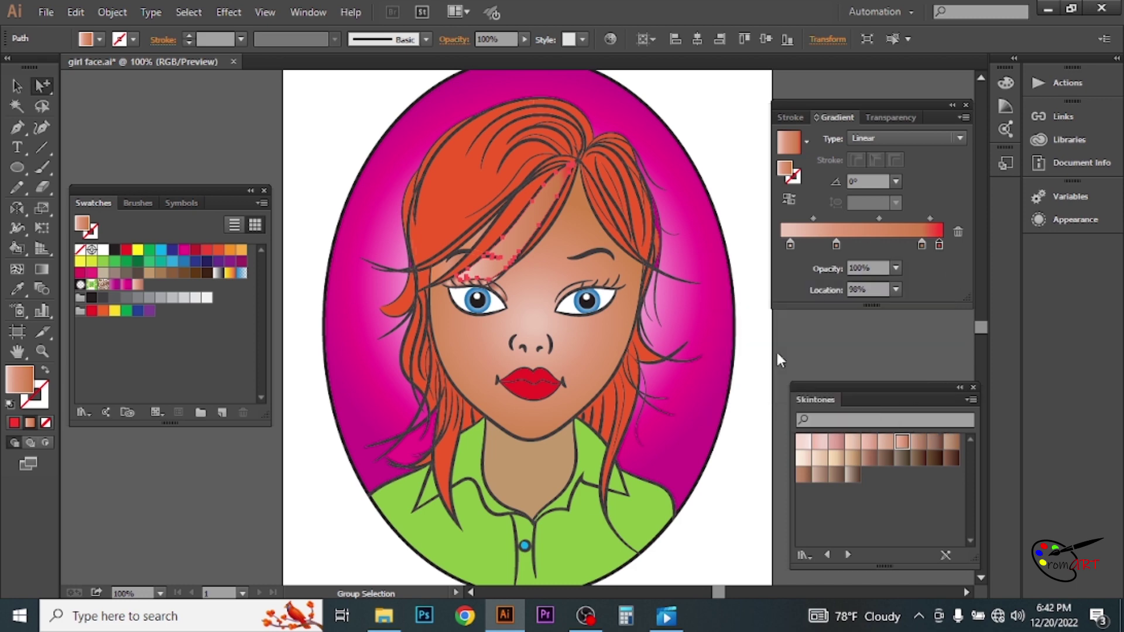
click(339, 150)
key(z)
alt+click(558, 356)
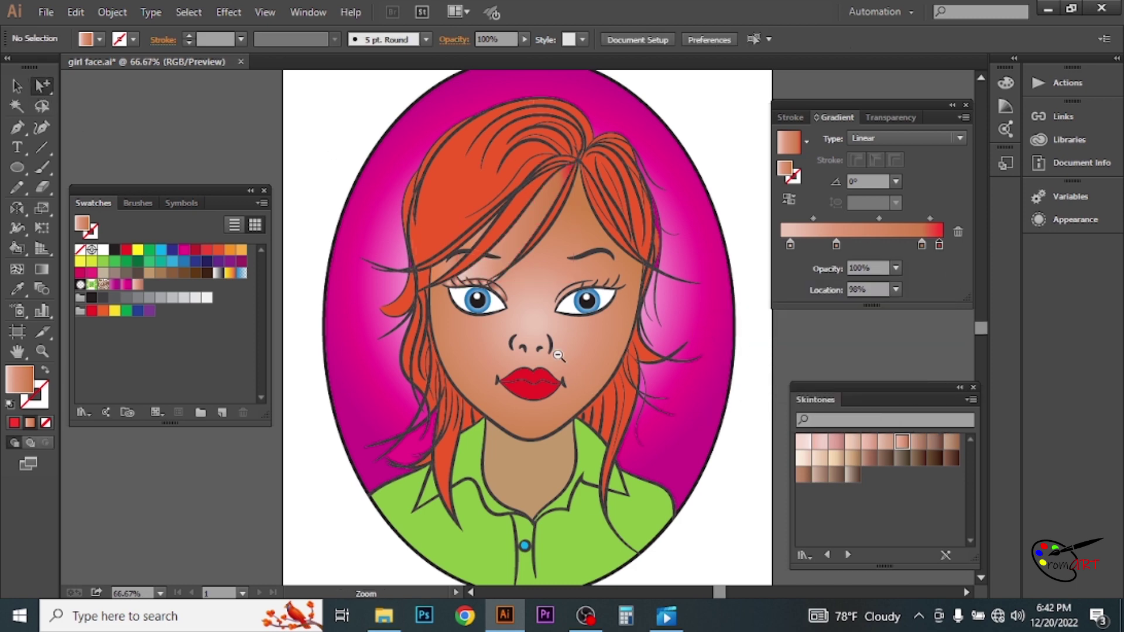
Redraw the face's radial gradient from the nose up to the forehead and widen it
key(ctrl+1)
alt+click(556, 352)
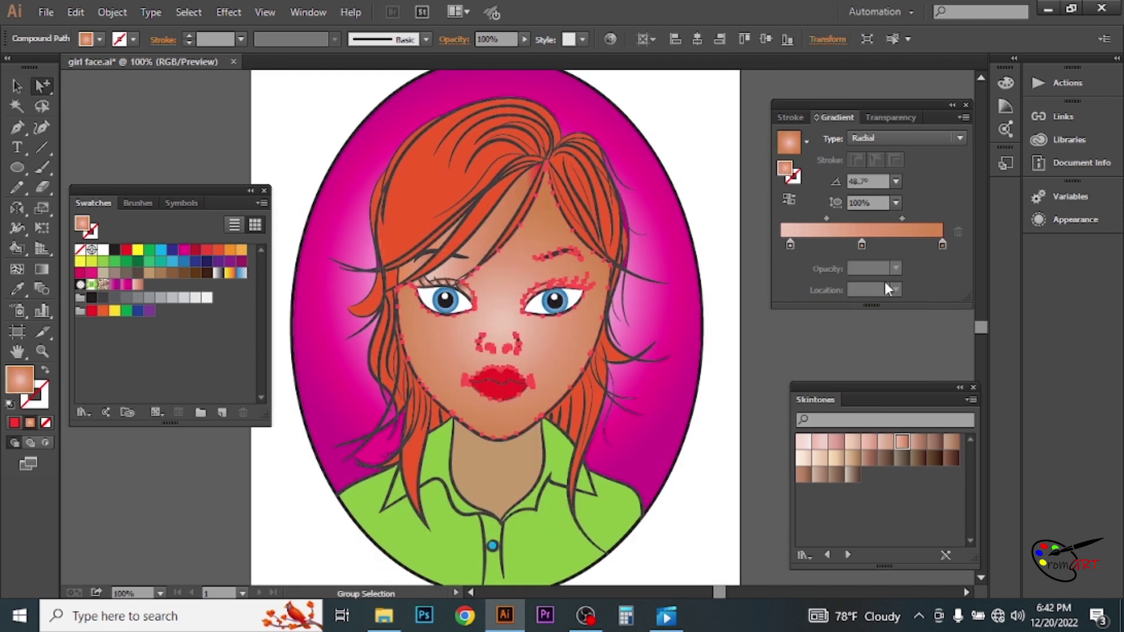
key(g)
mouse_move(500, 334)
mouse_down()
mouse_move(513, 199)
mouse_move(540, 213)
mouse_up()
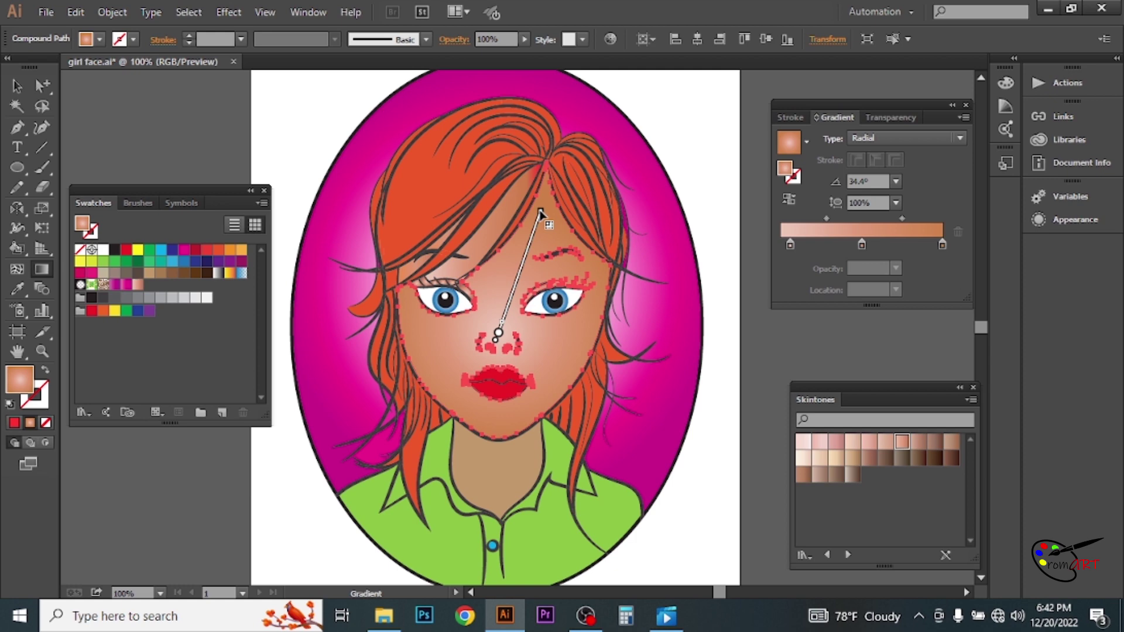
mouse_move(503, 335)
mouse_down()
mouse_move(508, 296)
mouse_move(501, 331)
mouse_up()
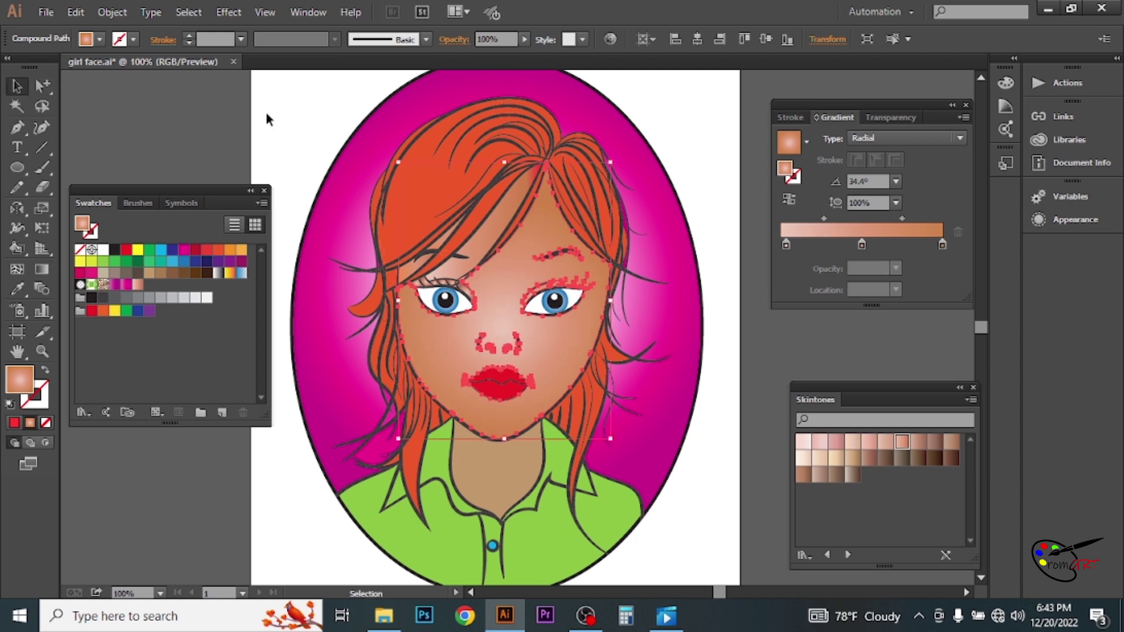
key(ctrl+minus)
key(ctrl+plus)
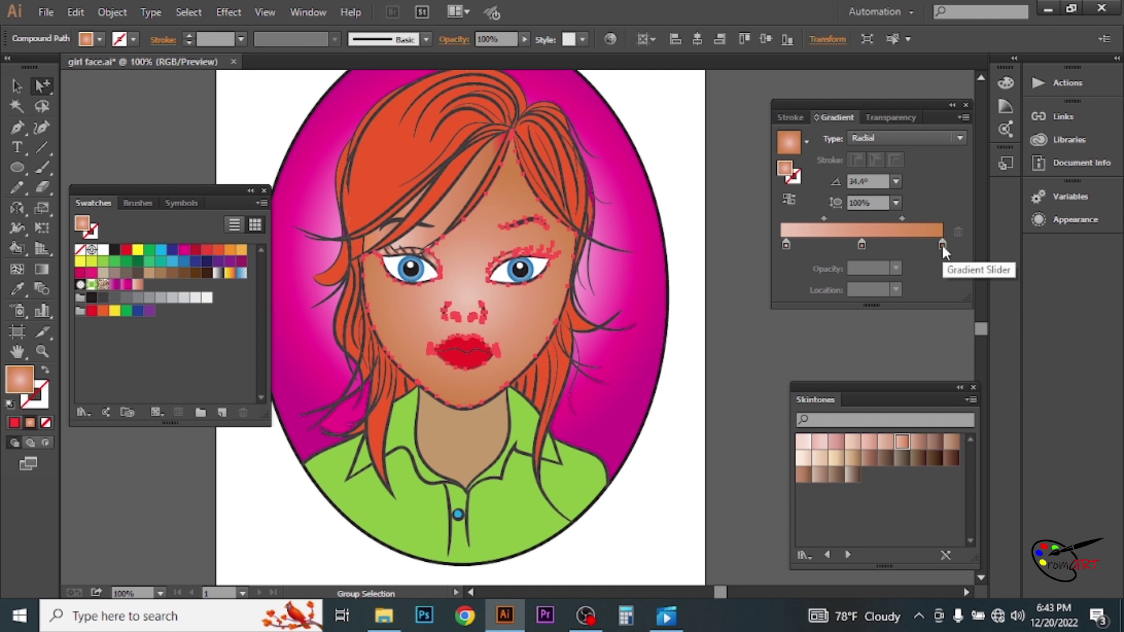
Set the face gradient's outer stop to tan, RGB 211/142/74
double_click(943, 244)
drag(879, 307, 849, 333)
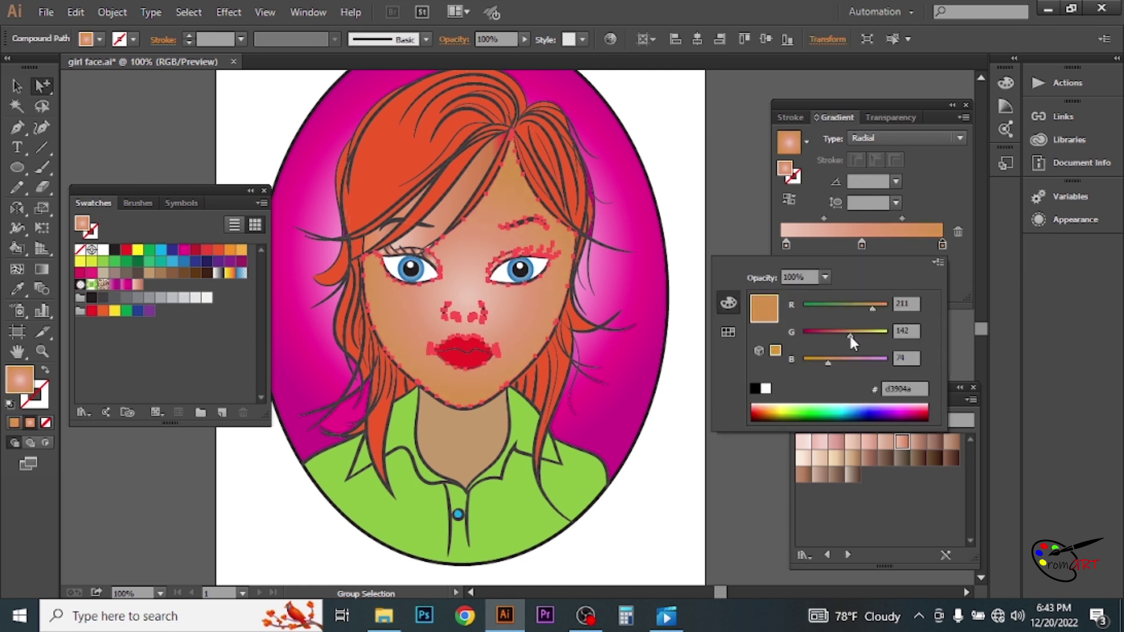
click(466, 193)
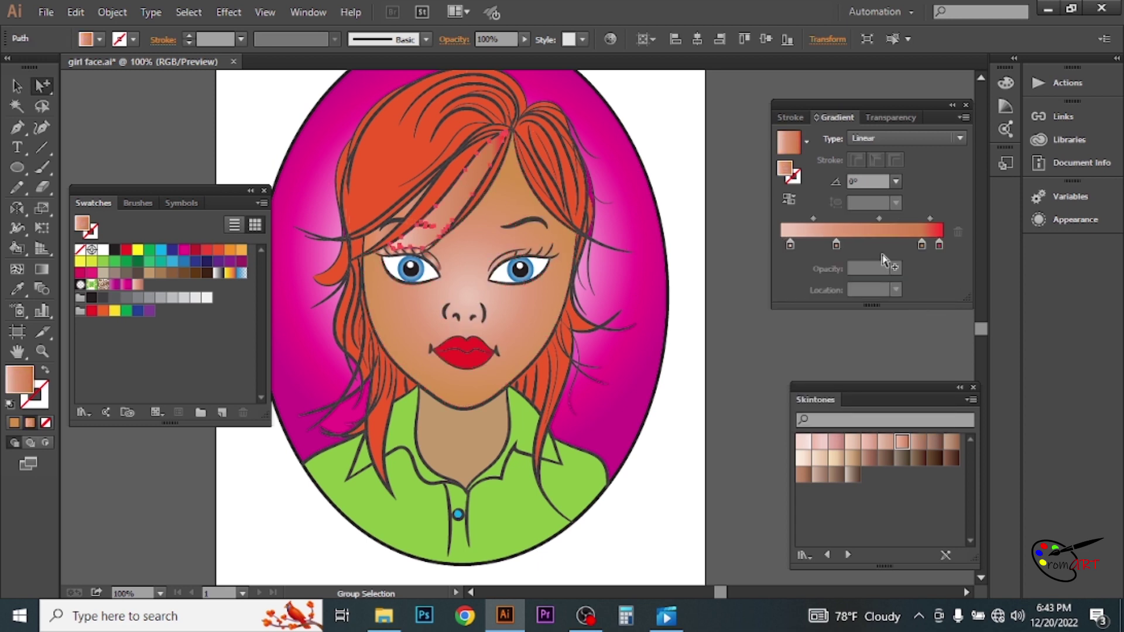
Select the forehead hair strand and its end gradient stop, zooming in on the hair
click(923, 245)
double_click(922, 245)
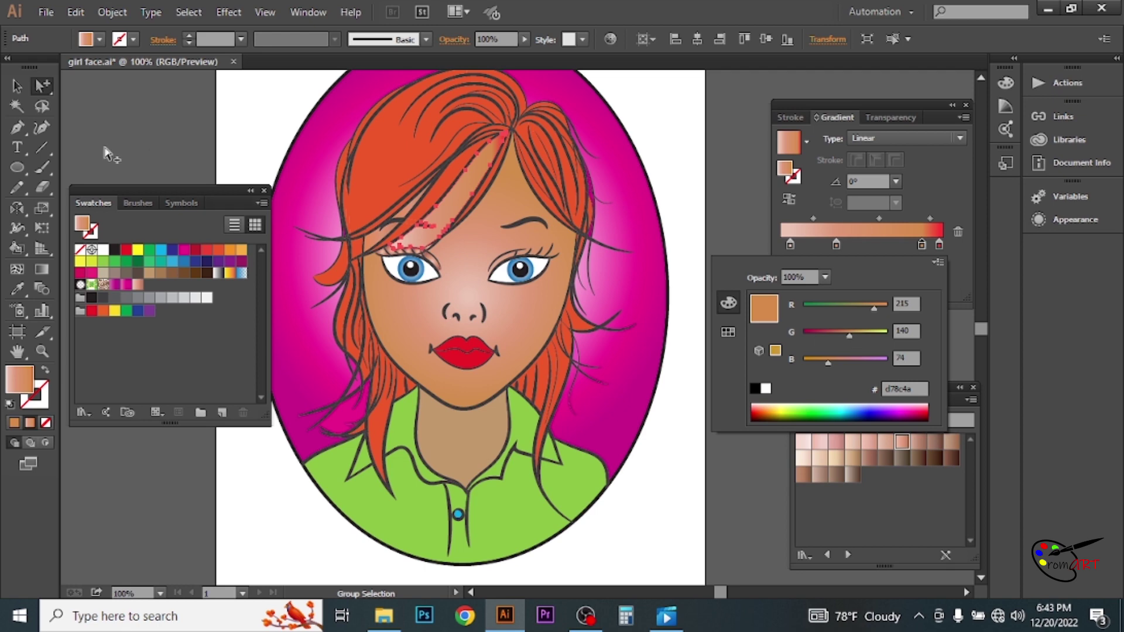
click(738, 328)
key(ctrl+plus)
click(581, 183)
click(941, 244)
Recolour the strand's end stop to orange-red, about RGB 239/89/51, then deselect
double_click(941, 244)
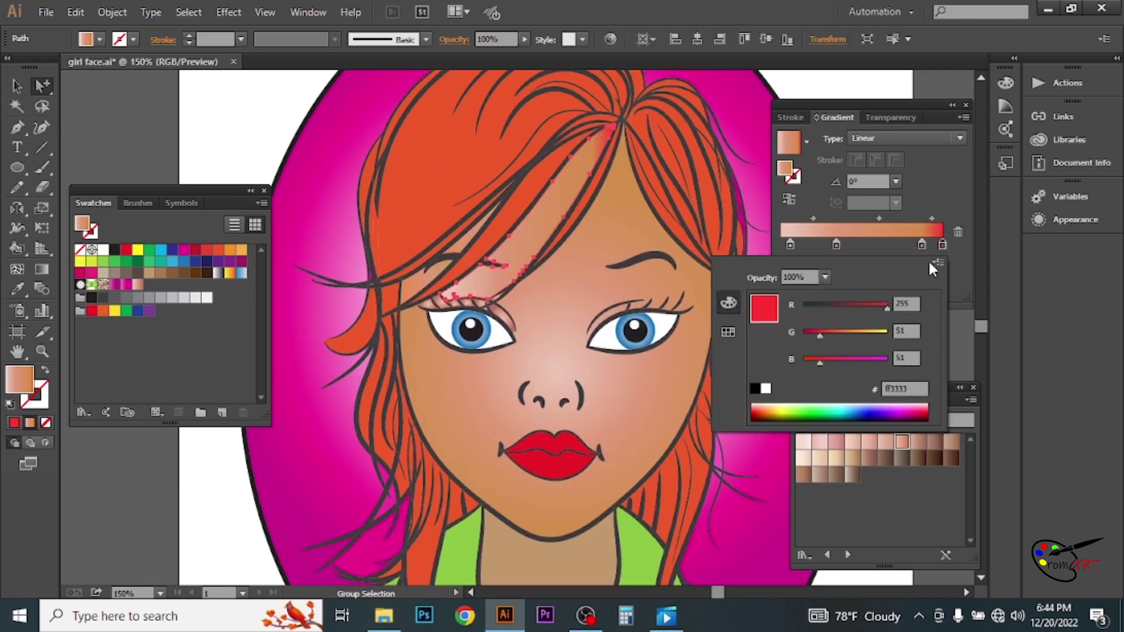
drag(869, 307, 883, 308)
drag(820, 335, 841, 329)
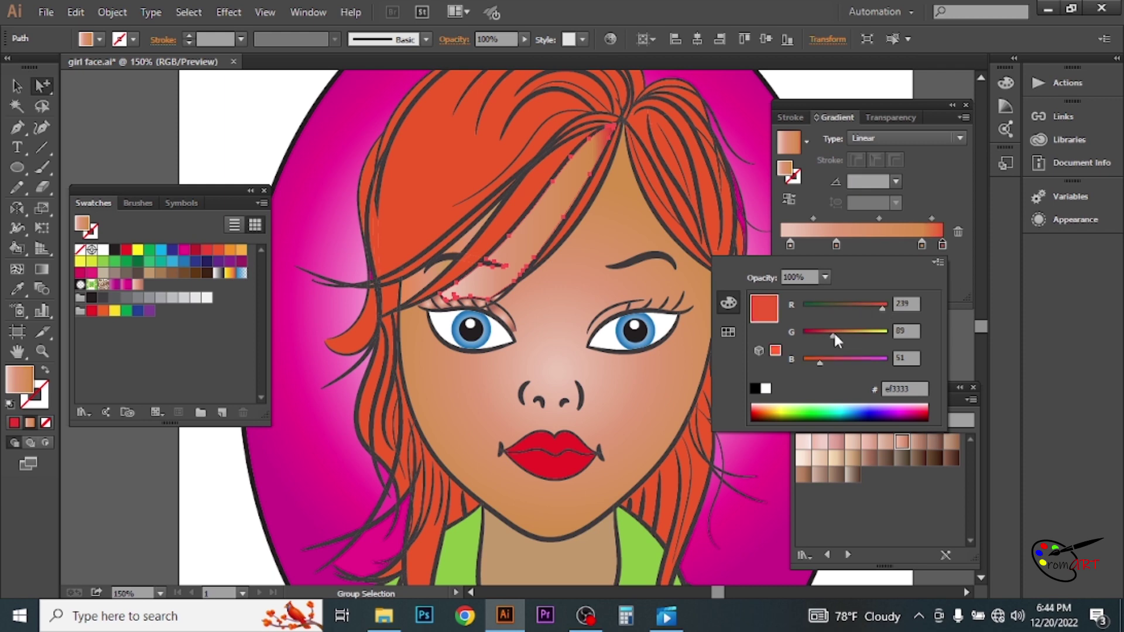
key(Escape)
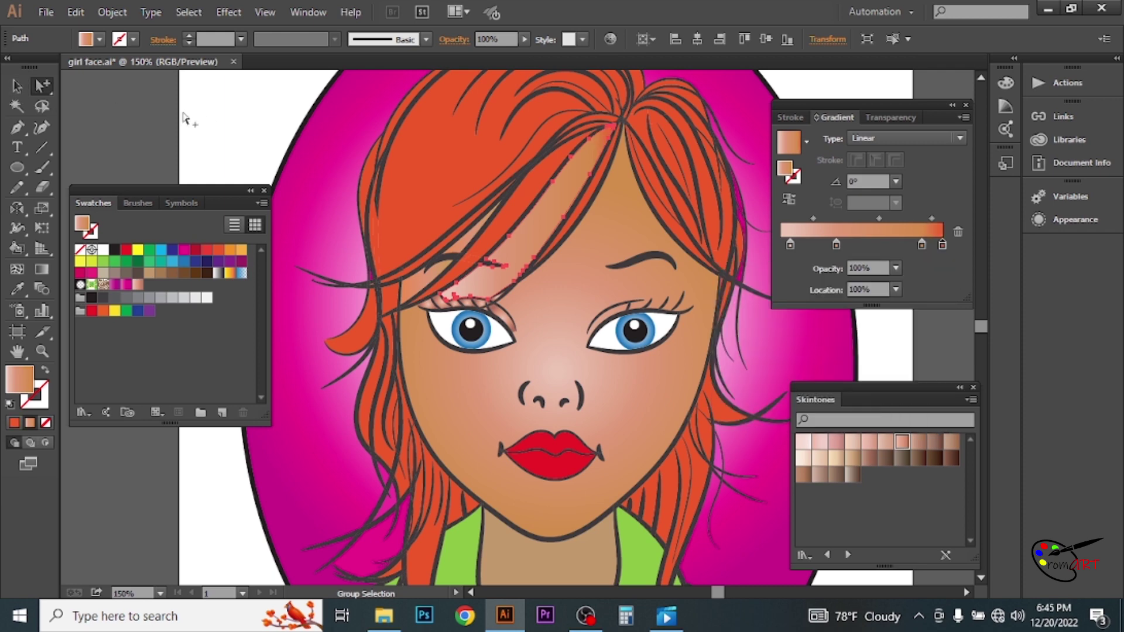
key(ctrl+shift+a)
key(ctrl+0)
key(ctrl+1)
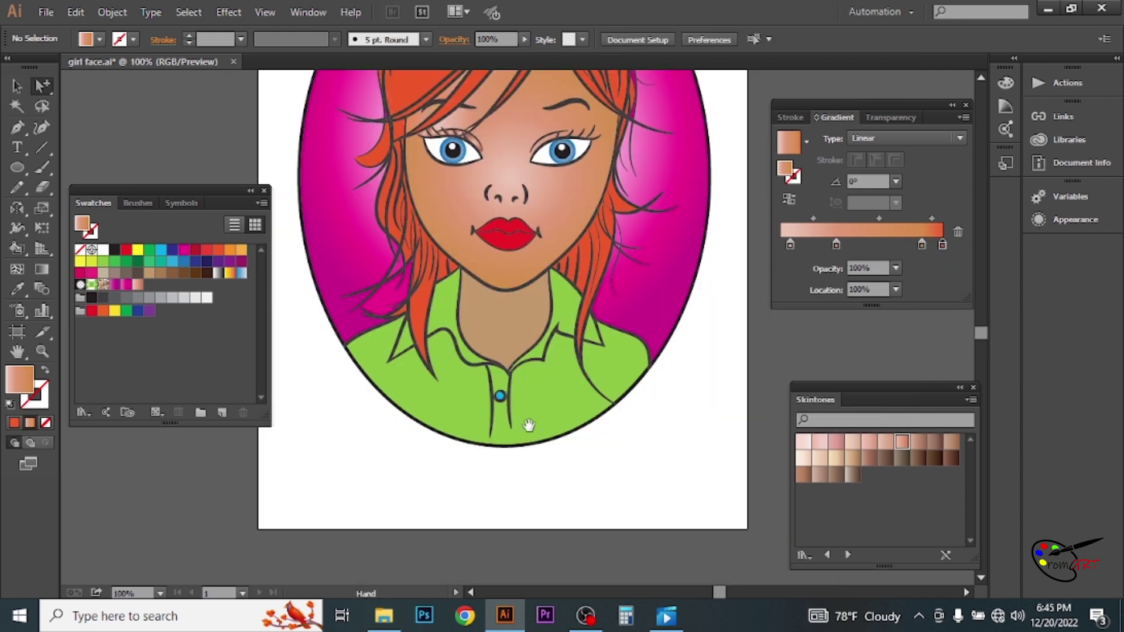
Give the neck the face gradient as a vertical linear gradient from collar to chin
click(518, 390)
key(i)
click(551, 299)
click(888, 139)
click(886, 150)
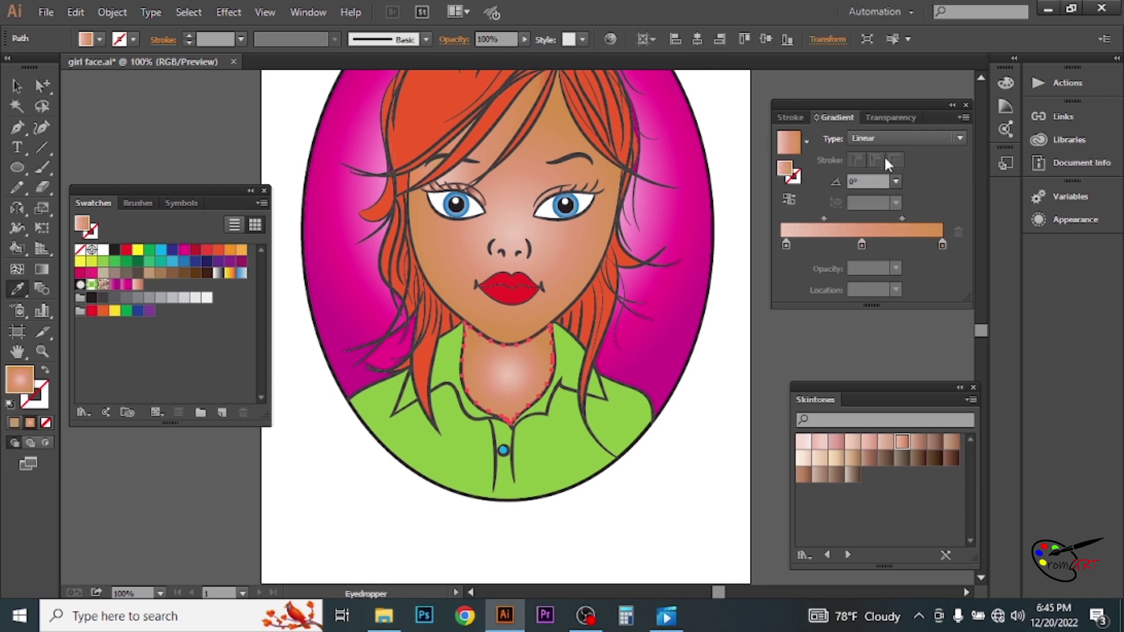
click(41, 269)
drag(522, 403, 523, 353)
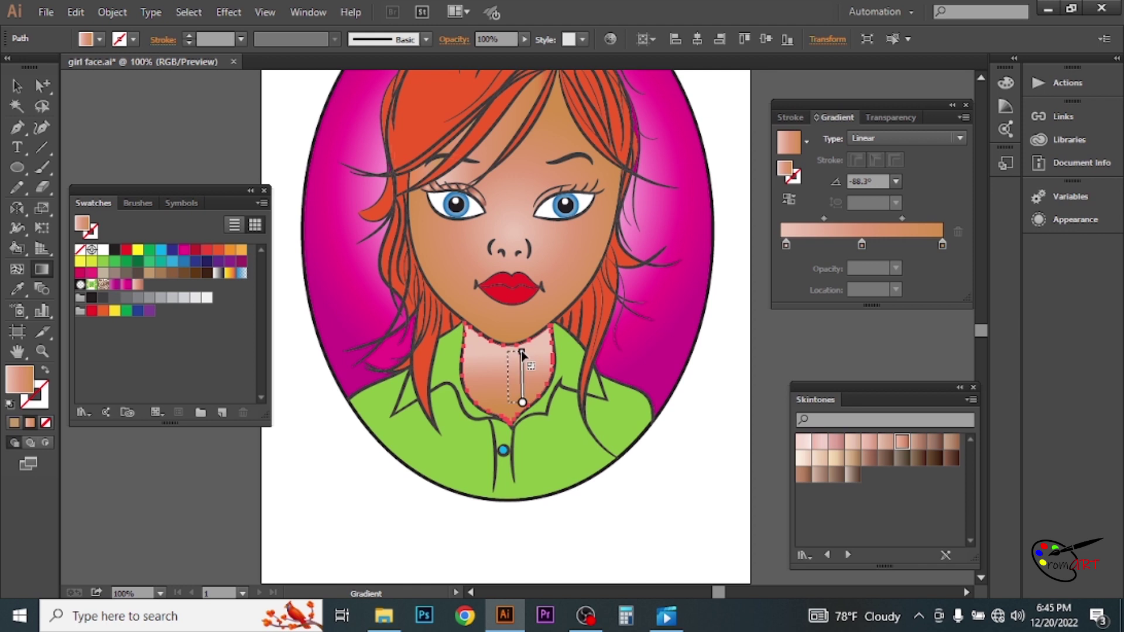
drag(508, 403, 508, 351)
Recolour the neck's bottom gradient stop to pink, RGB 236/152/132, and deselect
double_click(787, 243)
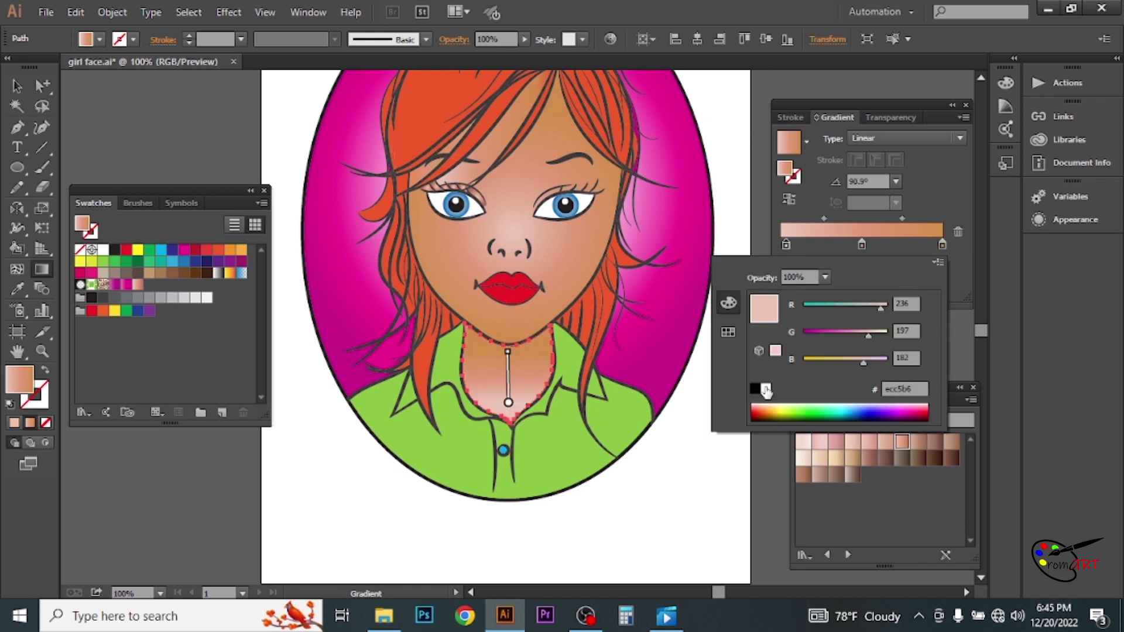
mouse_move(863, 363)
mouse_down()
mouse_move(847, 363)
mouse_move(854, 335)
mouse_up()
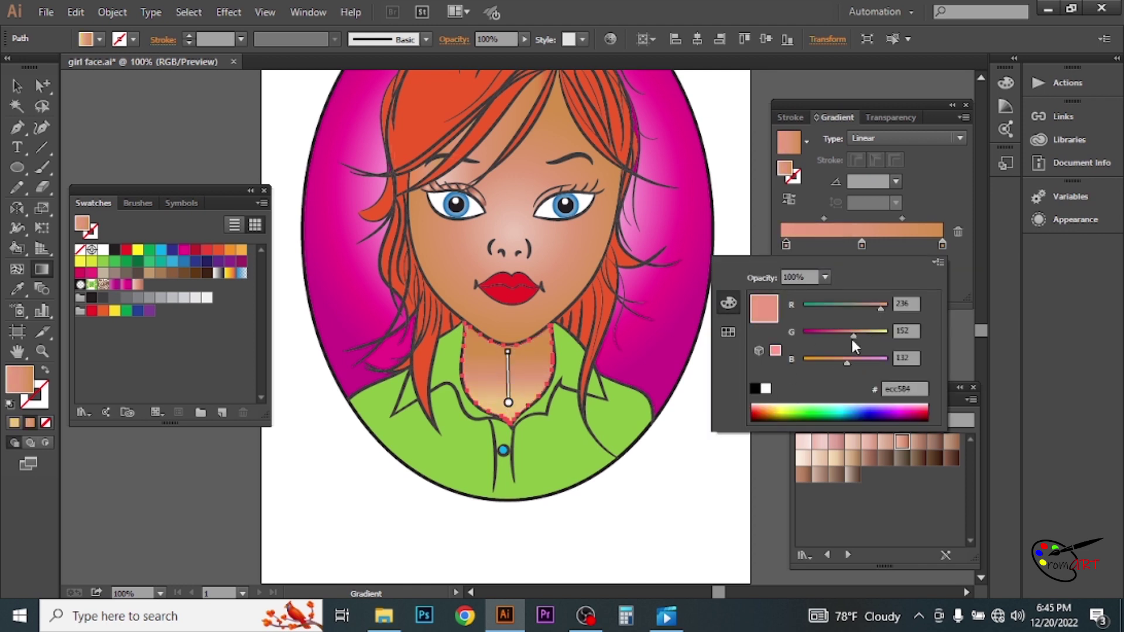
key(Escape)
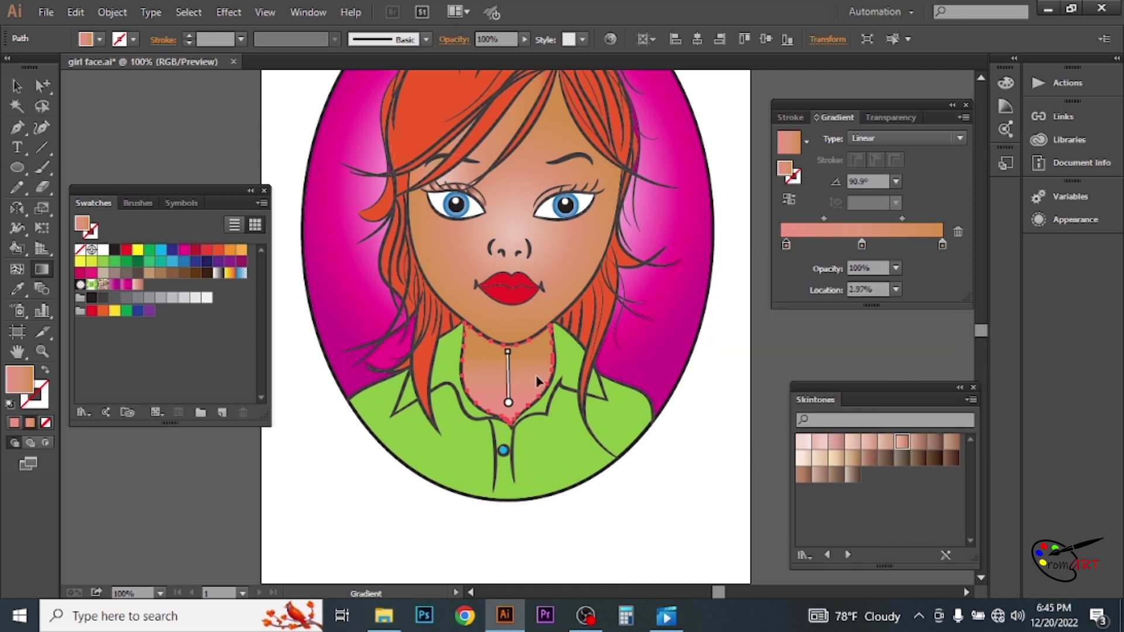
key(v)
click(108, 110)
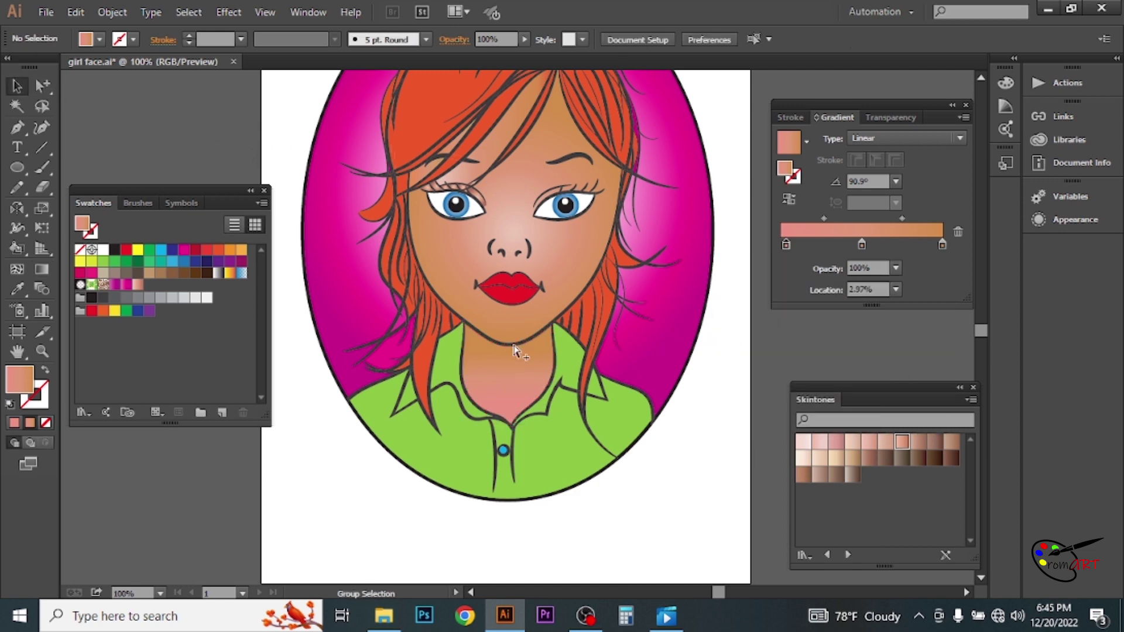
key(ctrl+minus)
Select all red hair strands with Select > Same > Fill Color
click(561, 316)
ctrl+alt+click(459, 170)
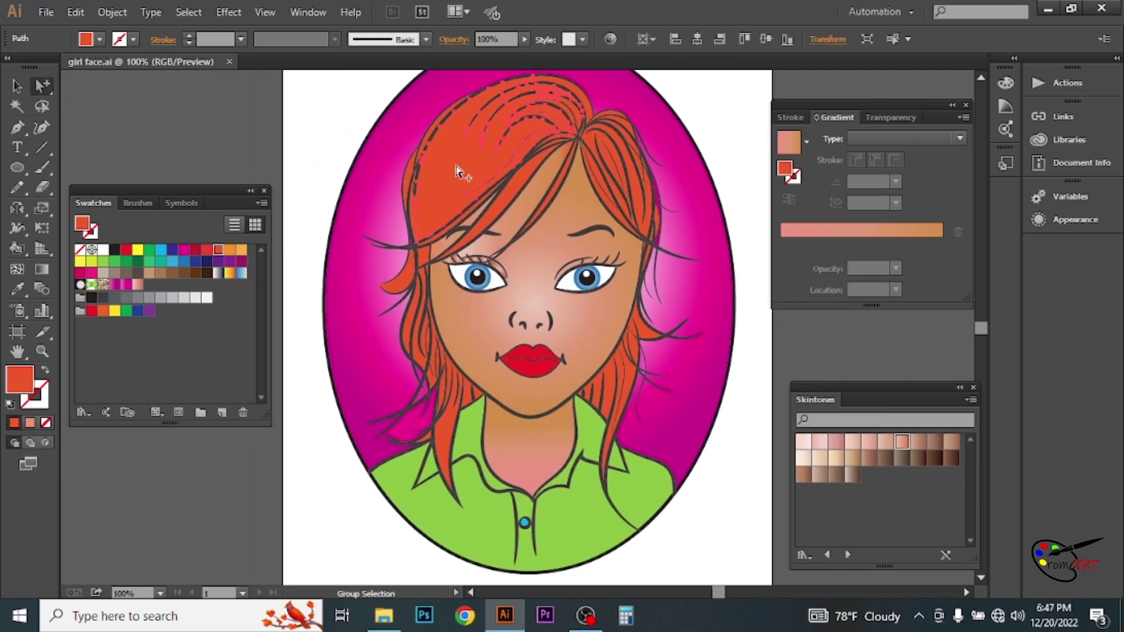
click(189, 12)
click(440, 241)
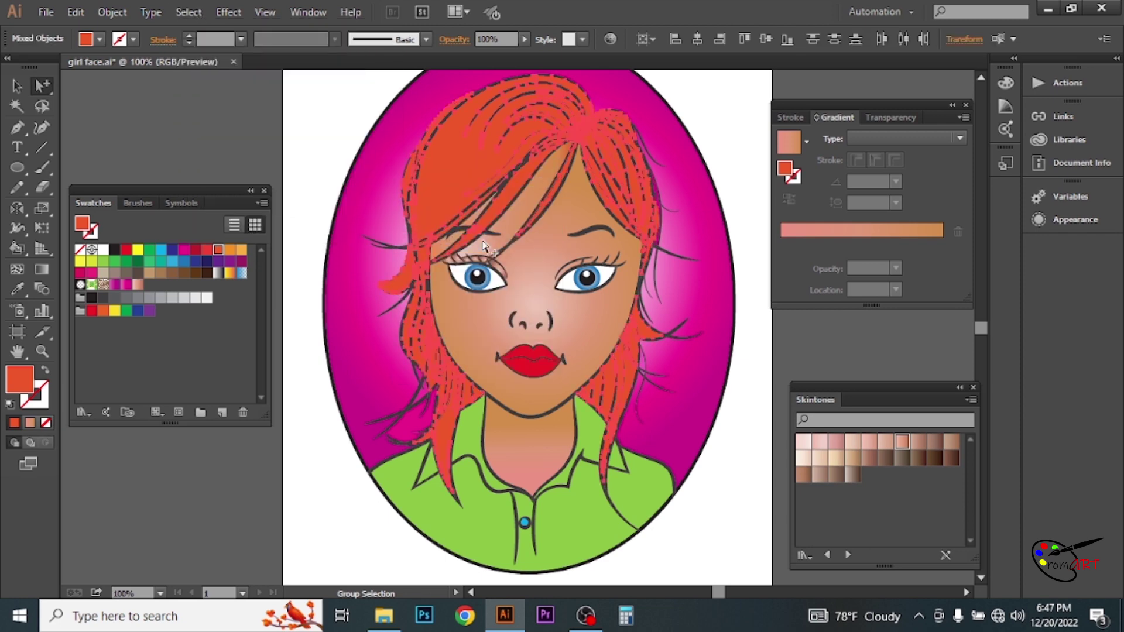
Fill the hair with the Orange gradient, running diagonally up from the lower left
key(g)
click(820, 443)
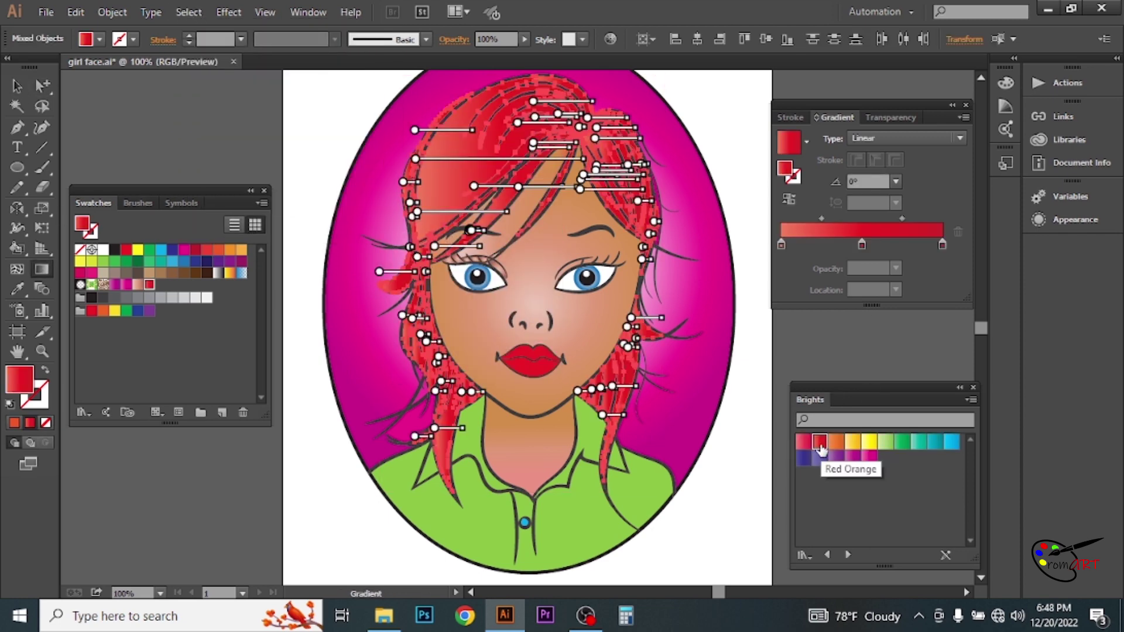
click(803, 443)
click(837, 443)
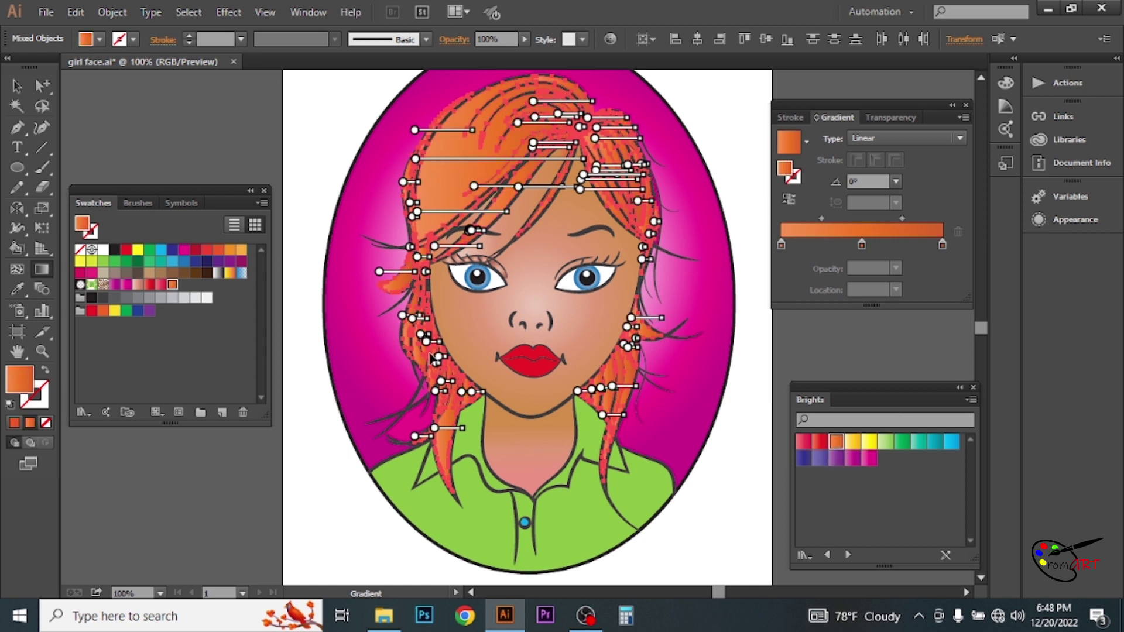
drag(447, 393, 572, 130)
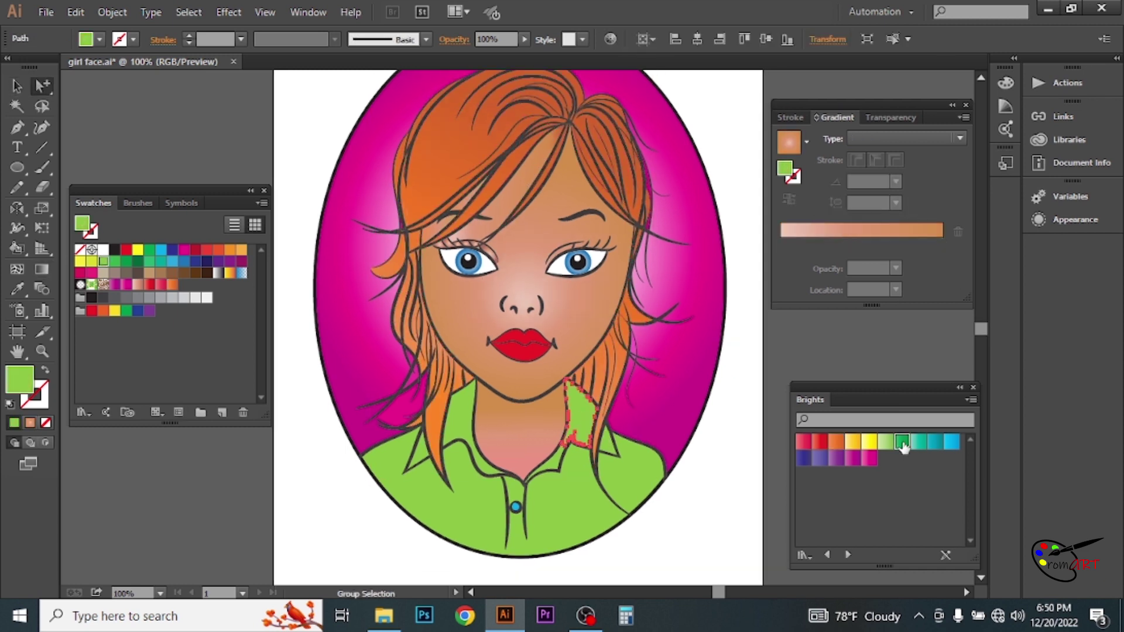
Fill the upper collar with a Yellow Green gradient and copy it to the lower collar piece
click(902, 443)
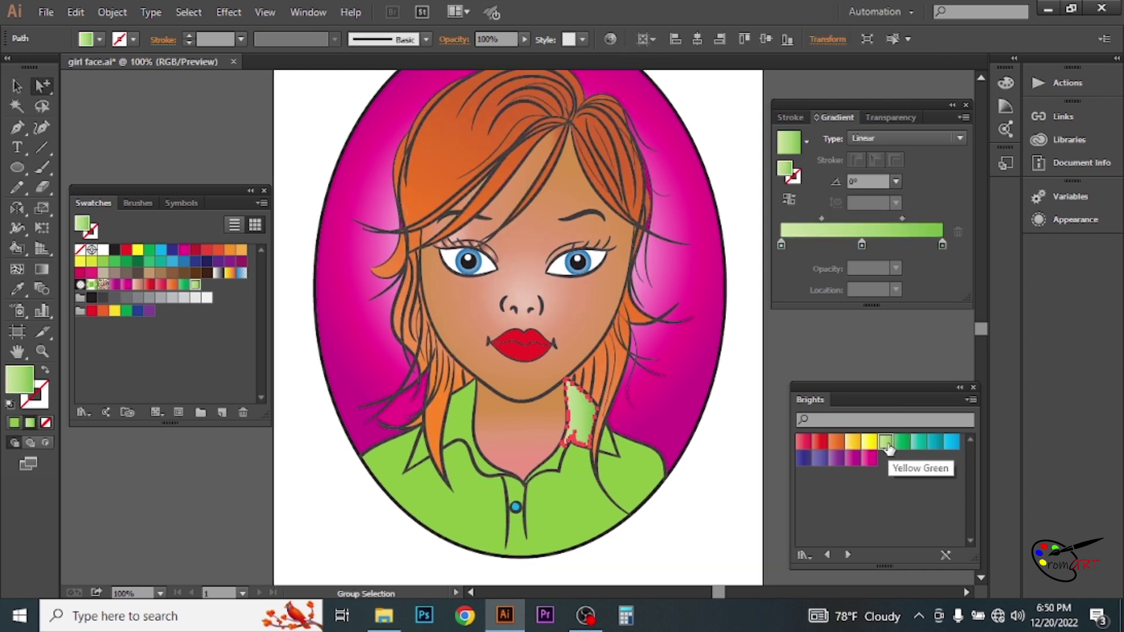
click(922, 245)
drag(862, 244, 844, 245)
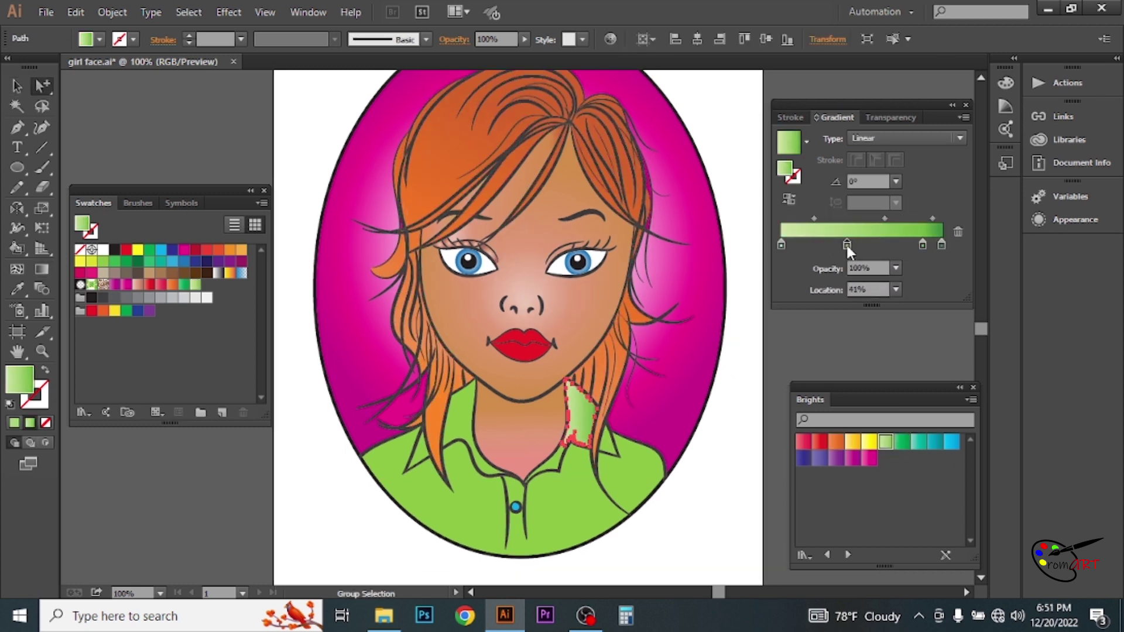
click(544, 468)
key(i)
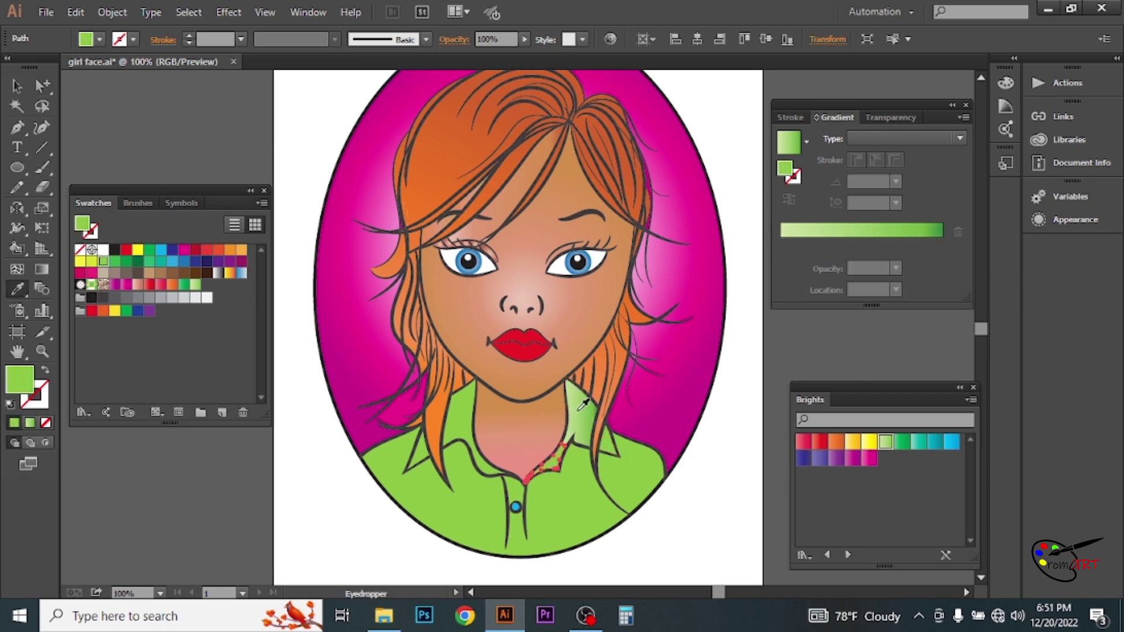
click(579, 408)
Copy the green collar gradient onto the left collar
key(ctrl+equal)
key(ctrl+shift+a)
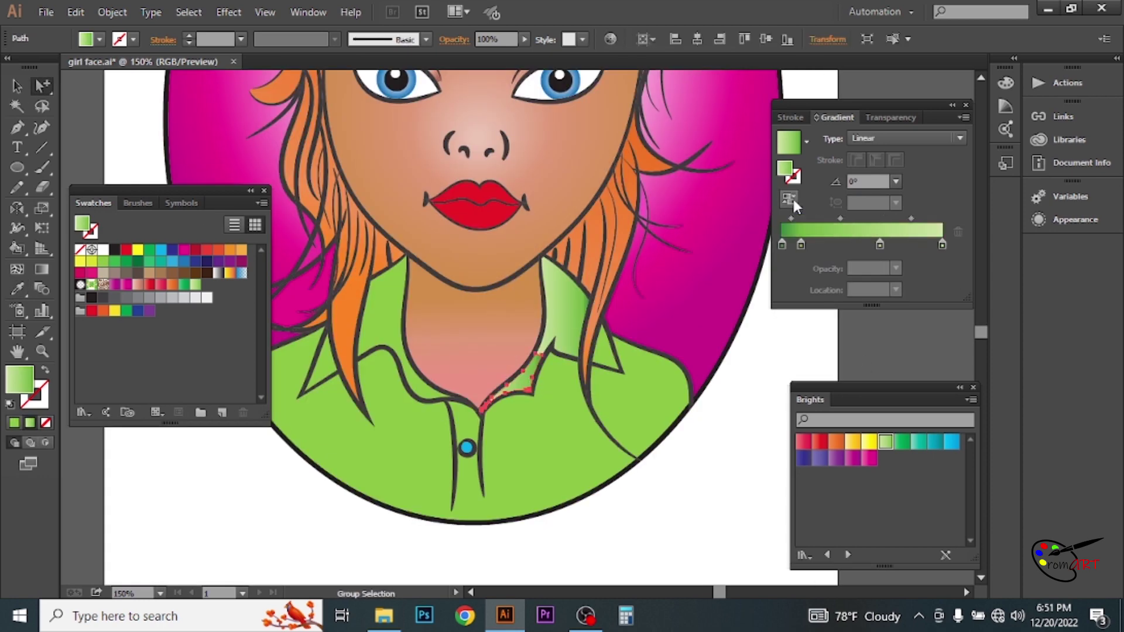
drag(521, 357, 568, 364)
click(378, 380)
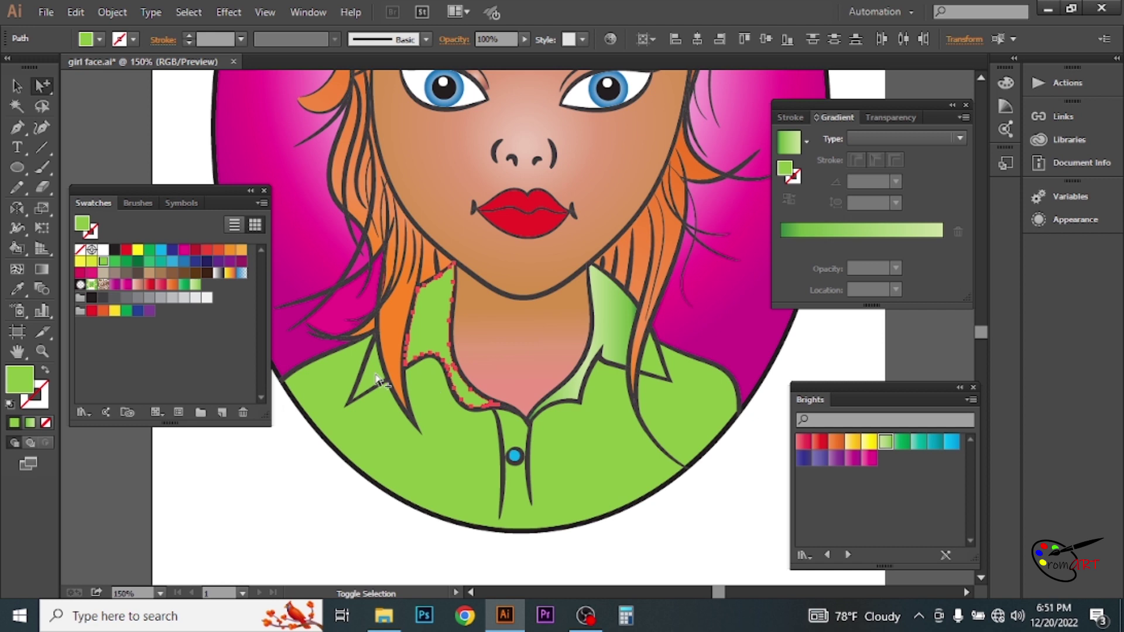
key(i)
click(623, 311)
Reverse the gradient on the inner left collar piece
key(a)
click(470, 397)
click(790, 200)
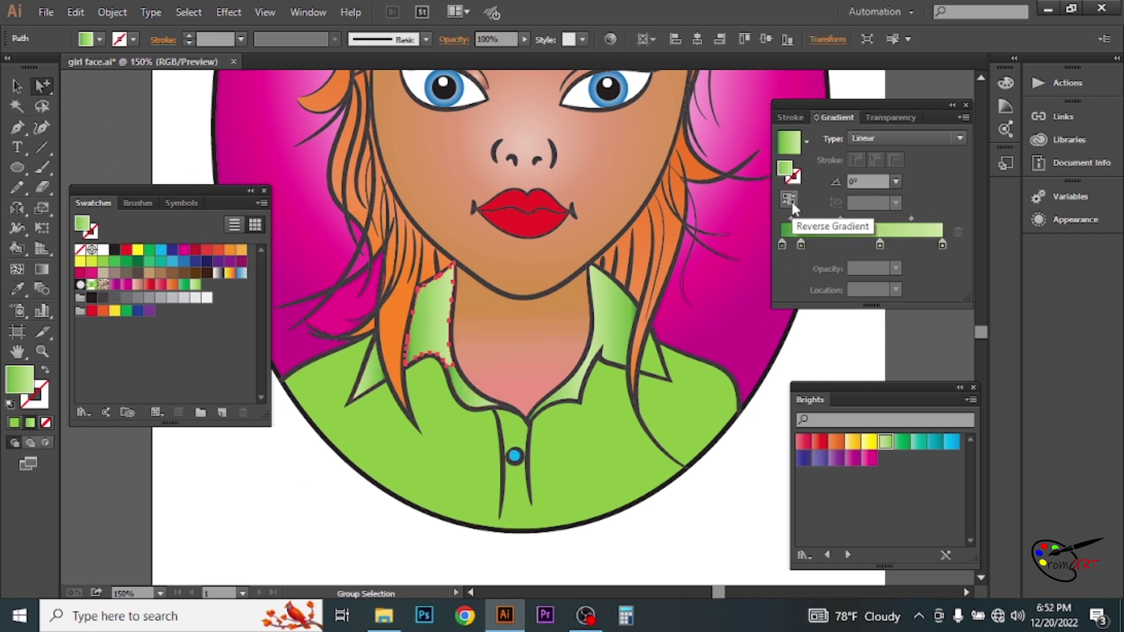
click(374, 384)
click(309, 517)
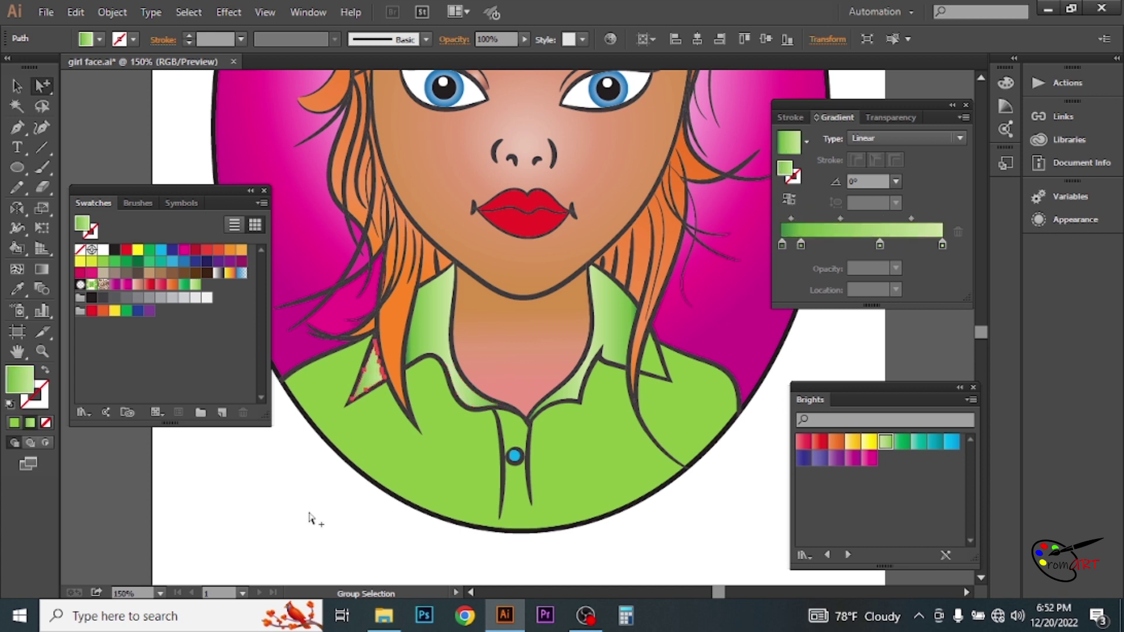
Apply the collar gradient to the shirt body, running vertically up from the hem
click(630, 391)
key(period)
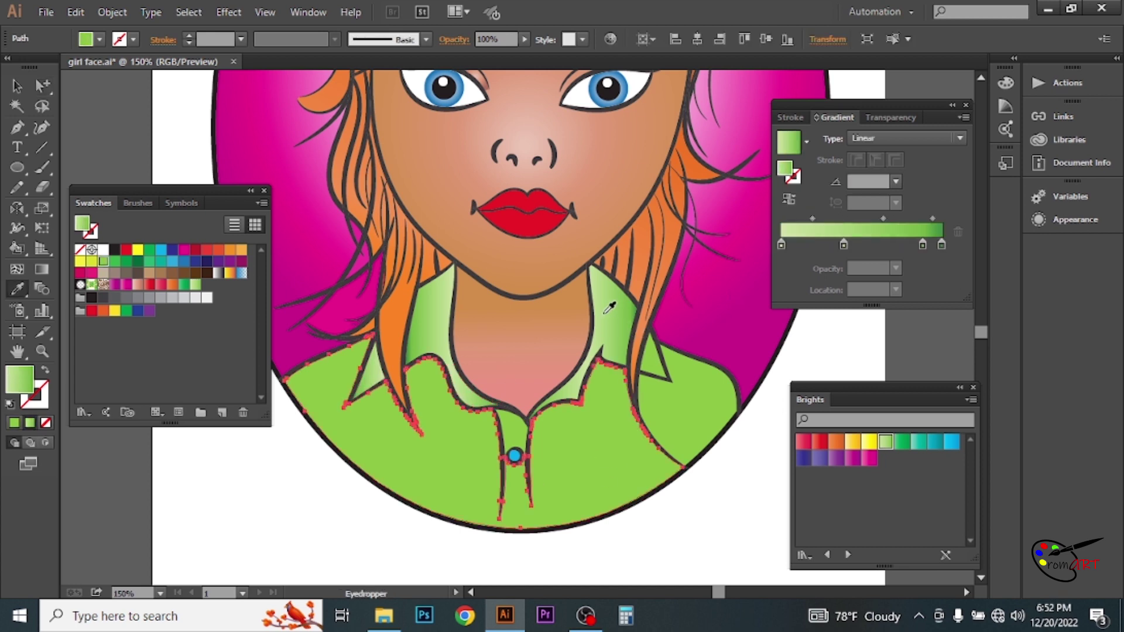
click(41, 269)
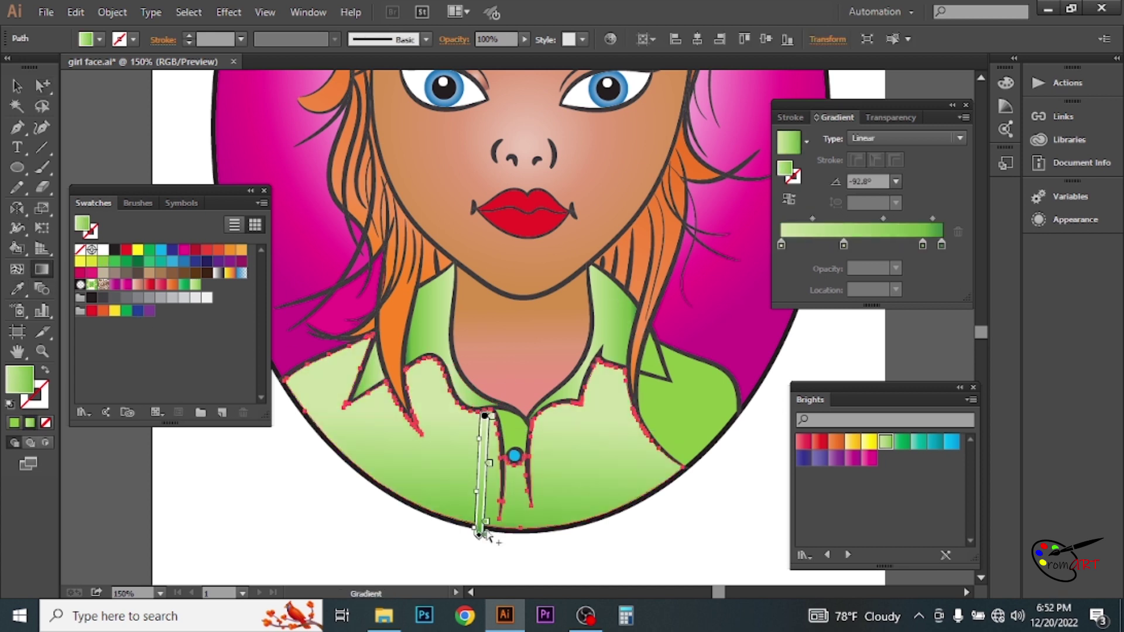
mouse_move(492, 559)
mouse_down()
mouse_move(481, 385)
mouse_move(511, 338)
mouse_move(492, 346)
mouse_up()
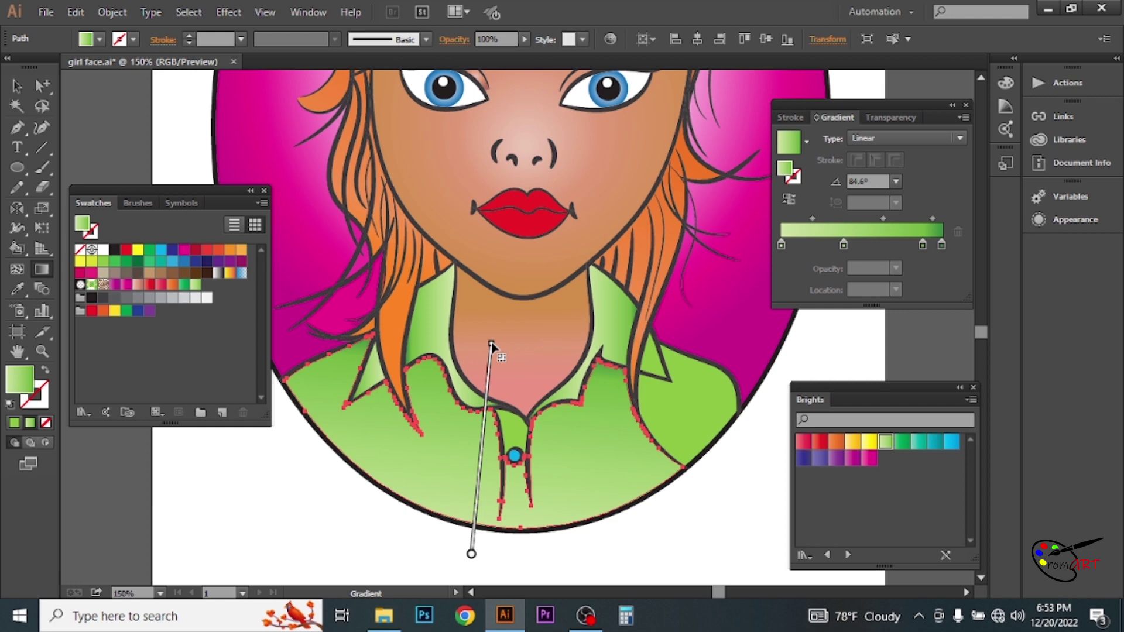
scroll(492, 345, down, 3)
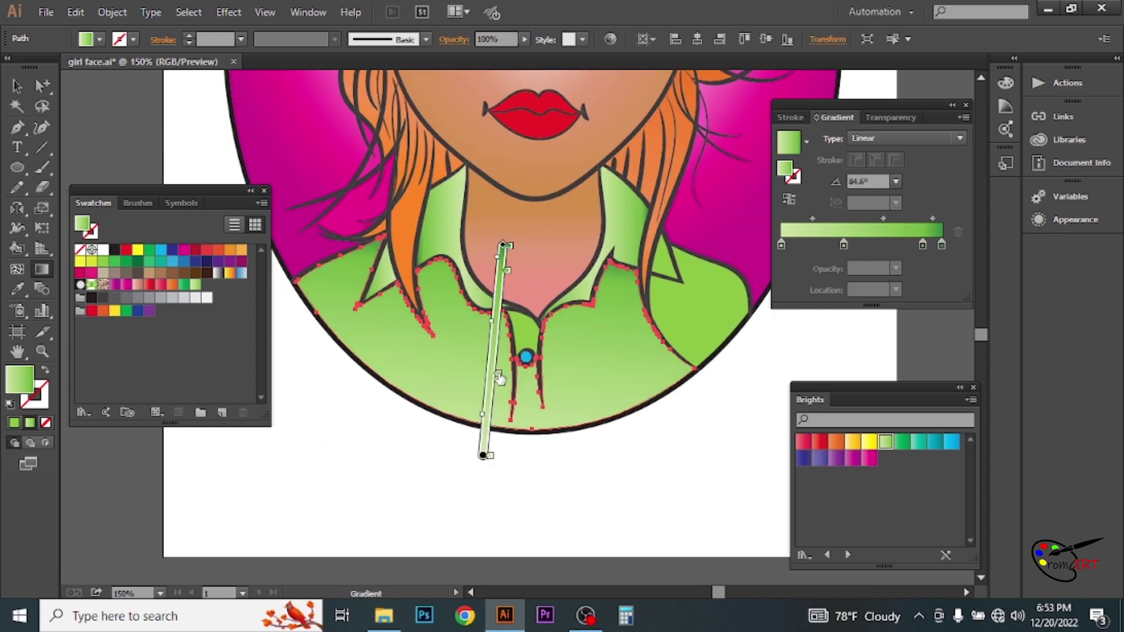
key(a)
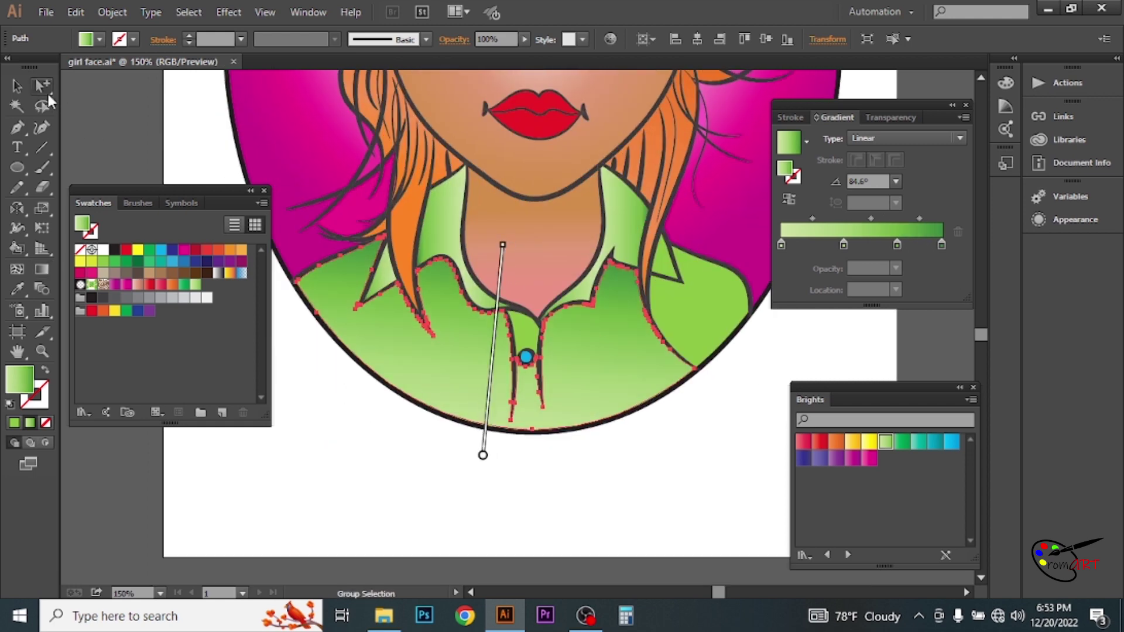
Remove two extra gradient stops from the small right collar triangle
key(ctrl+shift+a)
click(667, 265)
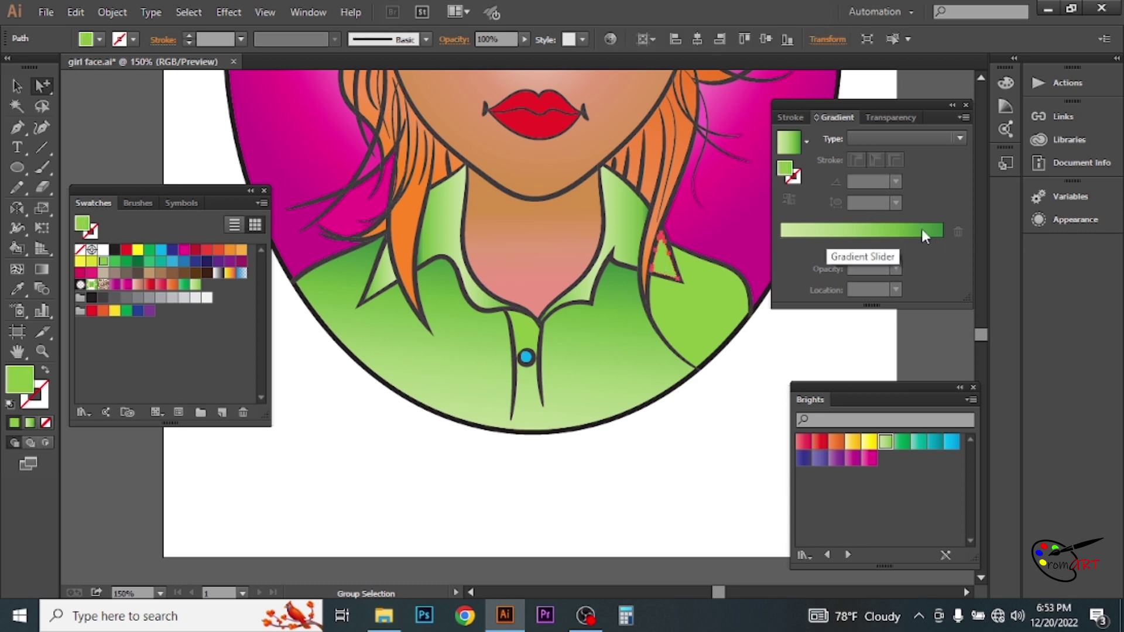
drag(844, 245, 846, 282)
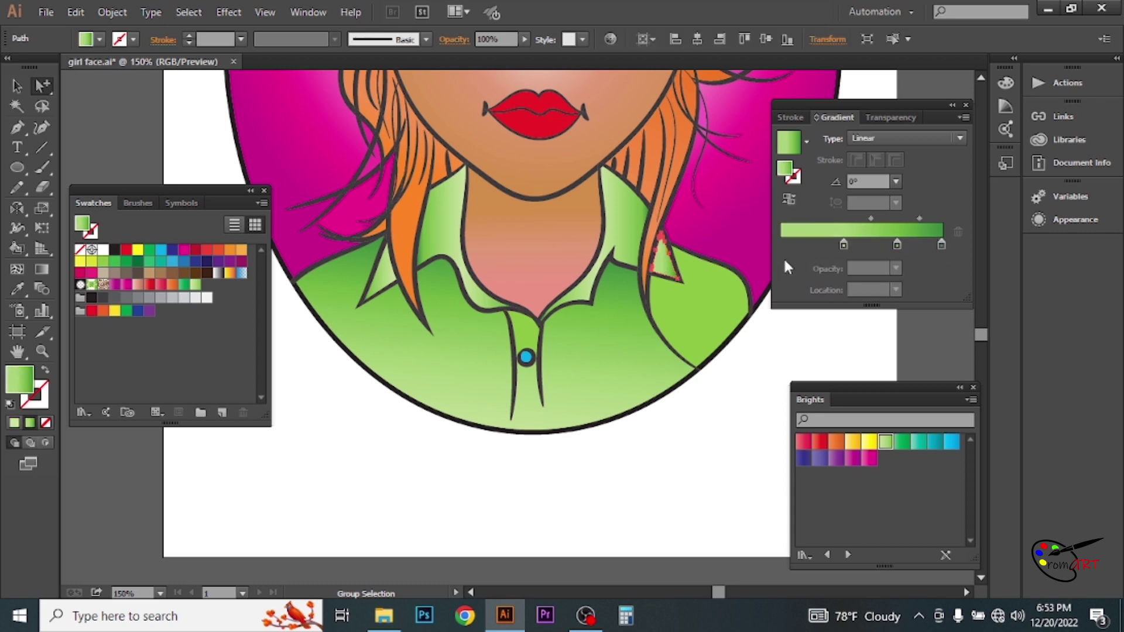
drag(782, 245, 785, 281)
Give the right collar a green gradient with its last stop at about 86%
click(708, 323)
key(i)
drag(941, 244, 943, 278)
drag(881, 244, 921, 245)
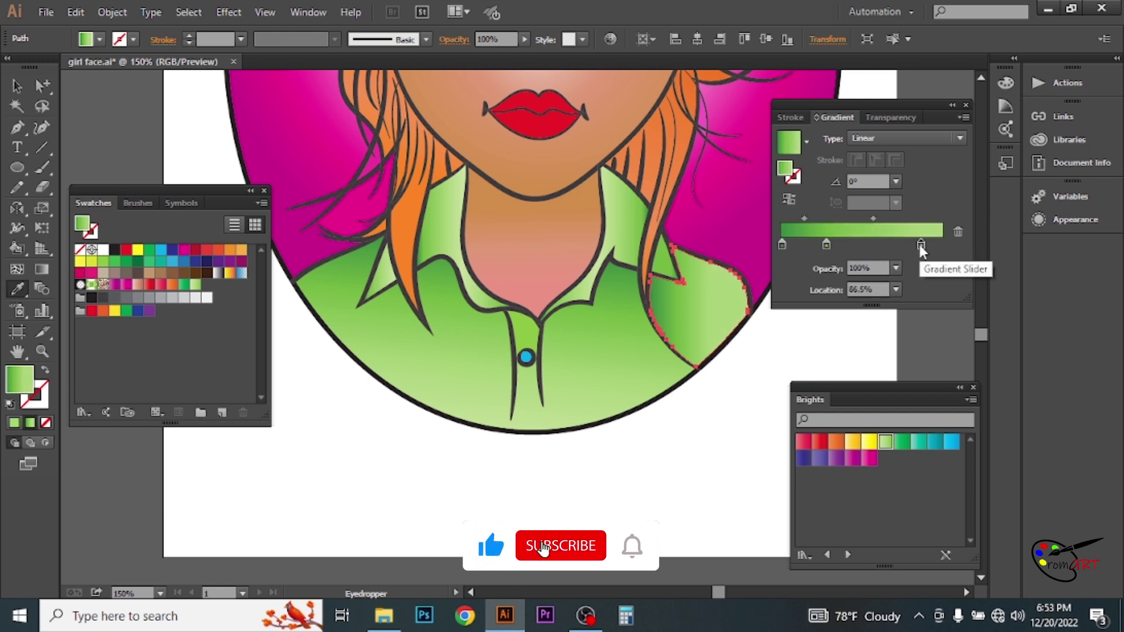
click(42, 85)
click(378, 278)
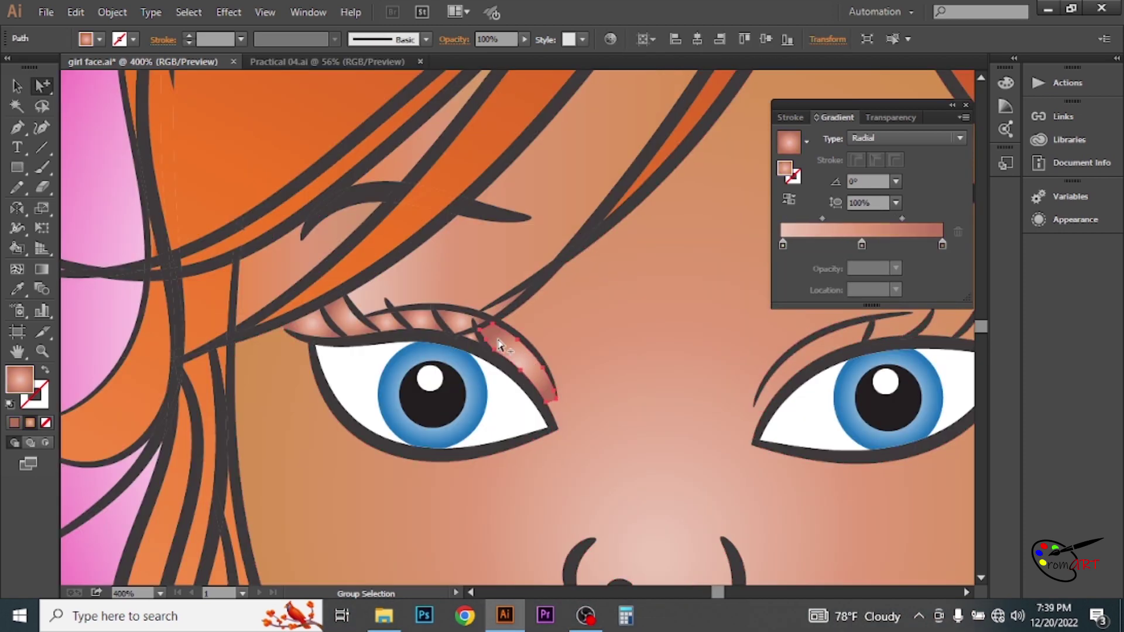
Switch the selected eyelash shapes' gradient from radial to linear, deleting the extra stop
shift+click(472, 343)
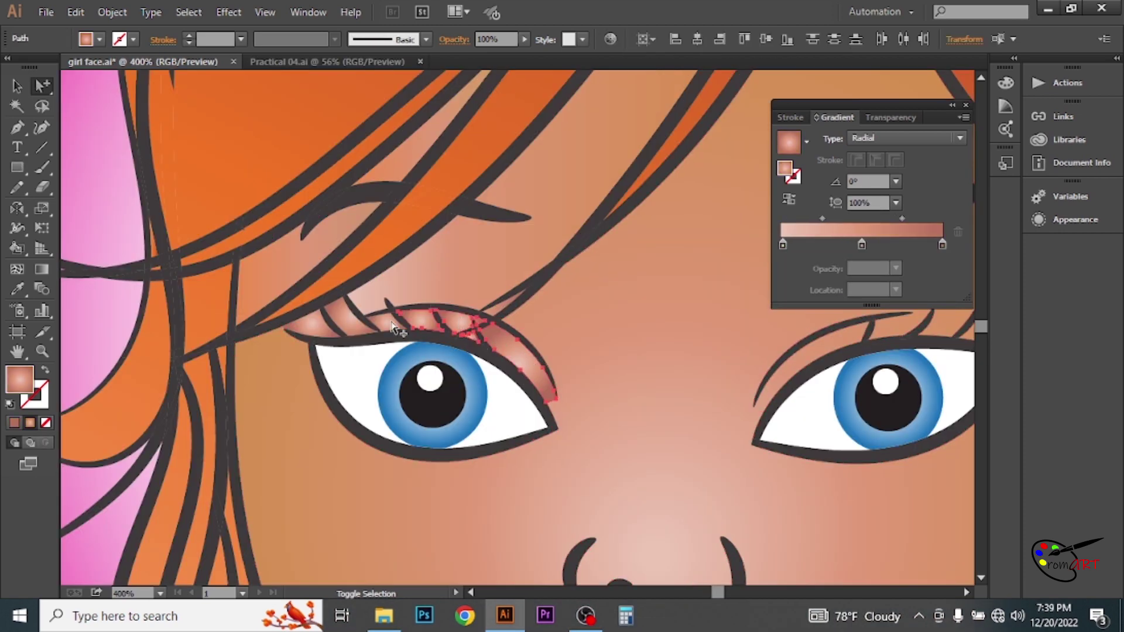
click(905, 137)
click(877, 158)
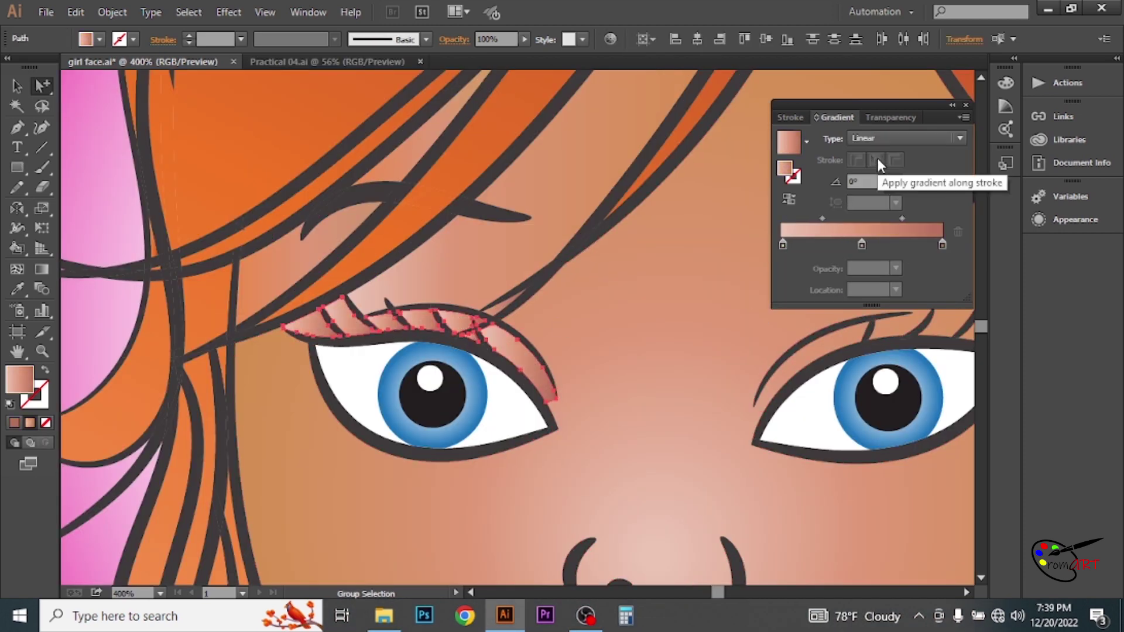
click(786, 246)
key(Delete)
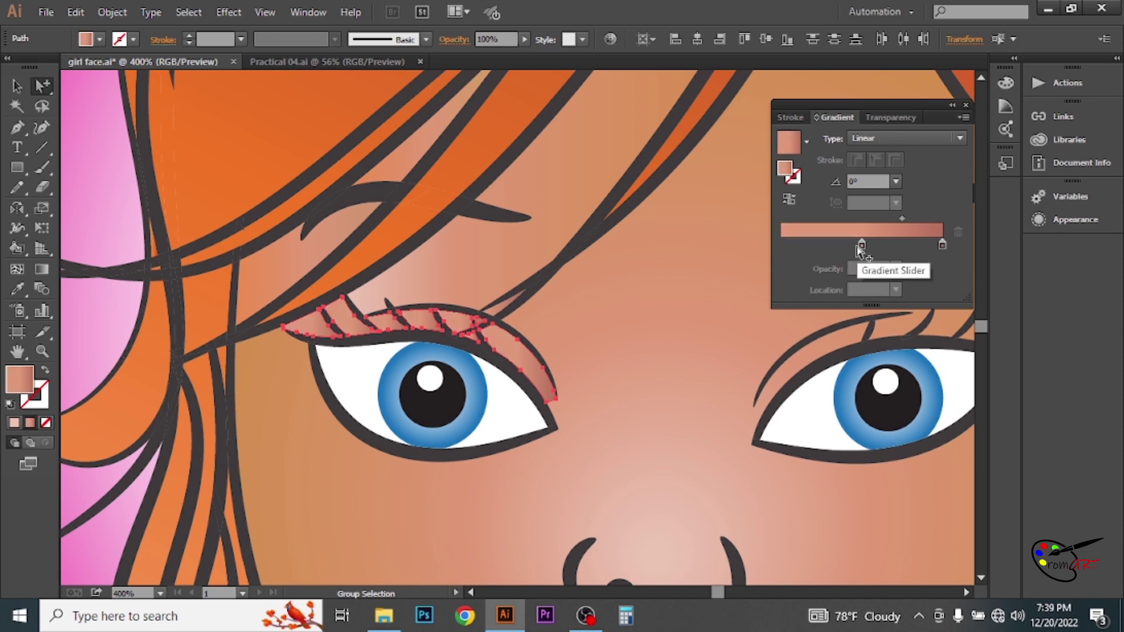
Copy the linear gradient onto the small eyelash shape with the Eyedropper
key(ctrl+minus)
shift+click(492, 324)
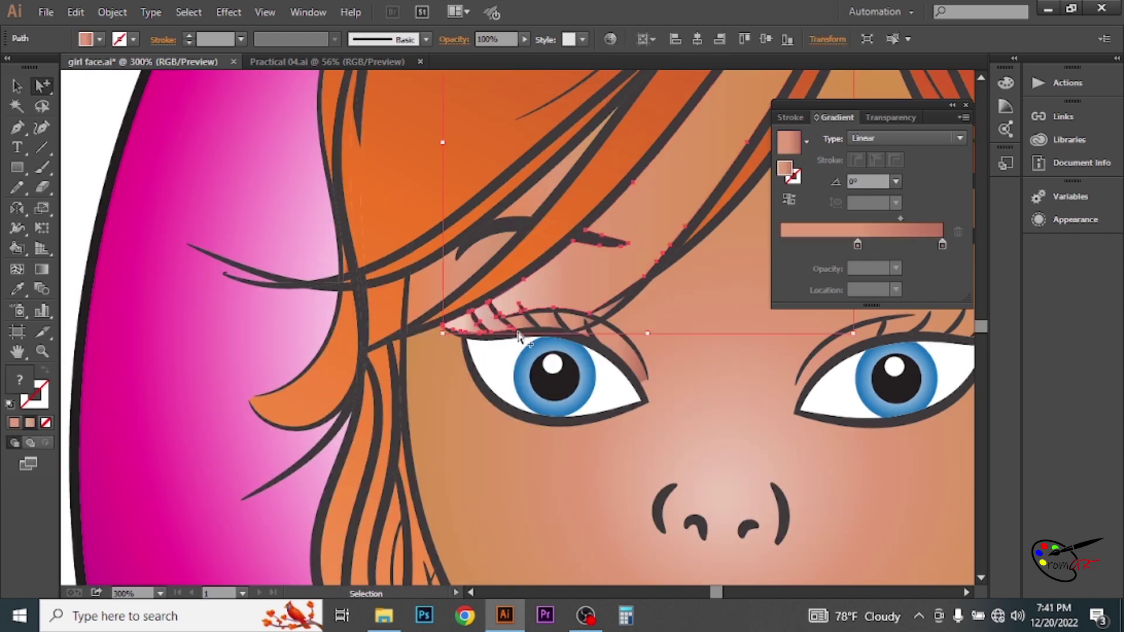
key(i)
click(519, 327)
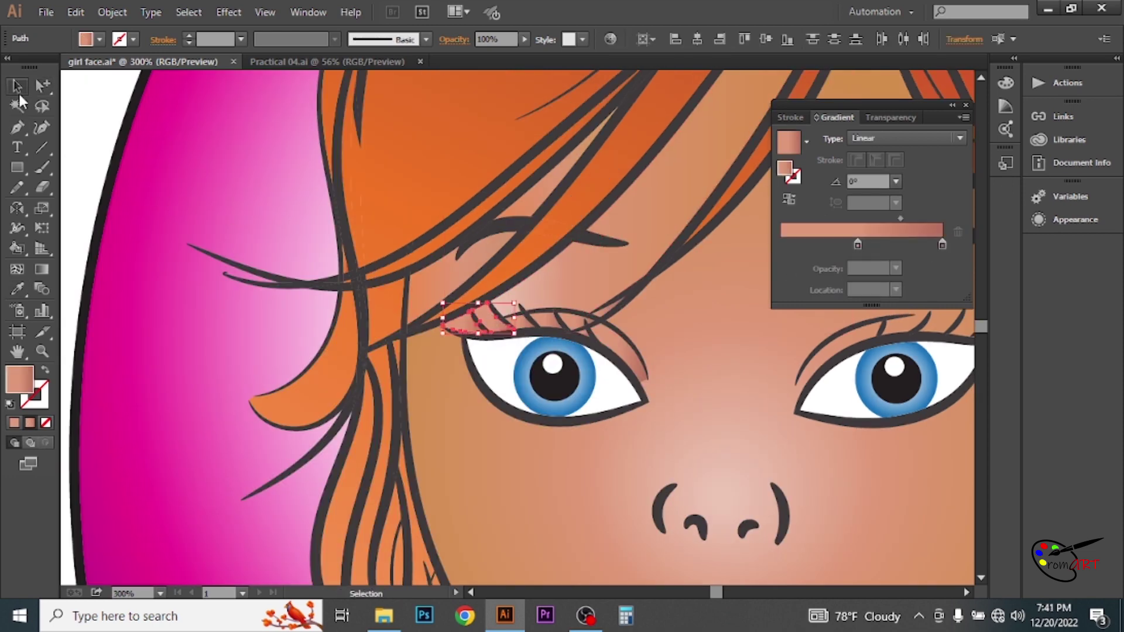
key(ctrl+shift+a)
Remove the leftmost gradient stop from another eyelash path above the left eye
key(ctrl+minus)
alt+click(518, 337)
key(a)
alt+click(537, 302)
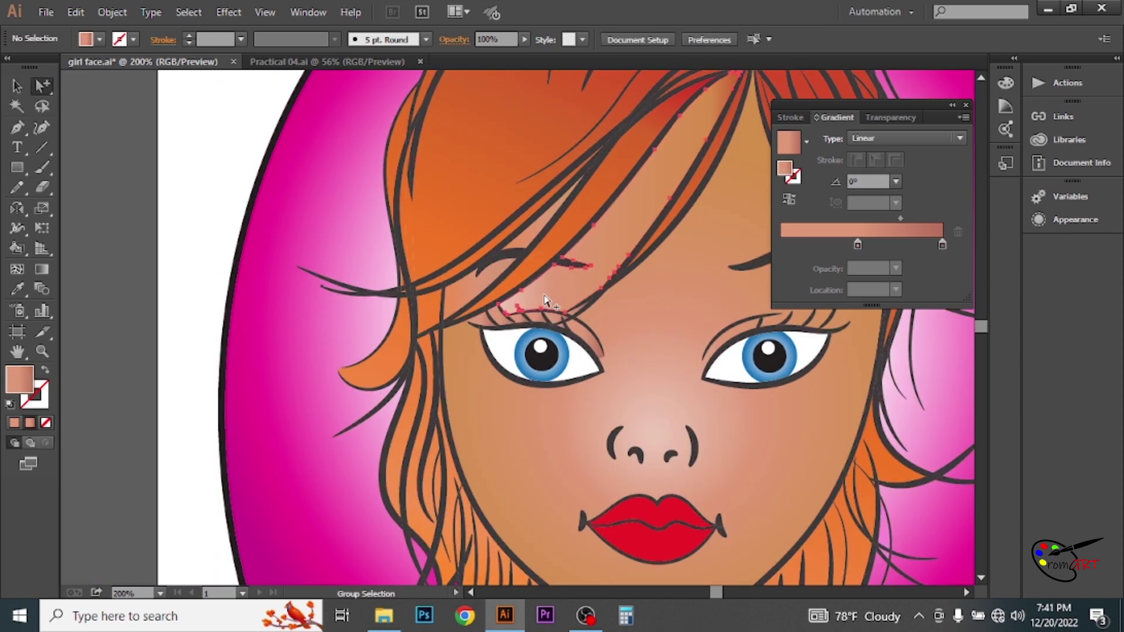
drag(781, 244, 782, 262)
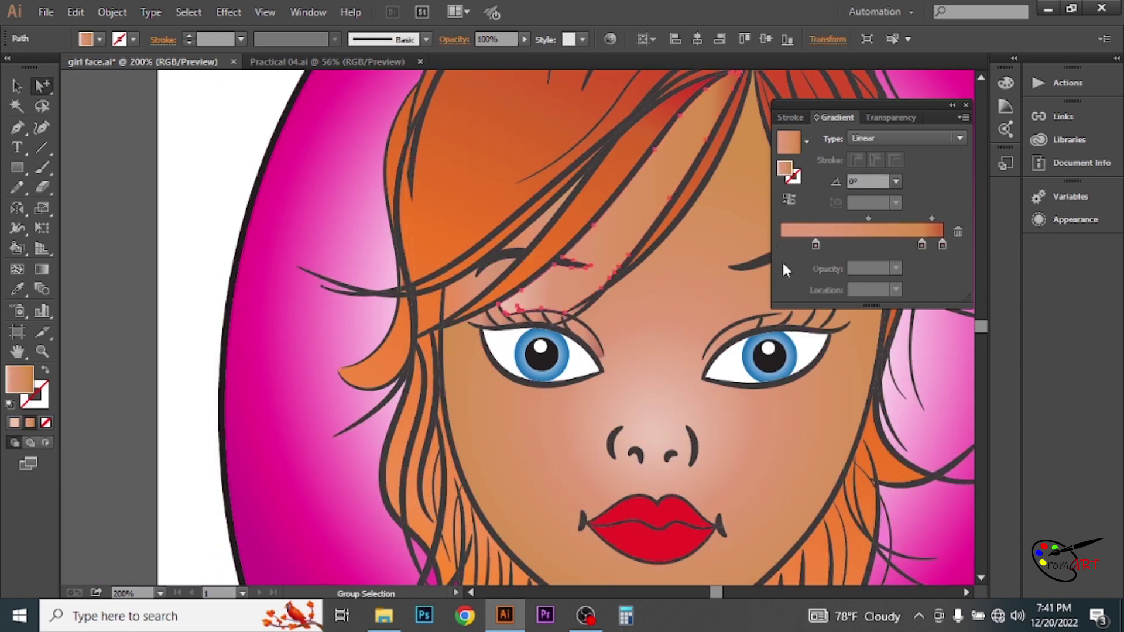
click(181, 137)
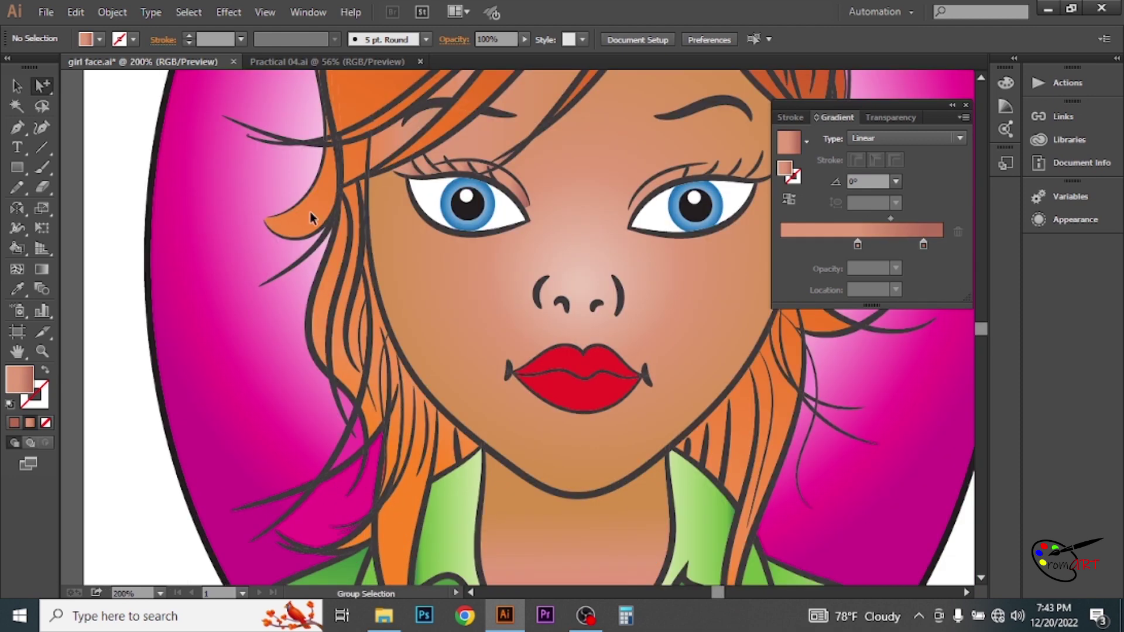
click(310, 217)
shift+click(363, 196)
Give the left-side hair strands the orange hair gradient via the Eyedropper
shift+click(346, 249)
shift+click(371, 272)
shift+click(366, 321)
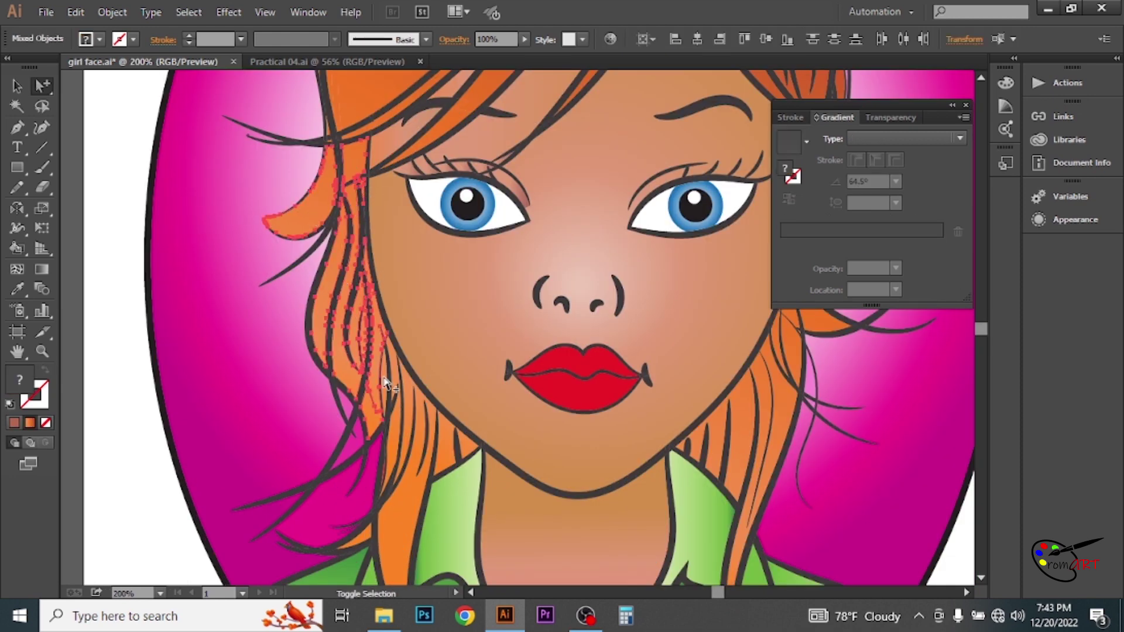
shift+click(408, 436)
shift+click(433, 449)
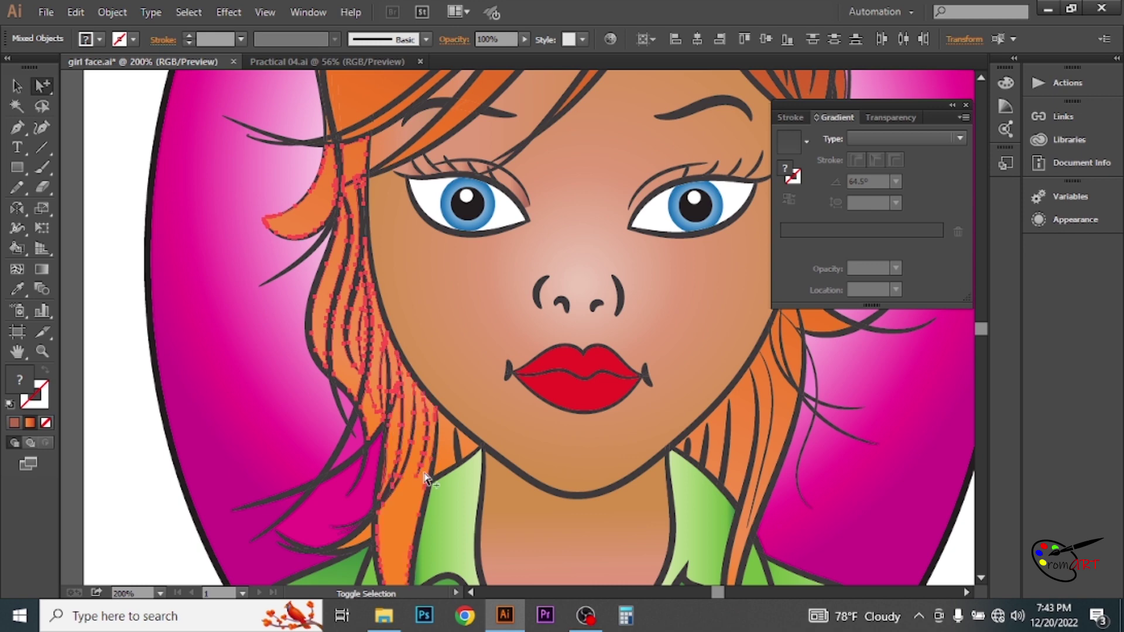
key(i)
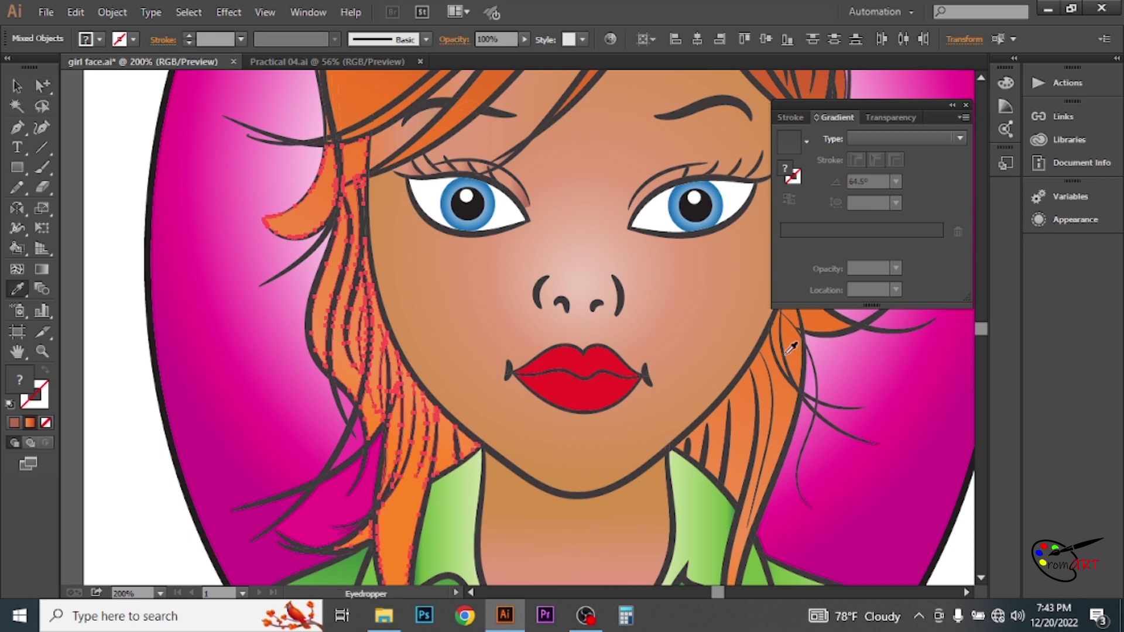
click(794, 346)
Redirect the left strands' gradient to run top to bottom, slightly tilted
key(g)
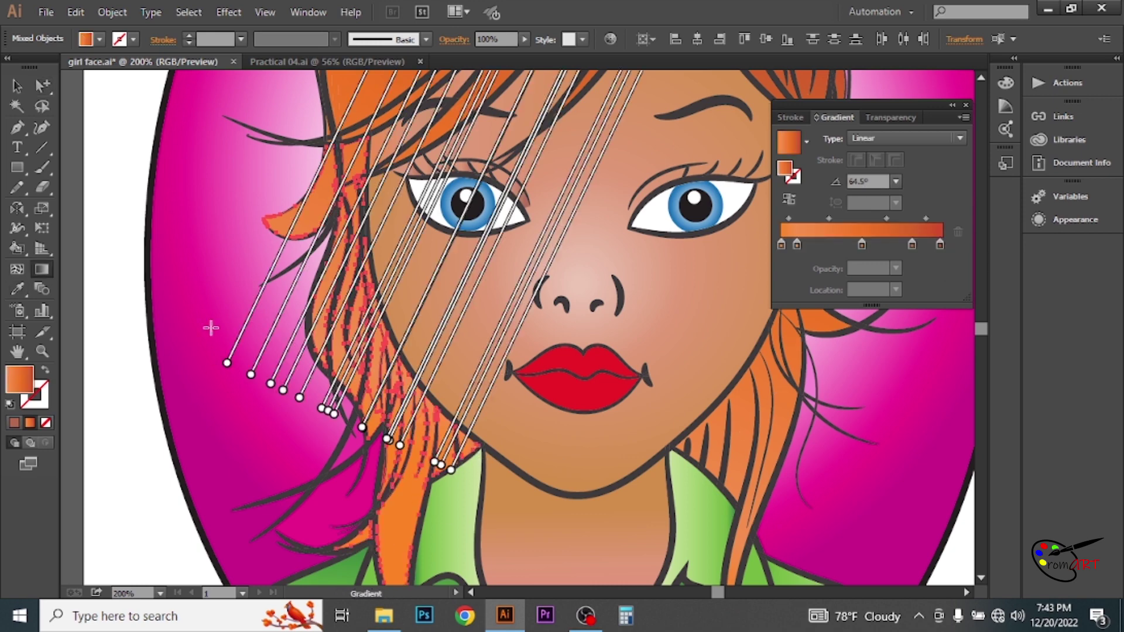
mouse_move(610, 176)
mouse_down()
mouse_move(402, 547)
mouse_move(447, 273)
mouse_up()
drag(454, 548, 490, 155)
drag(438, 449, 443, 155)
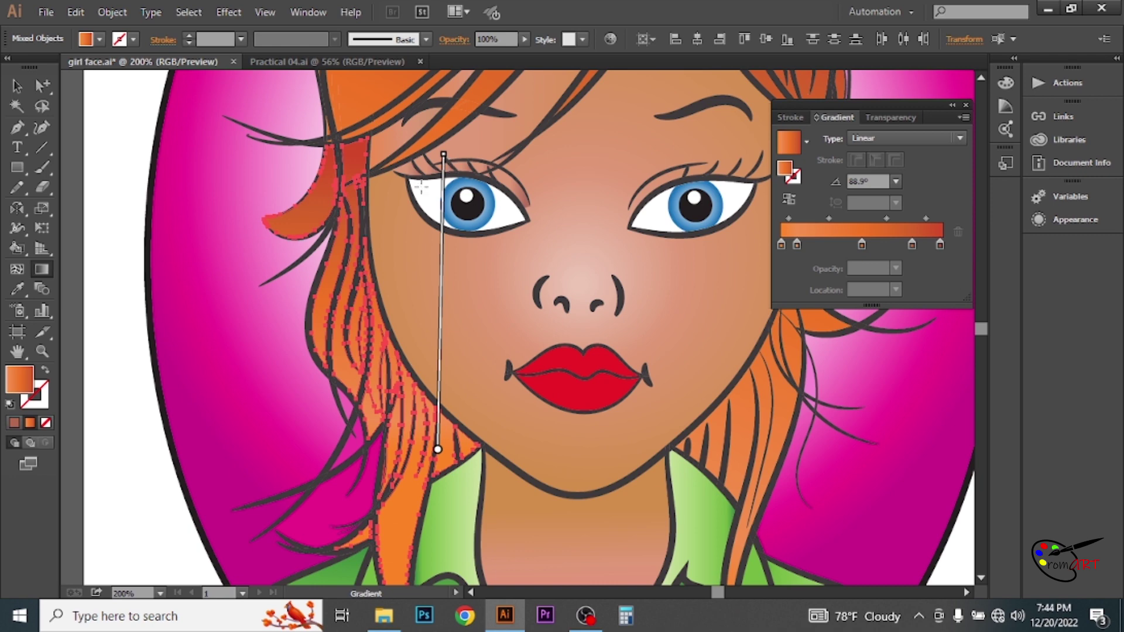
drag(328, 530, 402, 171)
key(ctrl+shift+a)
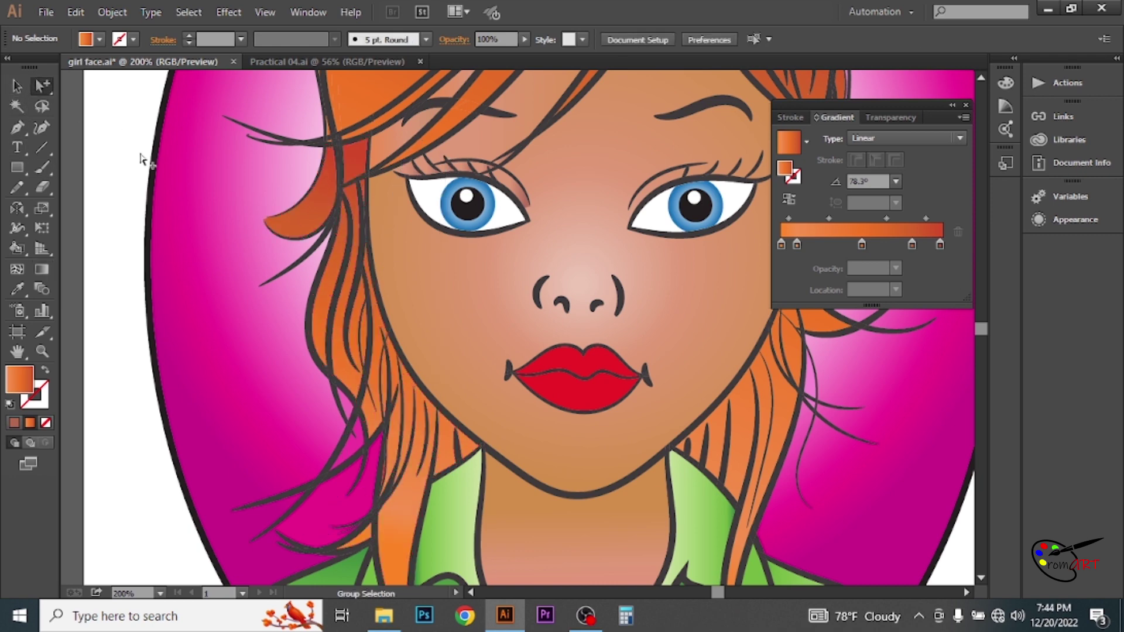
key(ctrl+minus)
drag(560, 300, 156, 364)
Select the right-side hair strands and eyedrop the orange hair gradient onto them
click(527, 375)
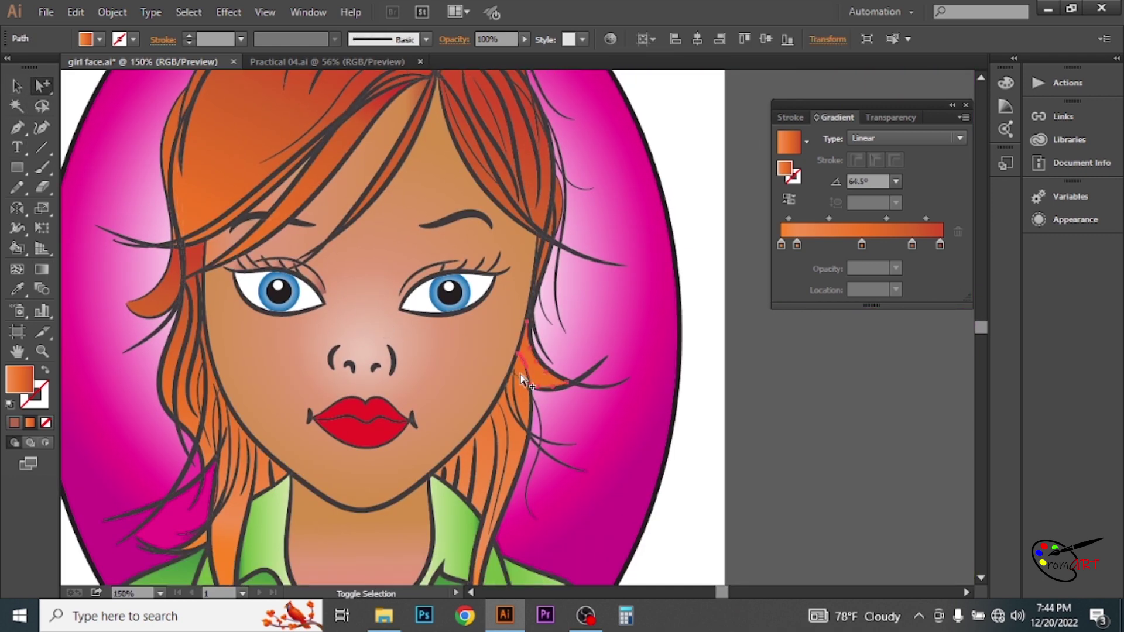
click(505, 404)
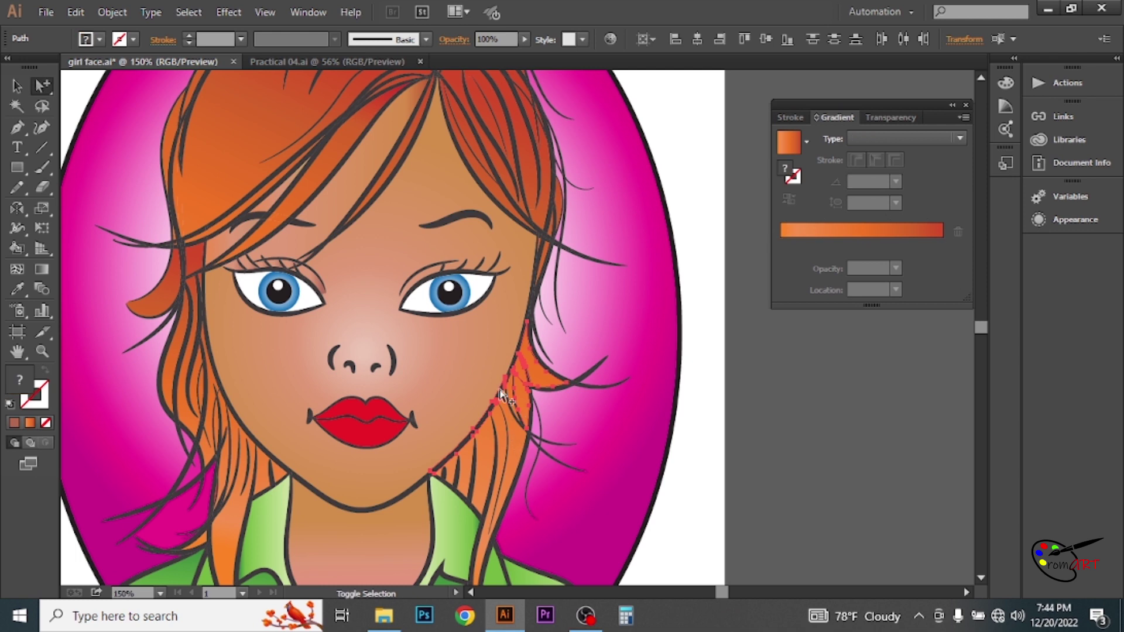
shift+click(515, 428)
shift+click(464, 481)
key(i)
Run the right strands' gradient vertically from top to bottom
key(g)
drag(513, 535, 586, 301)
scroll(595, 442, down, 3)
mouse_move(518, 512)
mouse_down()
mouse_move(520, 425)
mouse_move(494, 241)
mouse_up()
drag(538, 475, 531, 168)
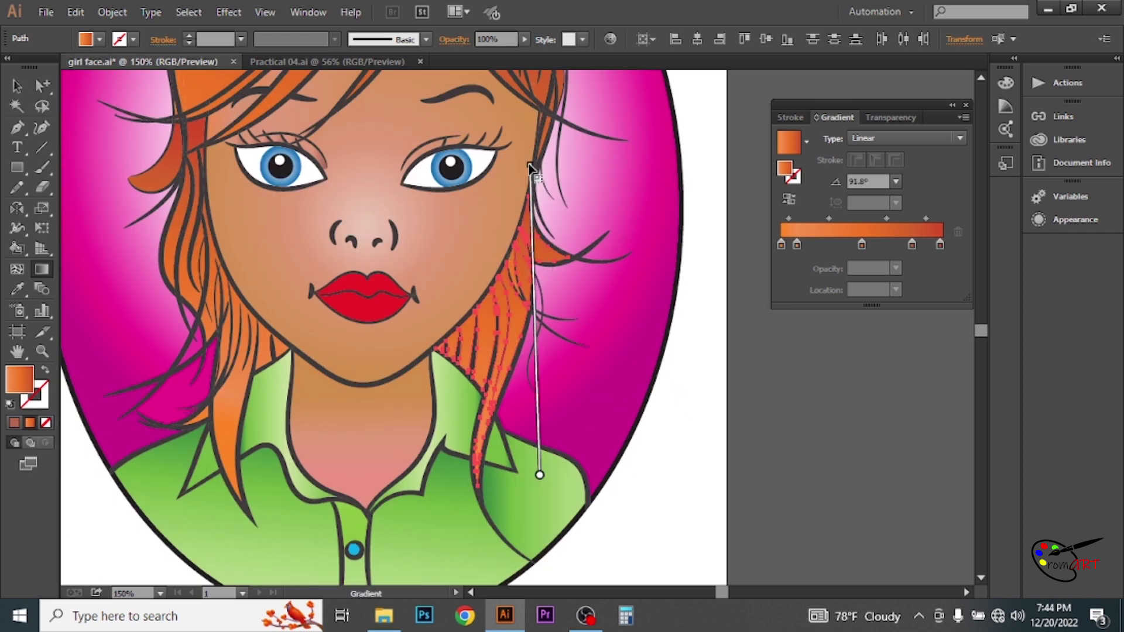
click(17, 87)
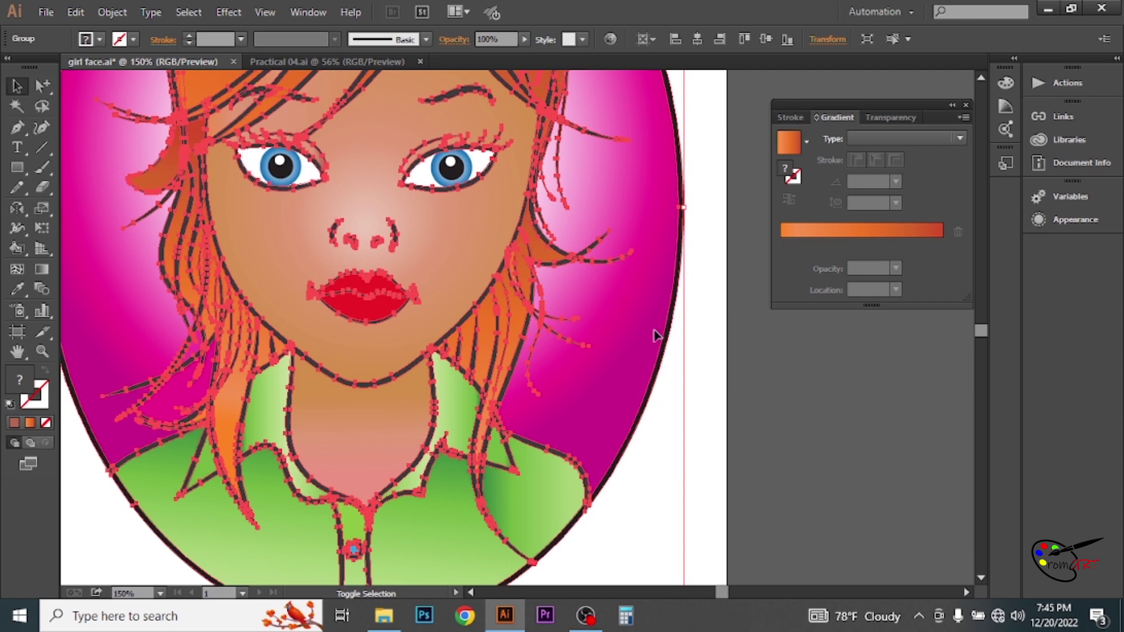
click(677, 355)
scroll(329, 291, up, 3)
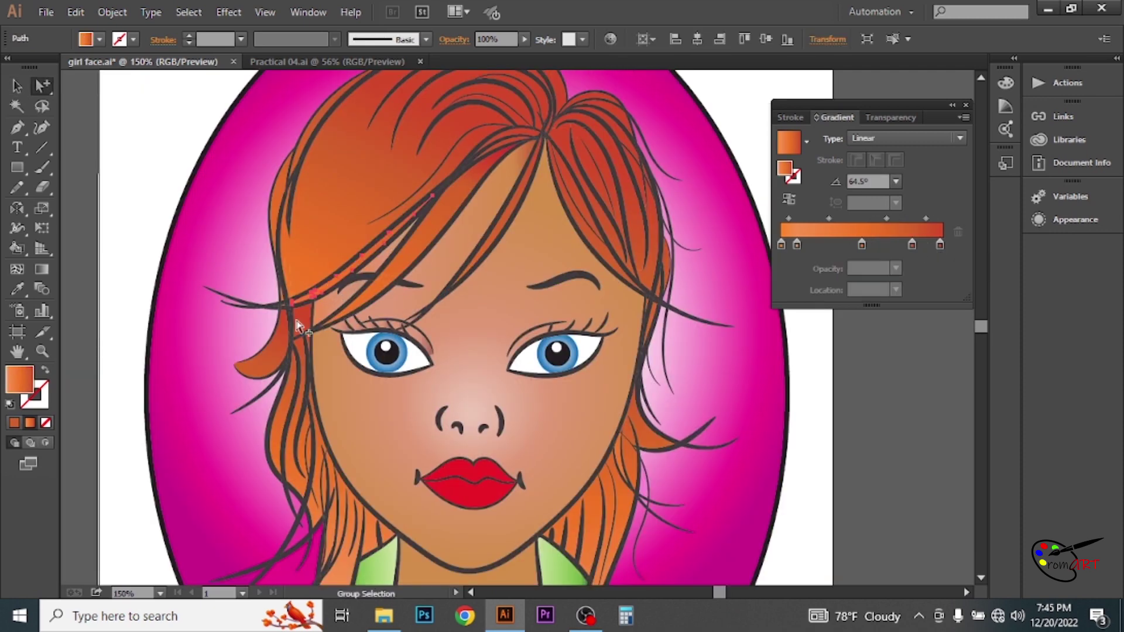
Lay a single top hair strand's gradient diagonally along it at about 46°
key(g)
mouse_move(269, 318)
mouse_down()
mouse_move(406, 226)
mouse_move(385, 238)
mouse_up()
click(18, 86)
click(442, 245)
click(42, 87)
click(117, 146)
click(434, 235)
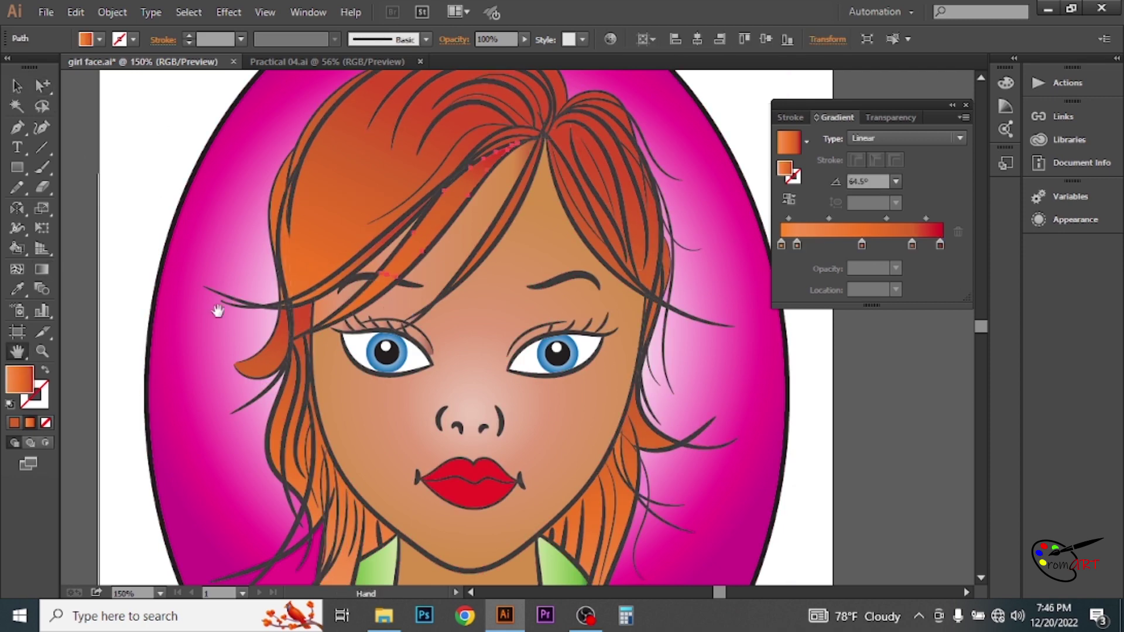
click(42, 270)
drag(386, 310, 493, 201)
drag(366, 291, 473, 180)
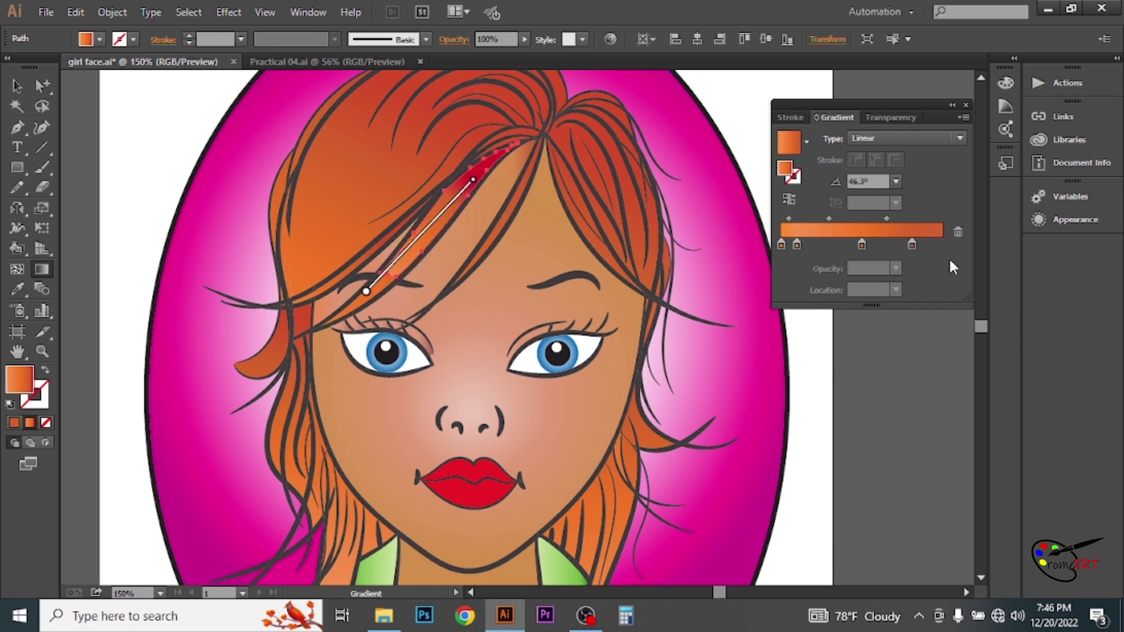
Darken the orange of that strand's right gradient stop
click(912, 245)
double_click(933, 245)
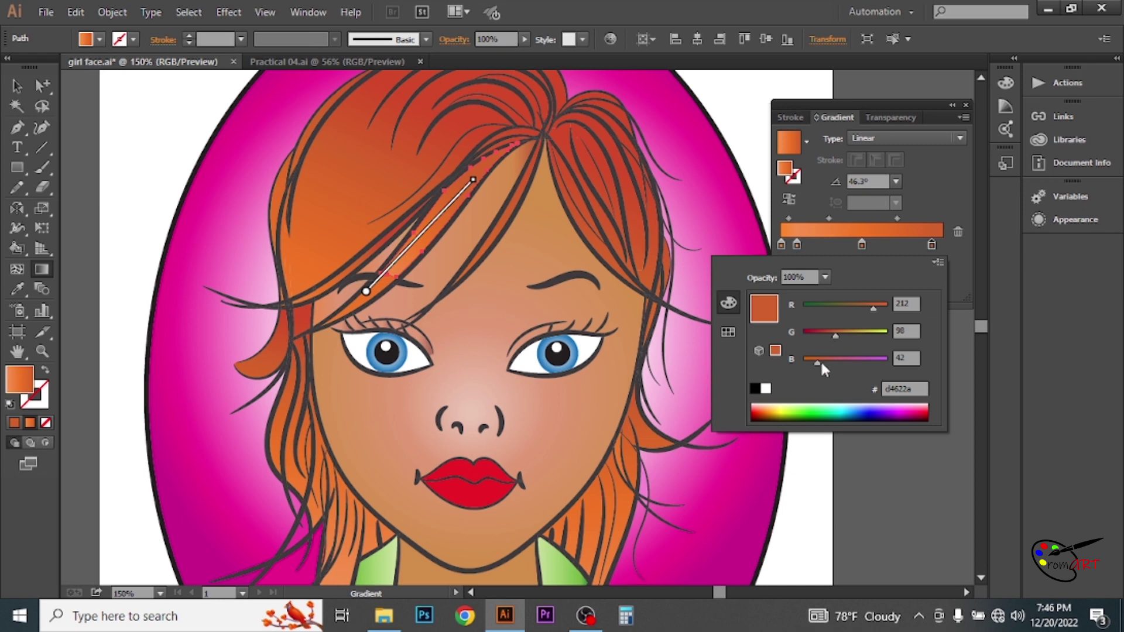
drag(836, 337, 830, 337)
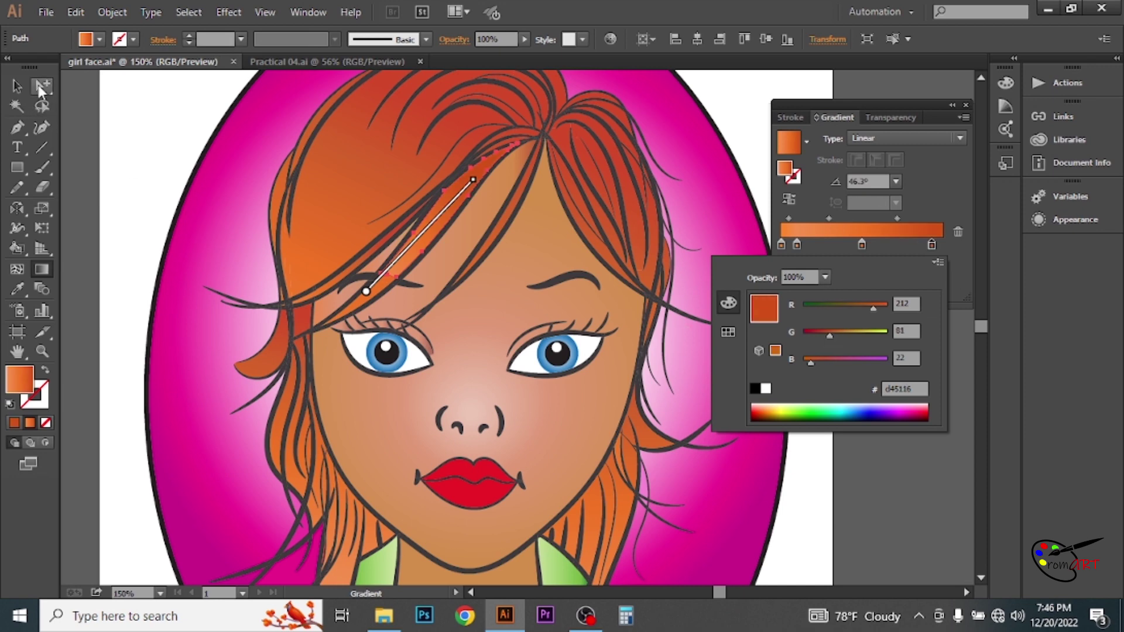
click(121, 109)
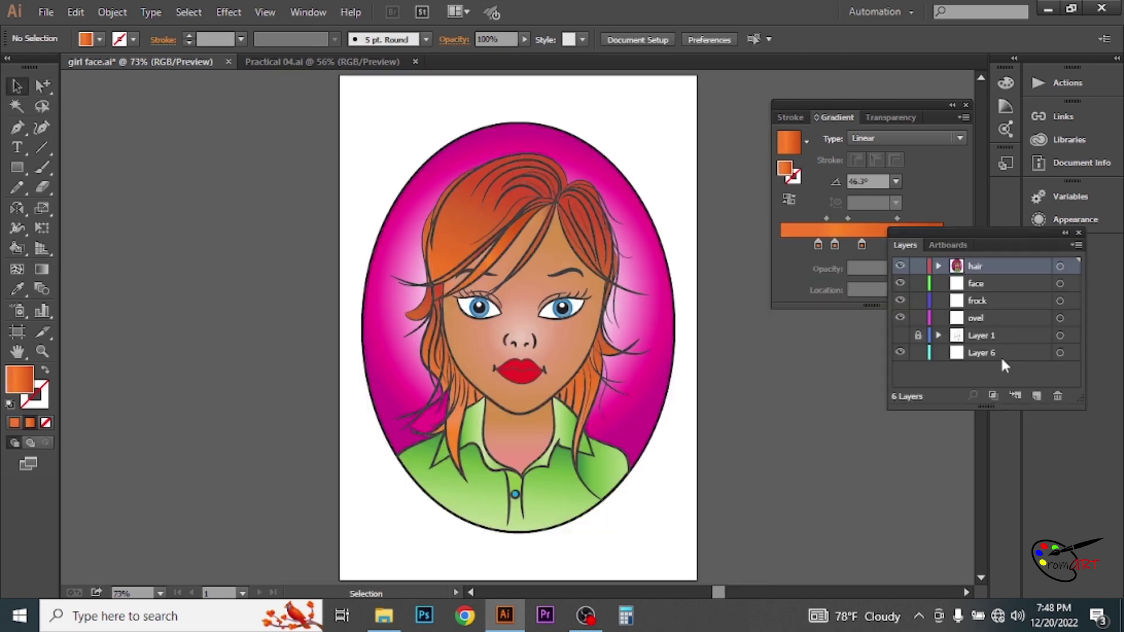
click(996, 353)
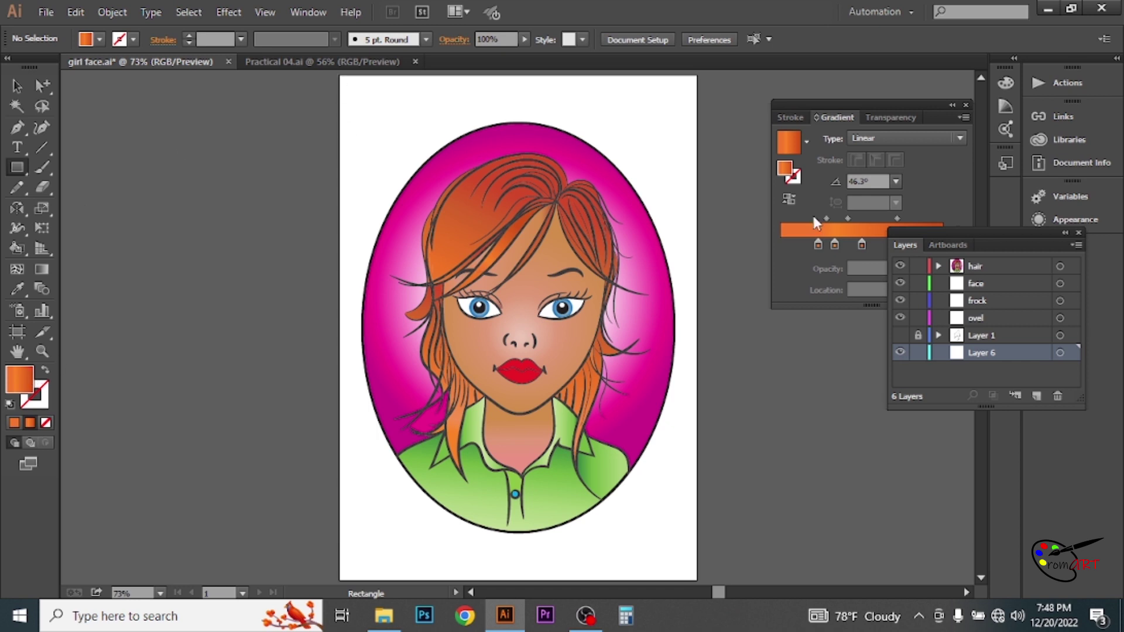
Set the fill colour to a light pink
click(100, 40)
click(115, 71)
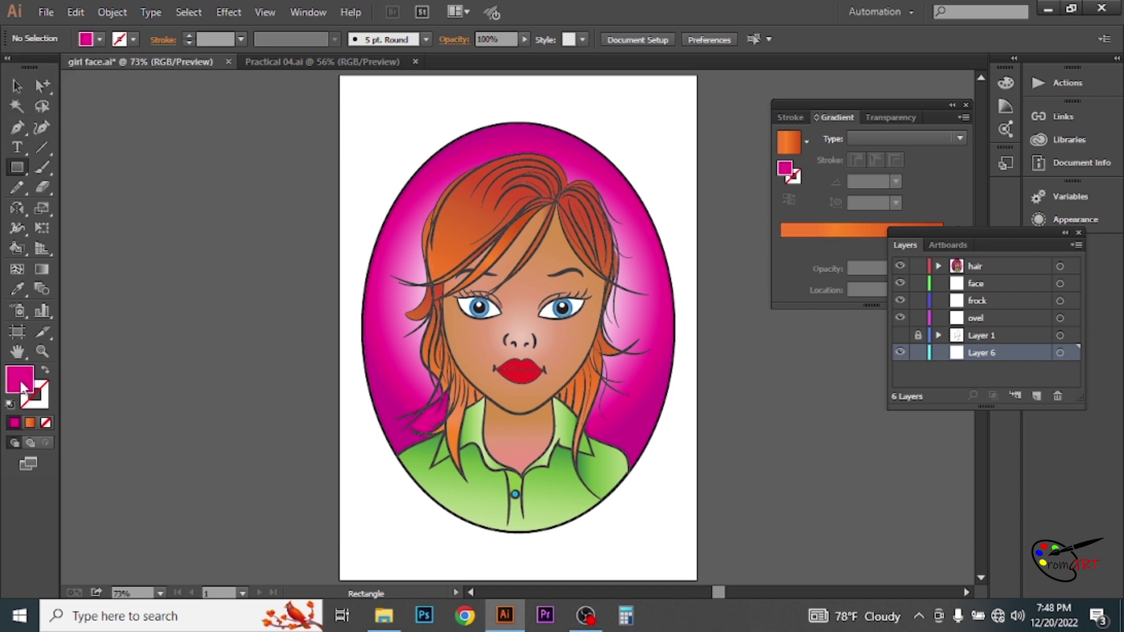
double_click(19, 379)
drag(757, 422, 753, 363)
click(1030, 366)
Draw a rectangle covering the whole artboard and check its edges
drag(337, 75, 697, 581)
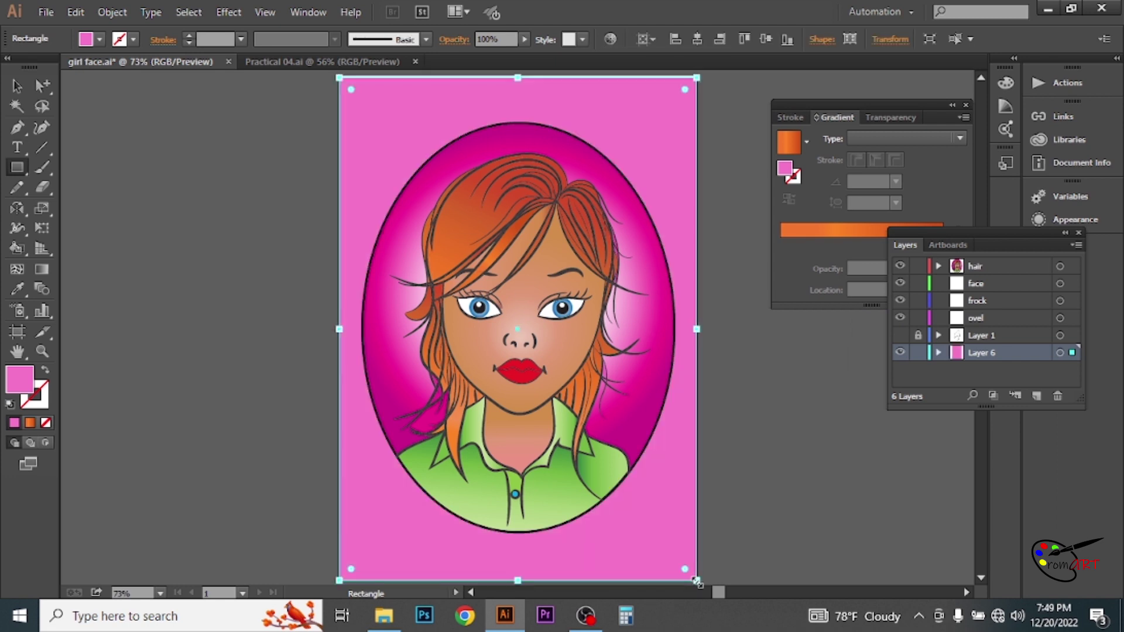
key(ctrl+equal)
key(ctrl+equal)
scroll(351, 328, down, 3)
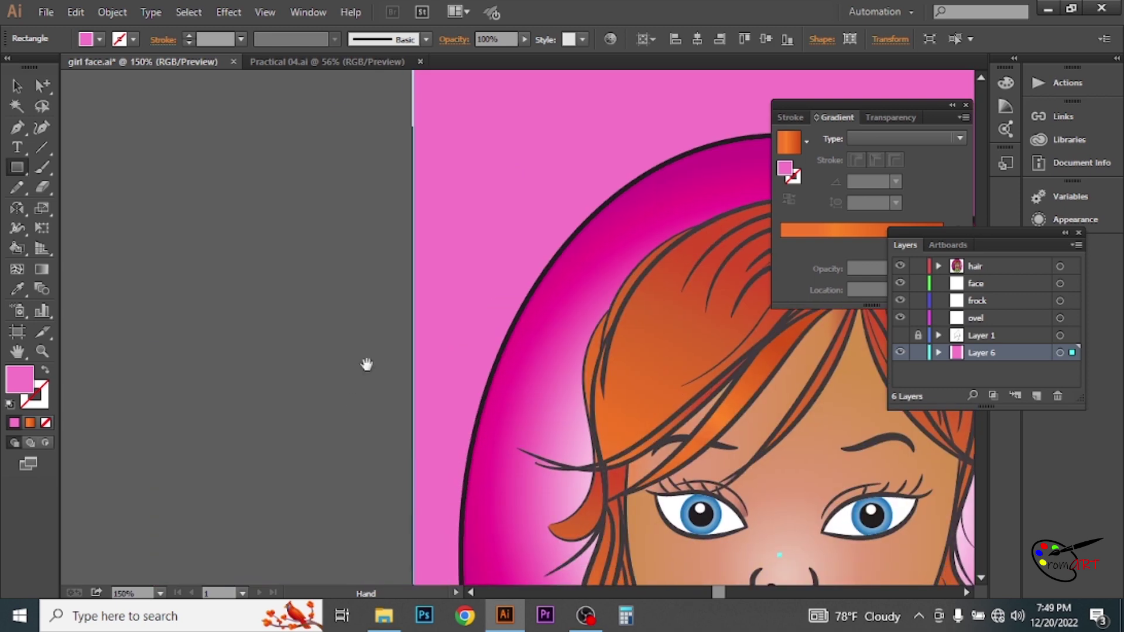
scroll(363, 364, down, 5)
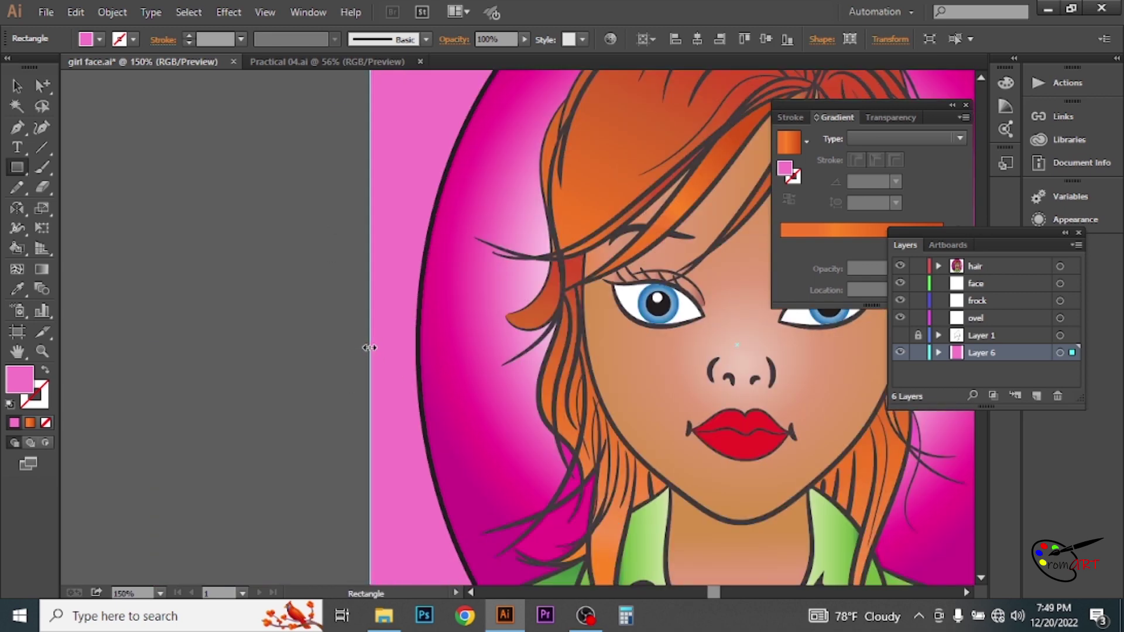
scroll(469, 369, right, 5)
scroll(586, 293, down, 3)
key(ctrl+0)
Confirm the rectangle's f99ddd light pink fill and preview the portrait full screen
double_click(26, 382)
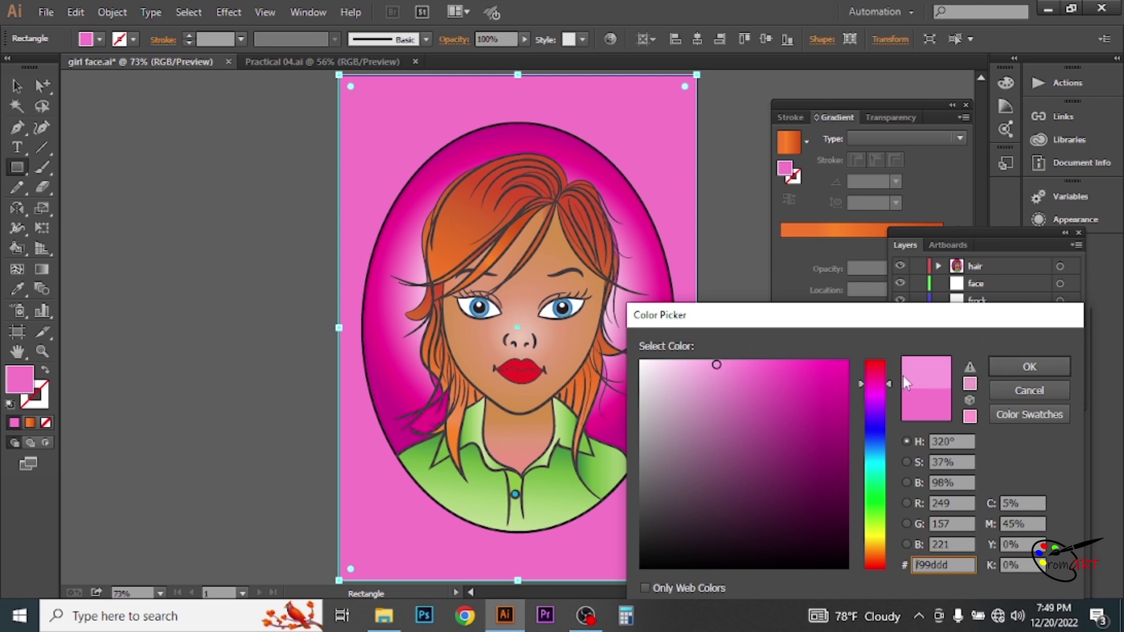
click(1030, 366)
click(282, 239)
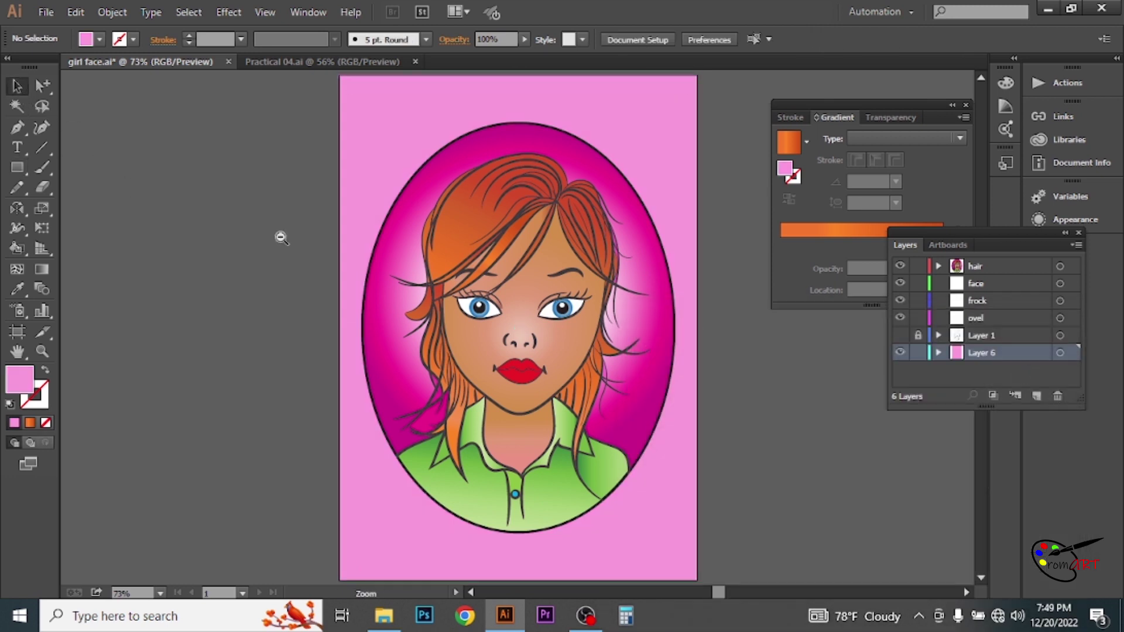
key(f)
key(f)
key(ctrl+0)
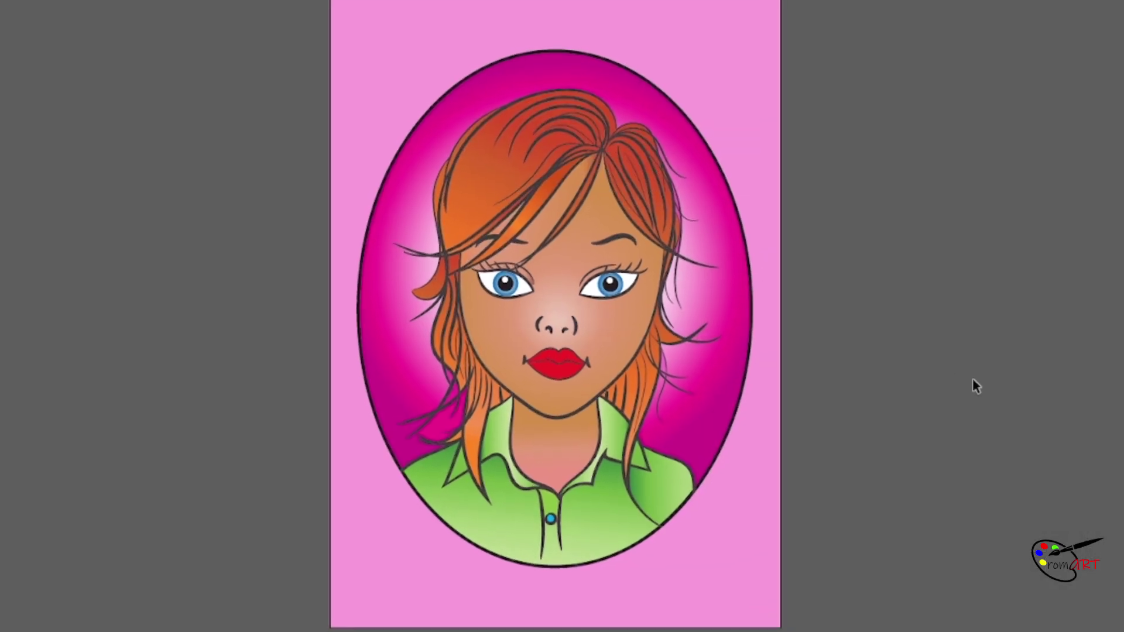